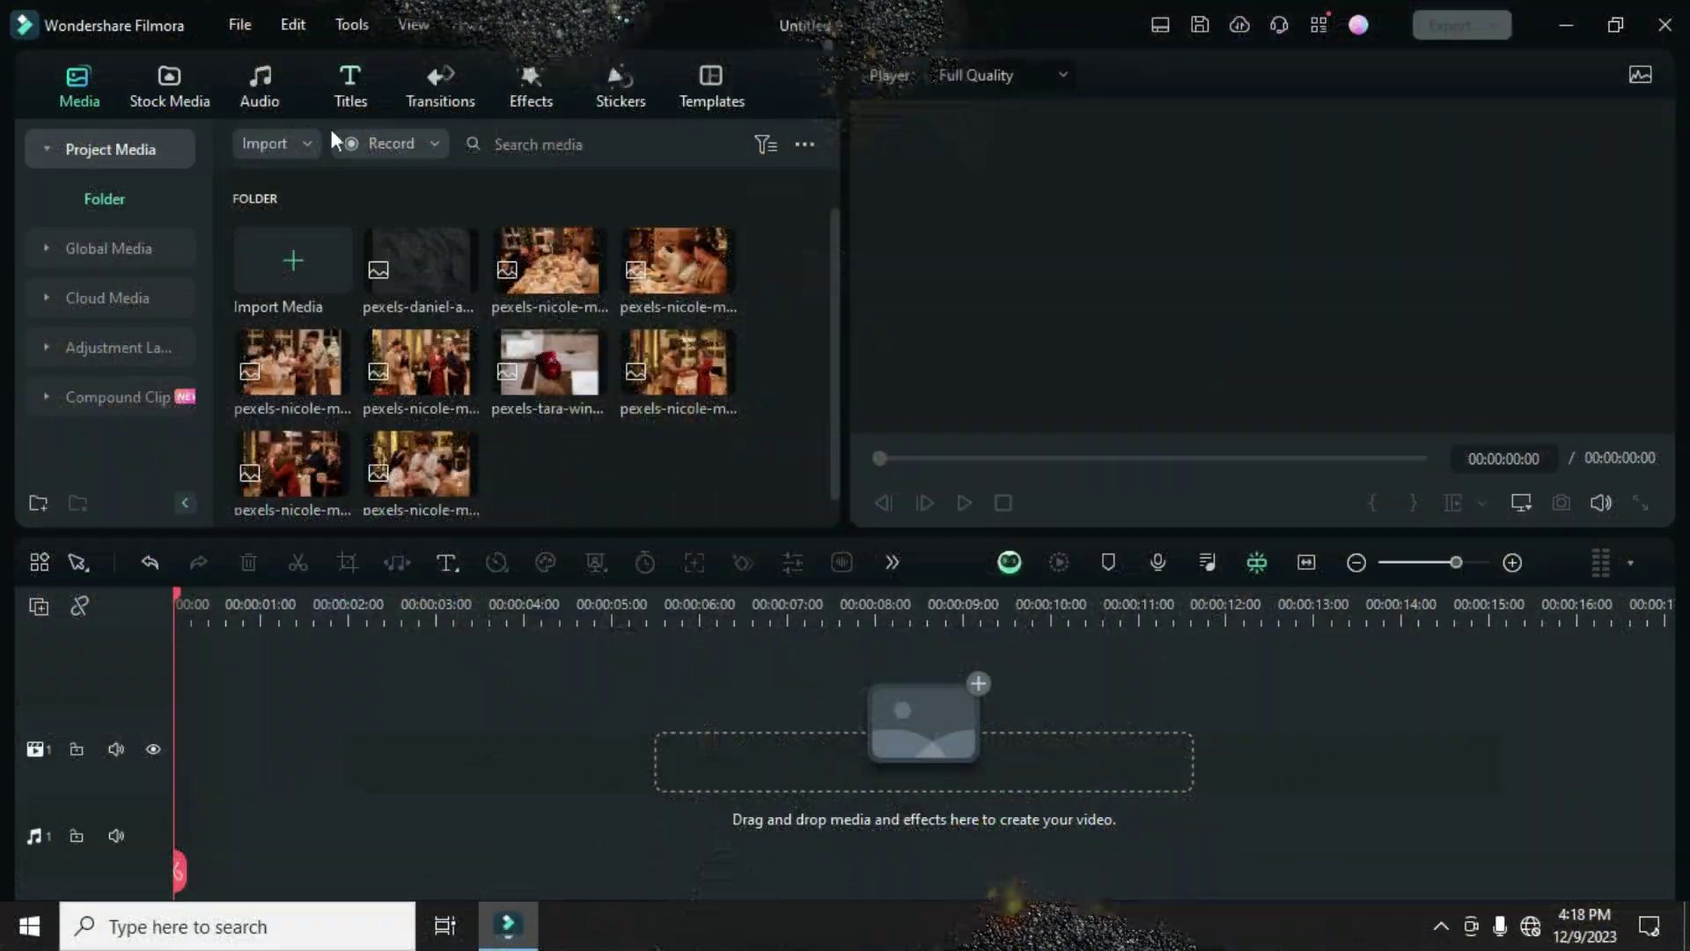
Add Default Title and, in Advanced edit, replace its text with a white line shape, border 20
click(347, 94)
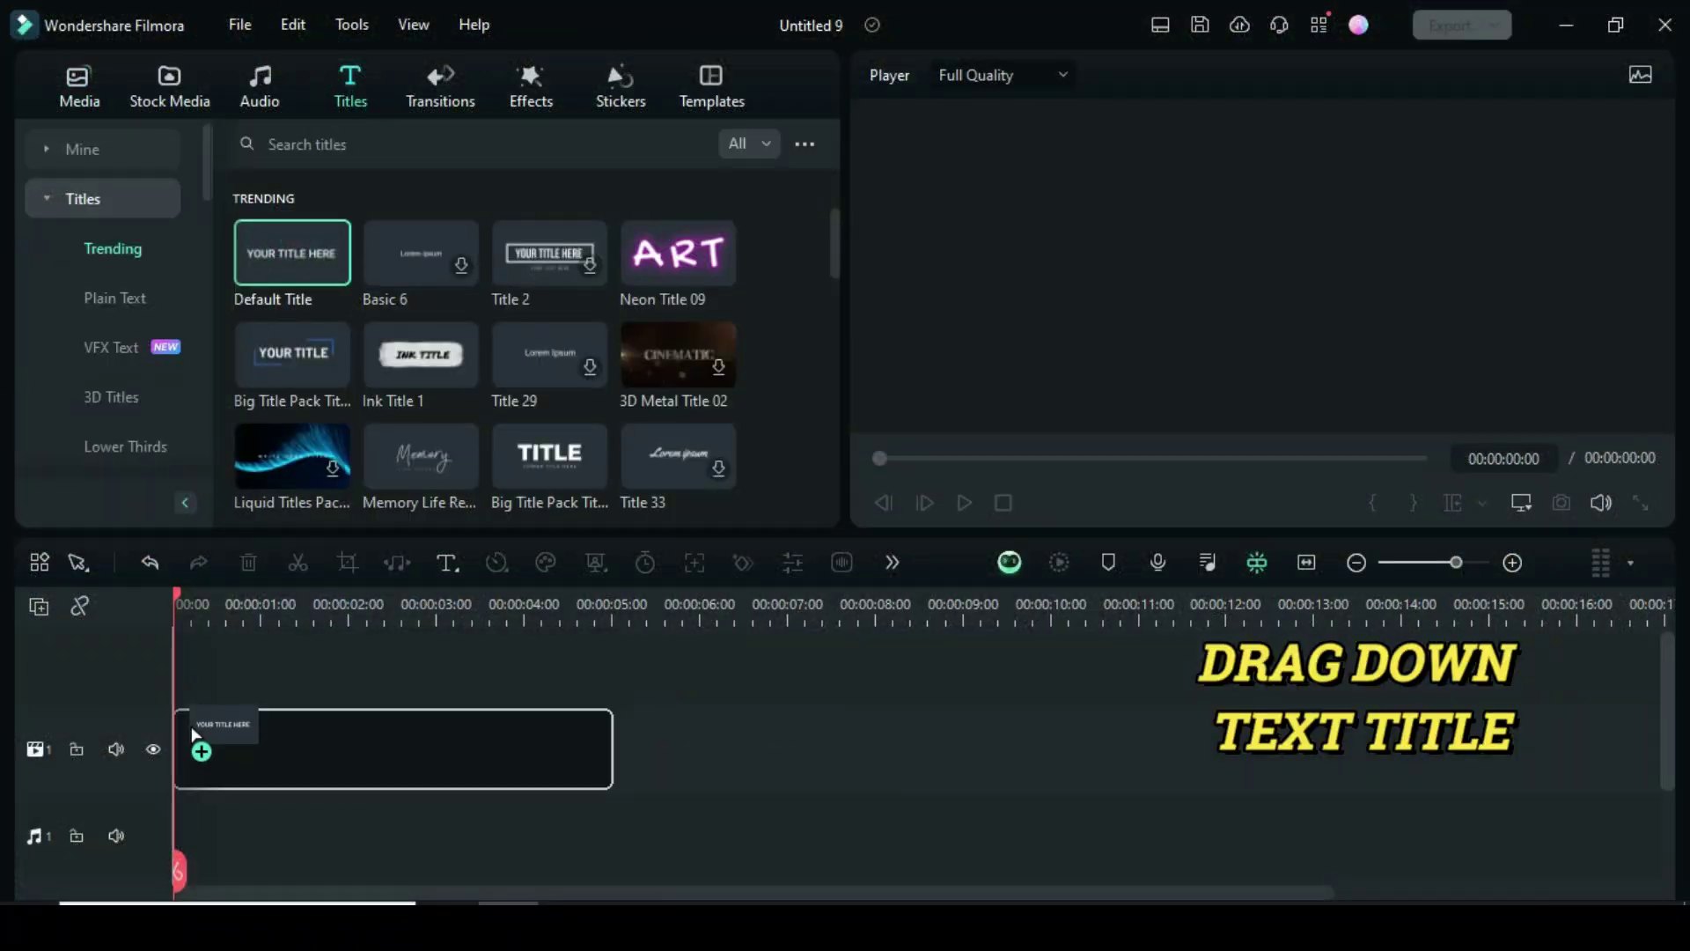
drag(253, 314, 332, 724)
double_click(357, 746)
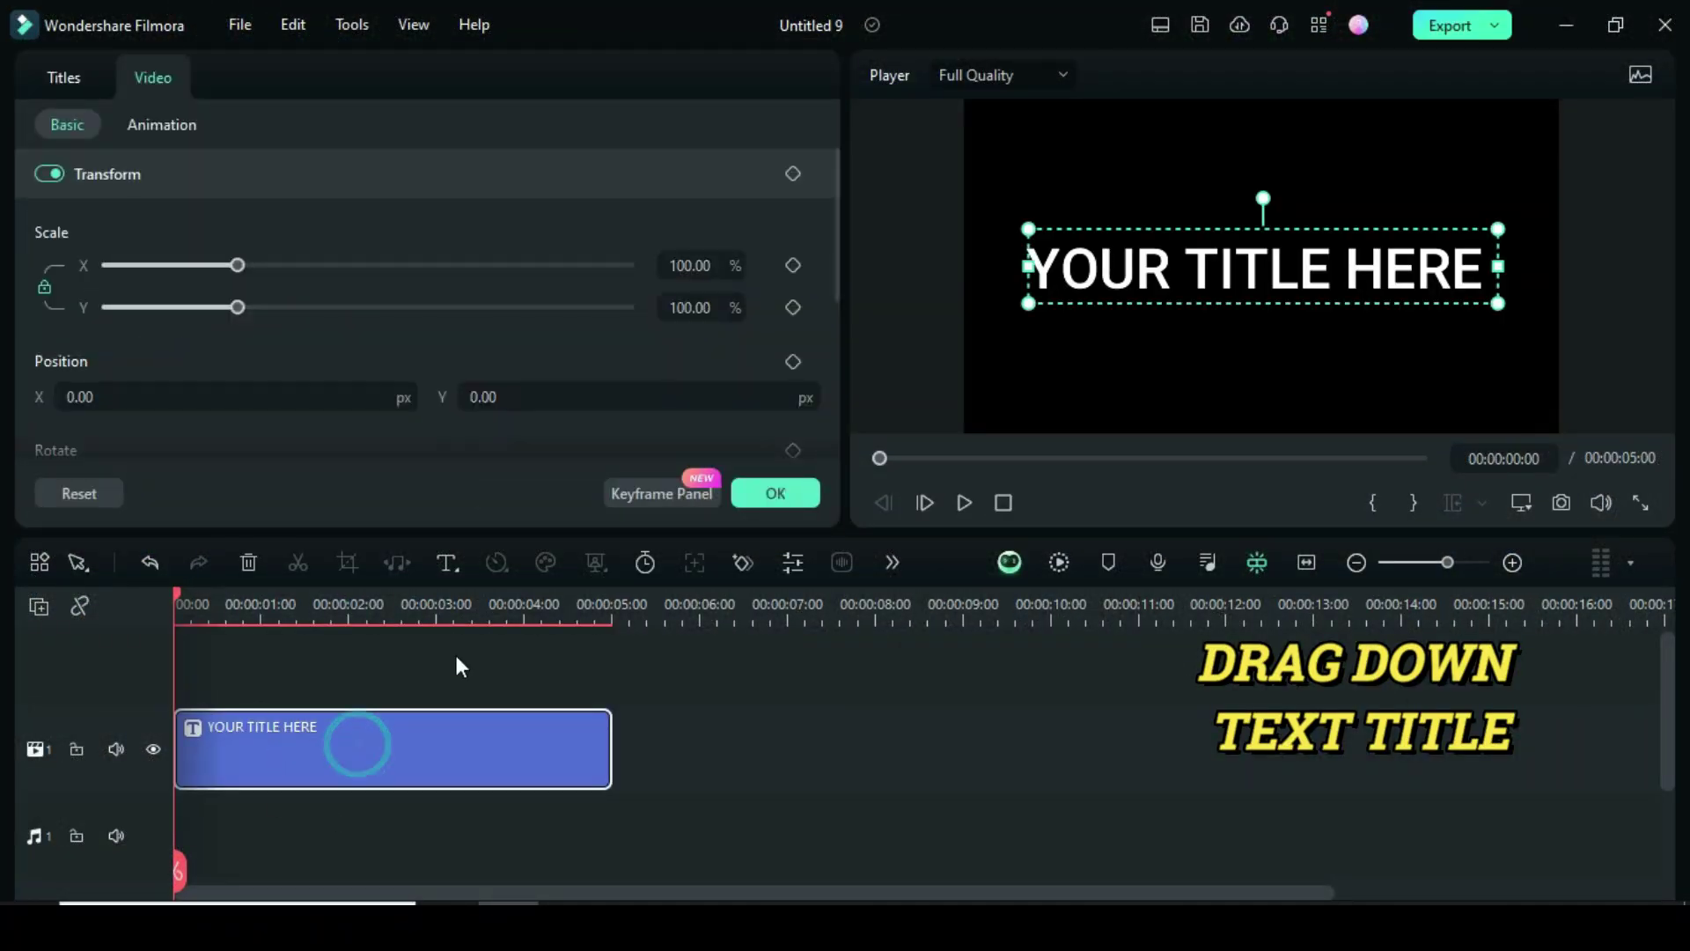
click(65, 81)
click(664, 490)
click(252, 73)
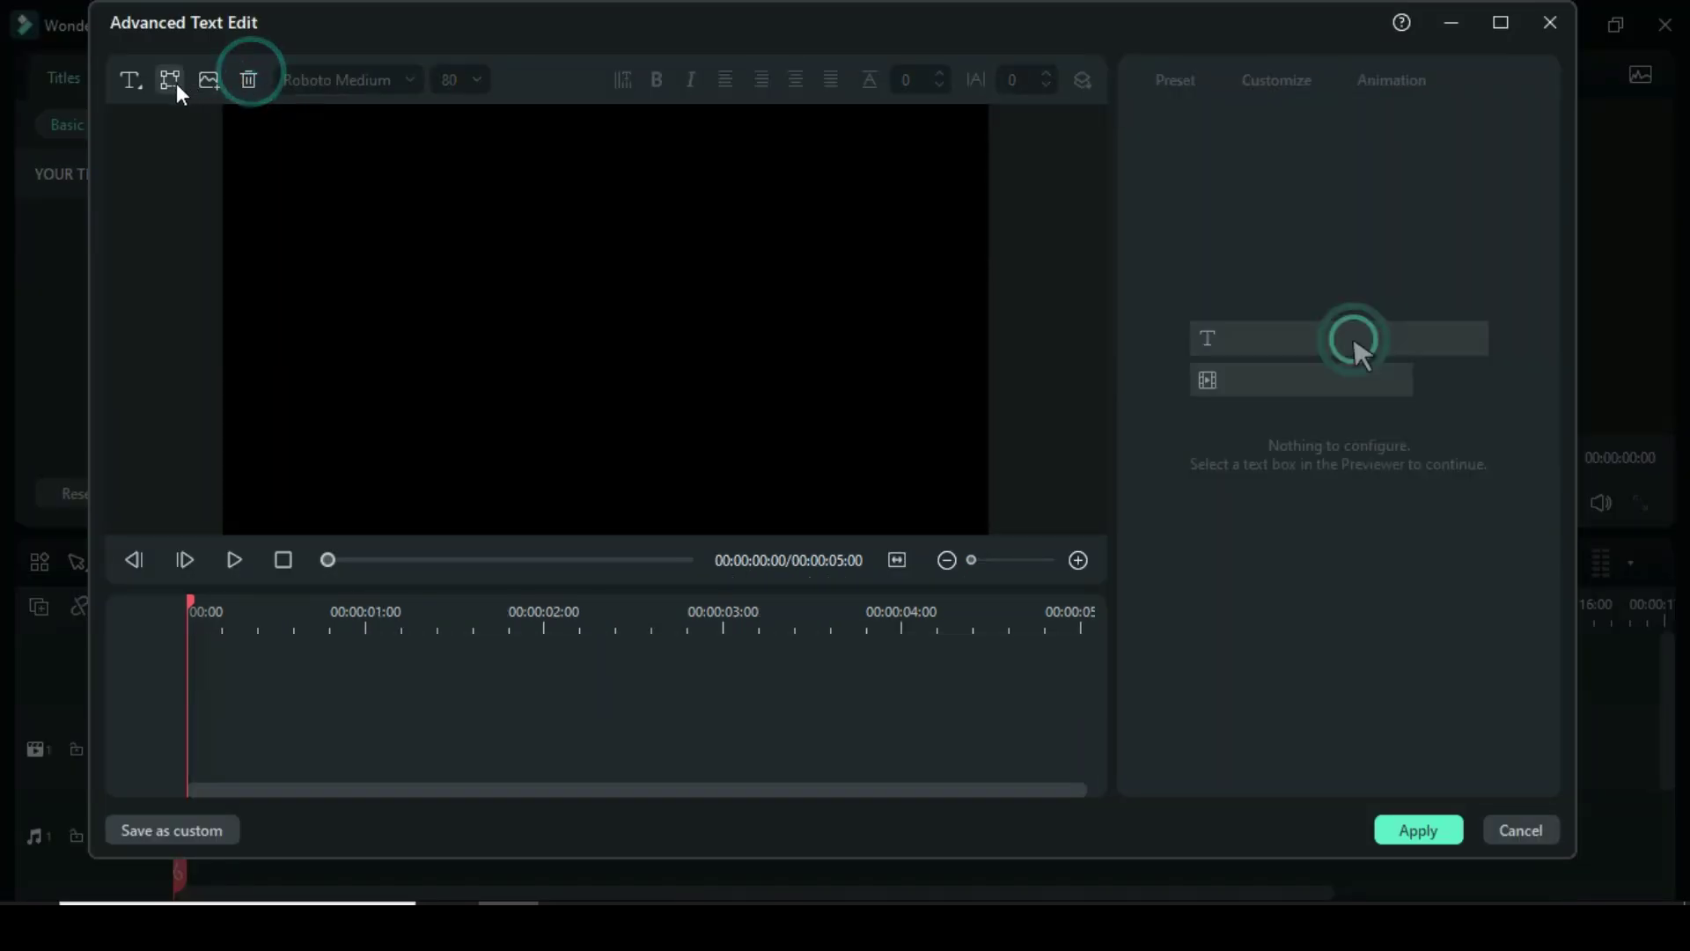
click(177, 86)
click(374, 295)
click(1212, 325)
click(1155, 538)
drag(1152, 514, 1240, 514)
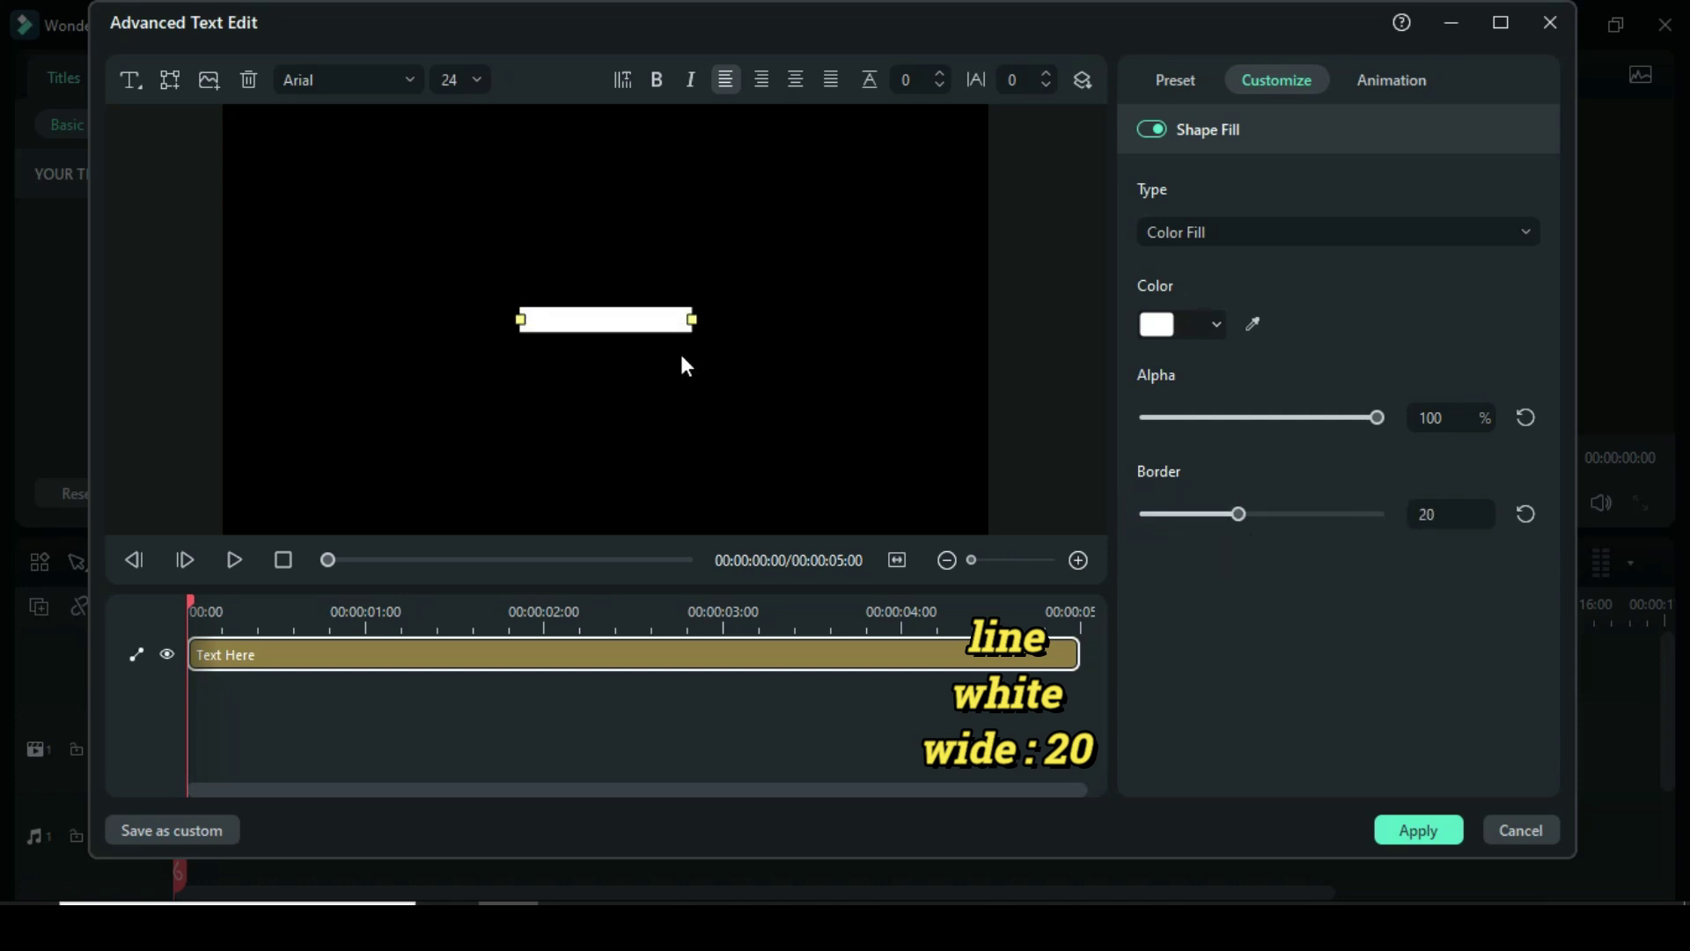
click(1420, 831)
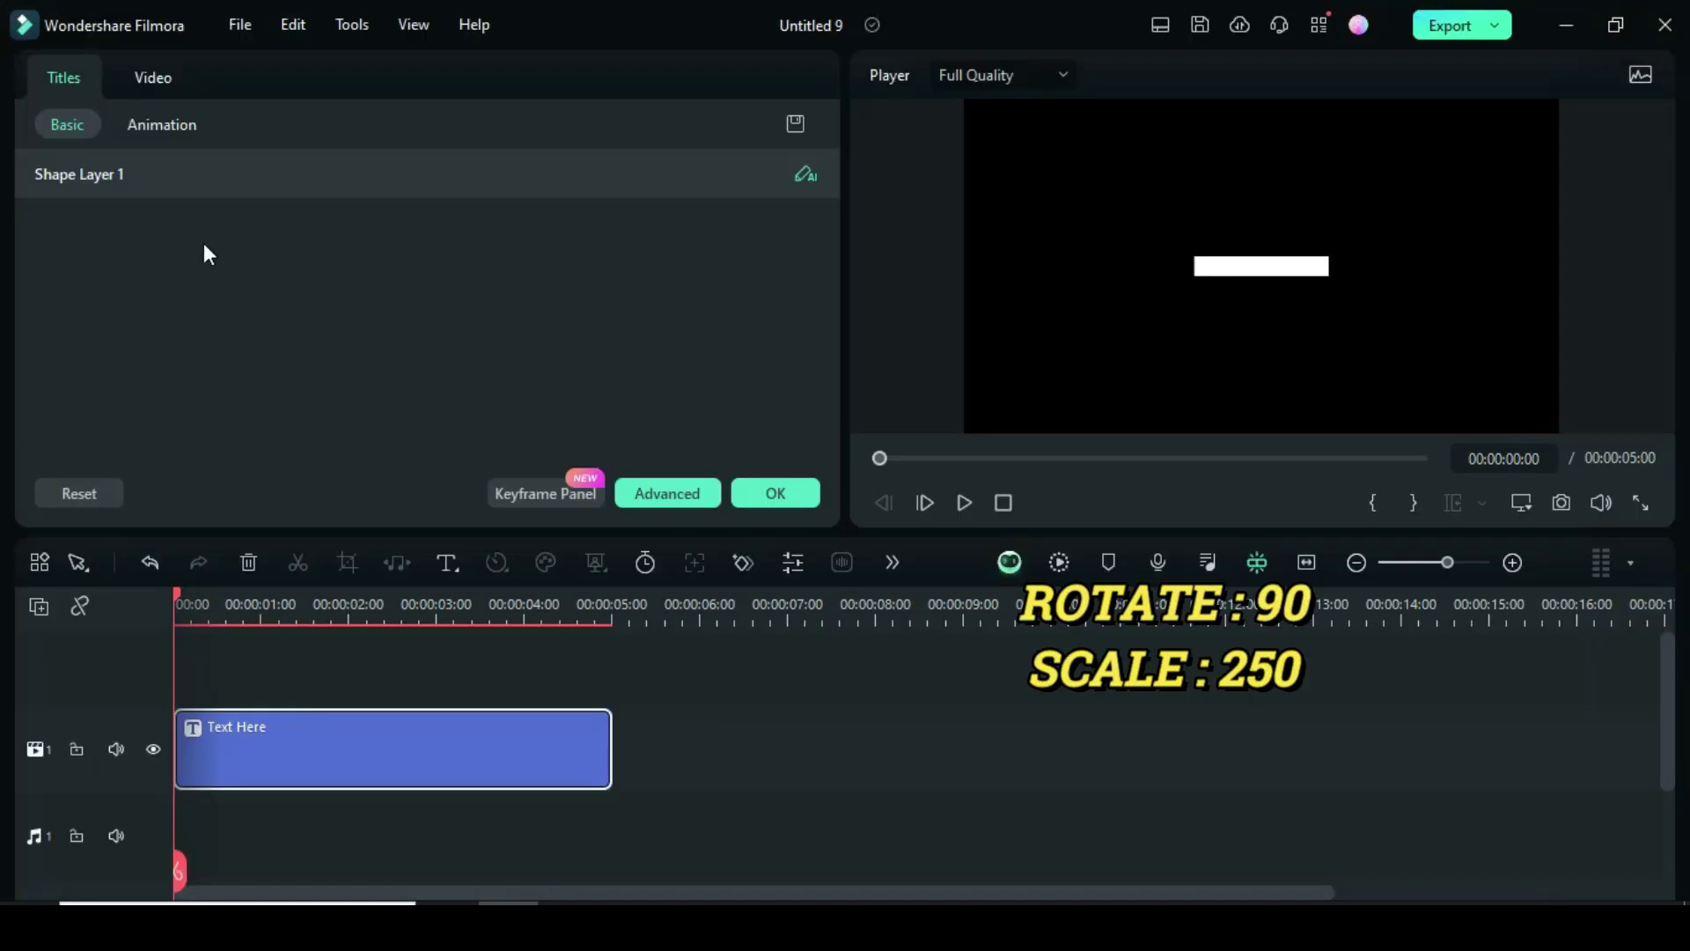
Rotate the line 90 degrees and scale it to 250% into a tall bar
click(154, 80)
mouse_move(832, 180)
mouse_down()
mouse_move(832, 253)
mouse_move(834, 218)
mouse_up()
double_click(126, 341)
text(90)
key(Return)
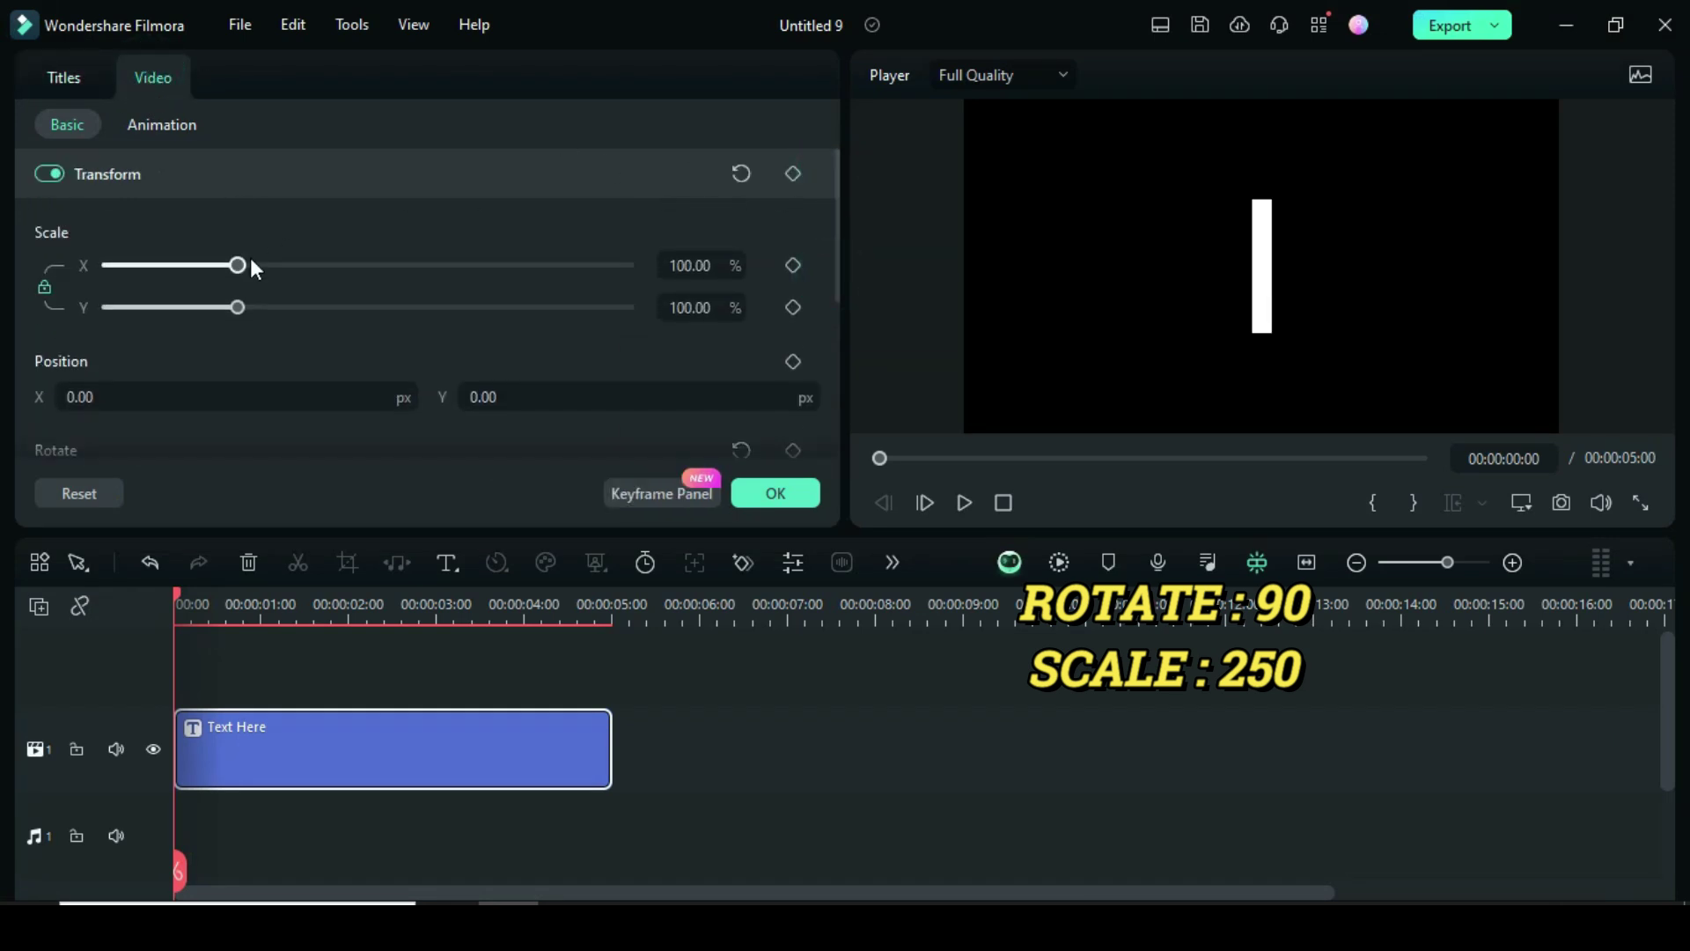
drag(241, 265, 424, 276)
double_click(689, 265)
text(250)
click(529, 246)
click(775, 492)
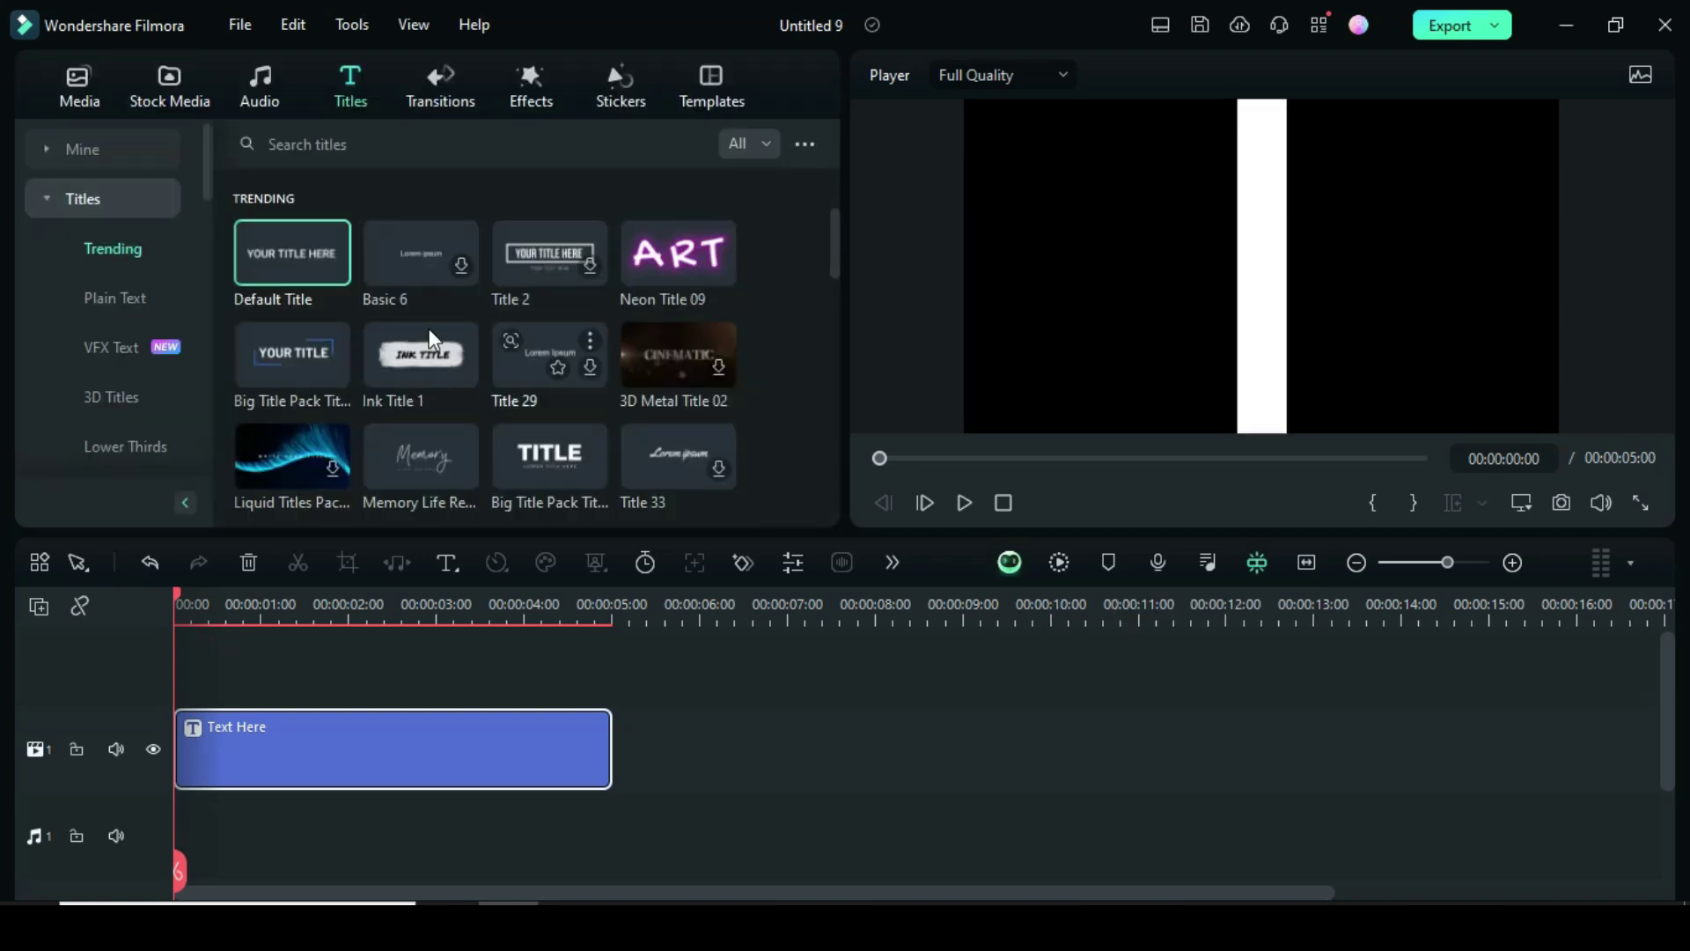
Save a PNG snapshot of the white bar frame and delete the title clip
click(78, 86)
click(1562, 502)
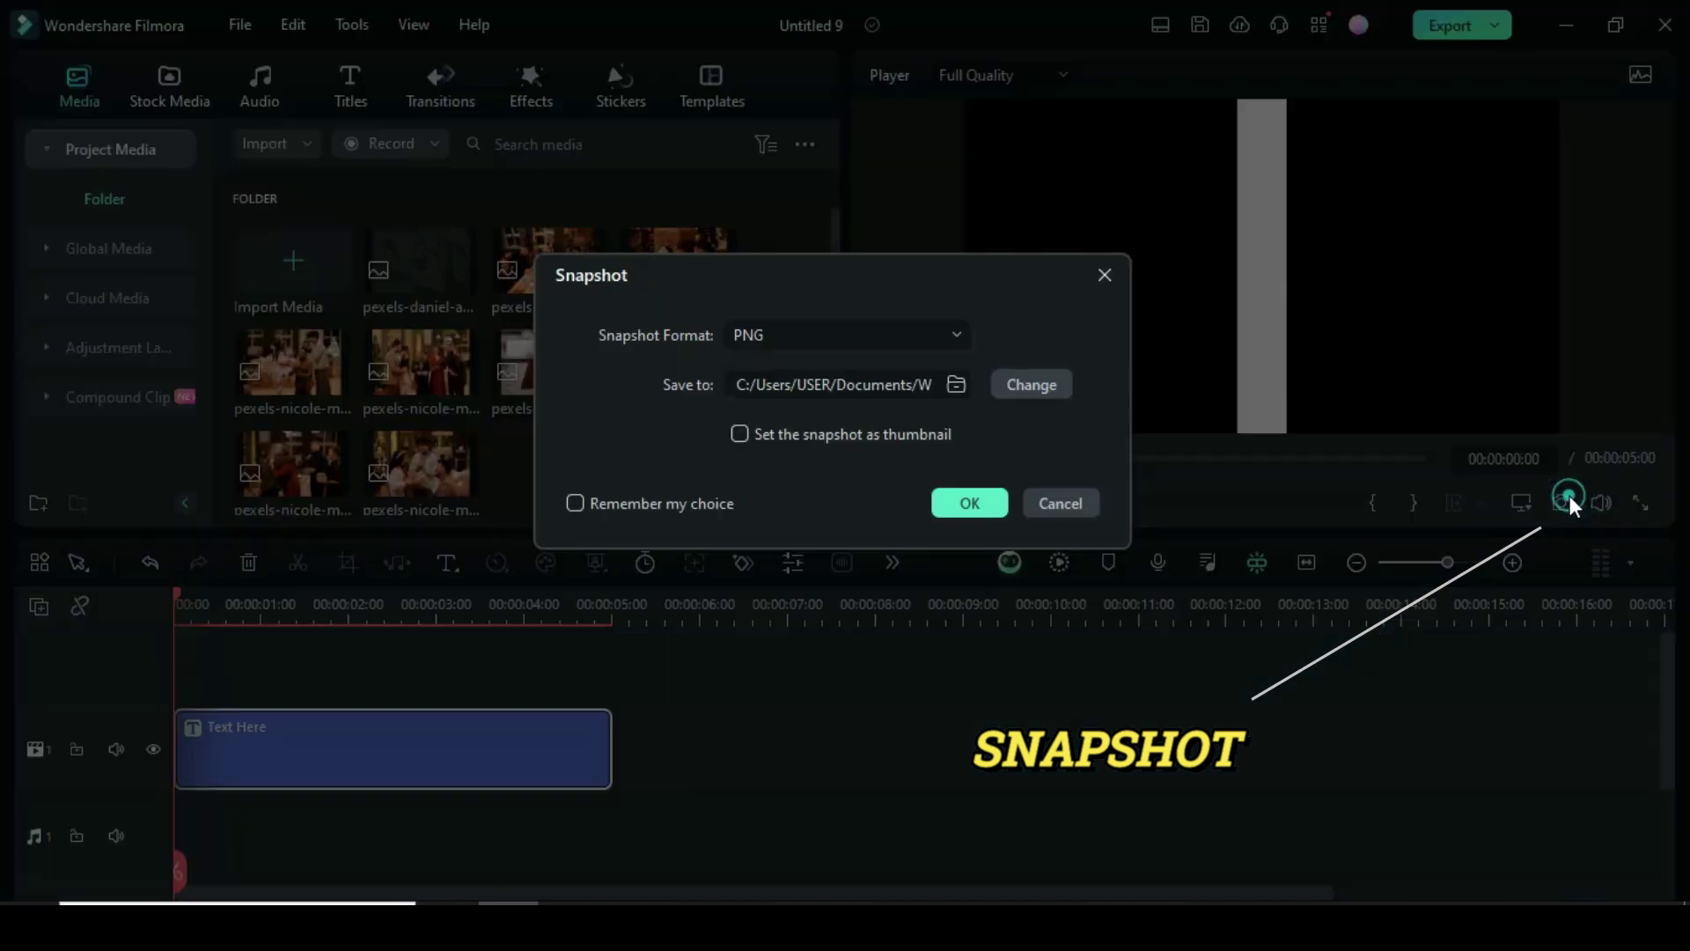
click(972, 500)
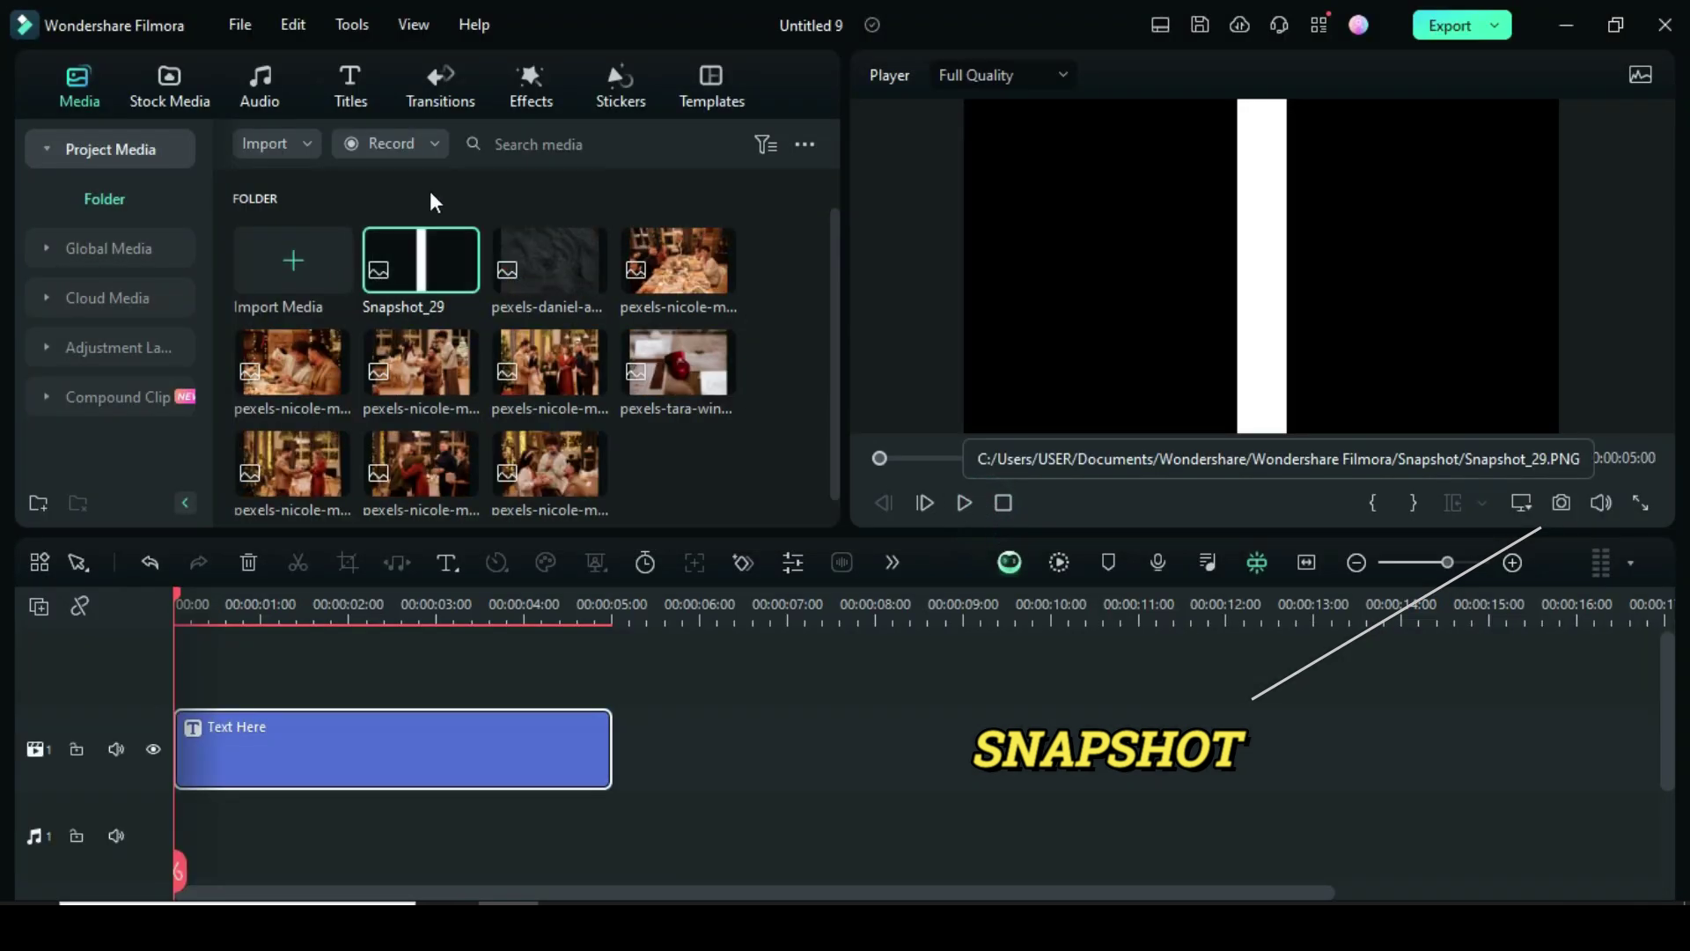
click(241, 563)
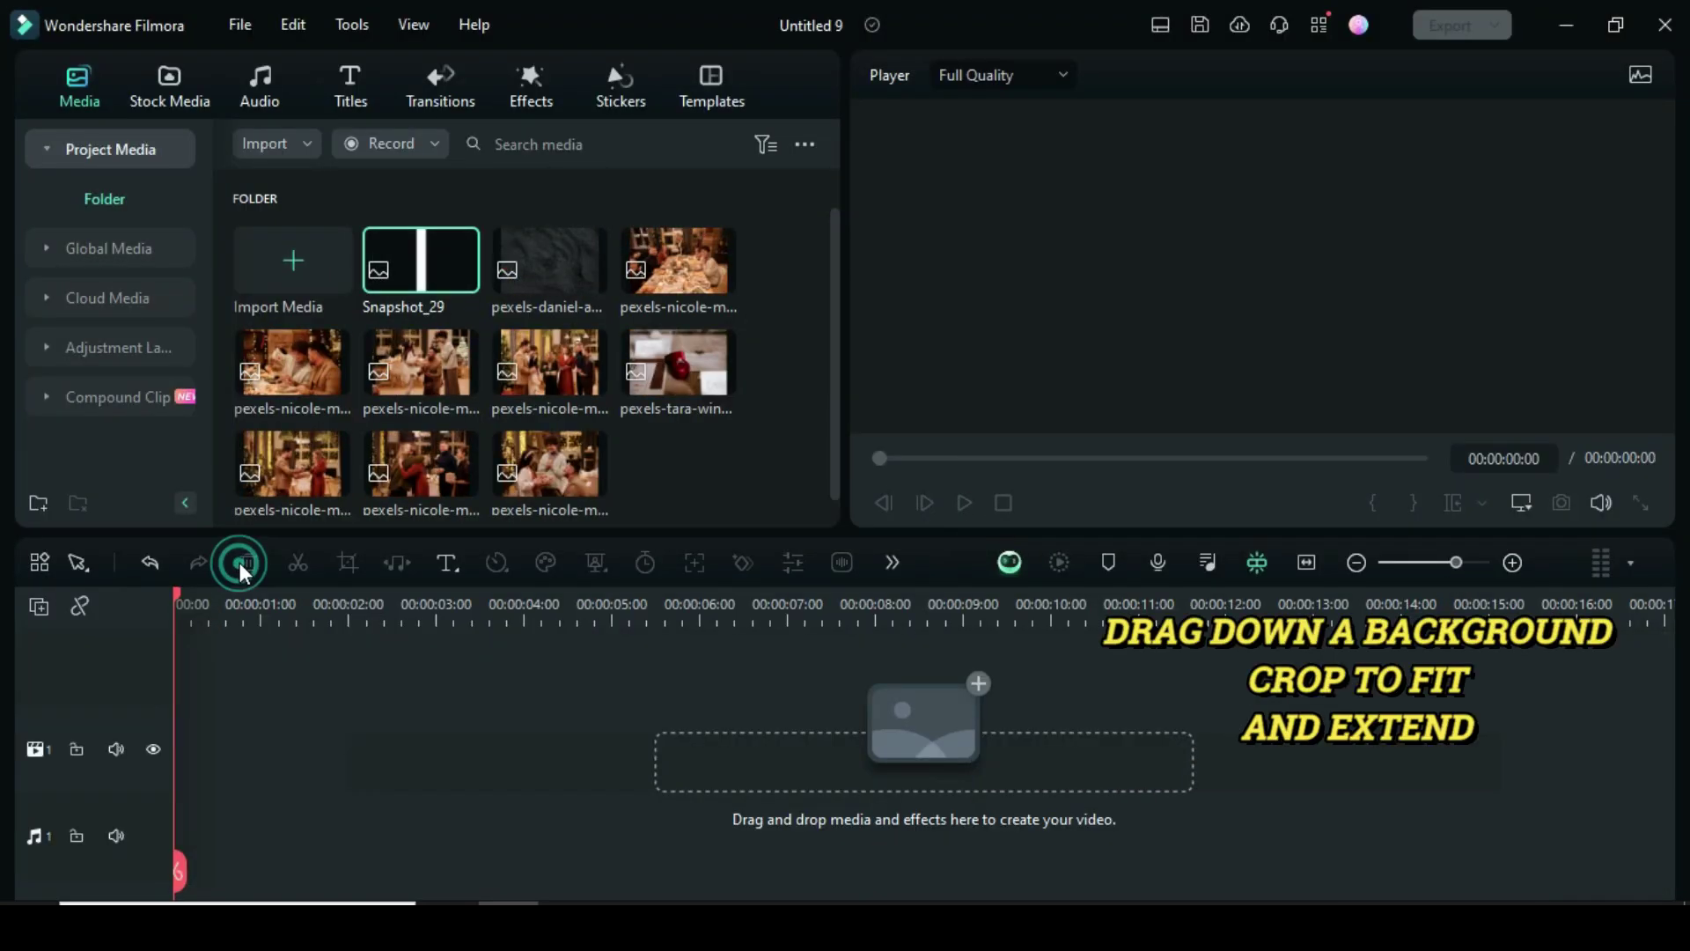
Add the dark sand image, Crop to Fit, and extend it along the timeline
drag(521, 280, 198, 745)
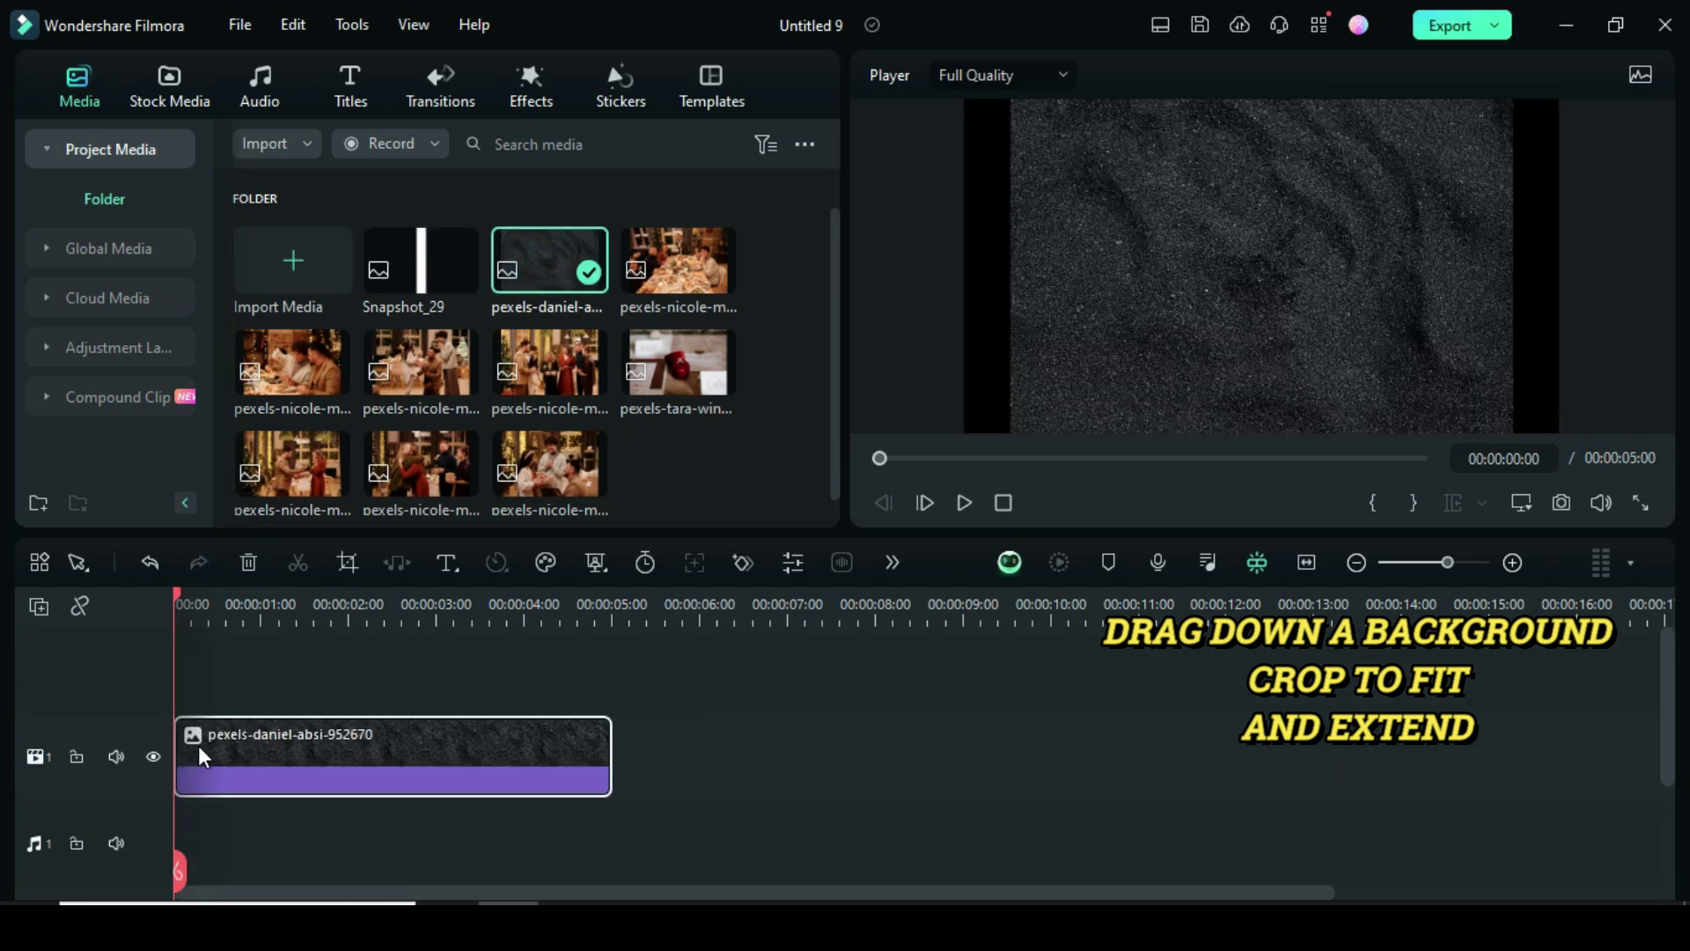
right_click(304, 751)
click(368, 644)
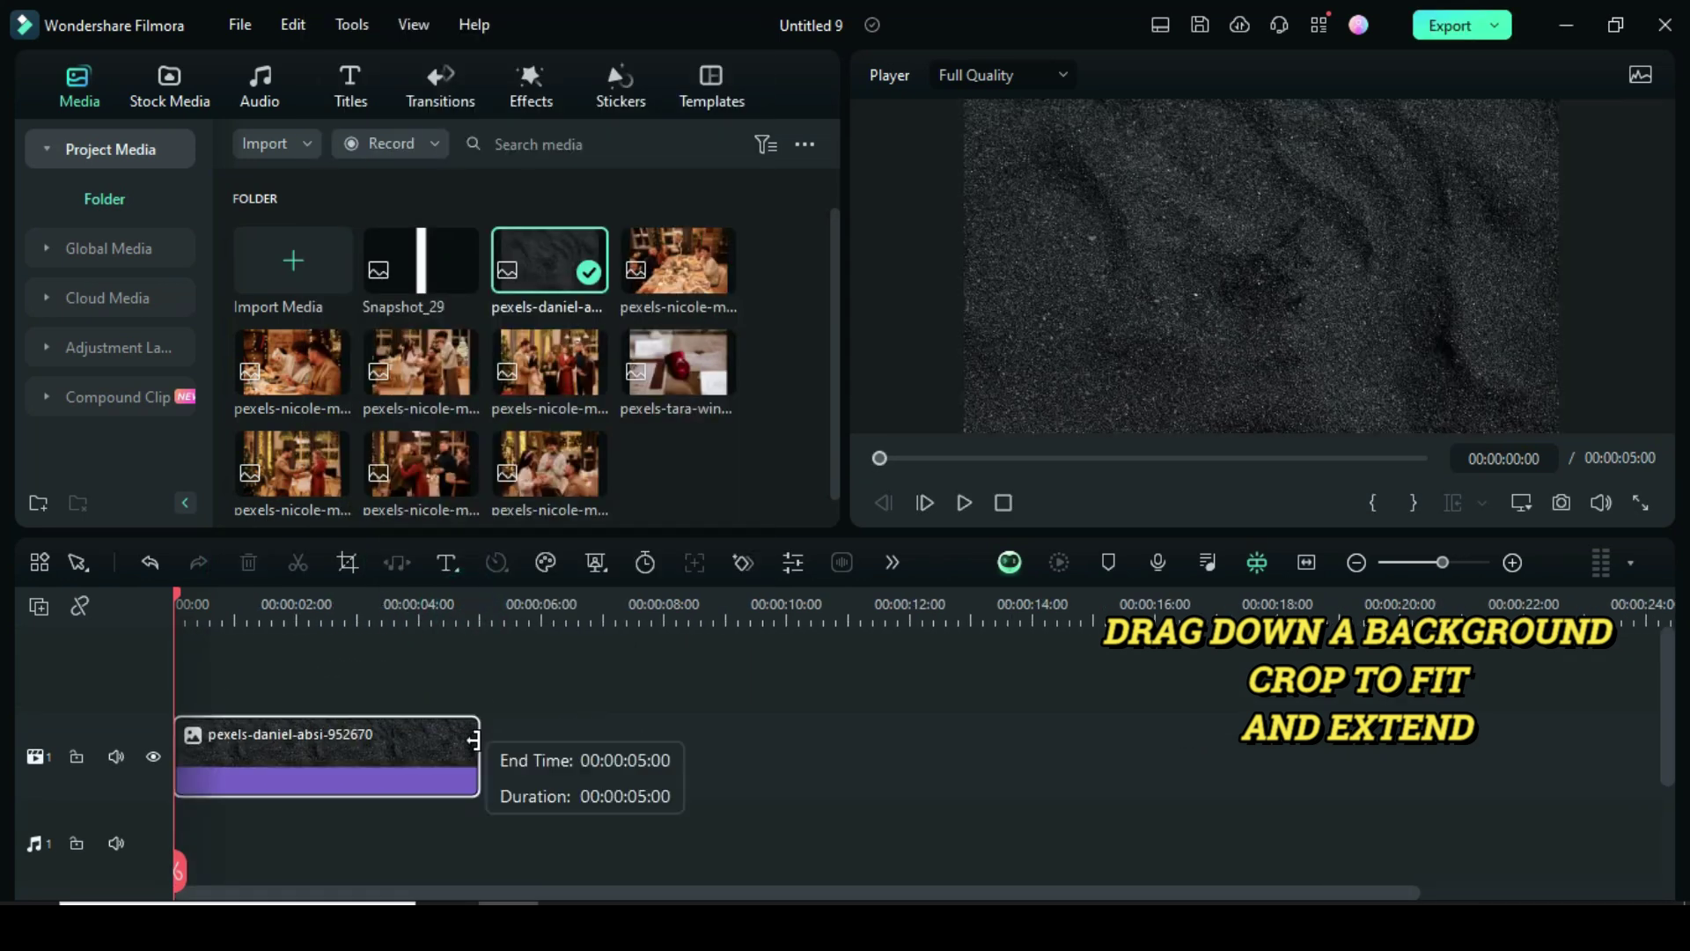
drag(480, 756, 1583, 753)
Add two video tracks above the sand background and select track 3
click(39, 606)
click(93, 641)
click(38, 605)
click(92, 642)
click(133, 687)
Place the dinner photo on track 3, Crop to Fit, and trim it to three seconds
drag(678, 260, 306, 728)
right_click(306, 727)
click(387, 646)
drag(471, 724, 358, 724)
drag(238, 618, 419, 618)
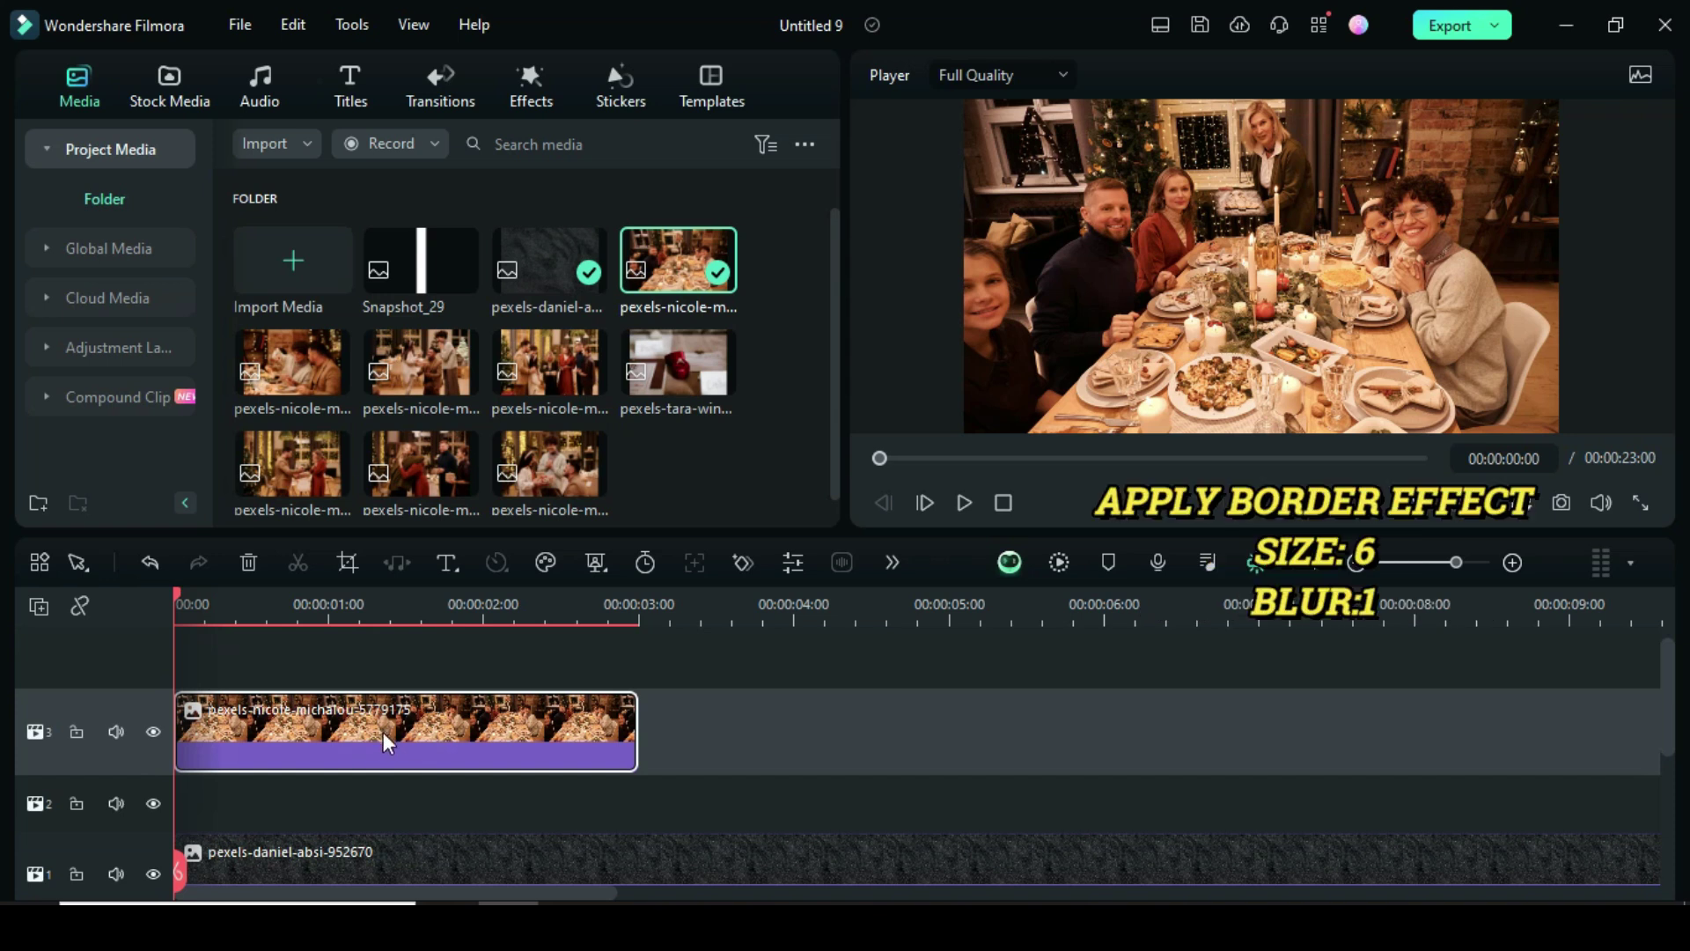
Apply the Border effect to the dinner photo with Size 6 and Blur 1
click(530, 93)
drag(398, 502, 329, 718)
click(328, 718)
click(226, 78)
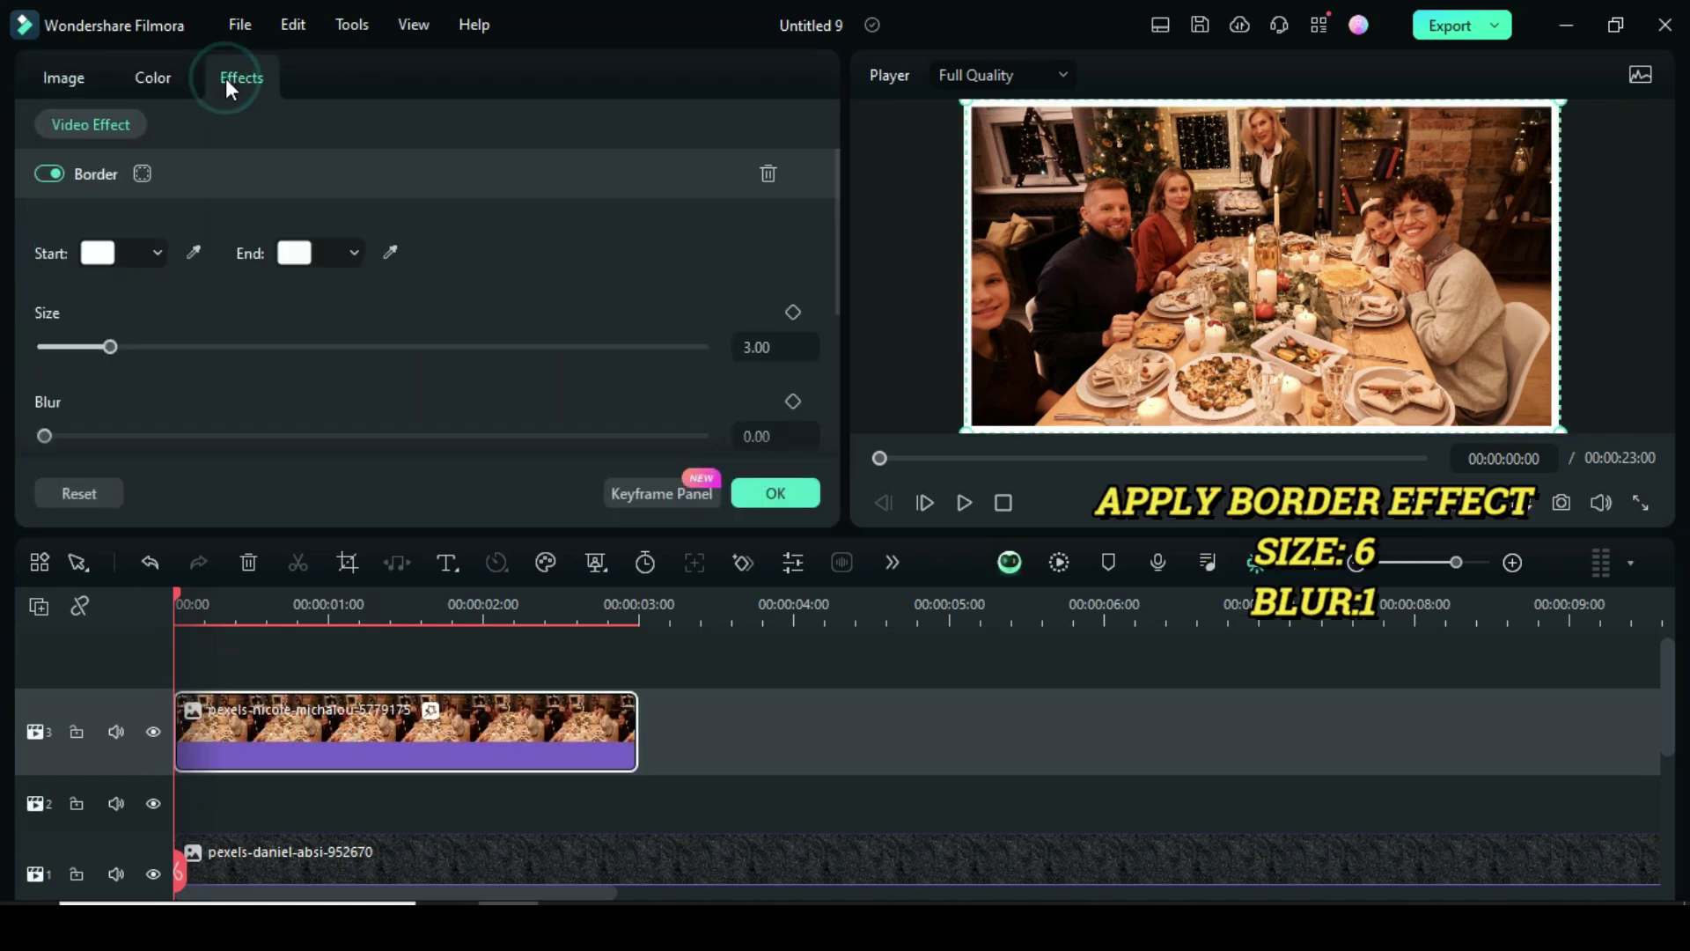
double_click(760, 348)
text(6)
click(589, 399)
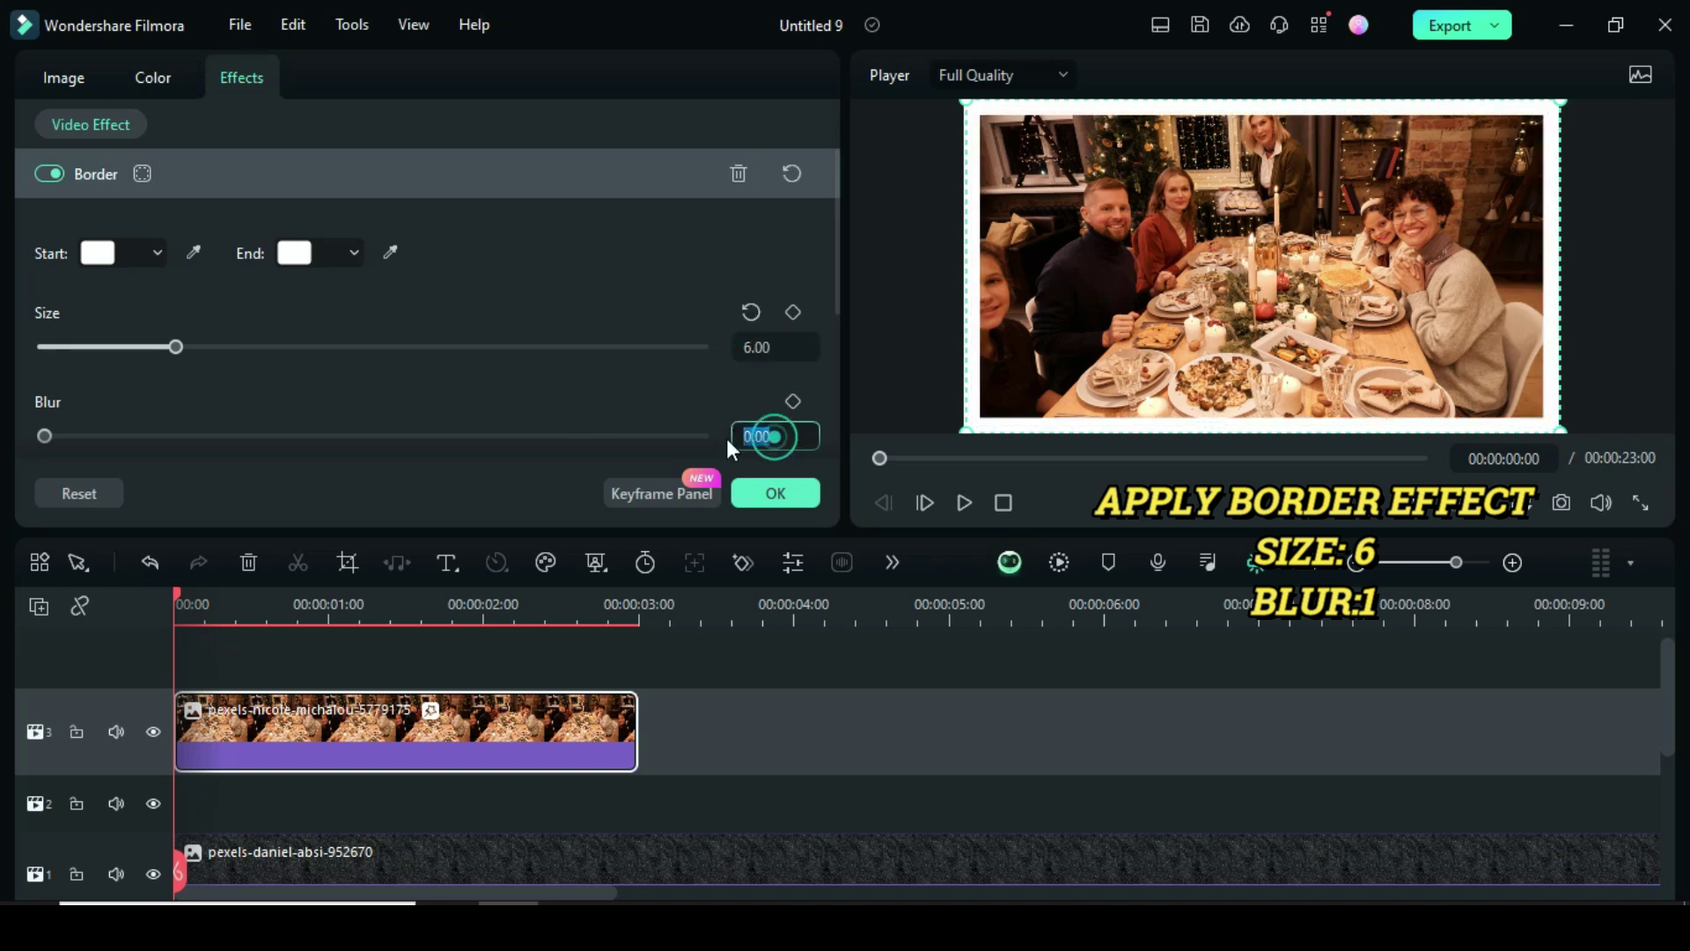
text(1)
click(652, 397)
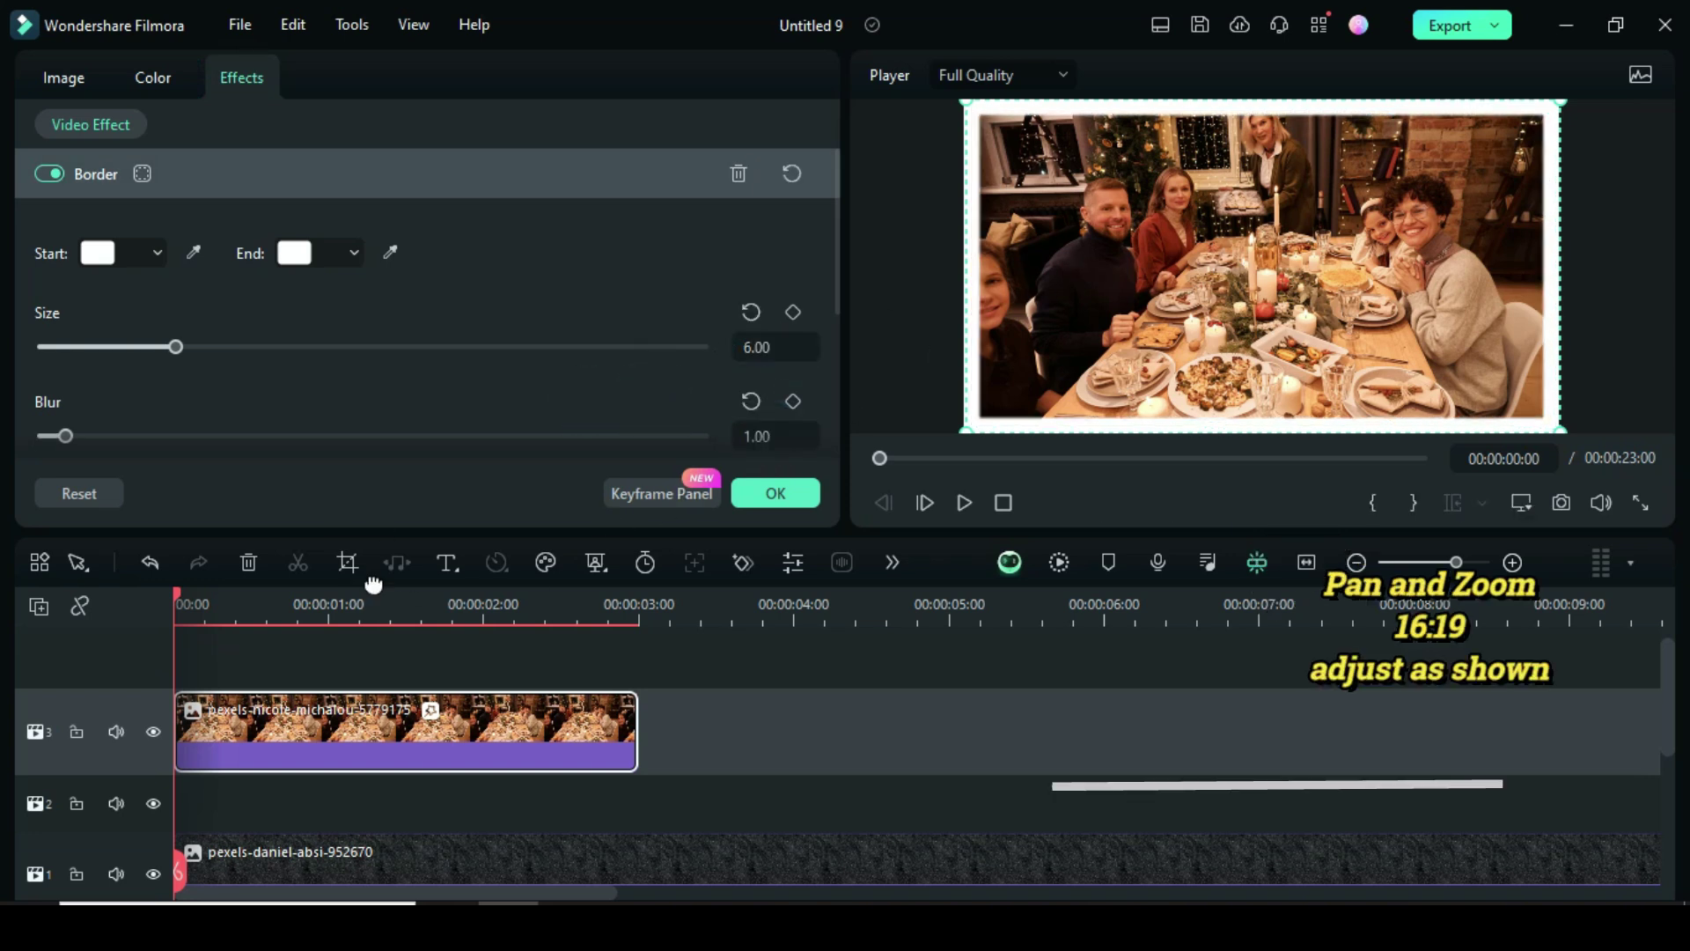
Give the dinner photo a 16:9 pan and zoom from a close table view to the full picture
click(347, 561)
click(326, 784)
click(231, 465)
click(256, 89)
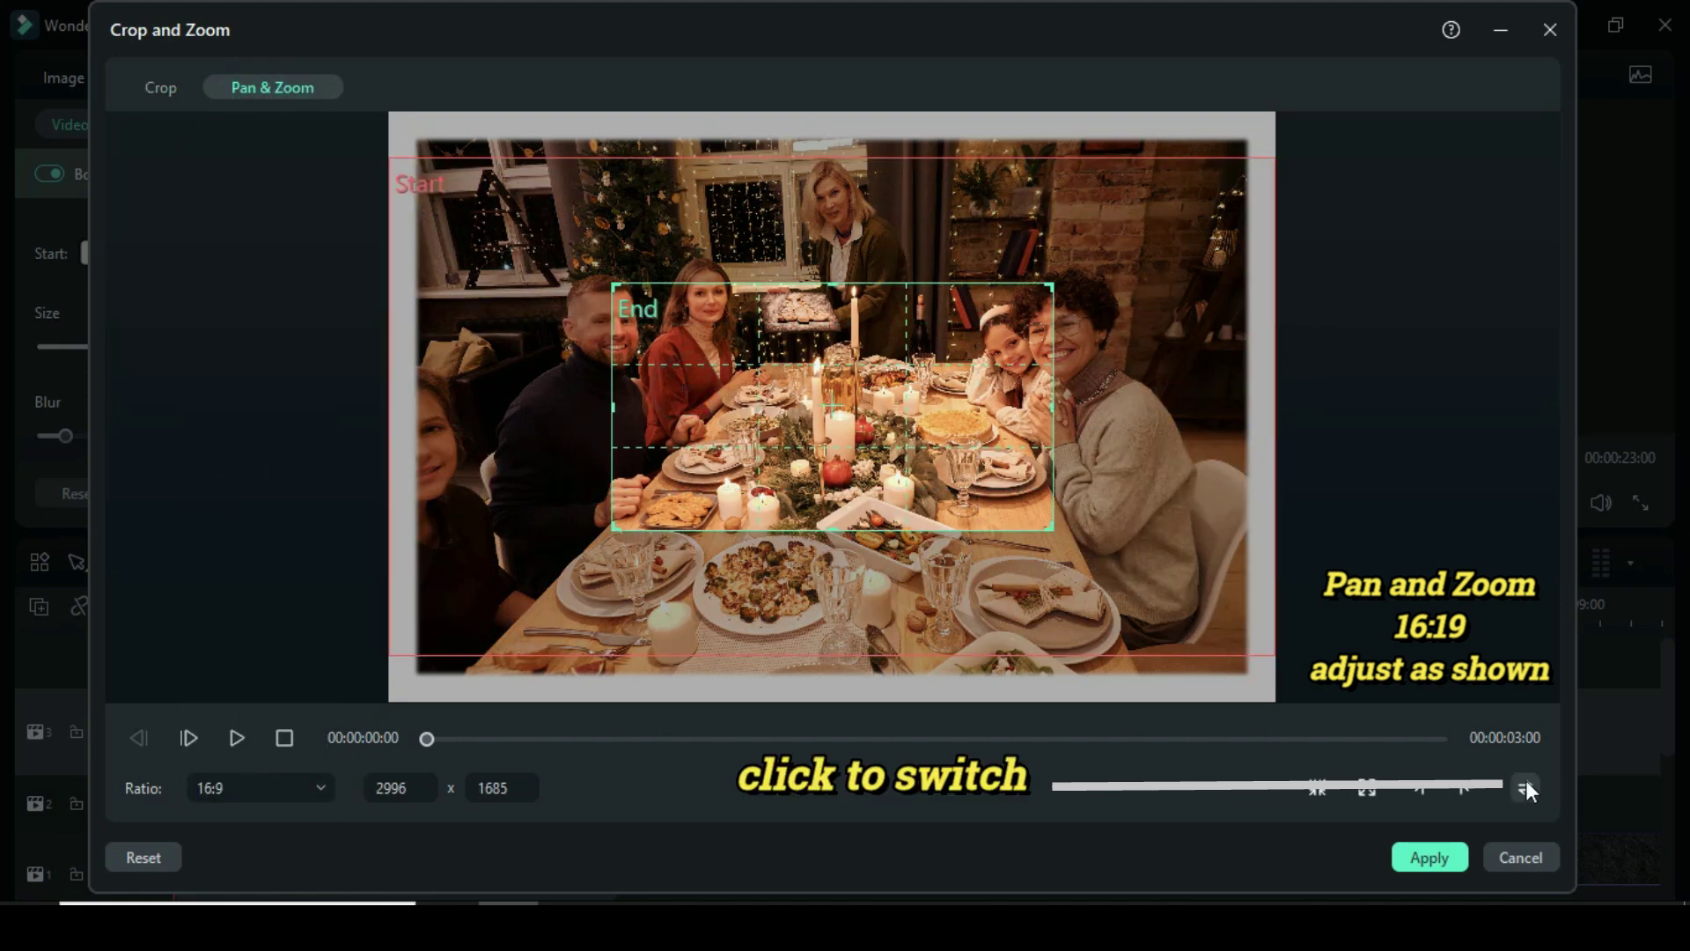
click(649, 364)
mouse_move(612, 526)
mouse_down()
mouse_move(517, 585)
mouse_move(631, 527)
mouse_up()
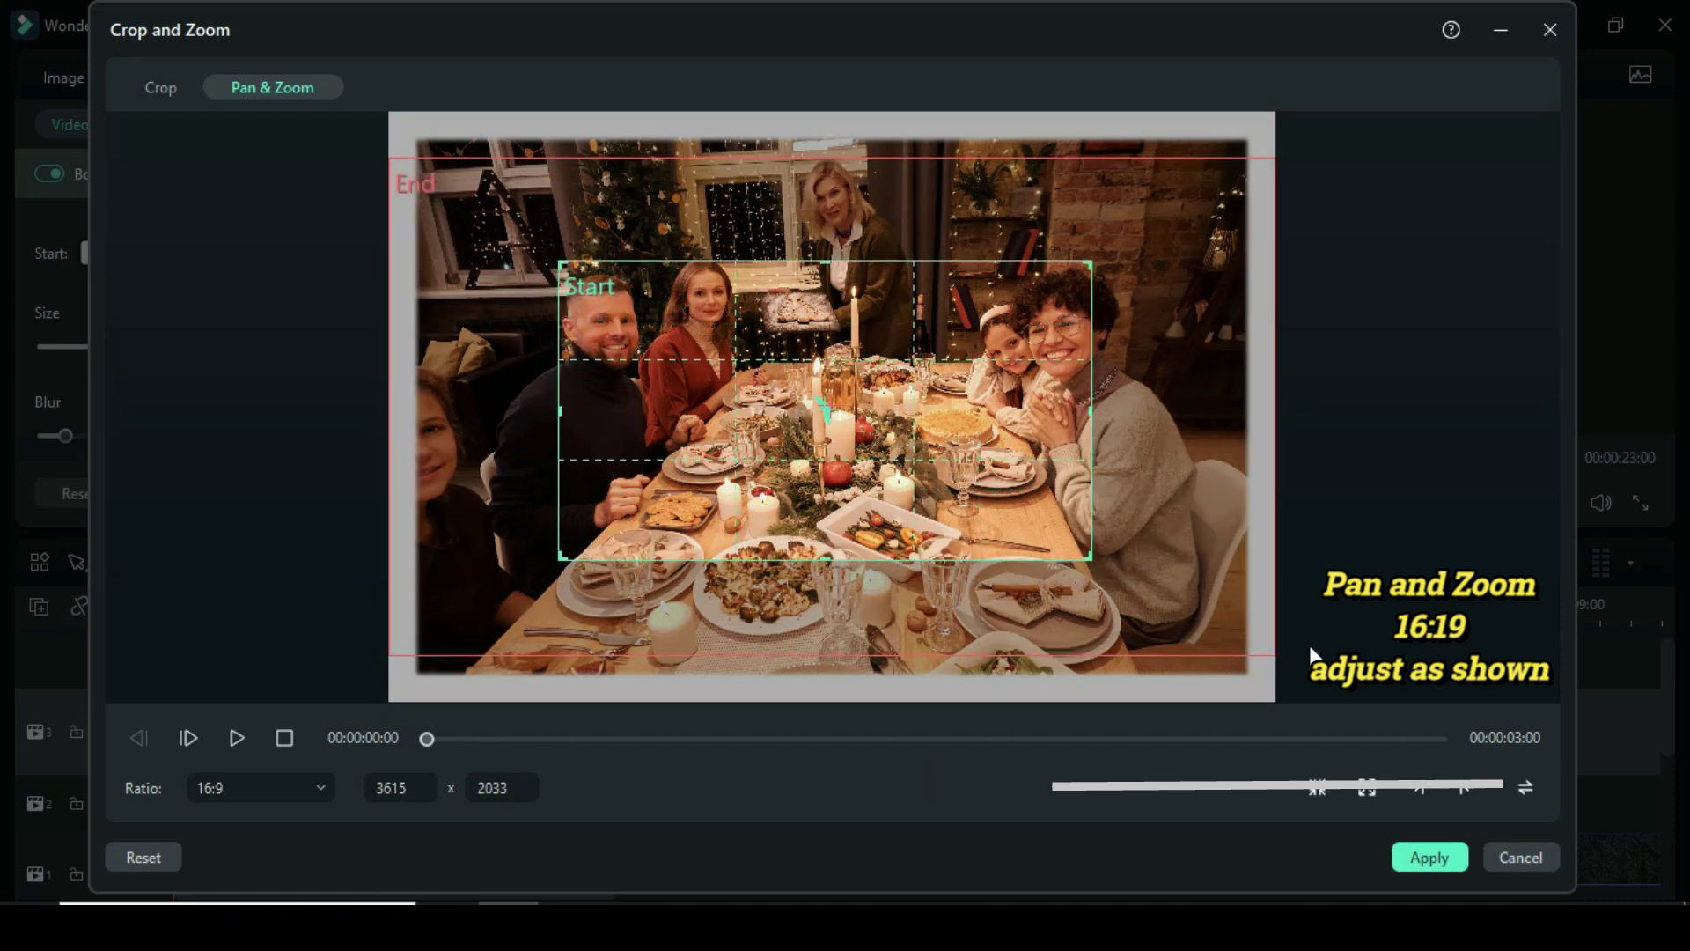
click(1453, 860)
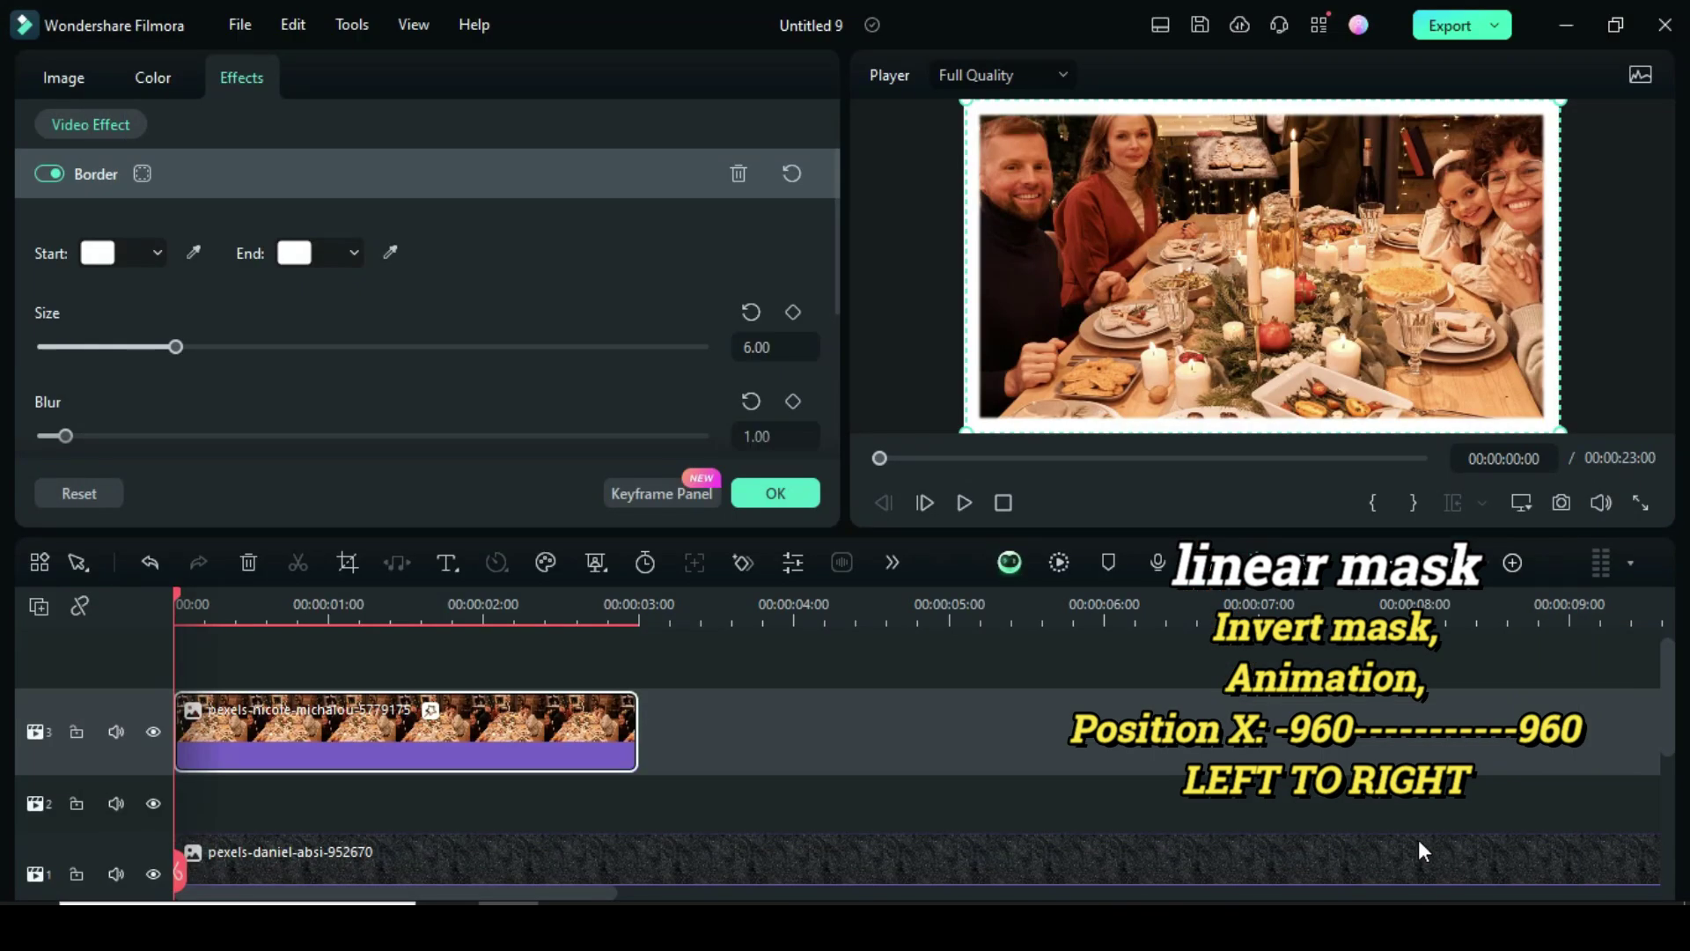
Add an inverted linear mask to the dinner photo
click(73, 81)
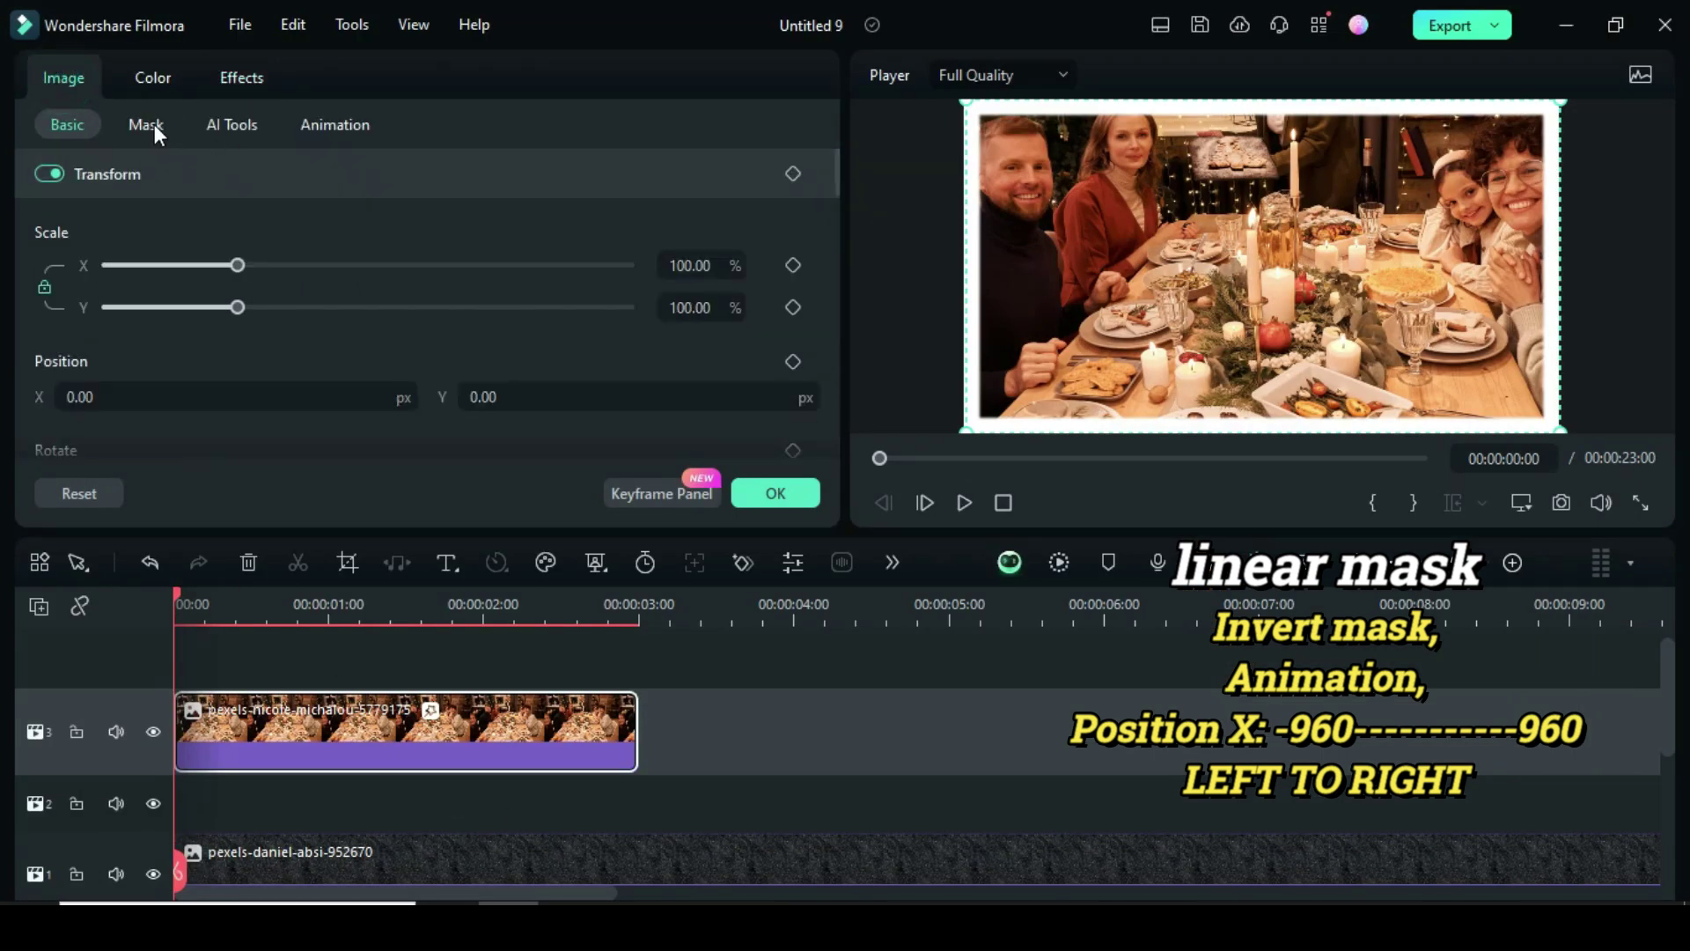
click(153, 125)
click(587, 185)
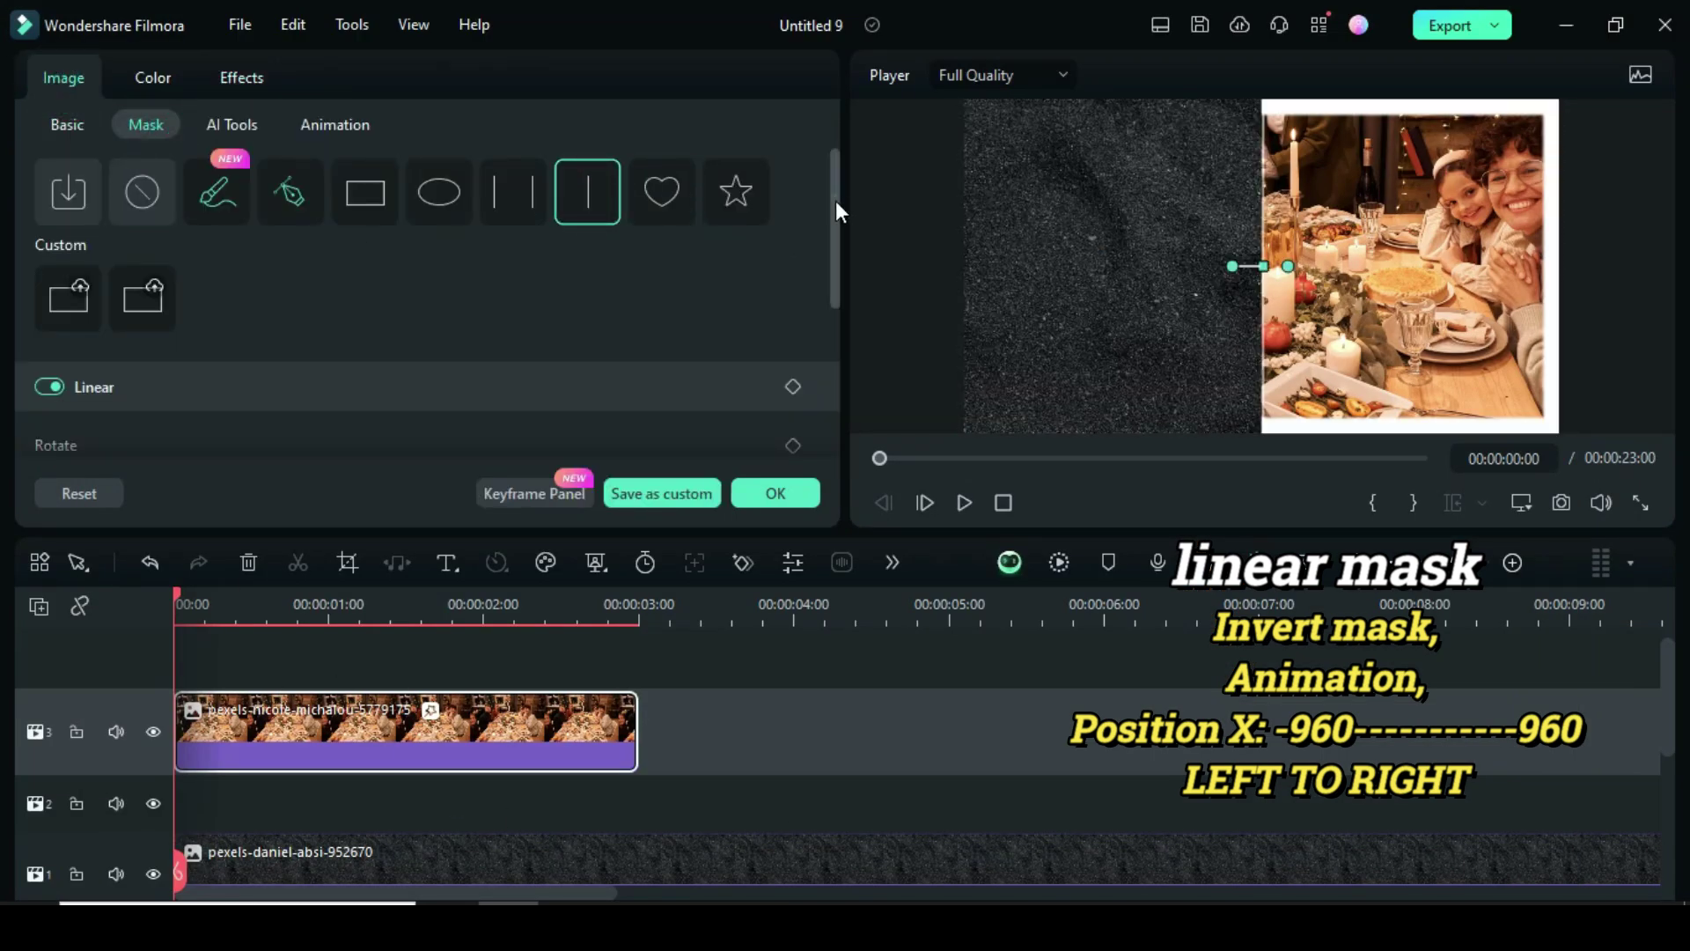
scroll(502, 350, down, 4)
click(791, 426)
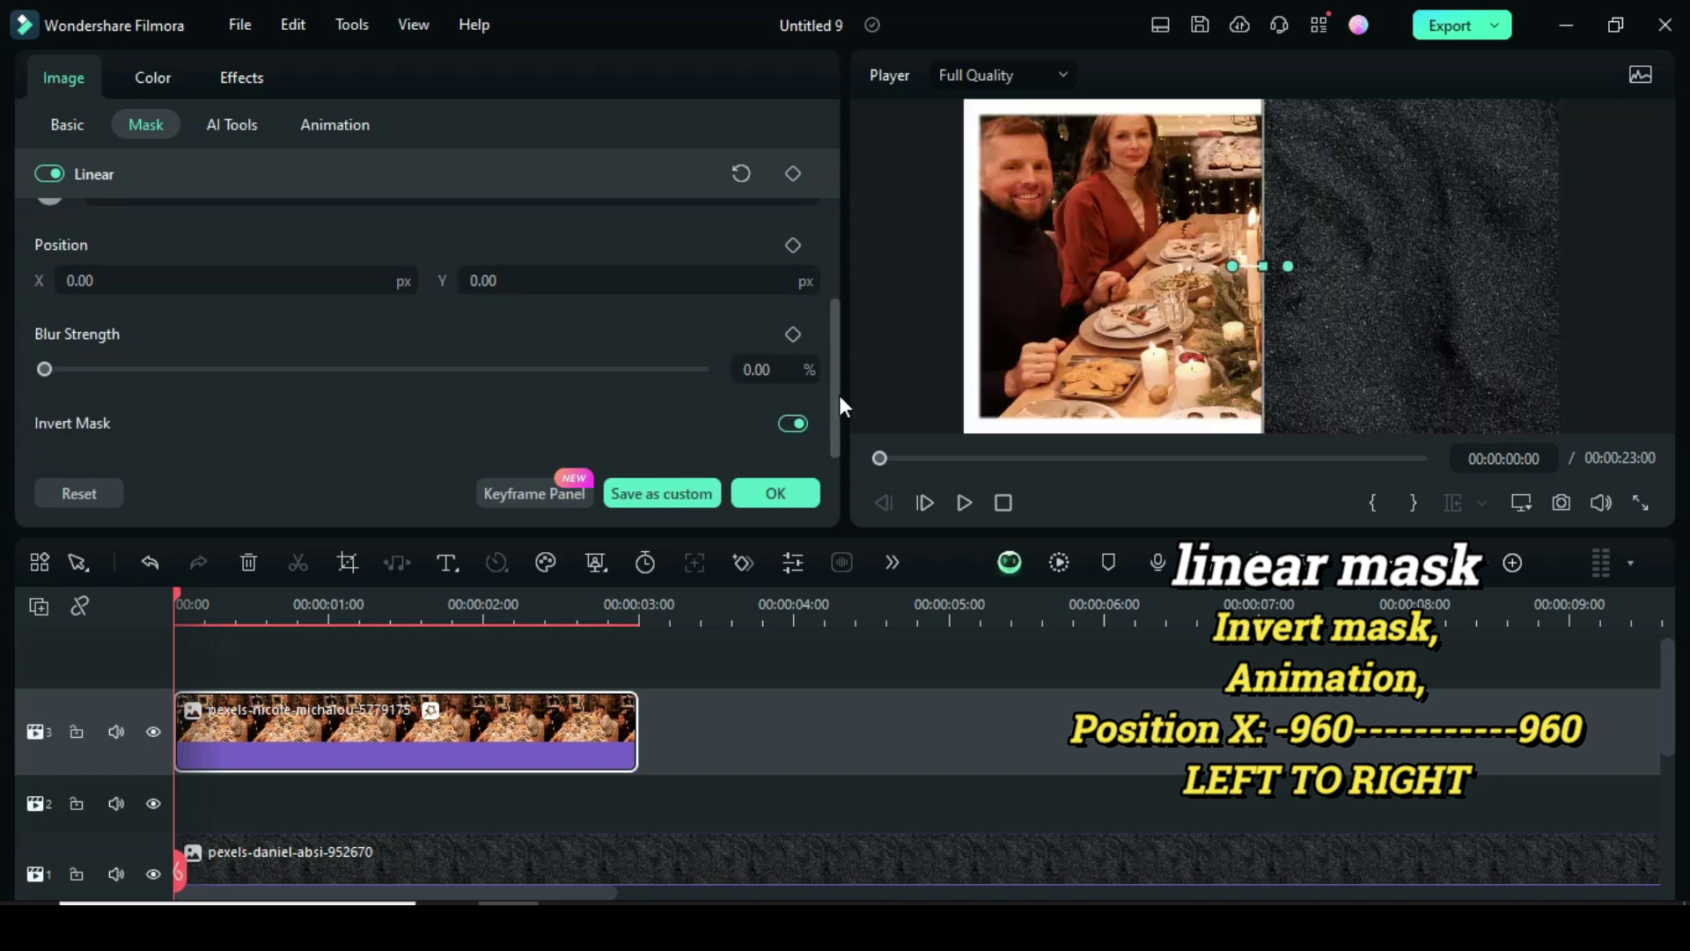
Keyframe the mask's Position X from -960 at the clip start to 960 at its end
click(792, 246)
click(98, 288)
text(-960)
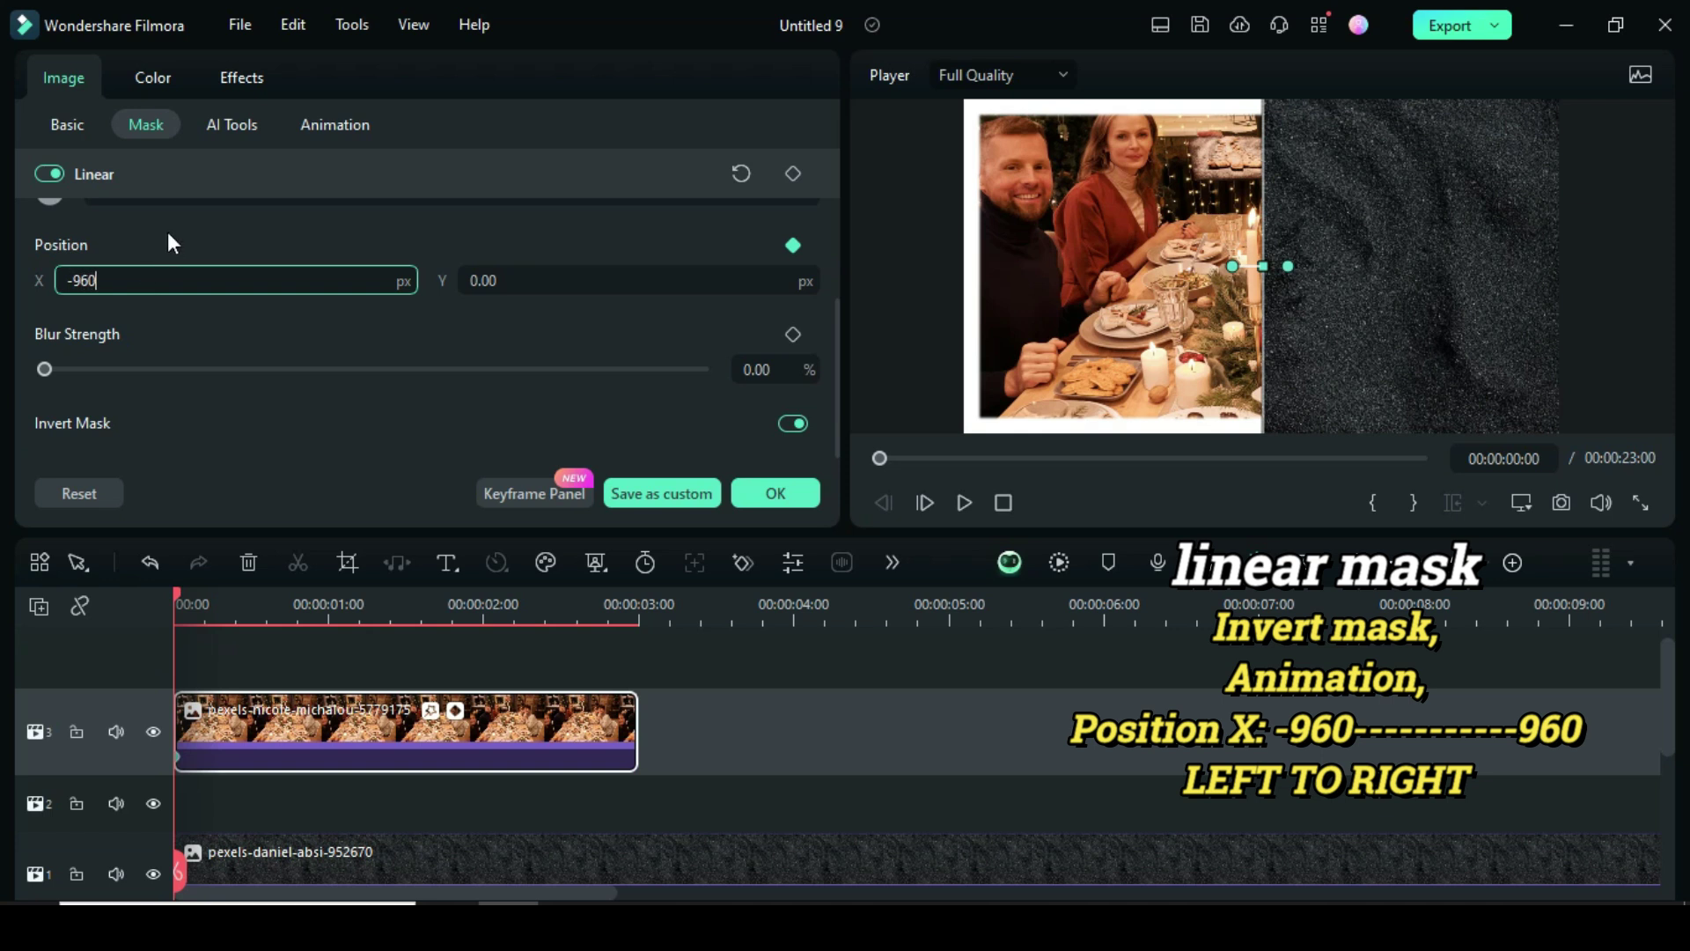
key(Return)
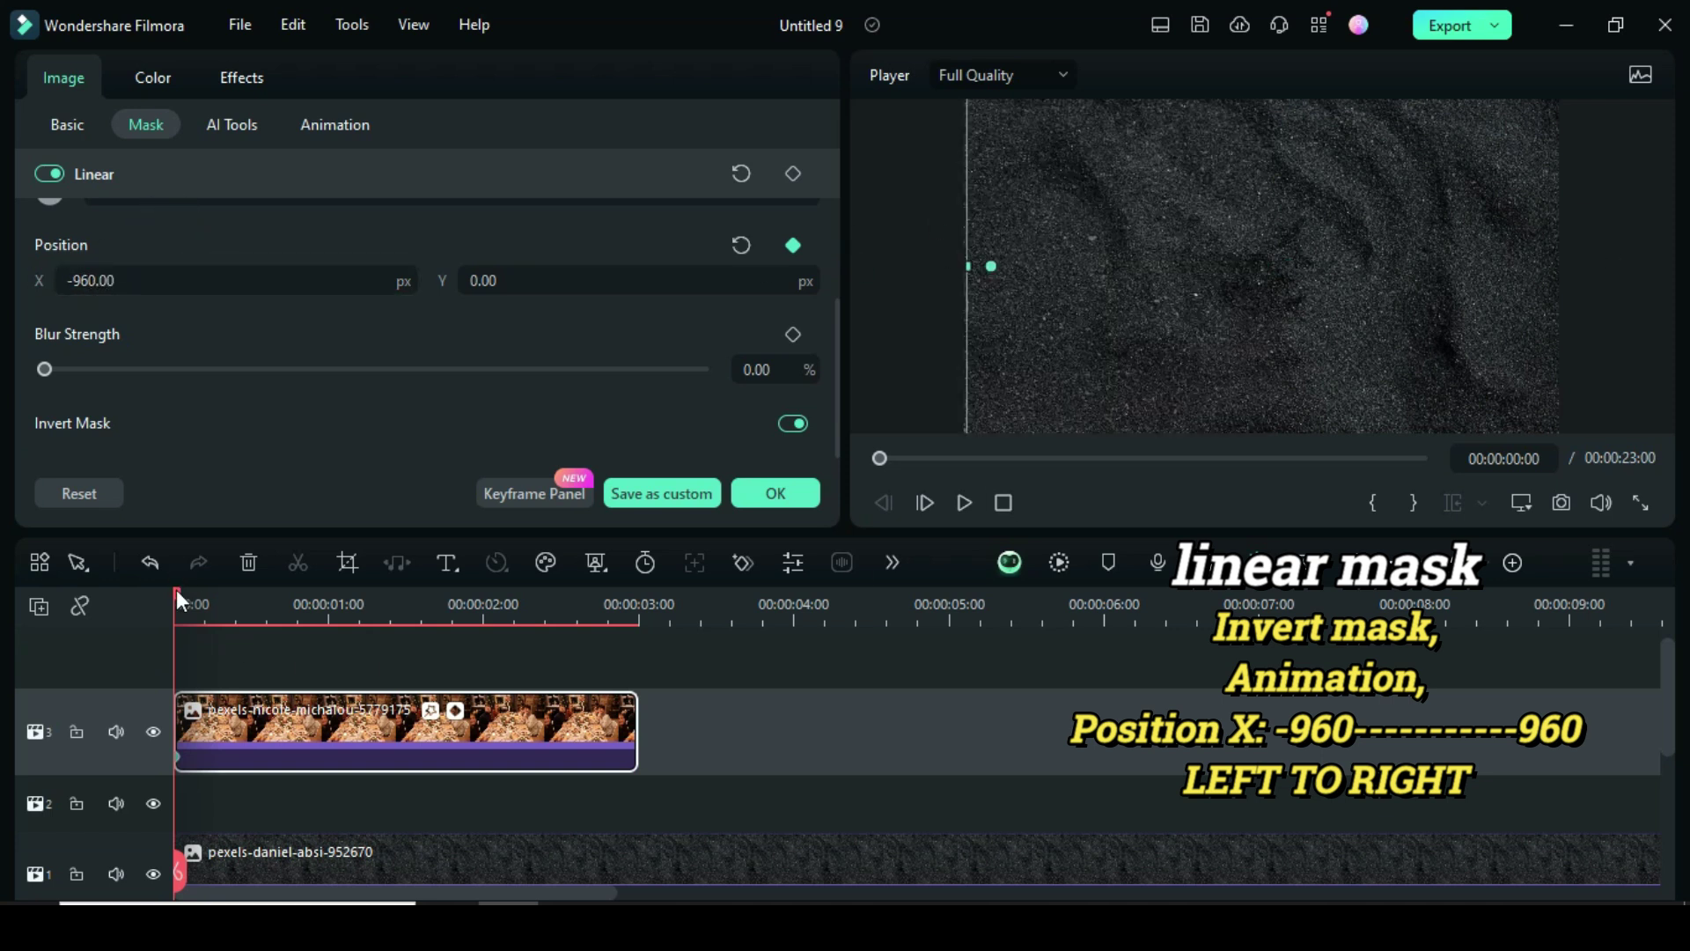
drag(180, 601, 631, 629)
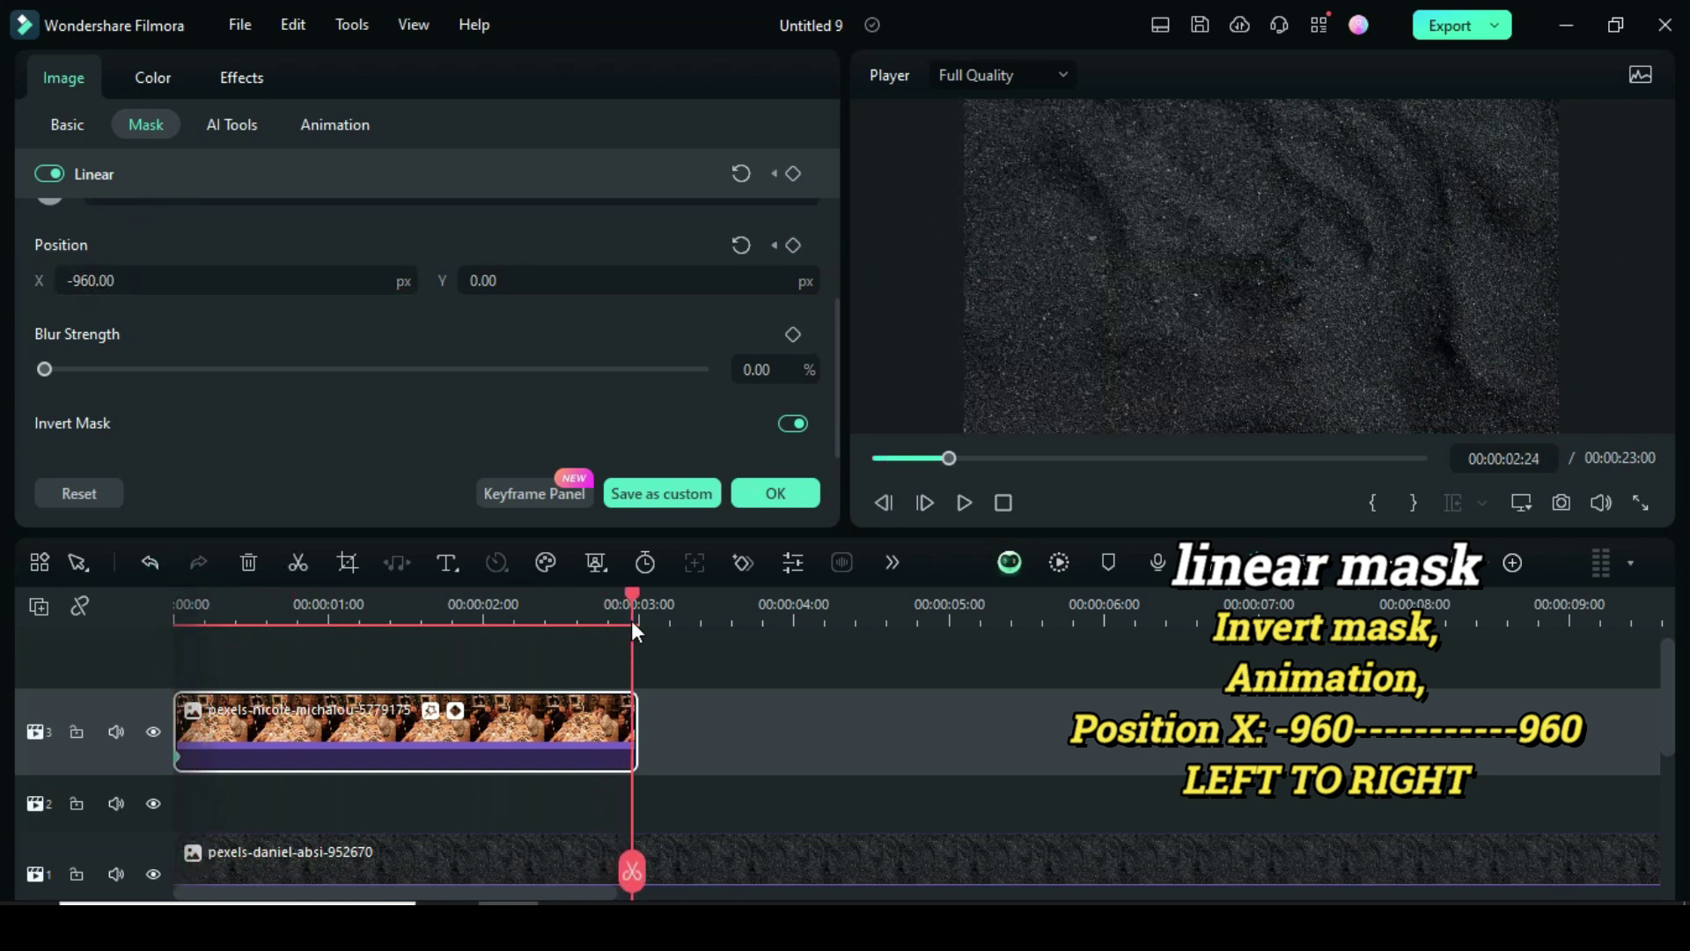
click(76, 282)
text(960)
key(Return)
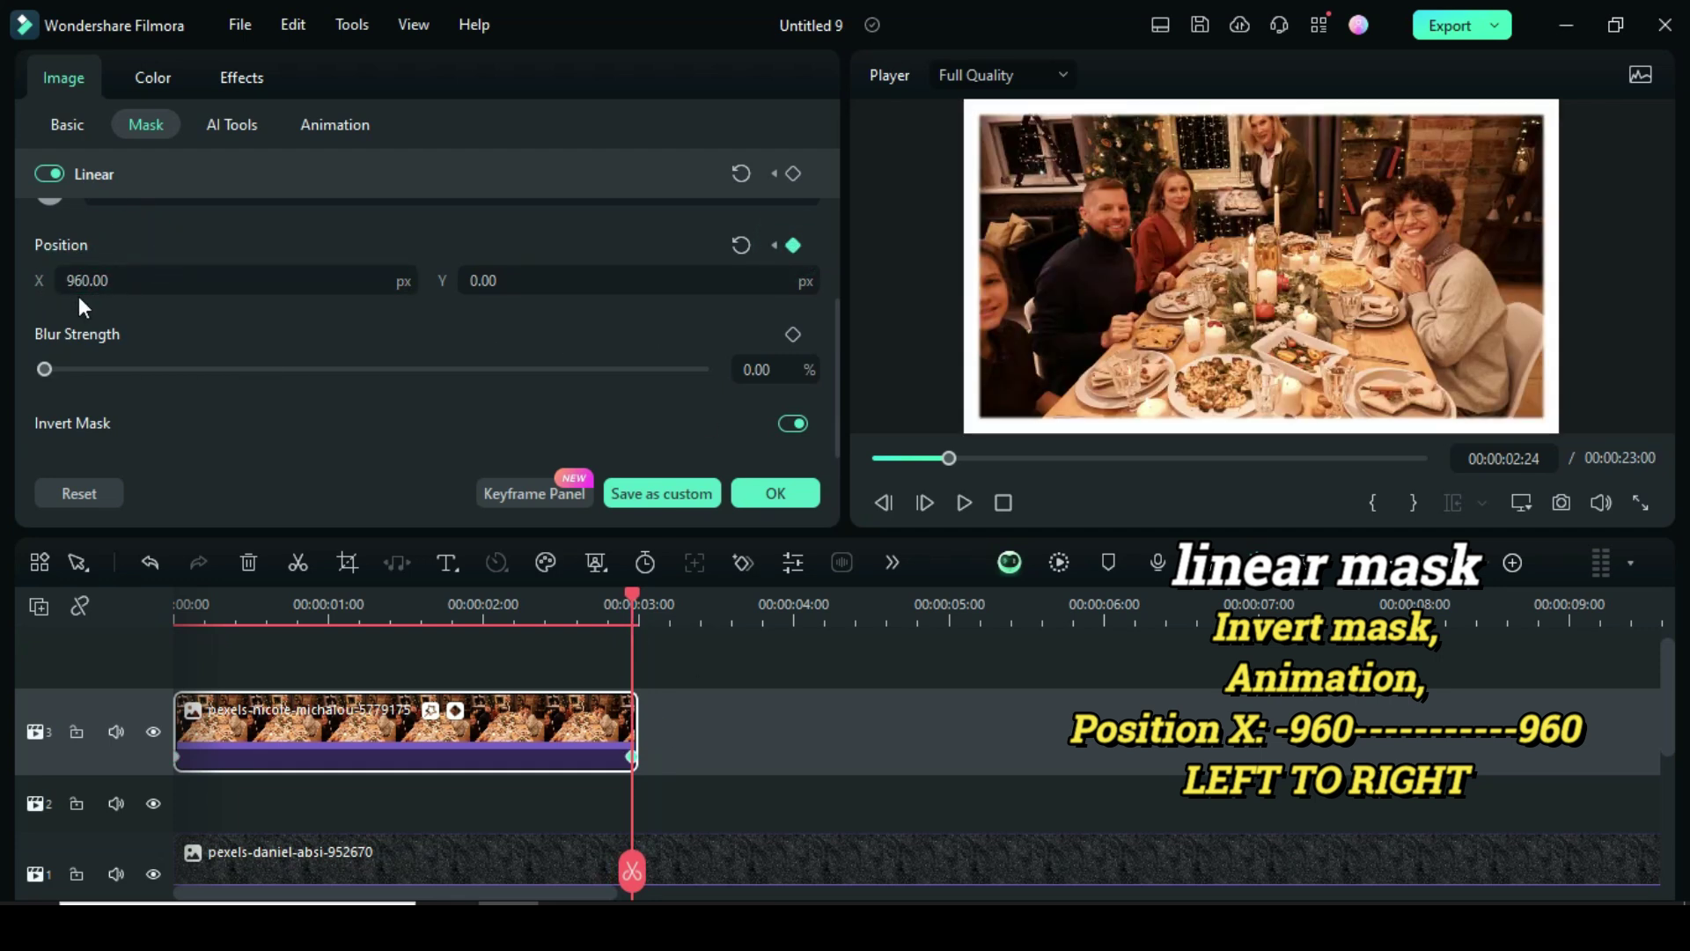
click(776, 493)
Play the photo reveal from the start a few times to check it
click(872, 457)
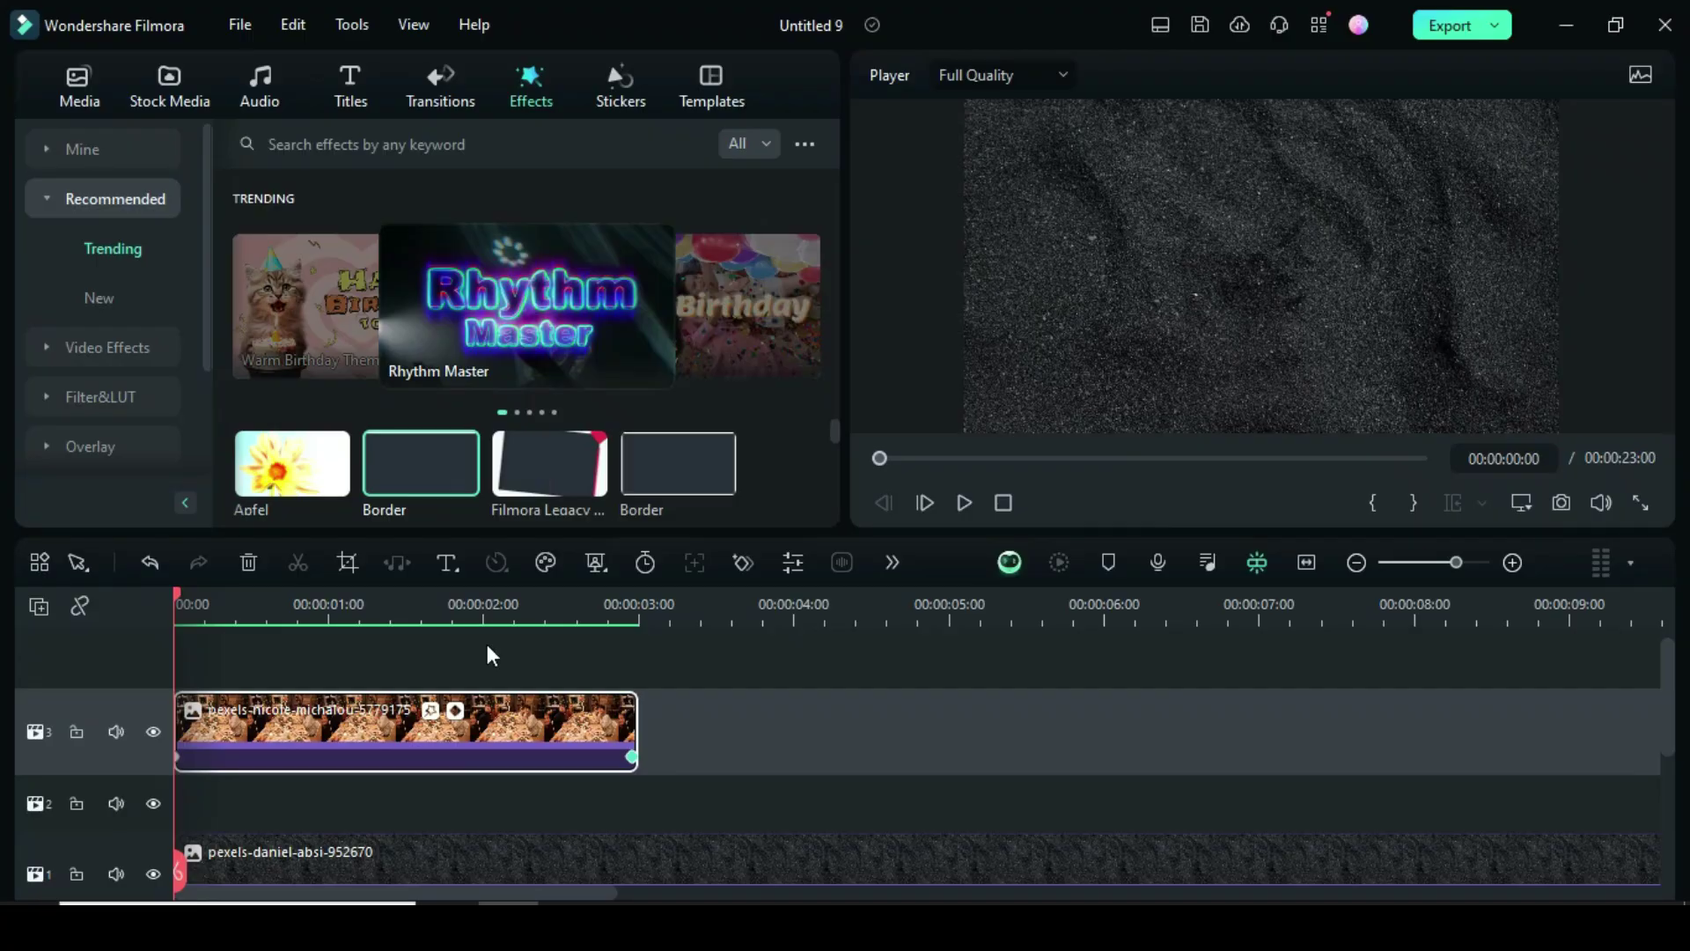
click(963, 503)
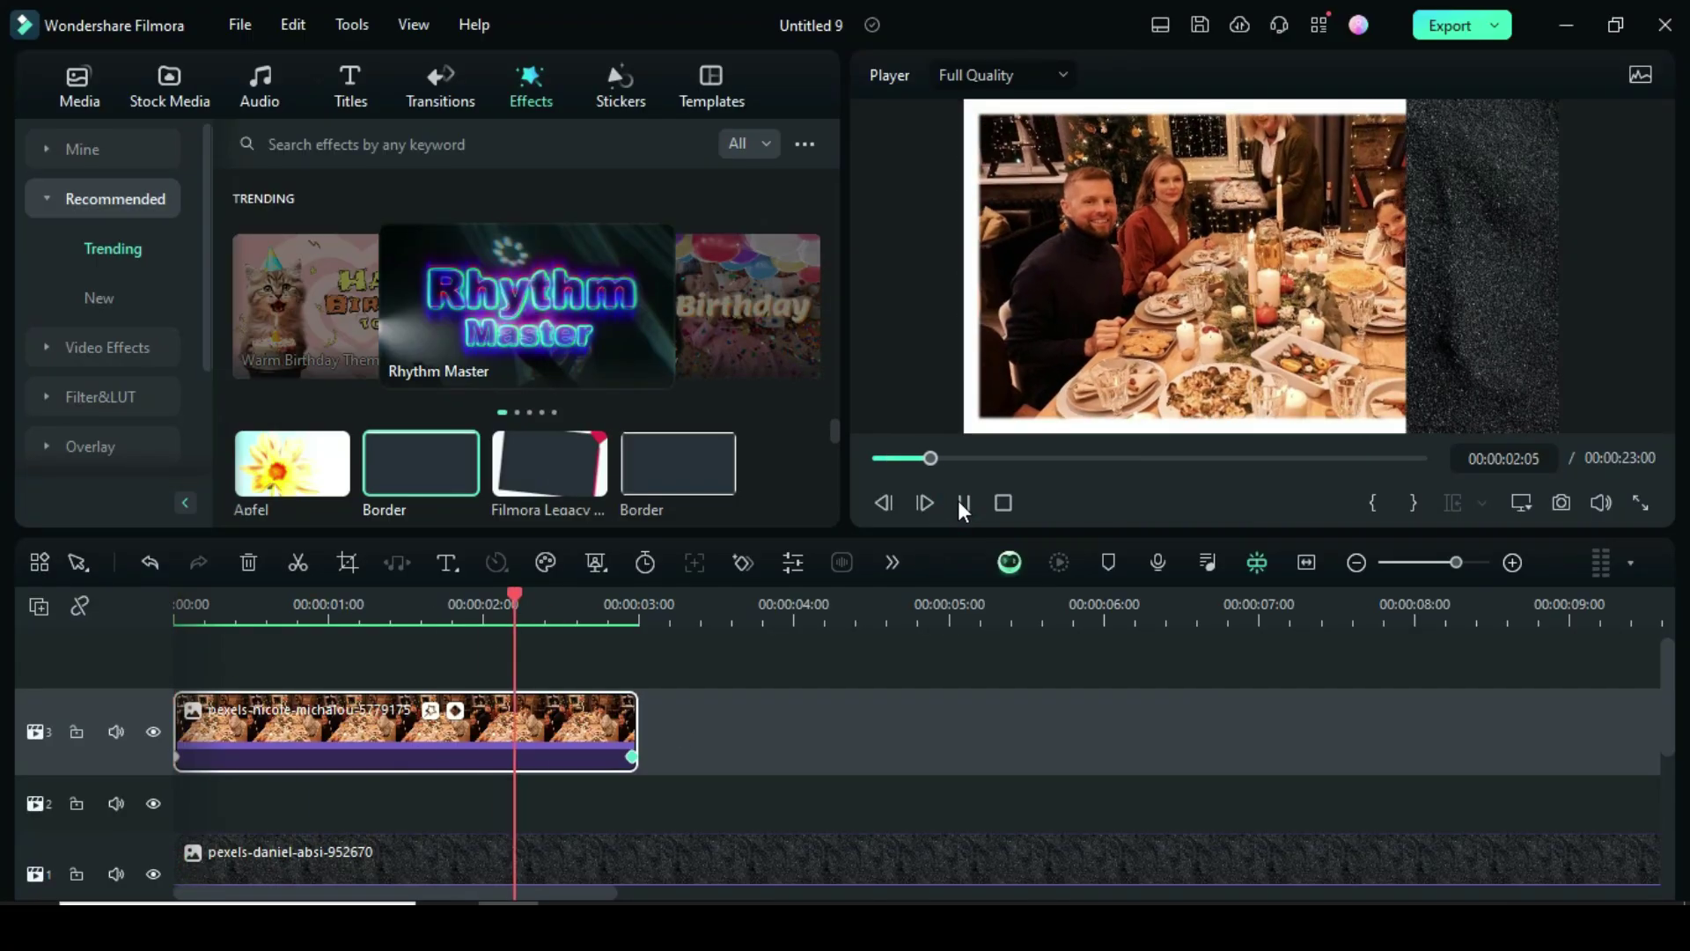
click(878, 462)
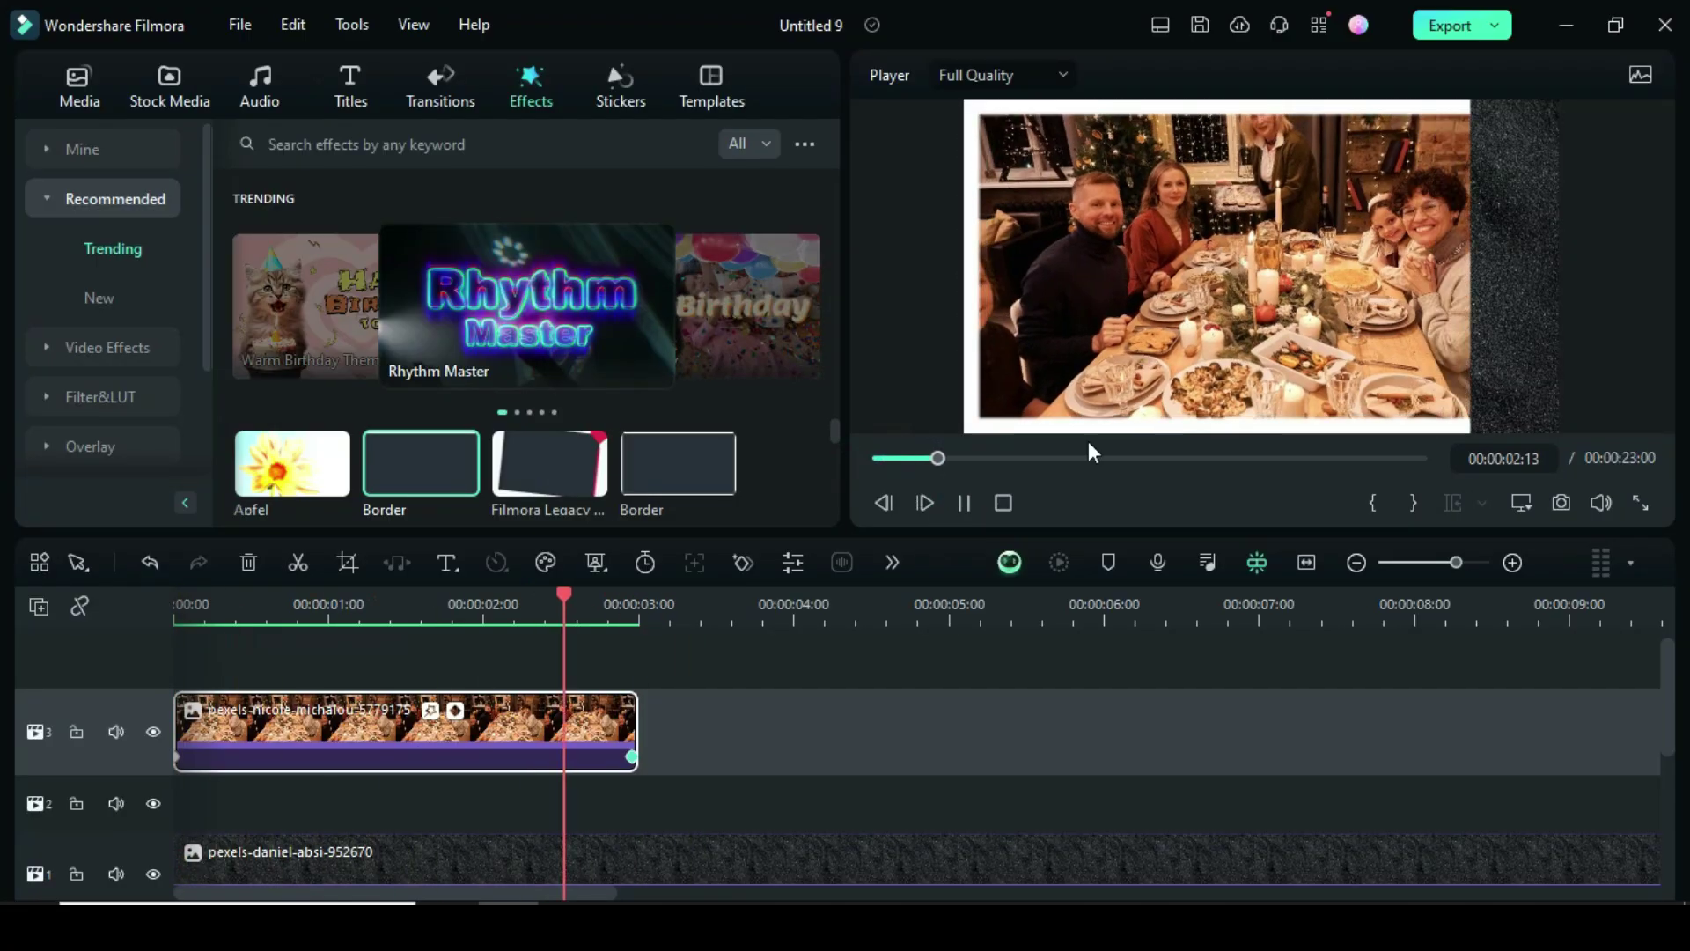
click(964, 502)
click(874, 458)
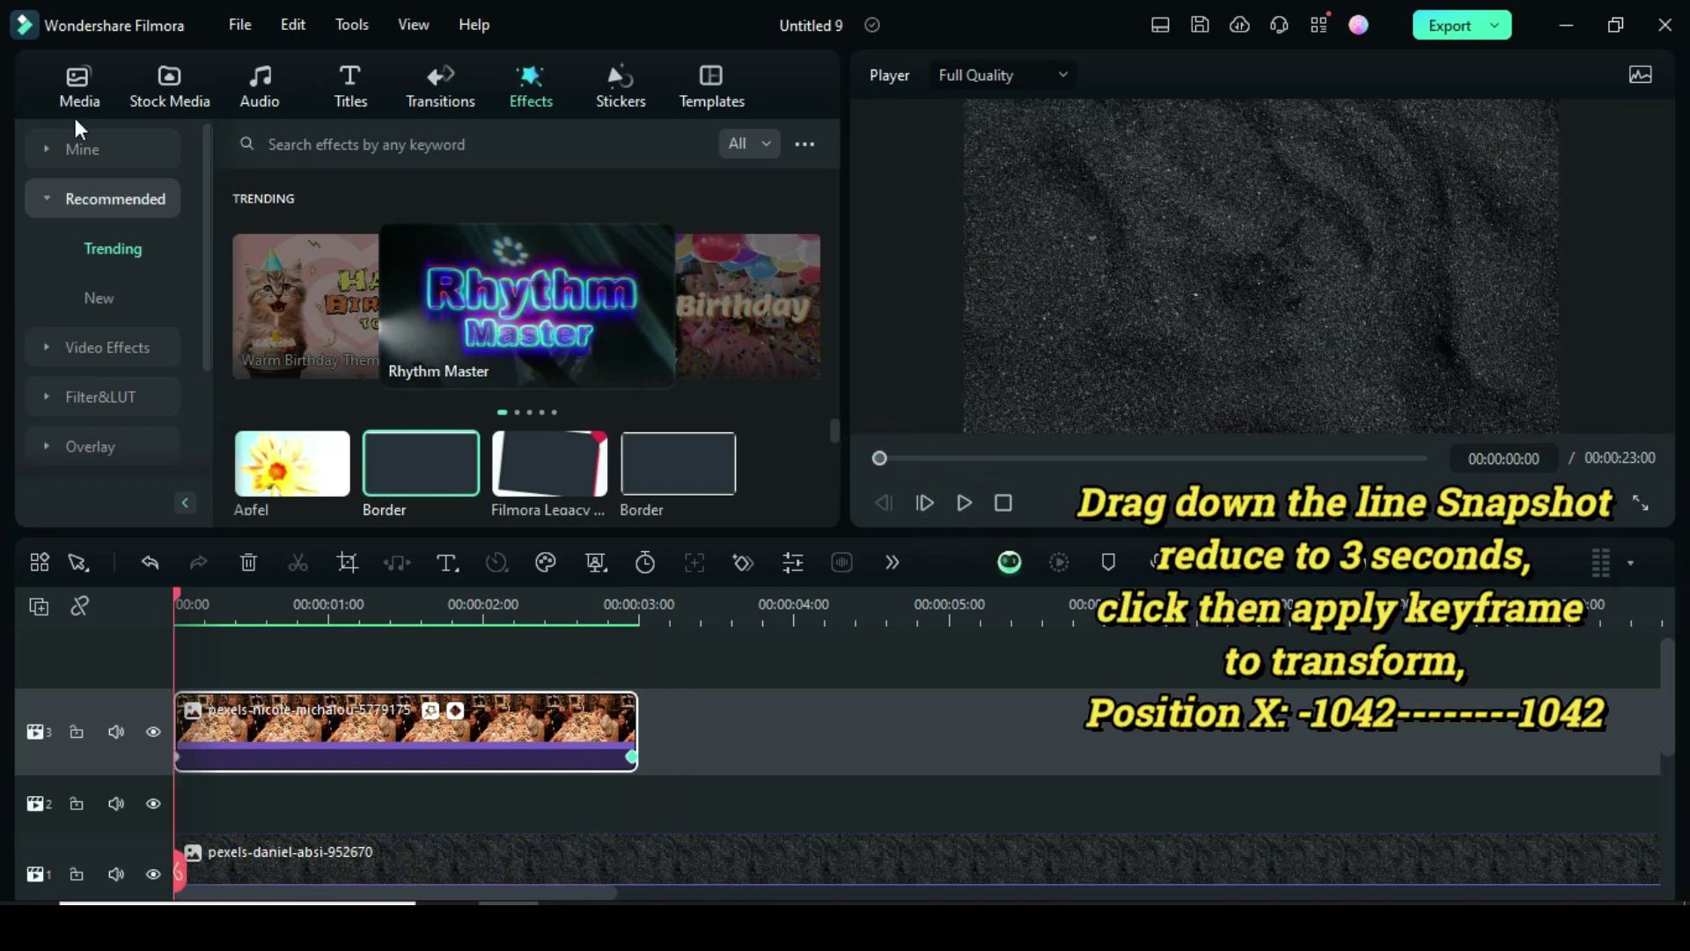
Place Snapshot_29 on track 4 above the photo and trim it to three seconds
click(80, 82)
scroll(434, 720, up, 1)
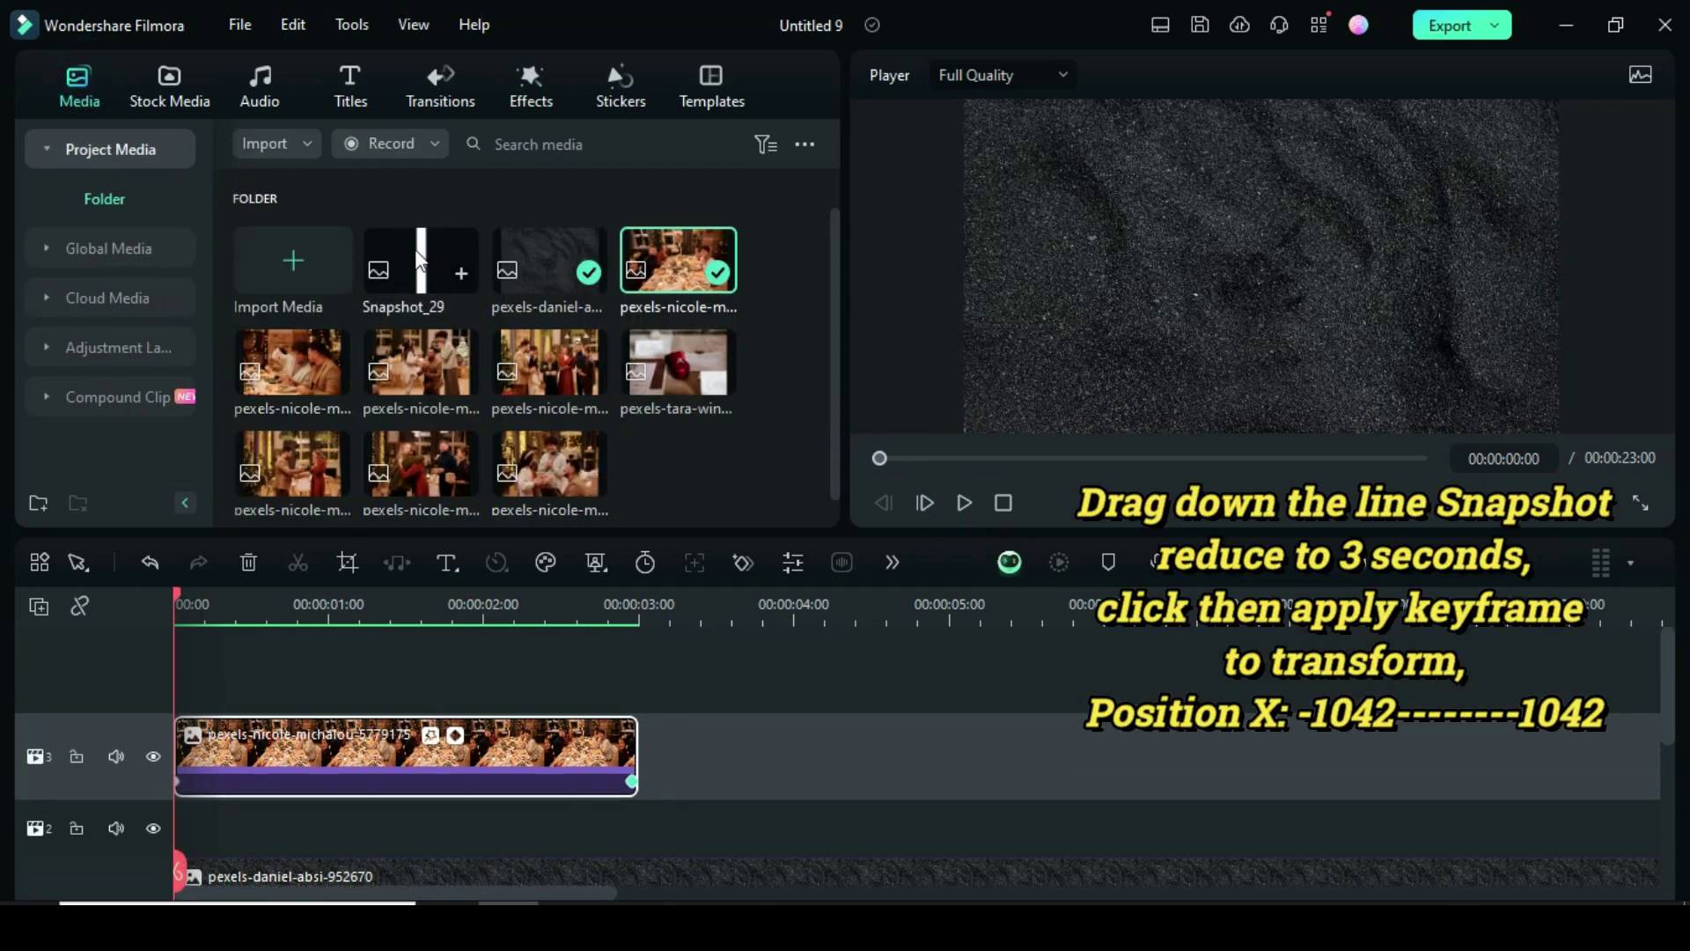
drag(440, 271, 205, 697)
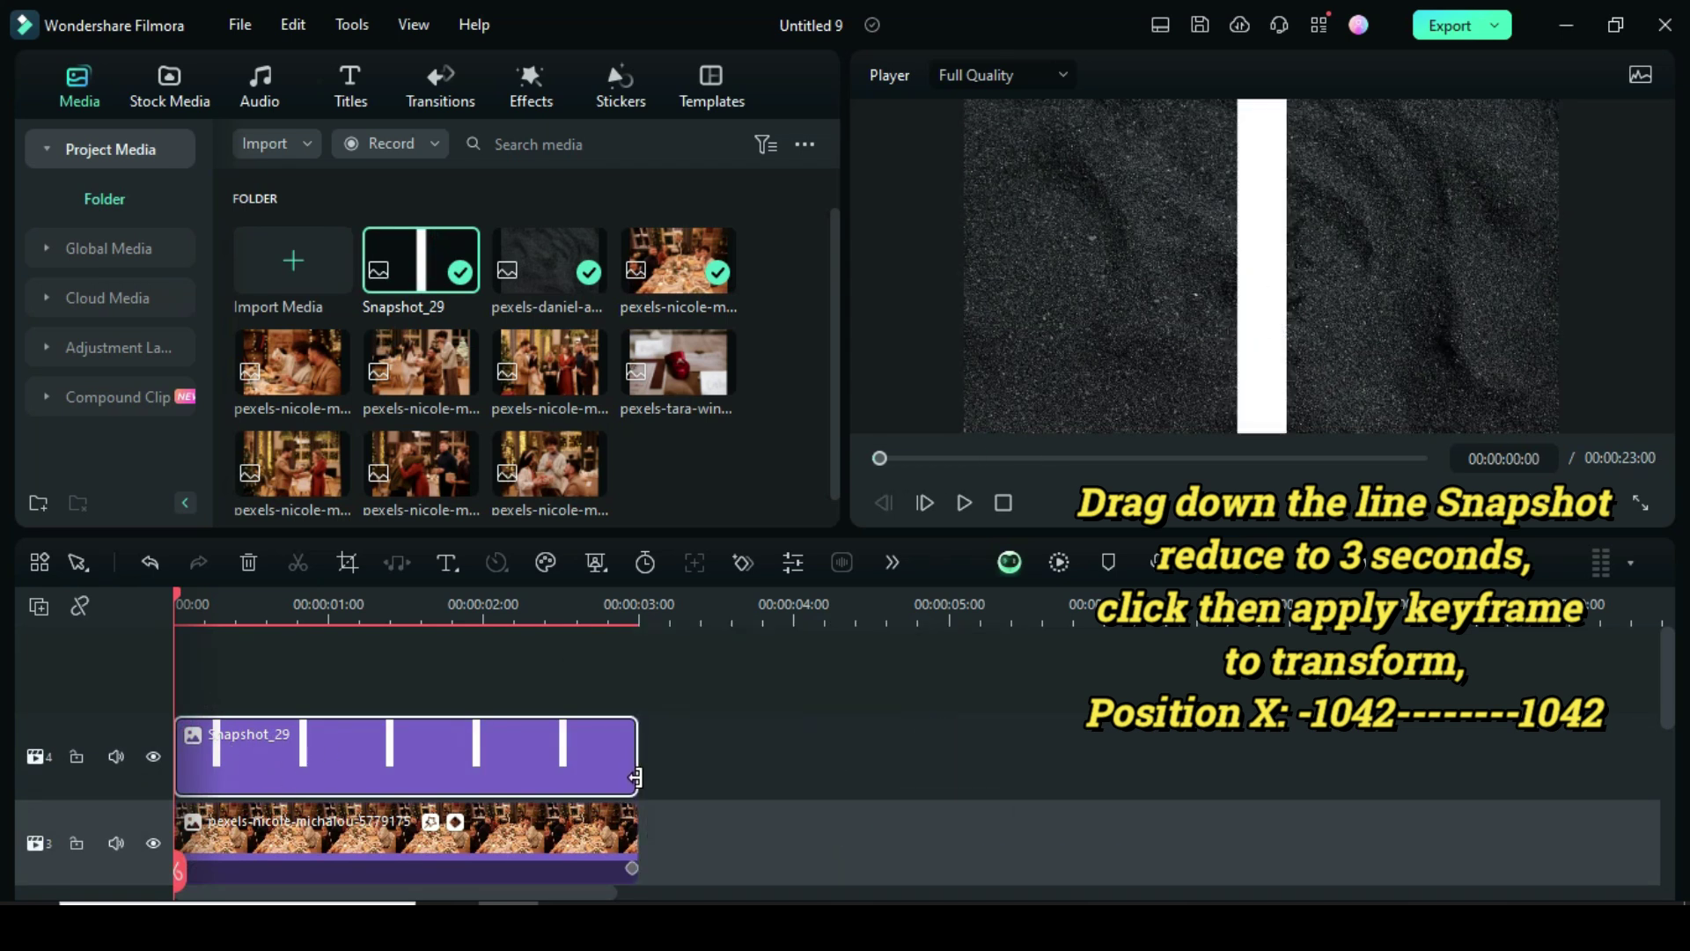
drag(947, 753, 638, 756)
double_click(317, 715)
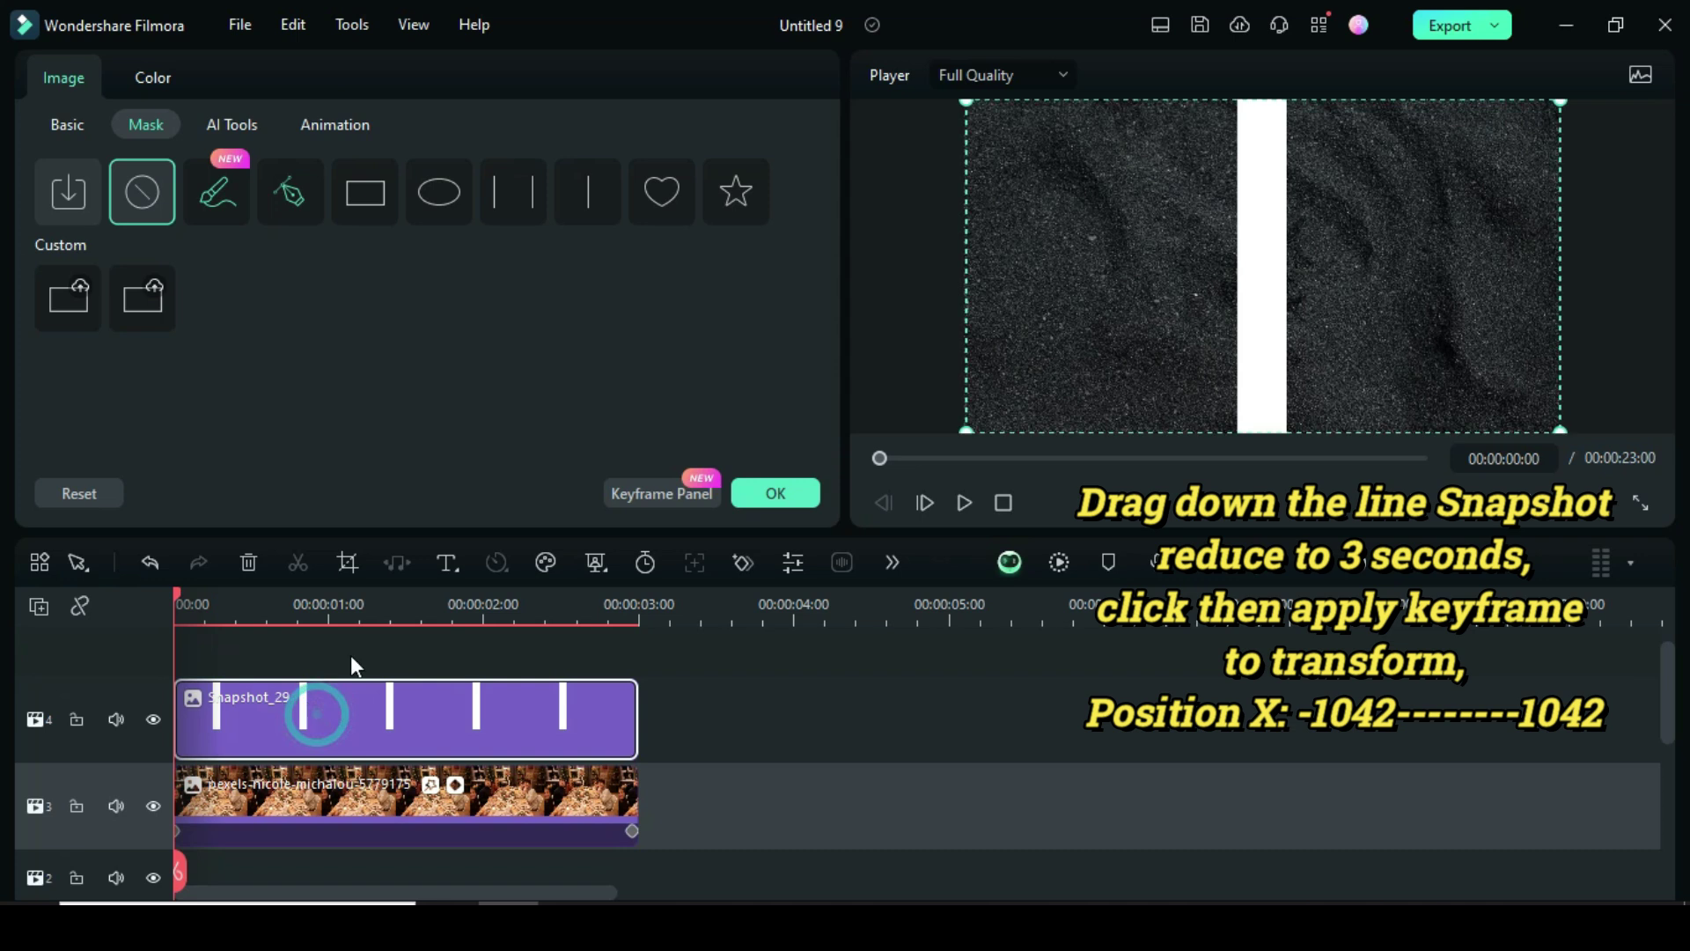
Keyframe the snapshot's Position X from -1042 at the start to 1042 at 00:00:02:24
click(65, 123)
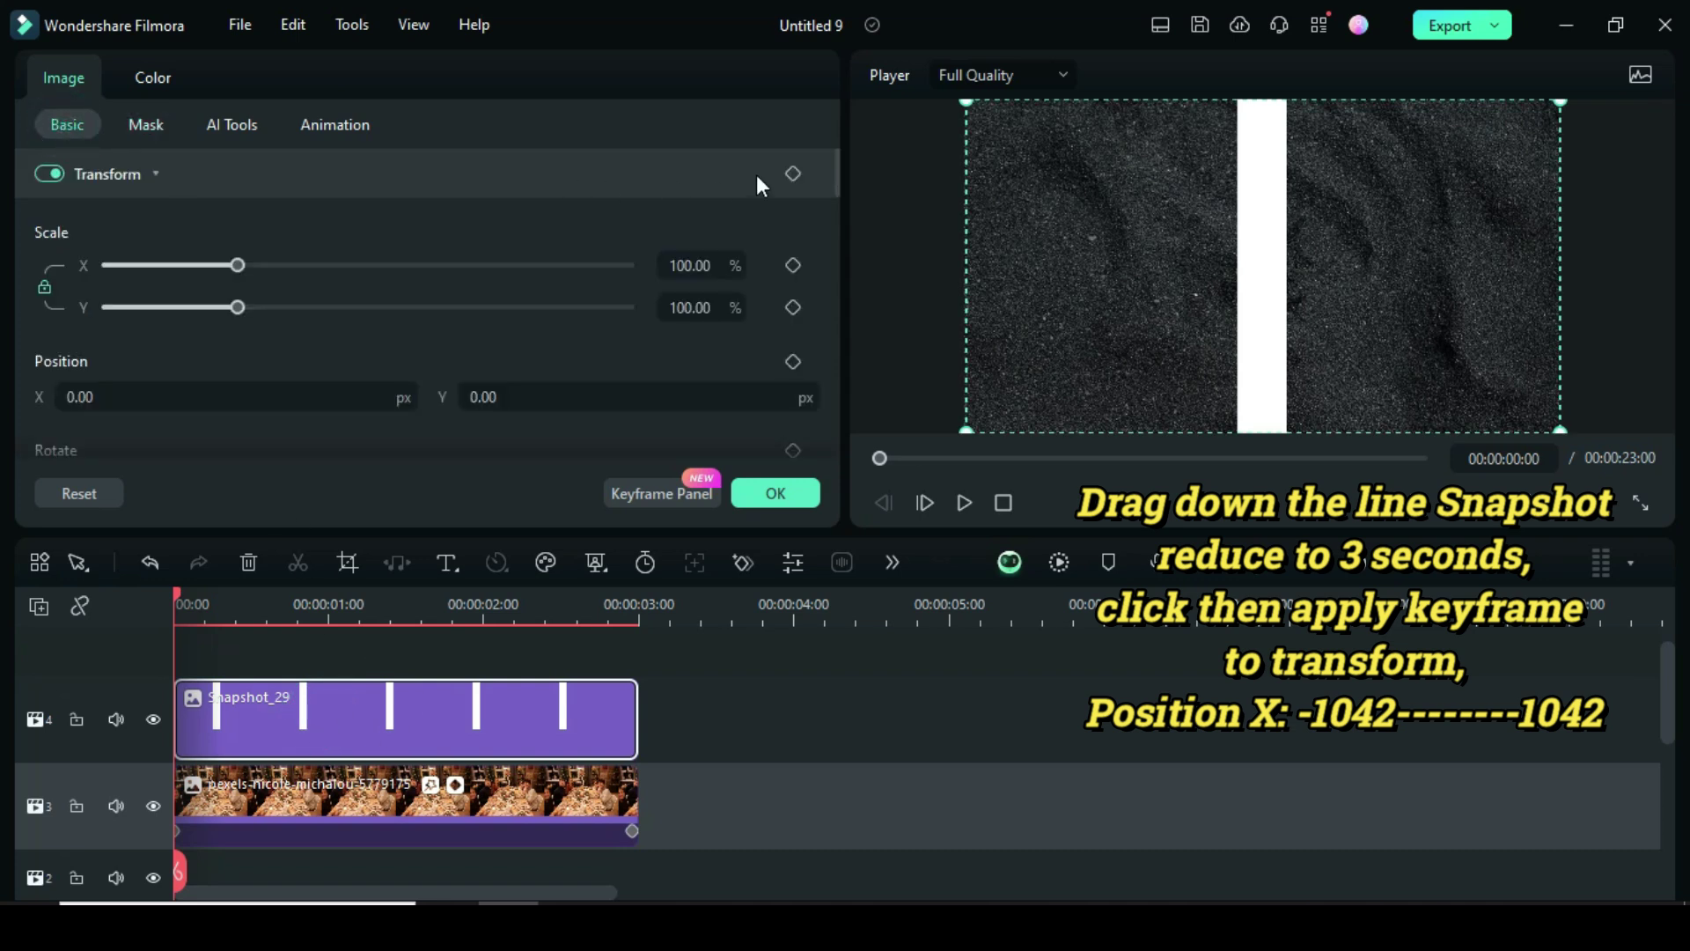
click(793, 174)
scroll(834, 190, down, 1)
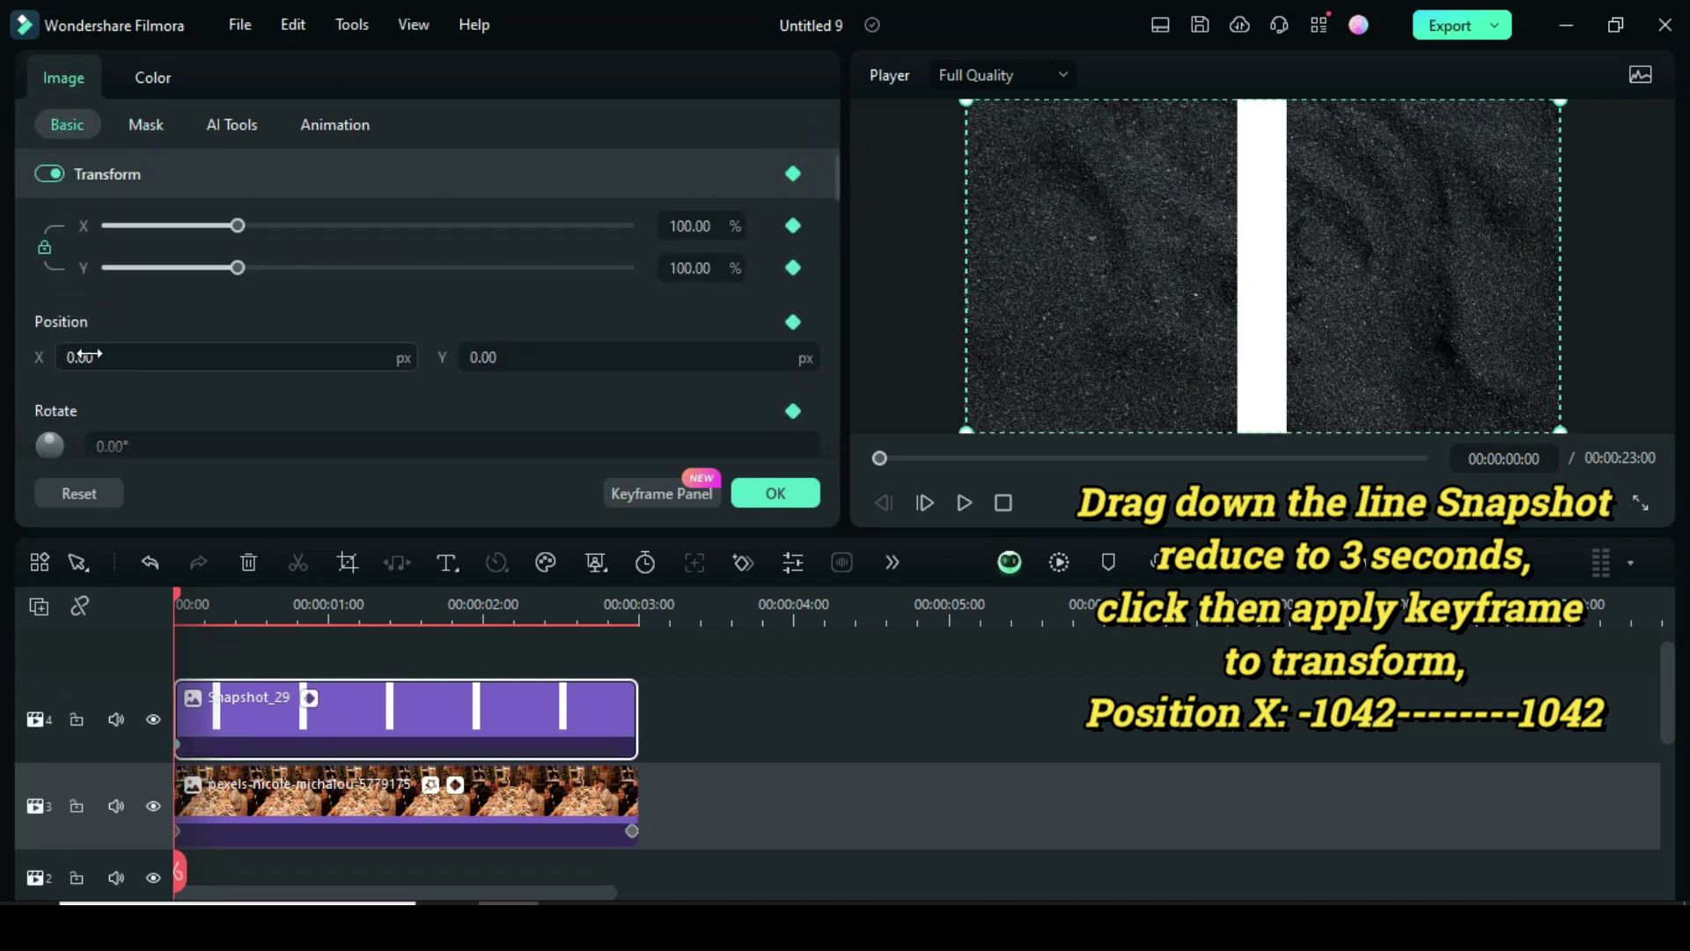
double_click(90, 357)
text(-1042)
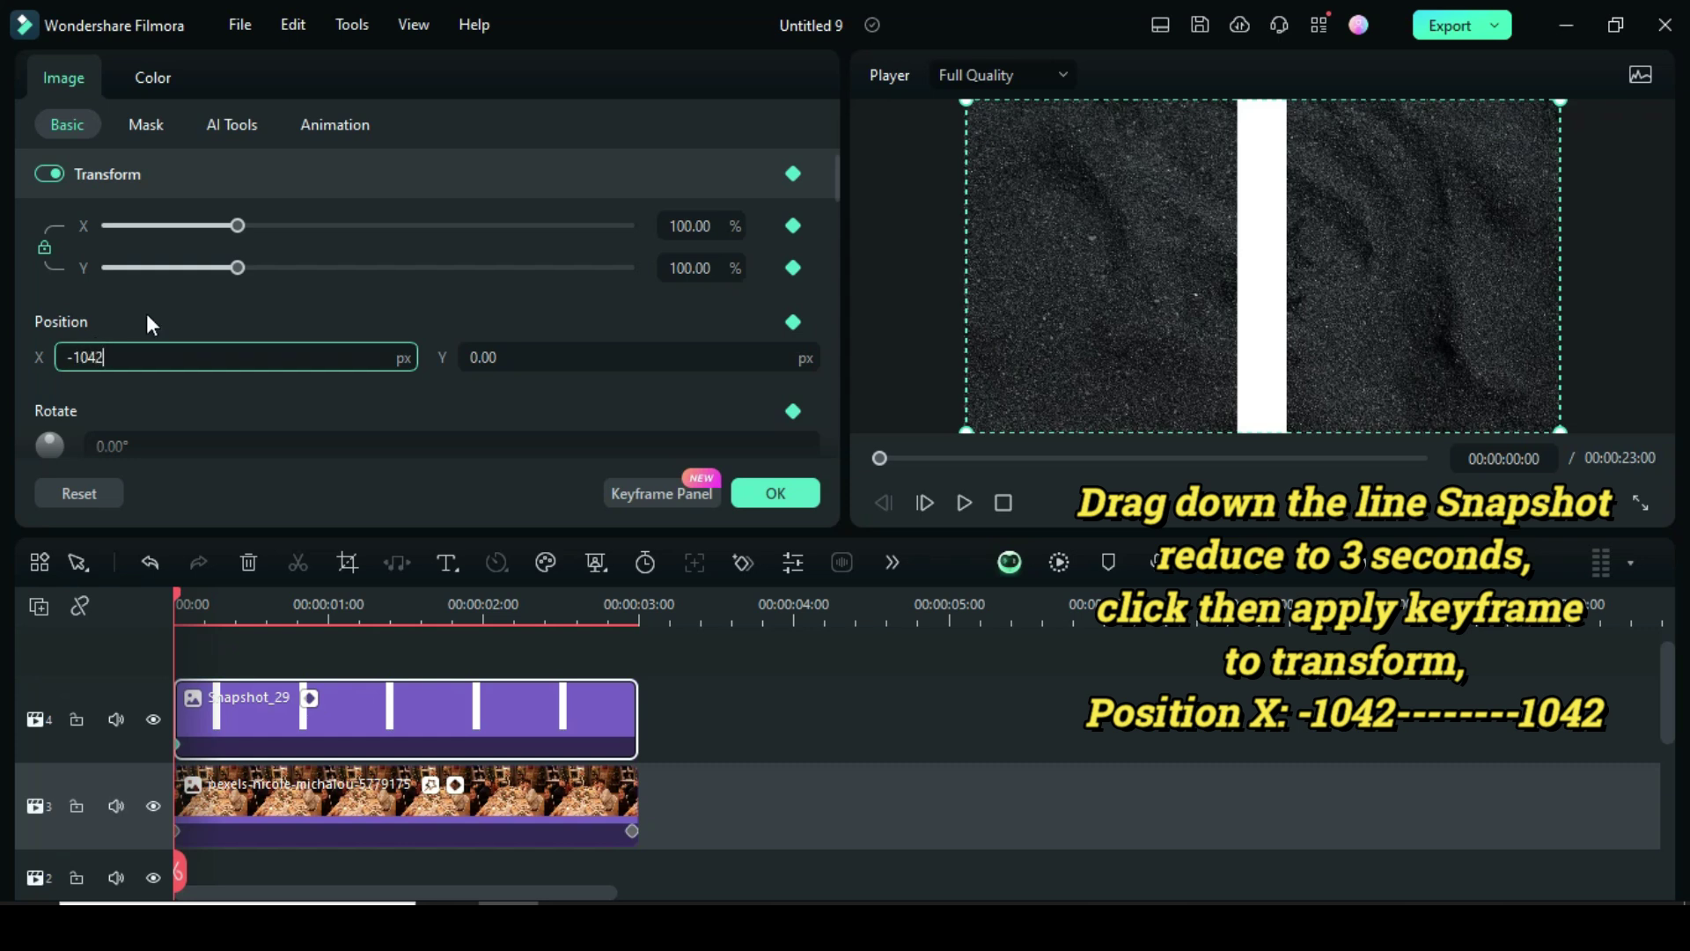
key(Return)
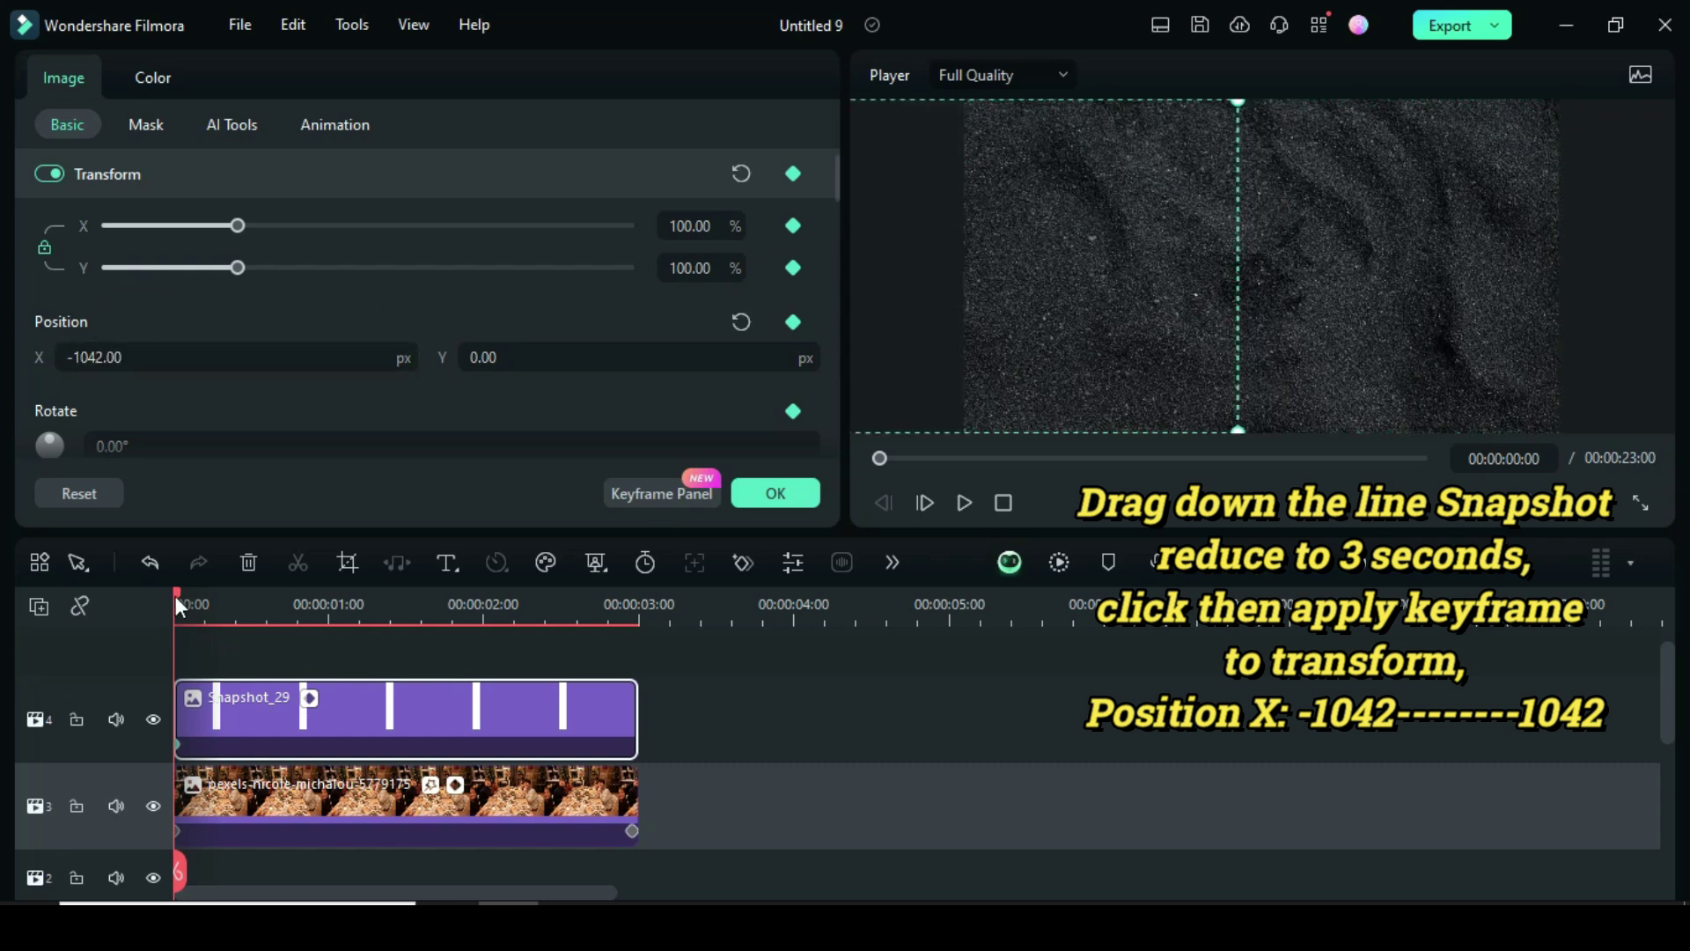
drag(176, 596, 623, 643)
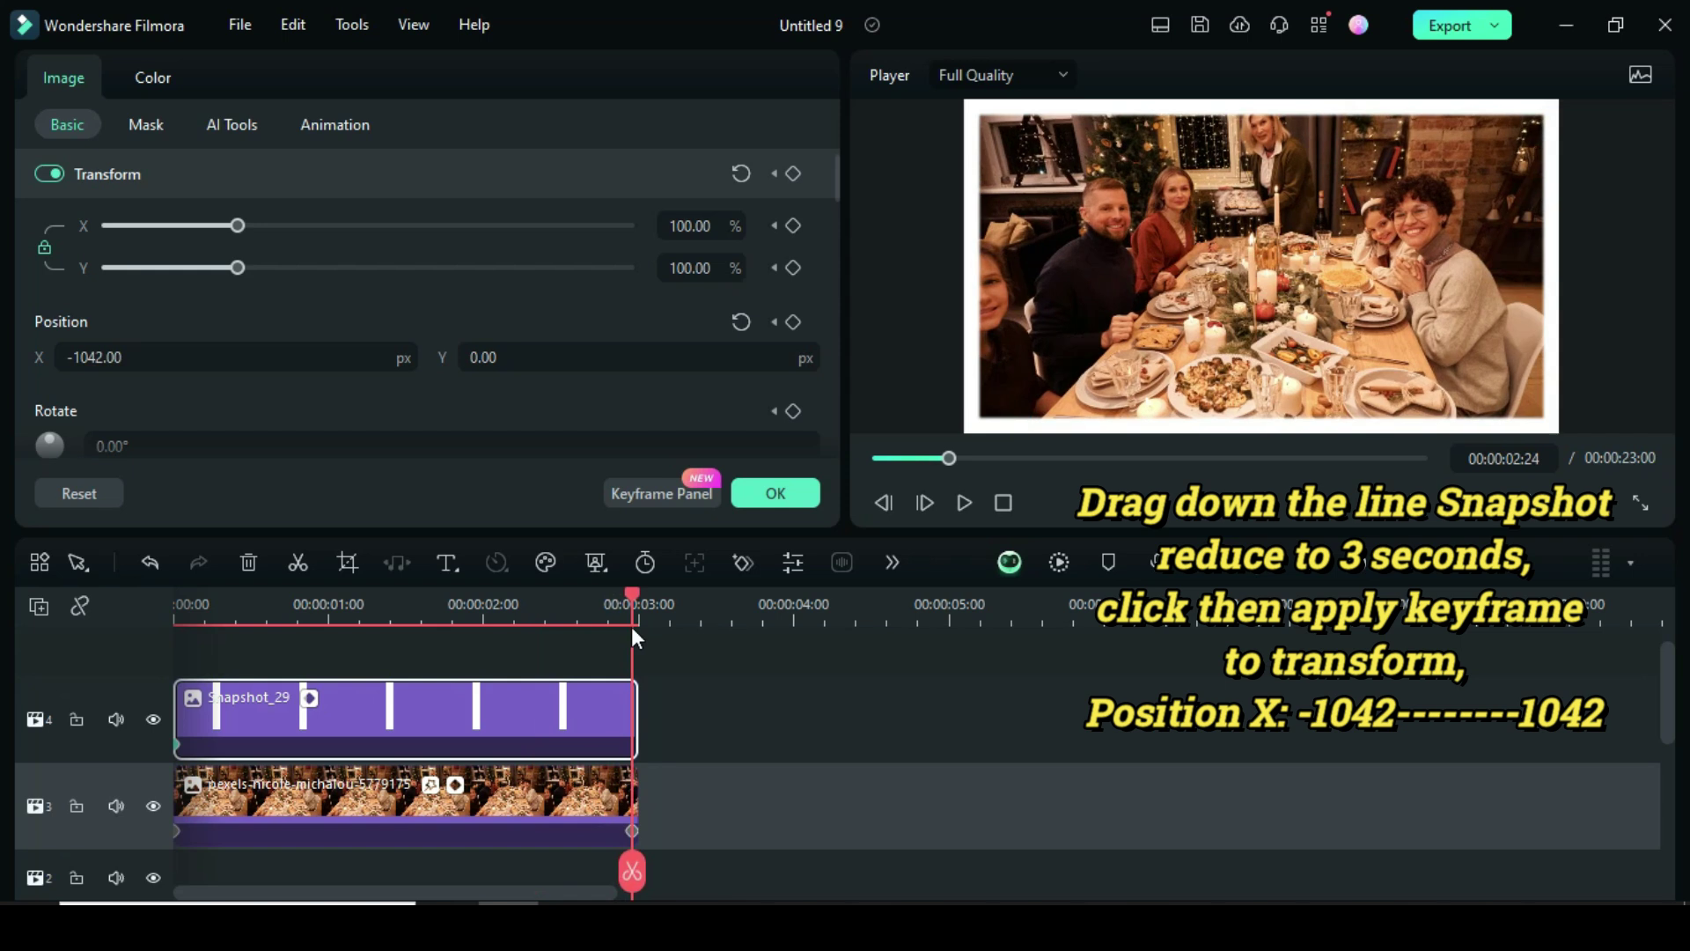
click(794, 173)
double_click(88, 357)
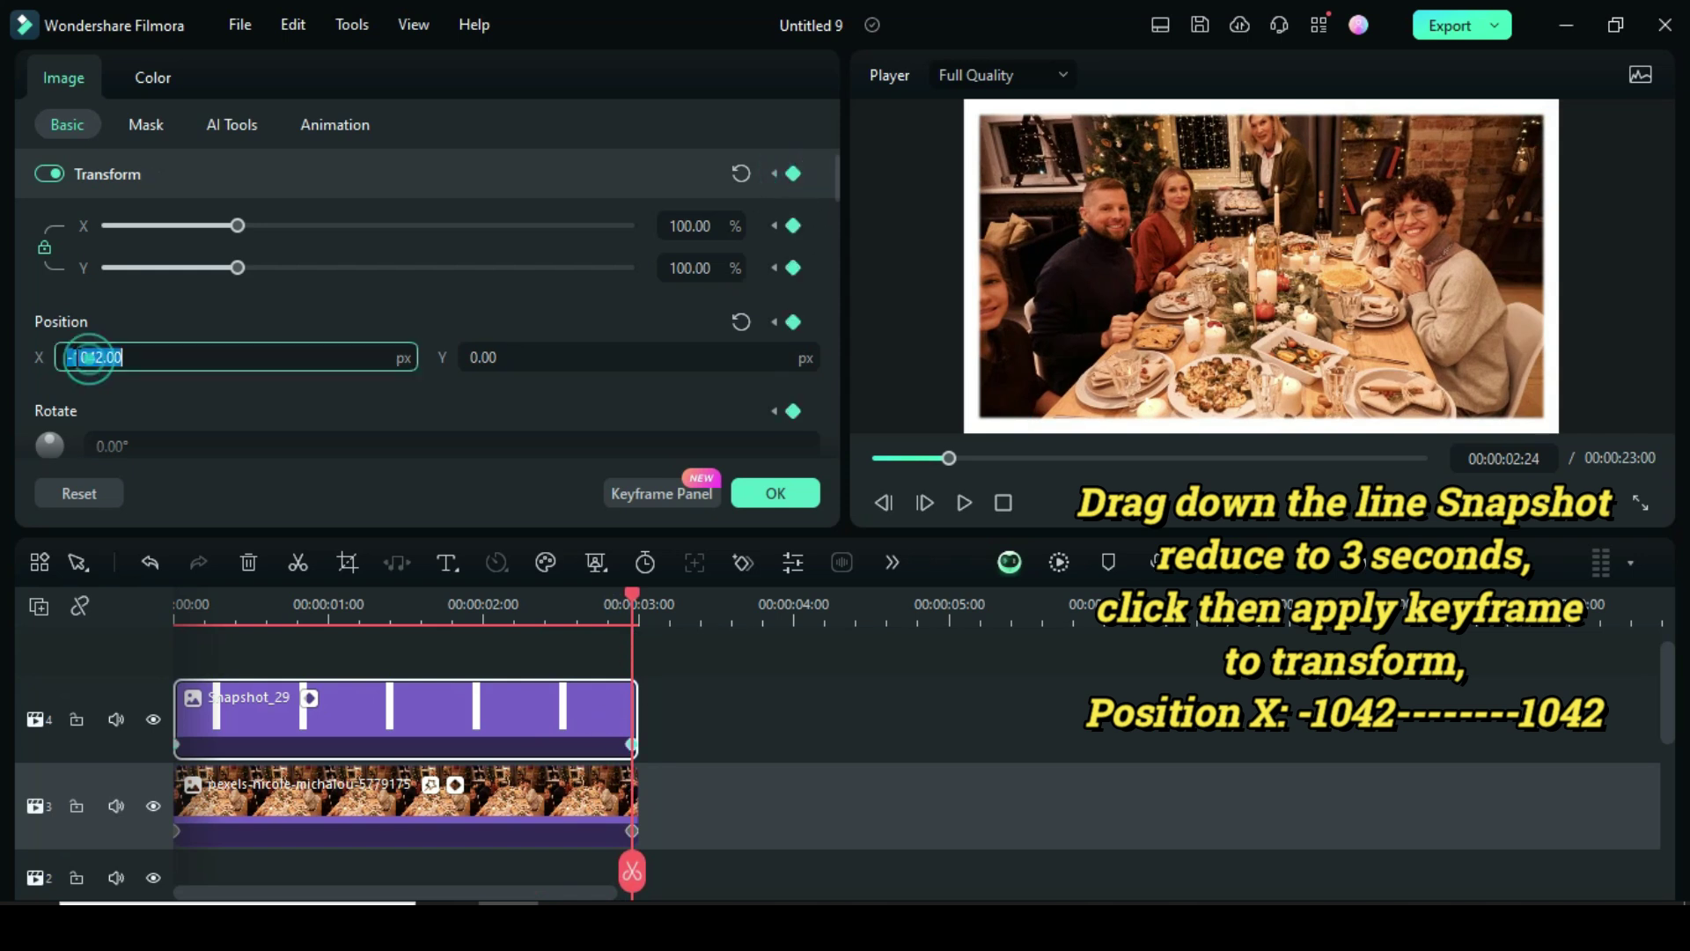
key(BackSpace)
key(Return)
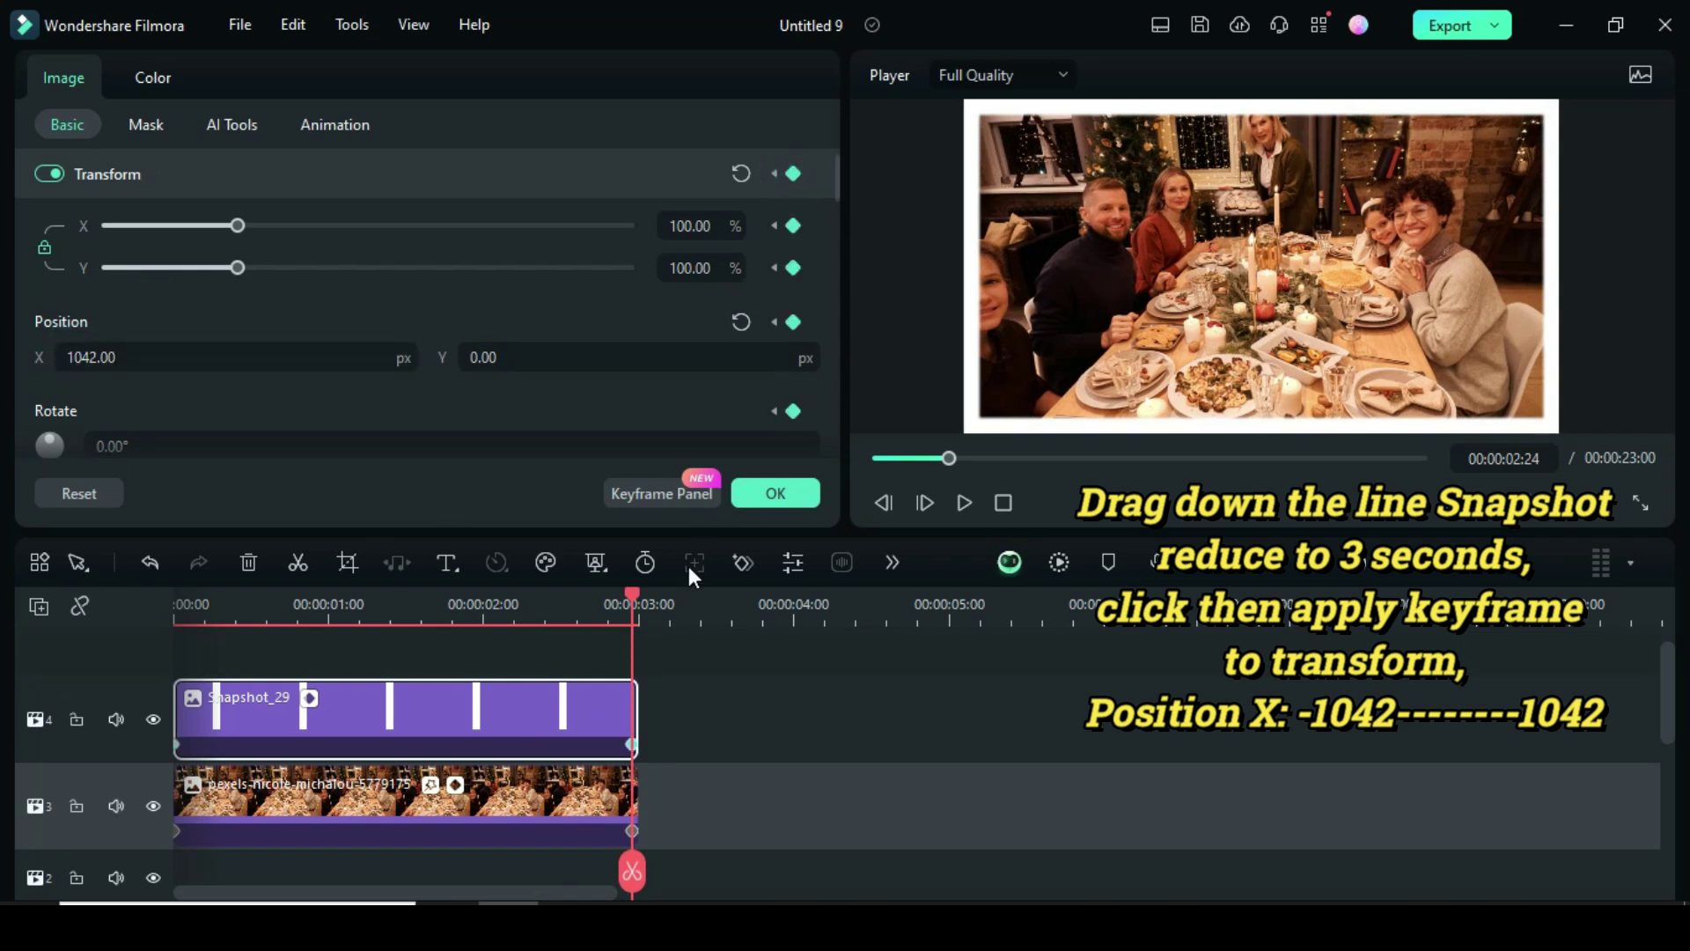
Render a preview, zoom the timeline out, and play the line and photo animation
click(793, 498)
drag(949, 458, 876, 457)
click(1058, 562)
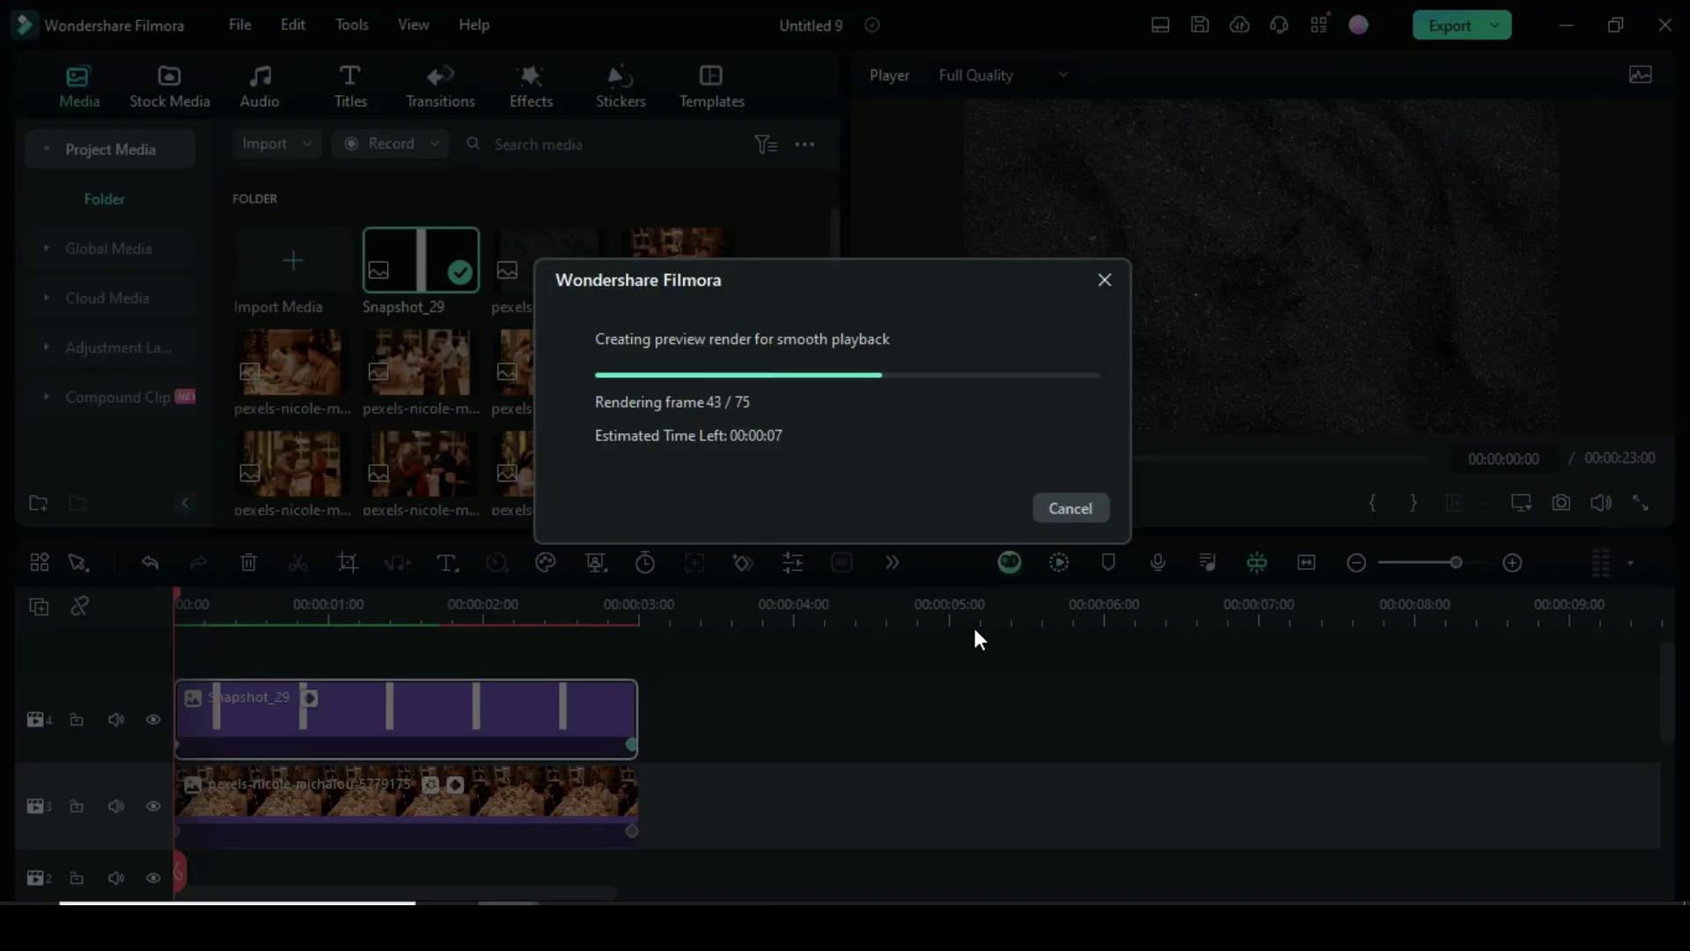
key(shift+z)
click(963, 502)
click(878, 459)
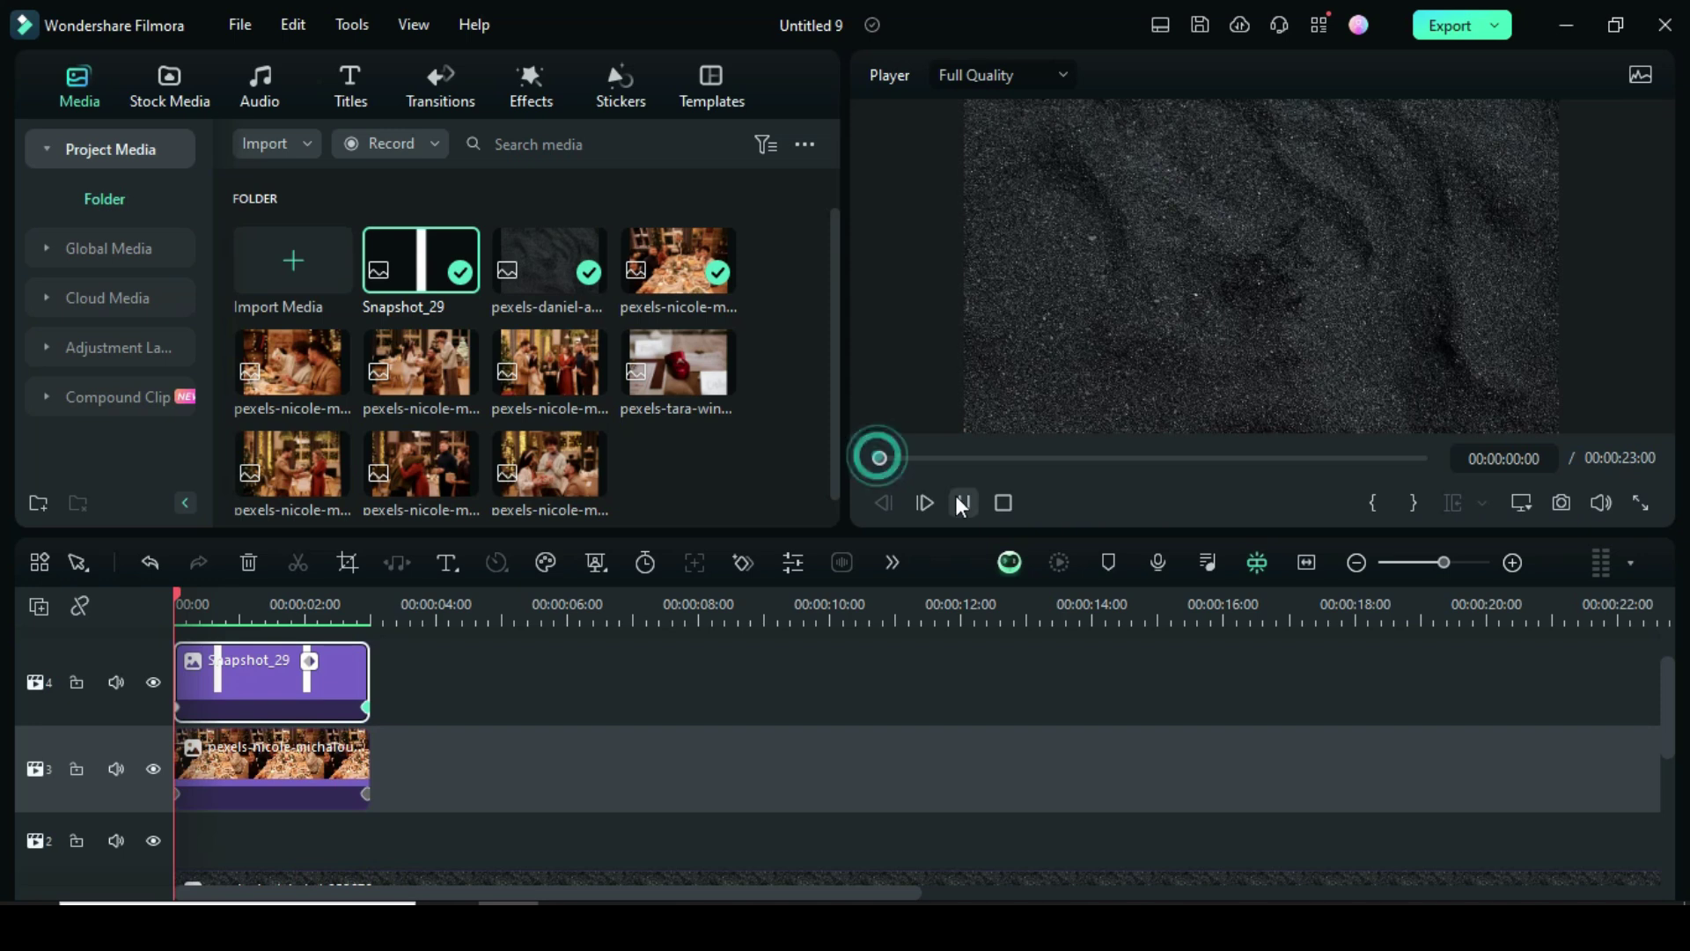
click(877, 458)
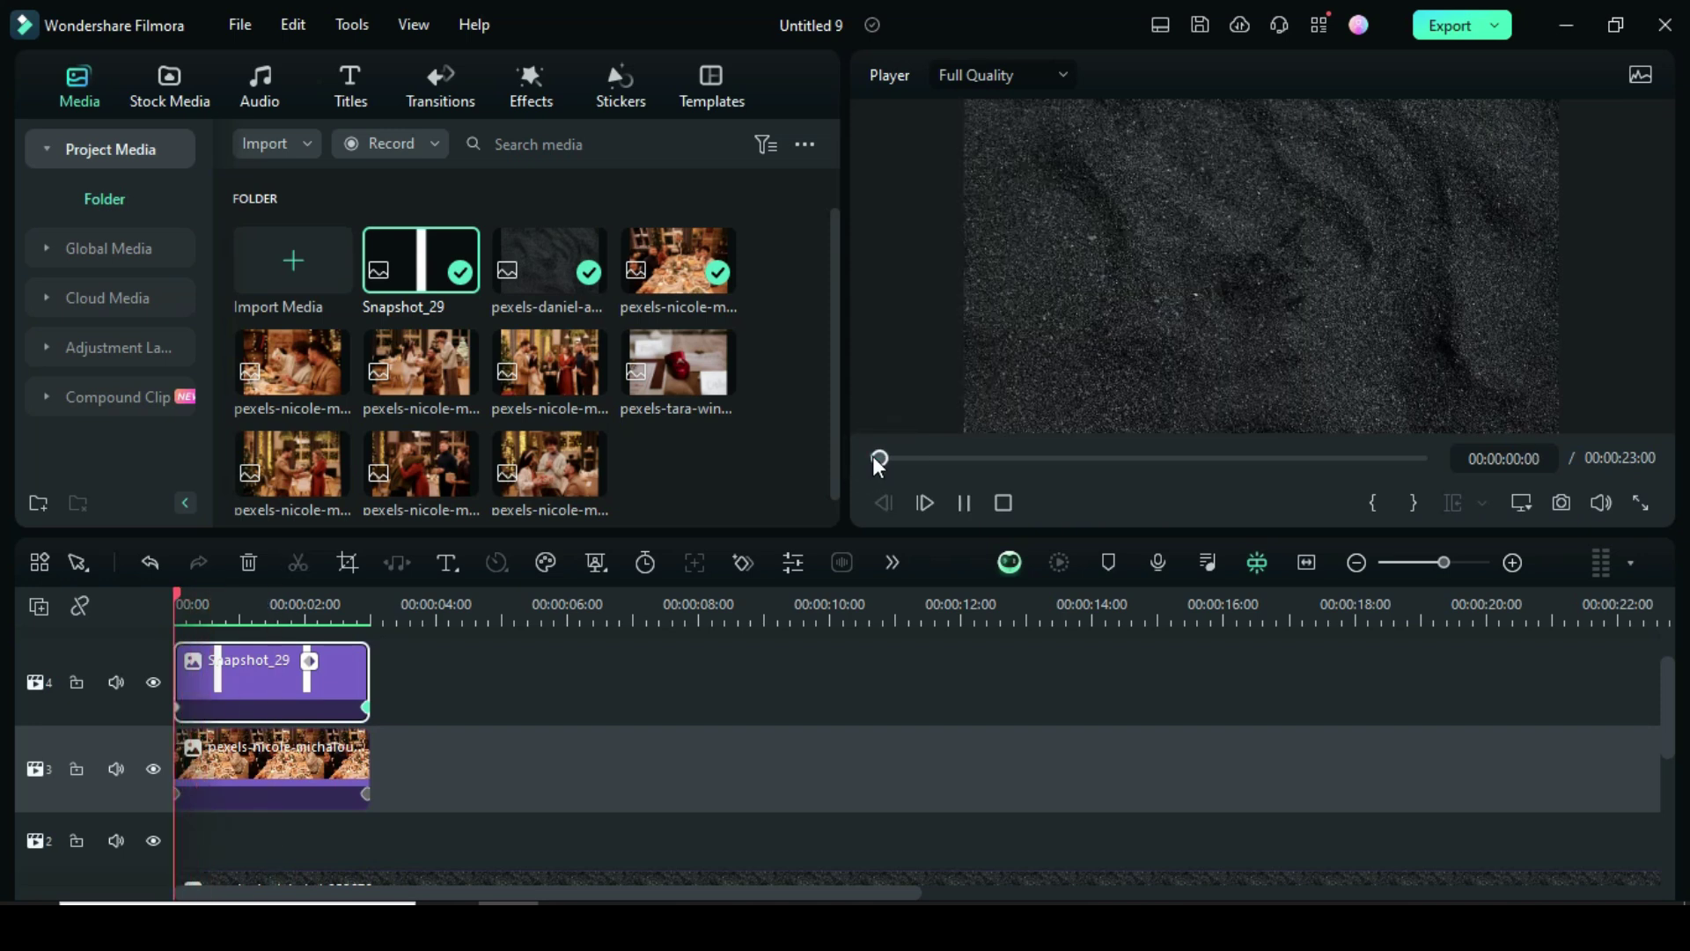
click(965, 502)
Copy the line and photo clips and paste them at 00:00:04:00
drag(478, 797, 283, 677)
right_click(285, 677)
click(341, 324)
drag(327, 590, 435, 596)
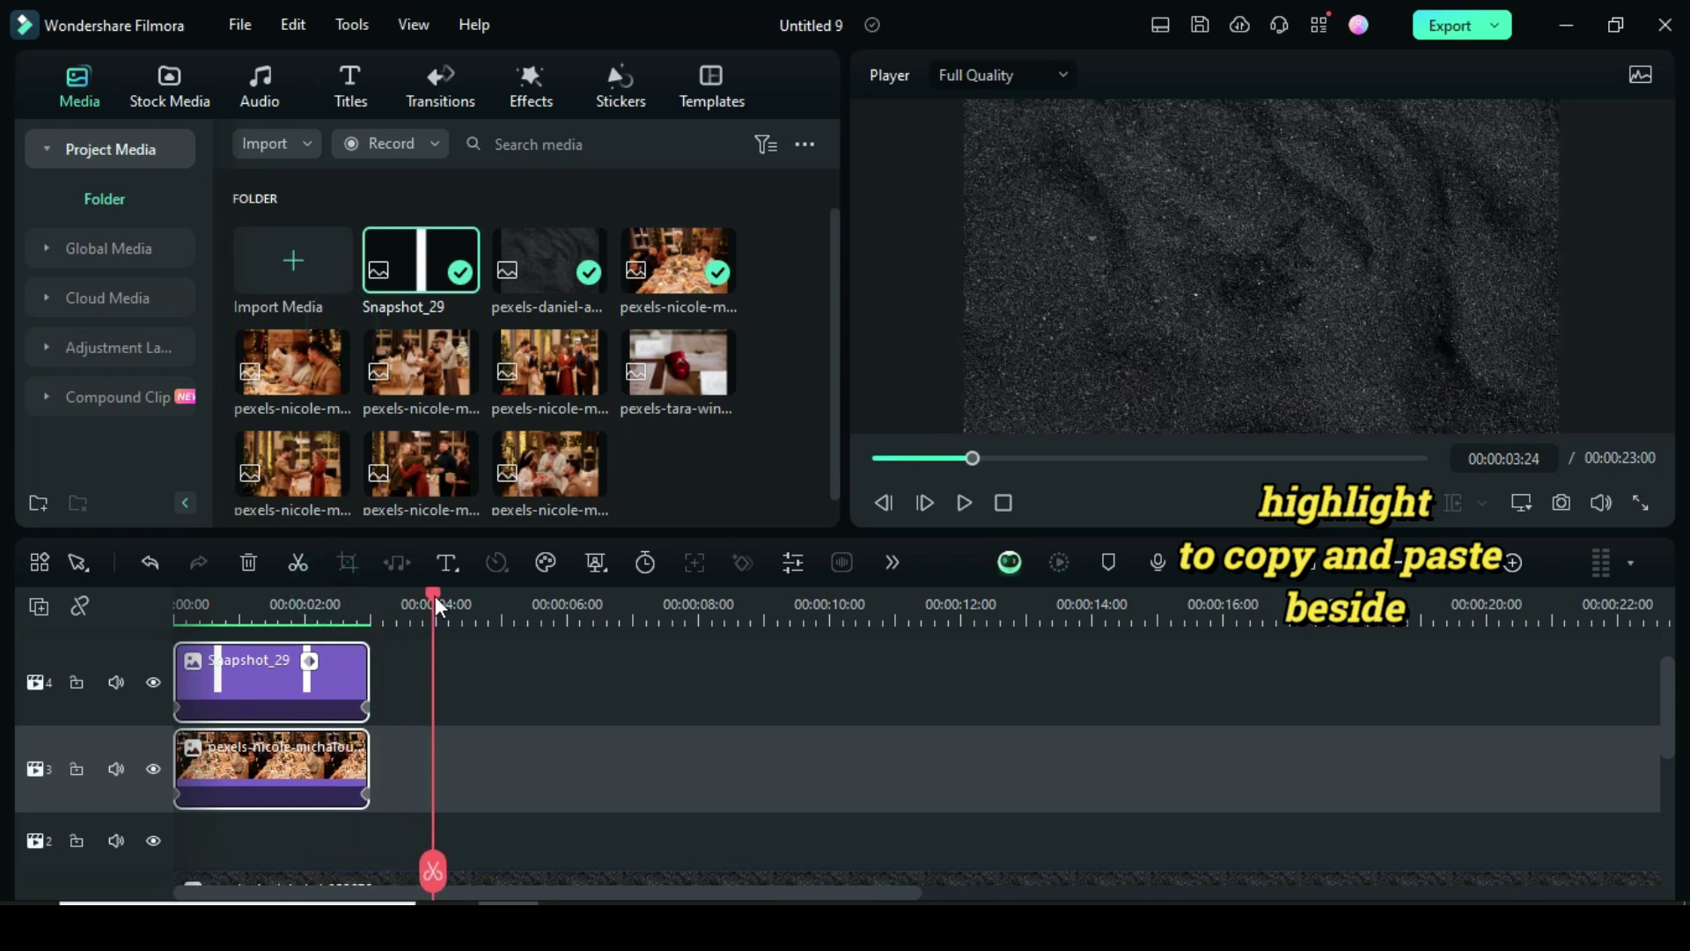
right_click(474, 753)
click(523, 357)
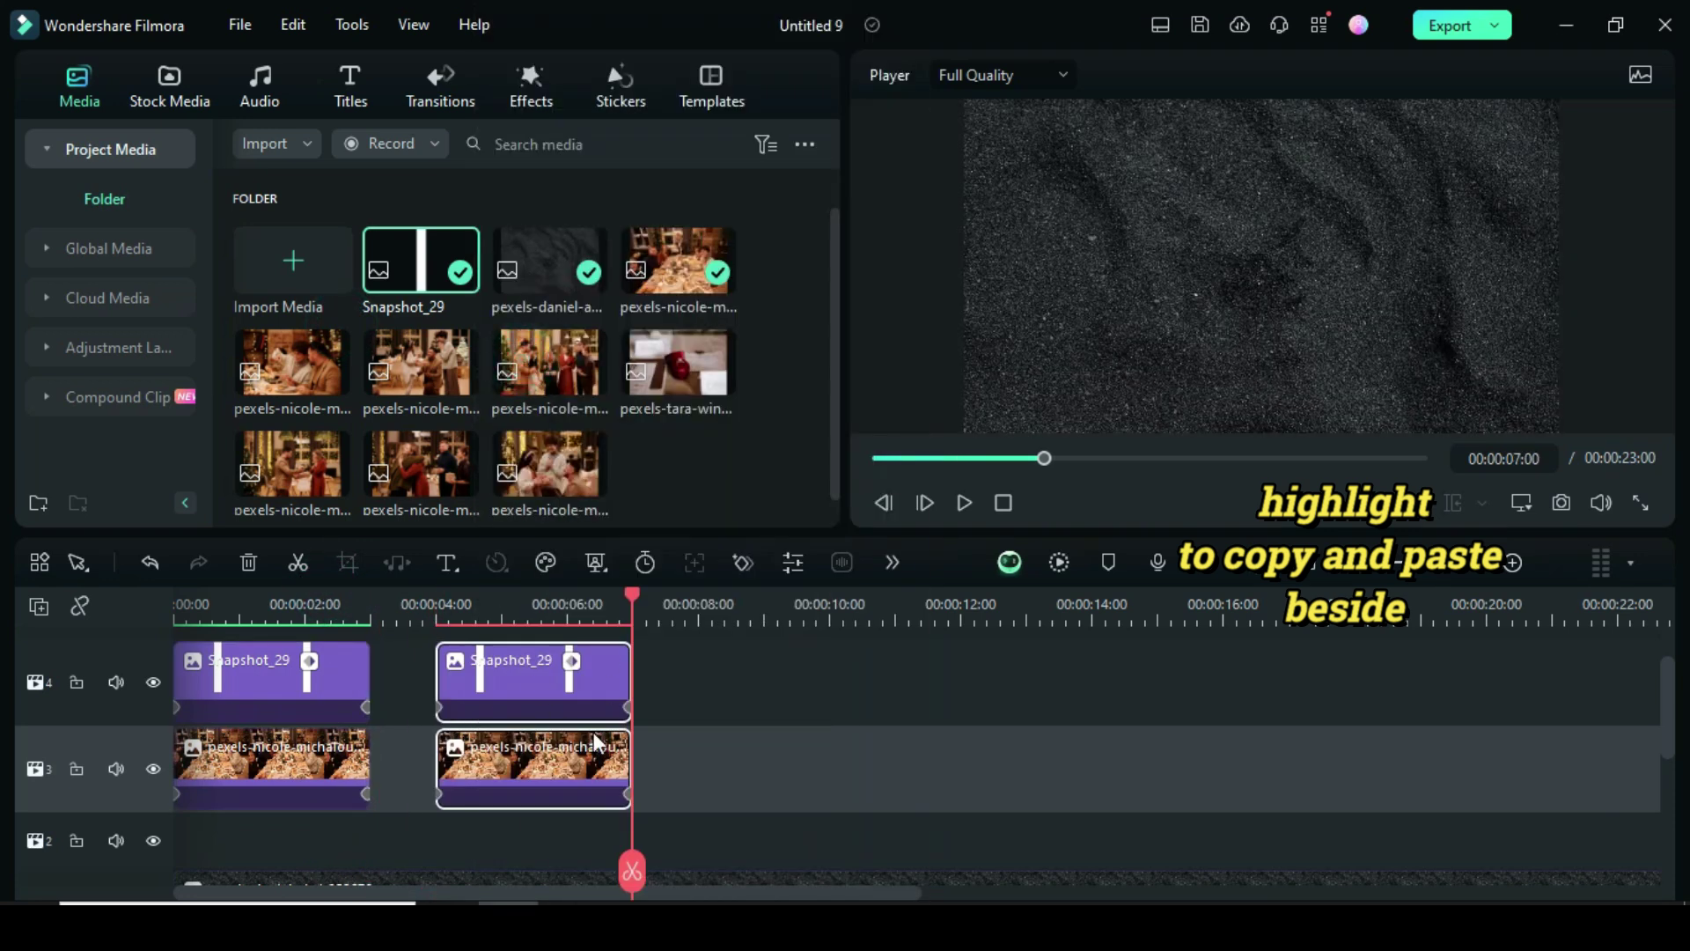
Change the pasted photo's mask Position X to 960 at start and -960 at end
double_click(481, 776)
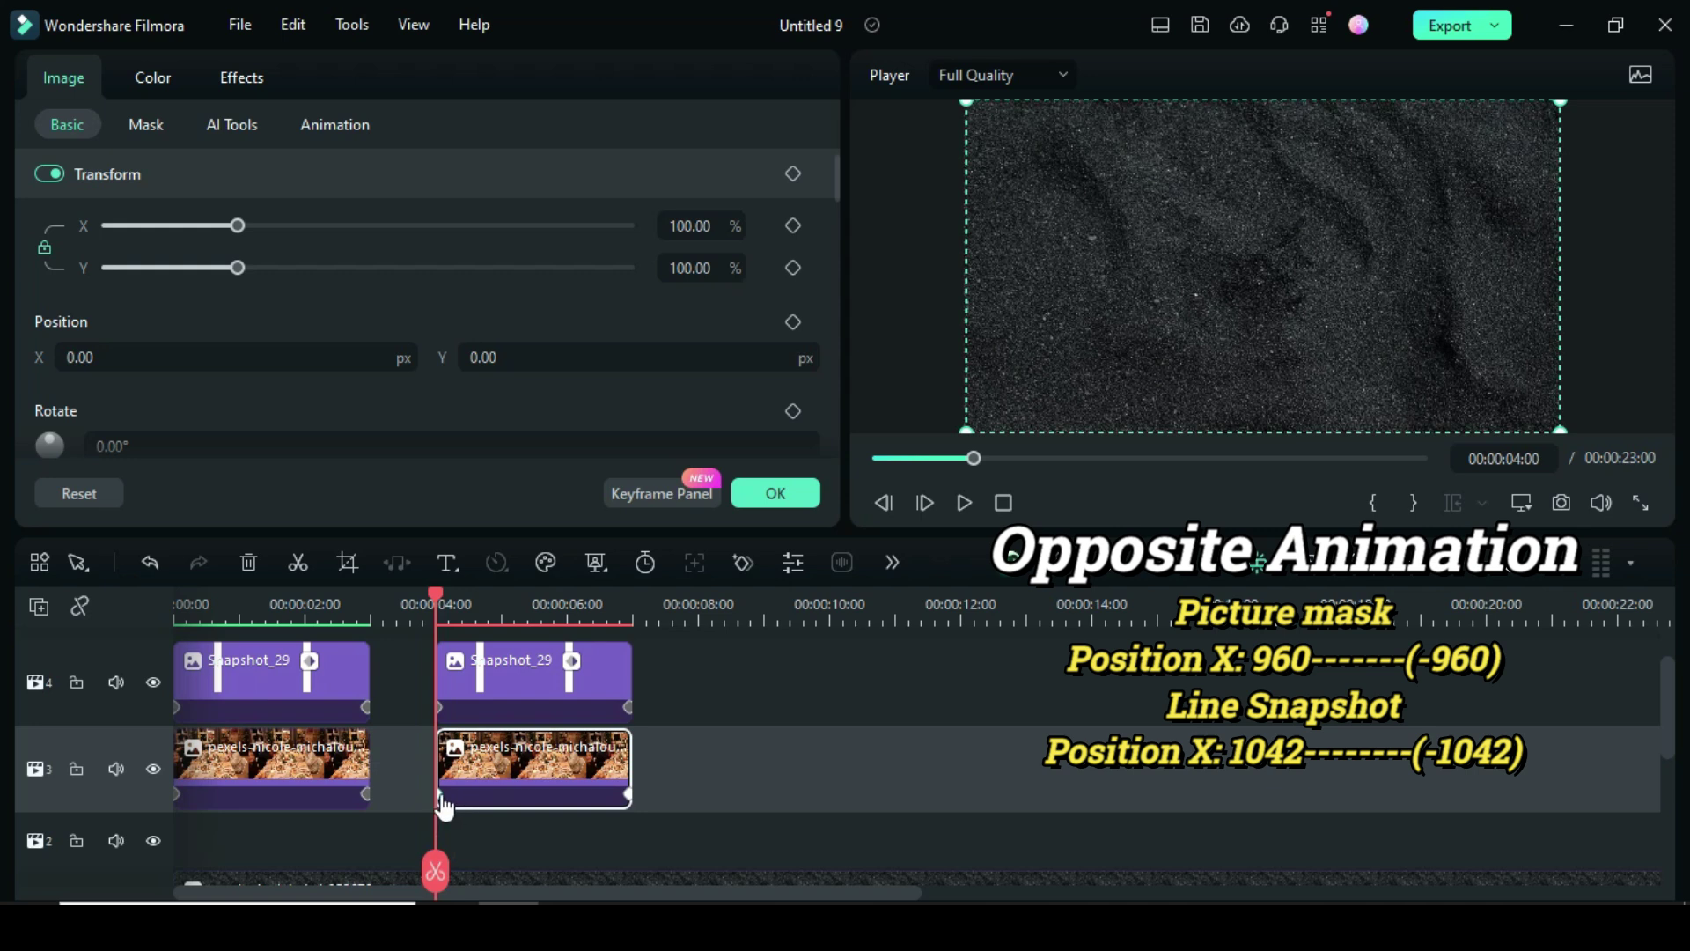
click(143, 122)
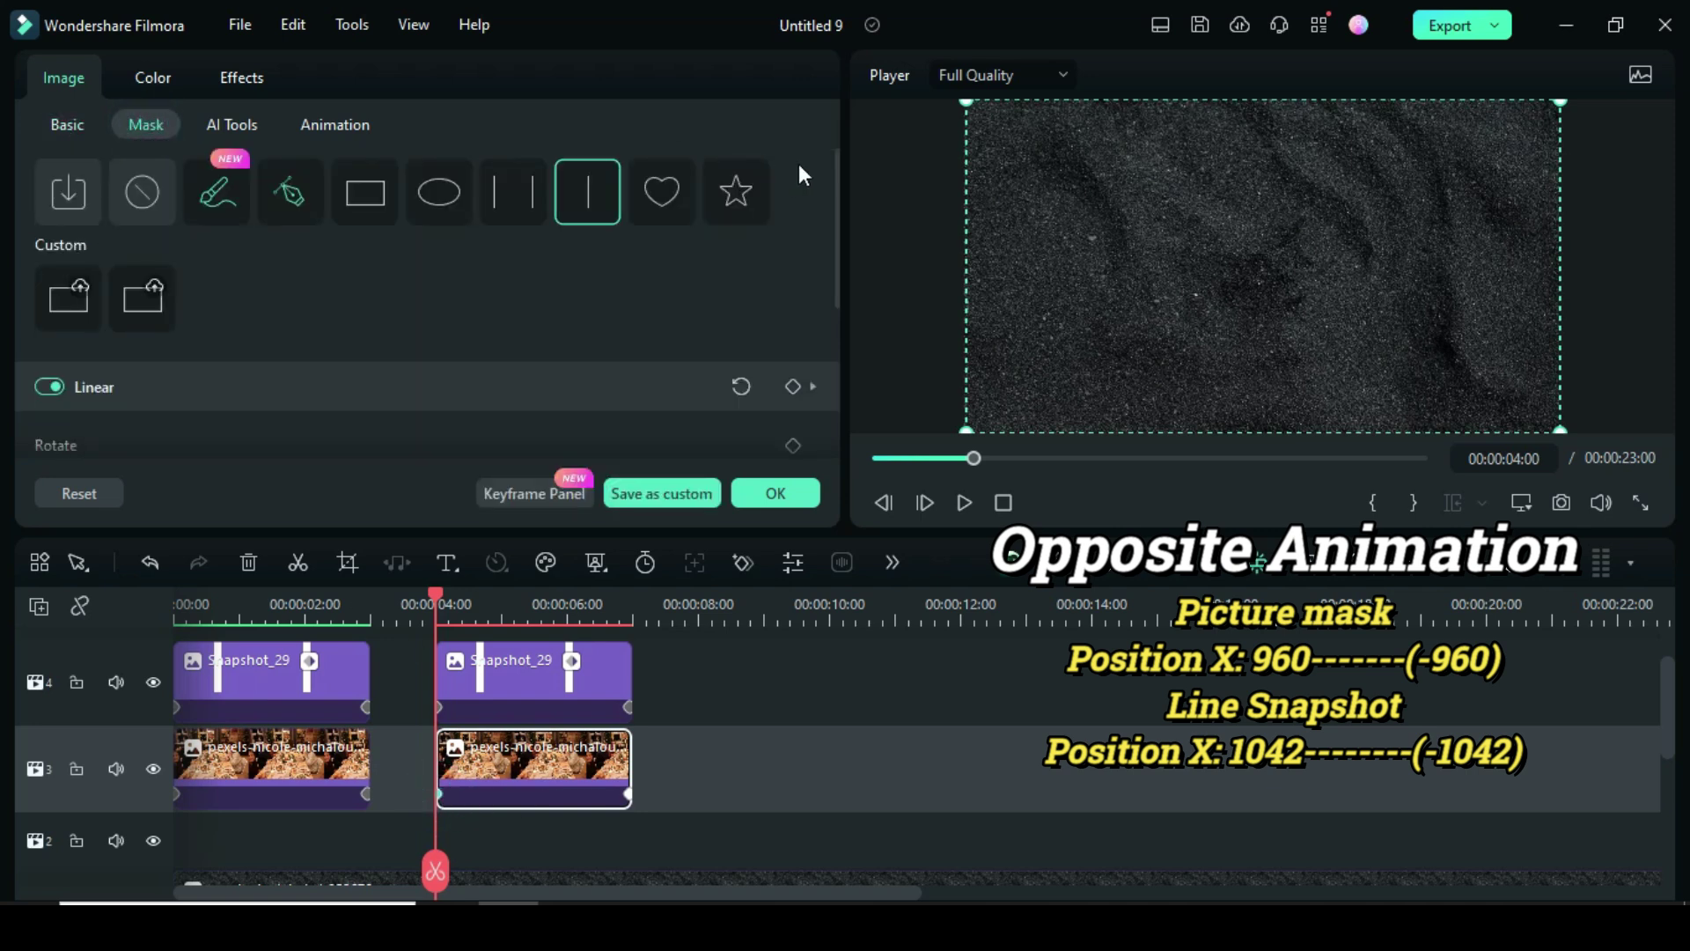
drag(836, 198, 837, 287)
click(74, 333)
key(BackSpace)
text(960)
key(Return)
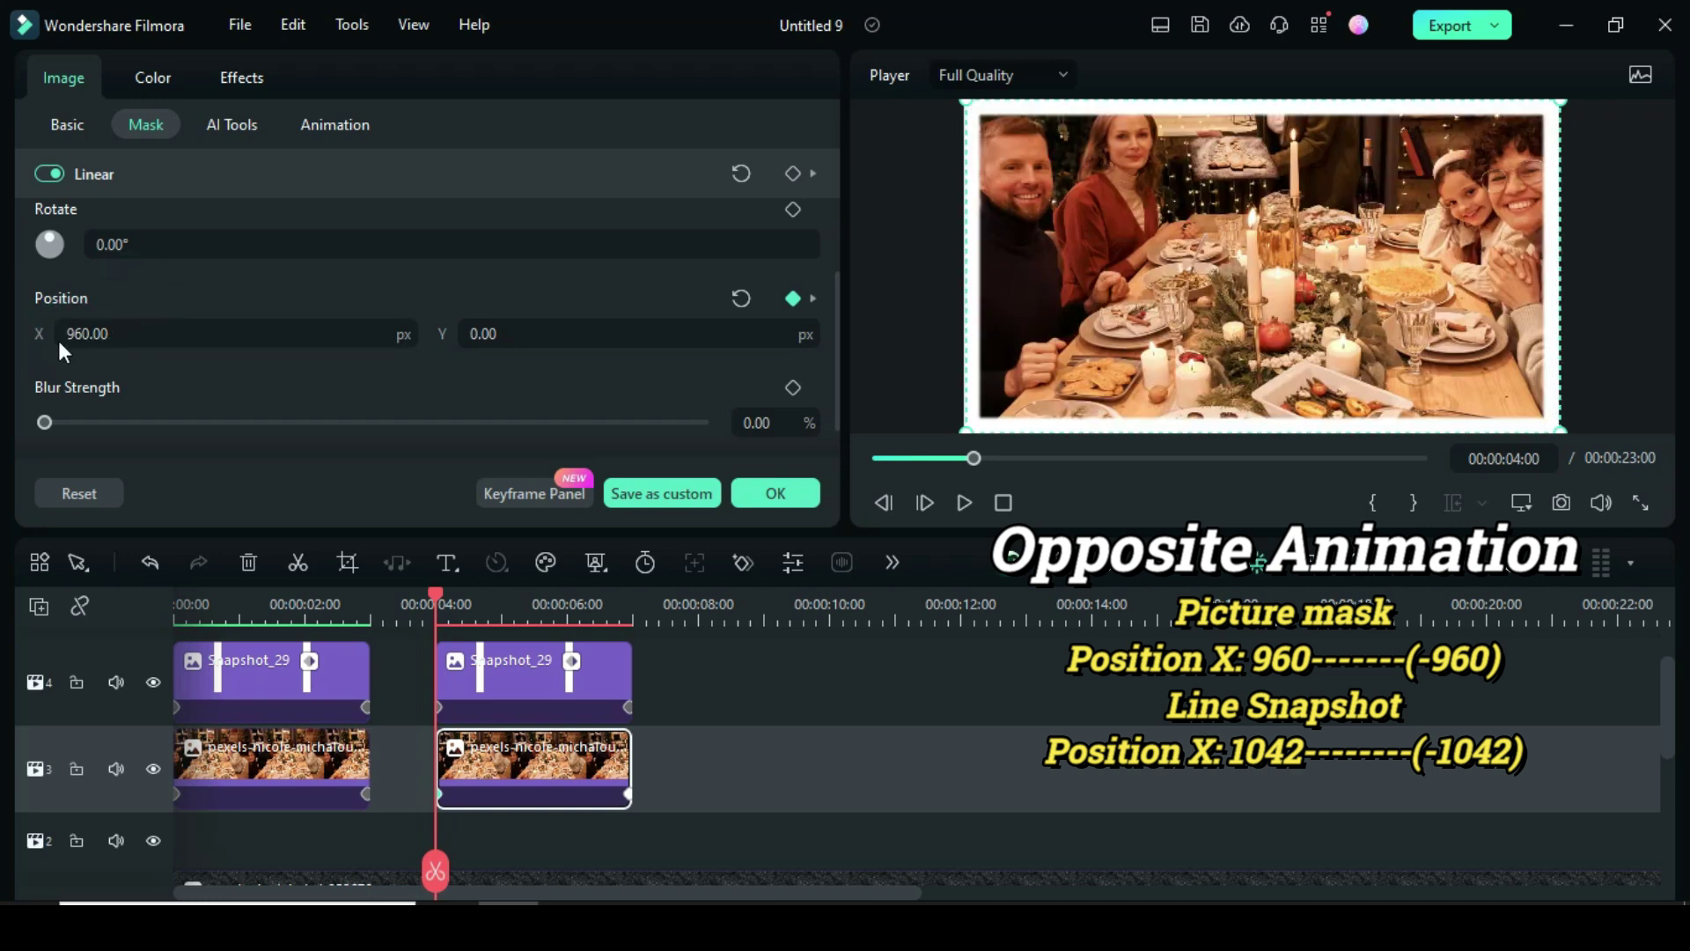
click(626, 794)
click(66, 335)
text(-960)
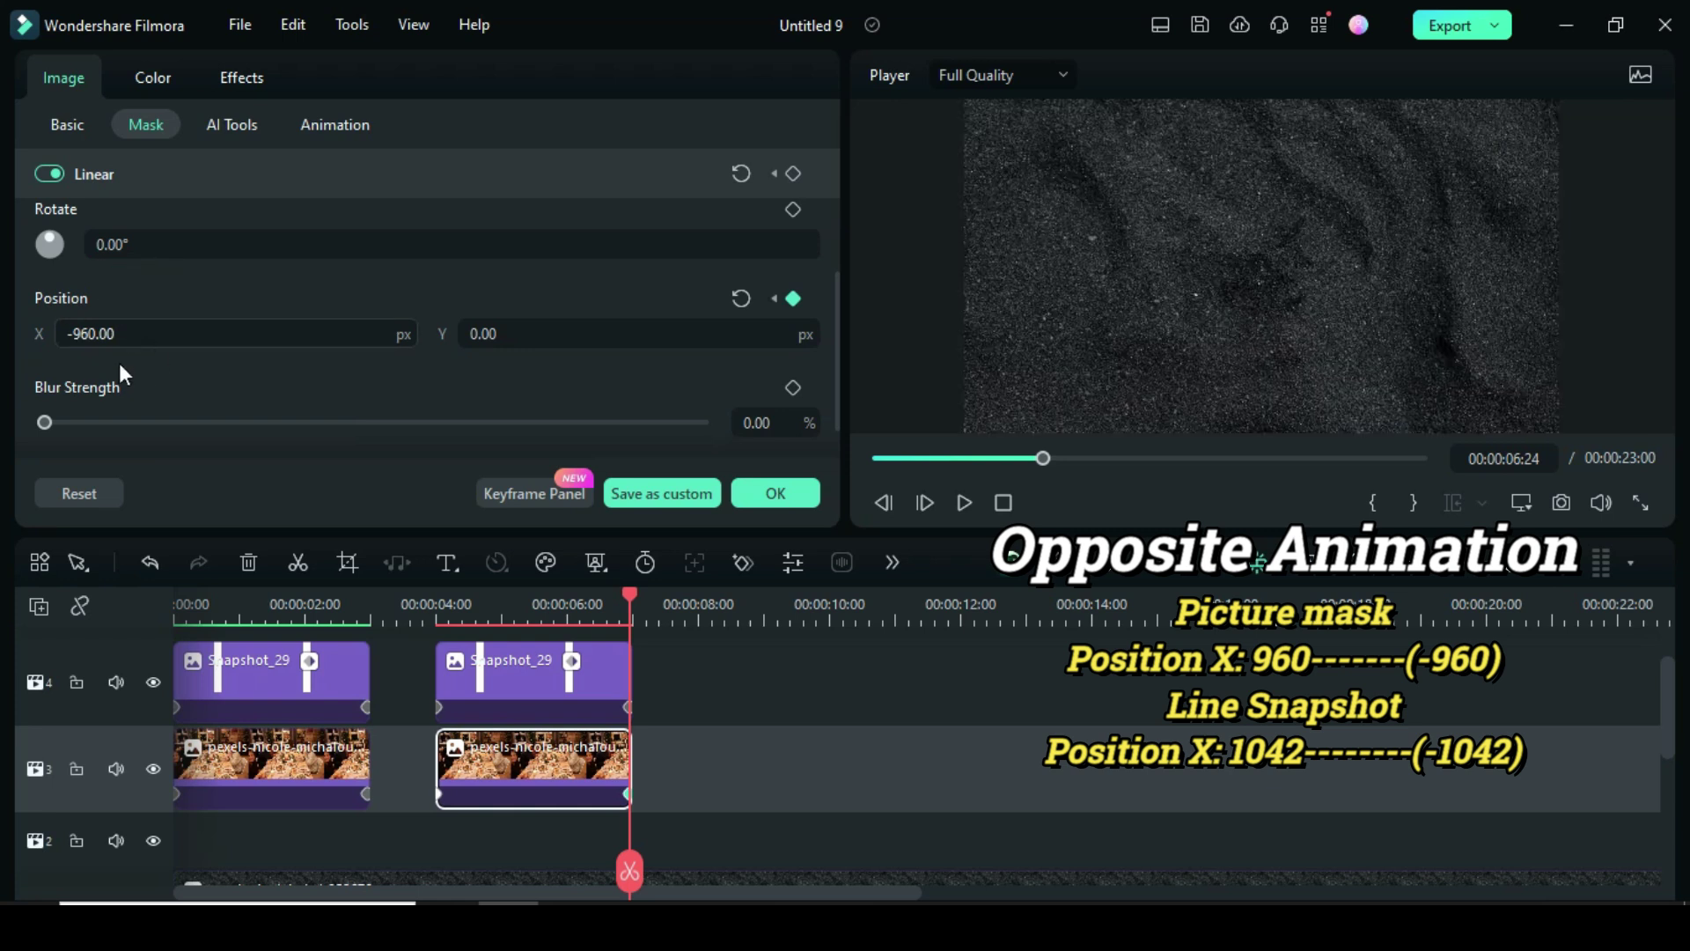
Change the pasted line snapshot's Position X to 1042 at start and -1042 at end
click(477, 708)
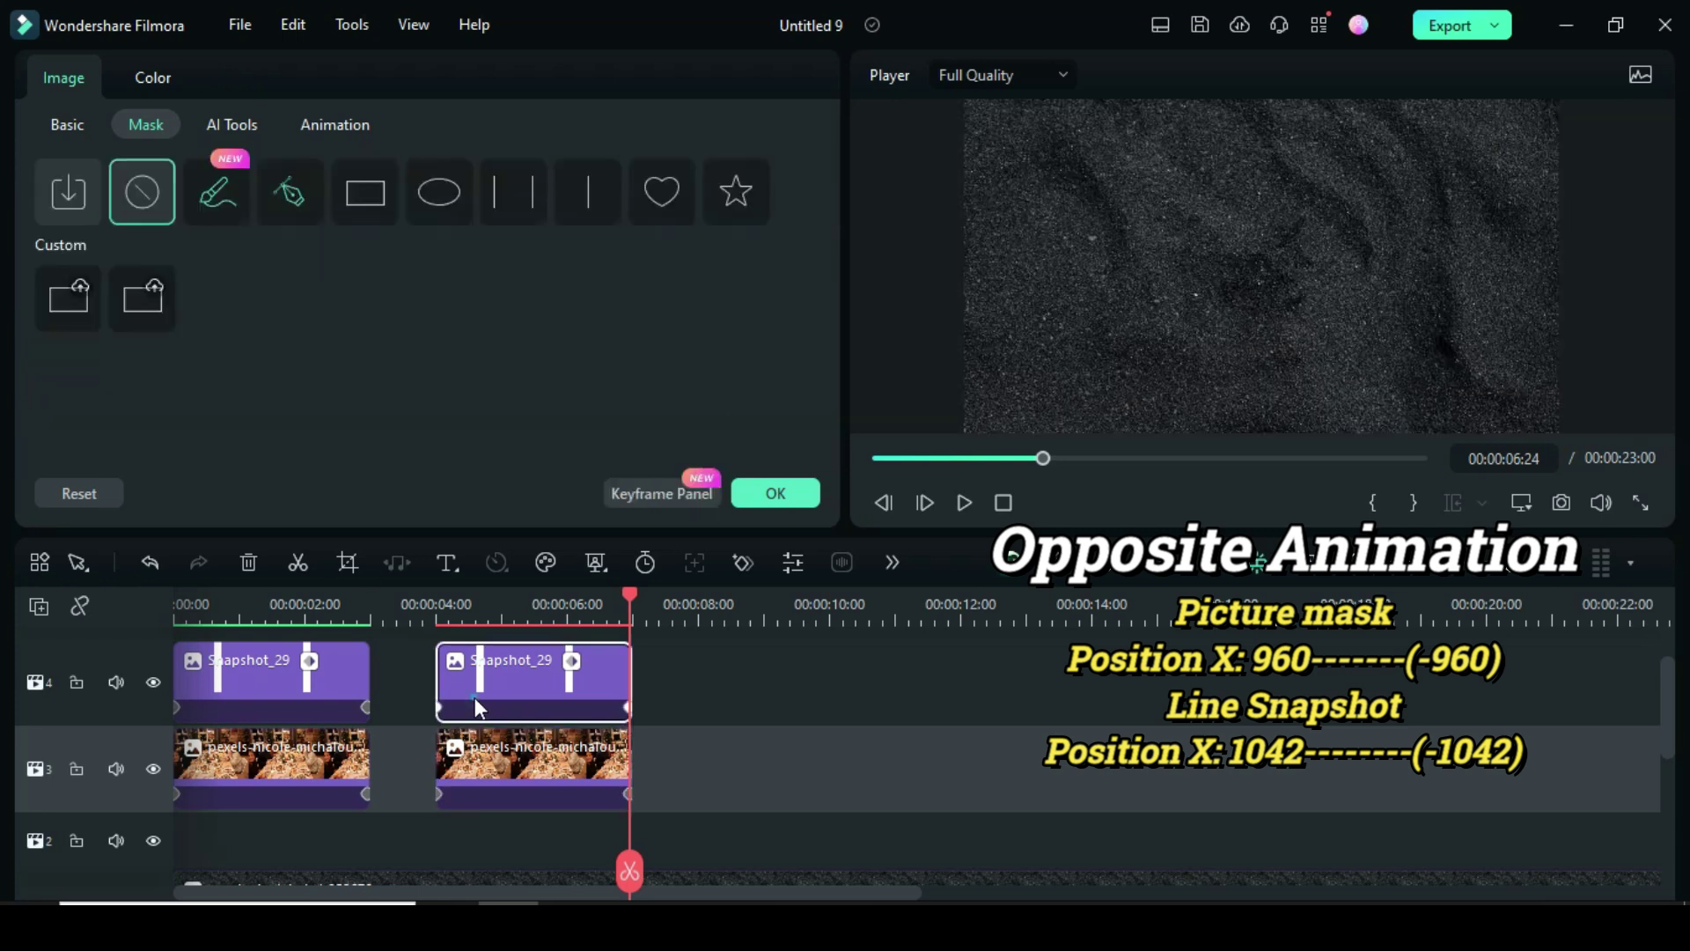
click(68, 128)
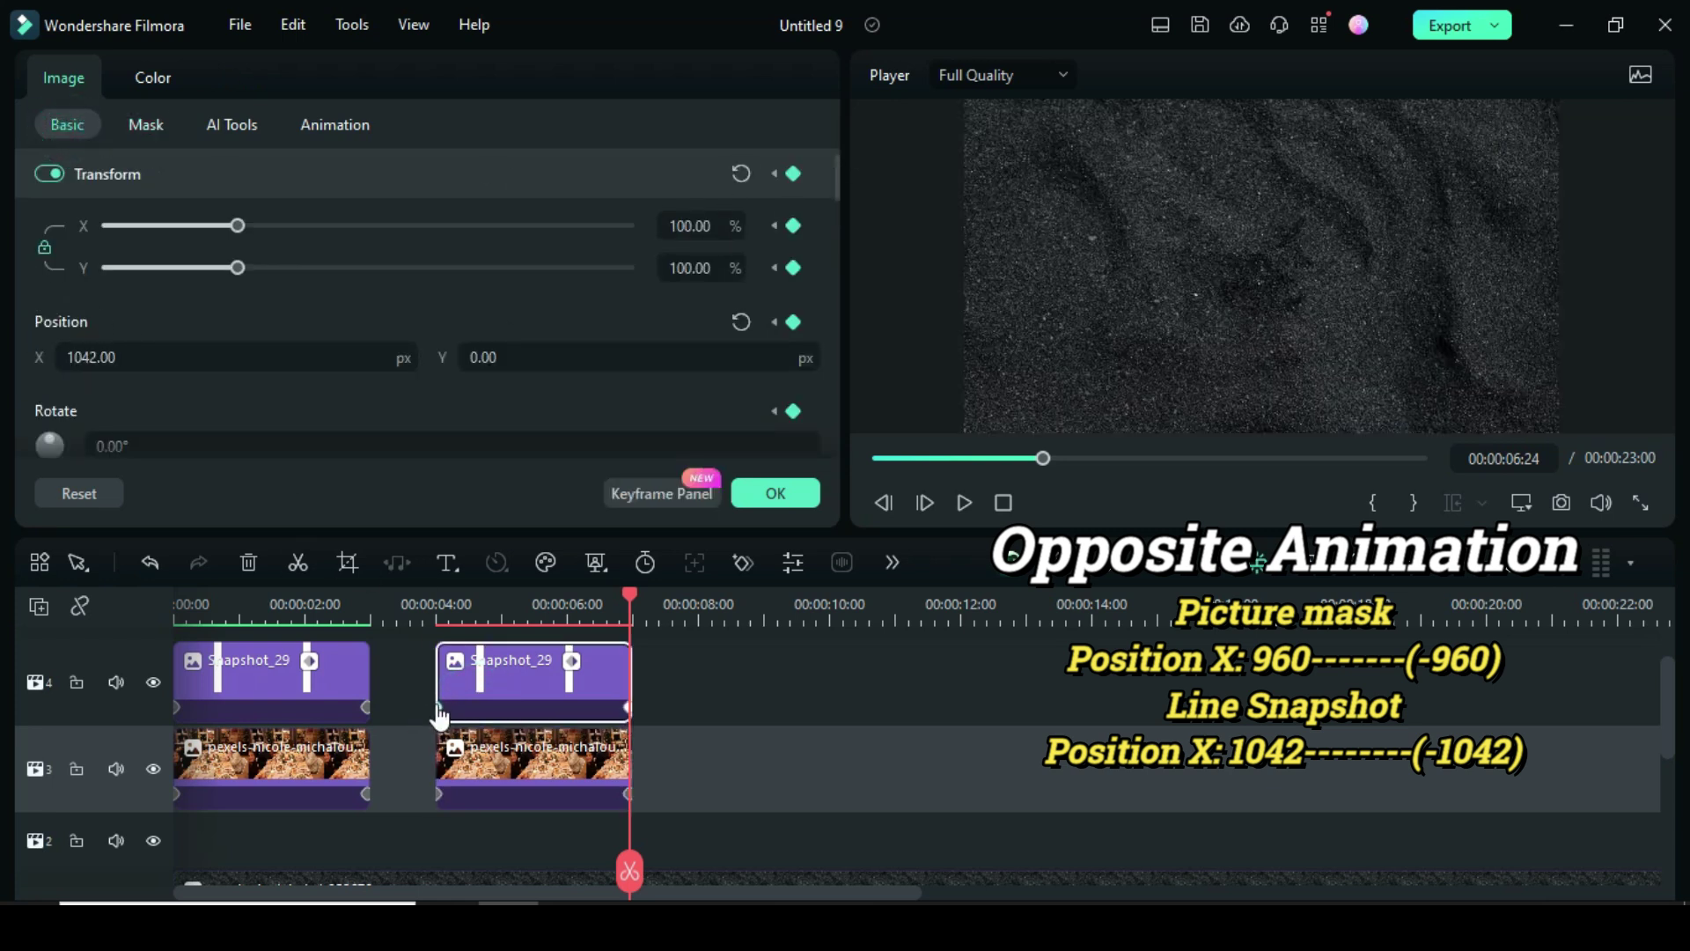
click(439, 711)
click(79, 357)
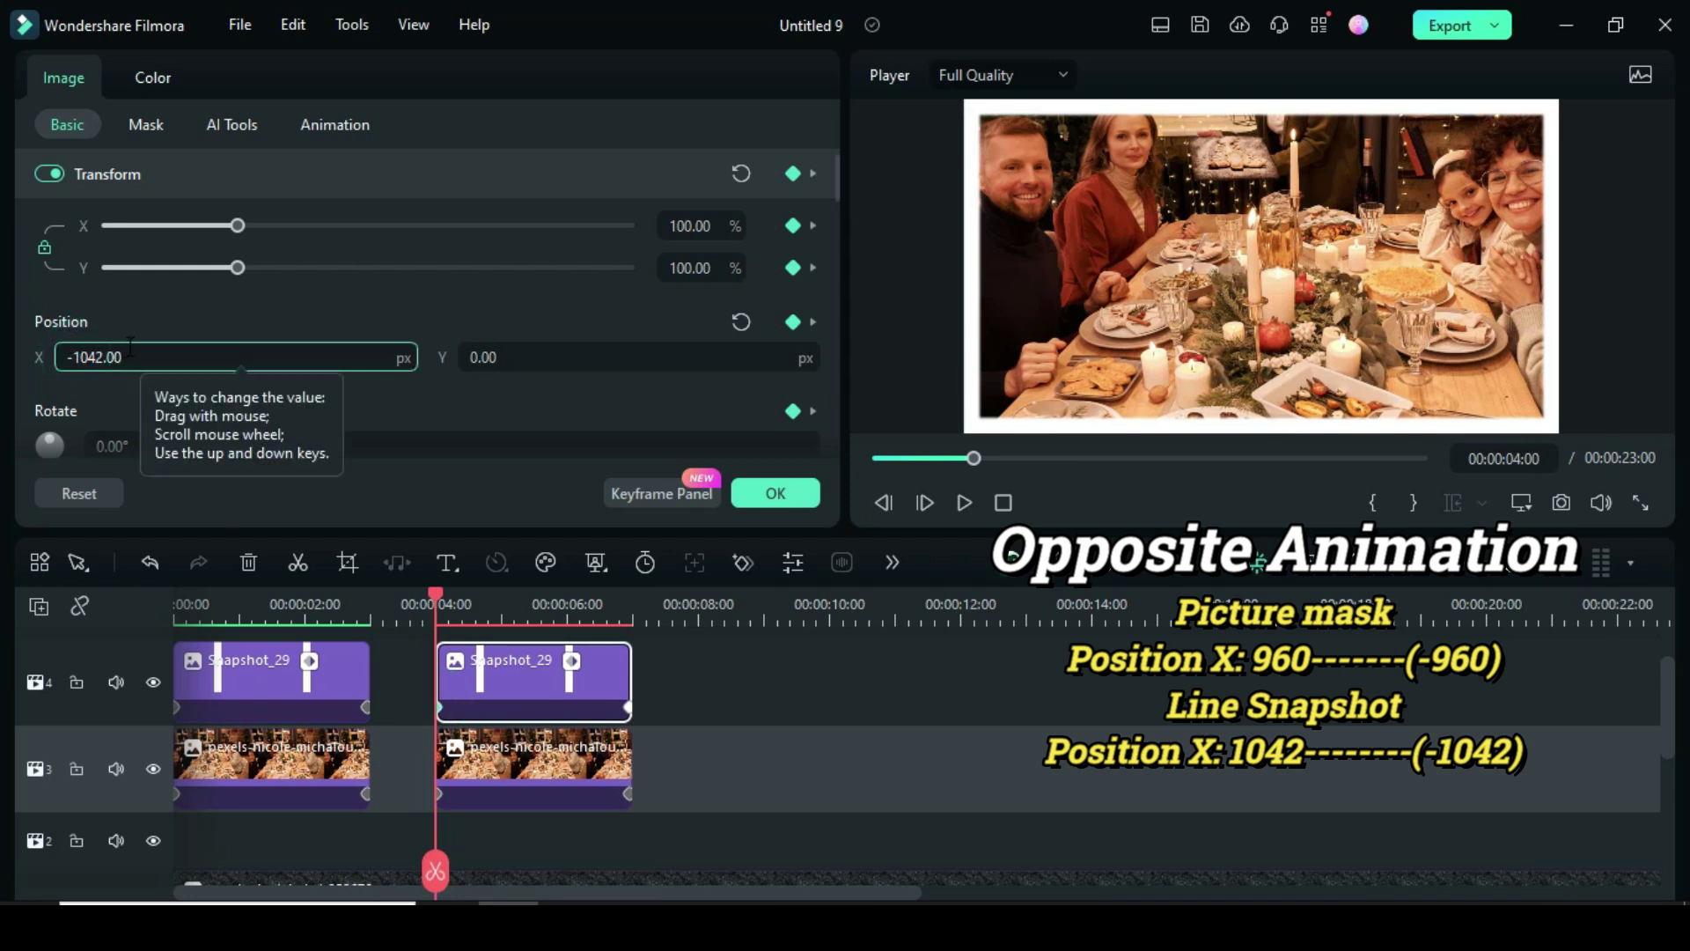
click(629, 710)
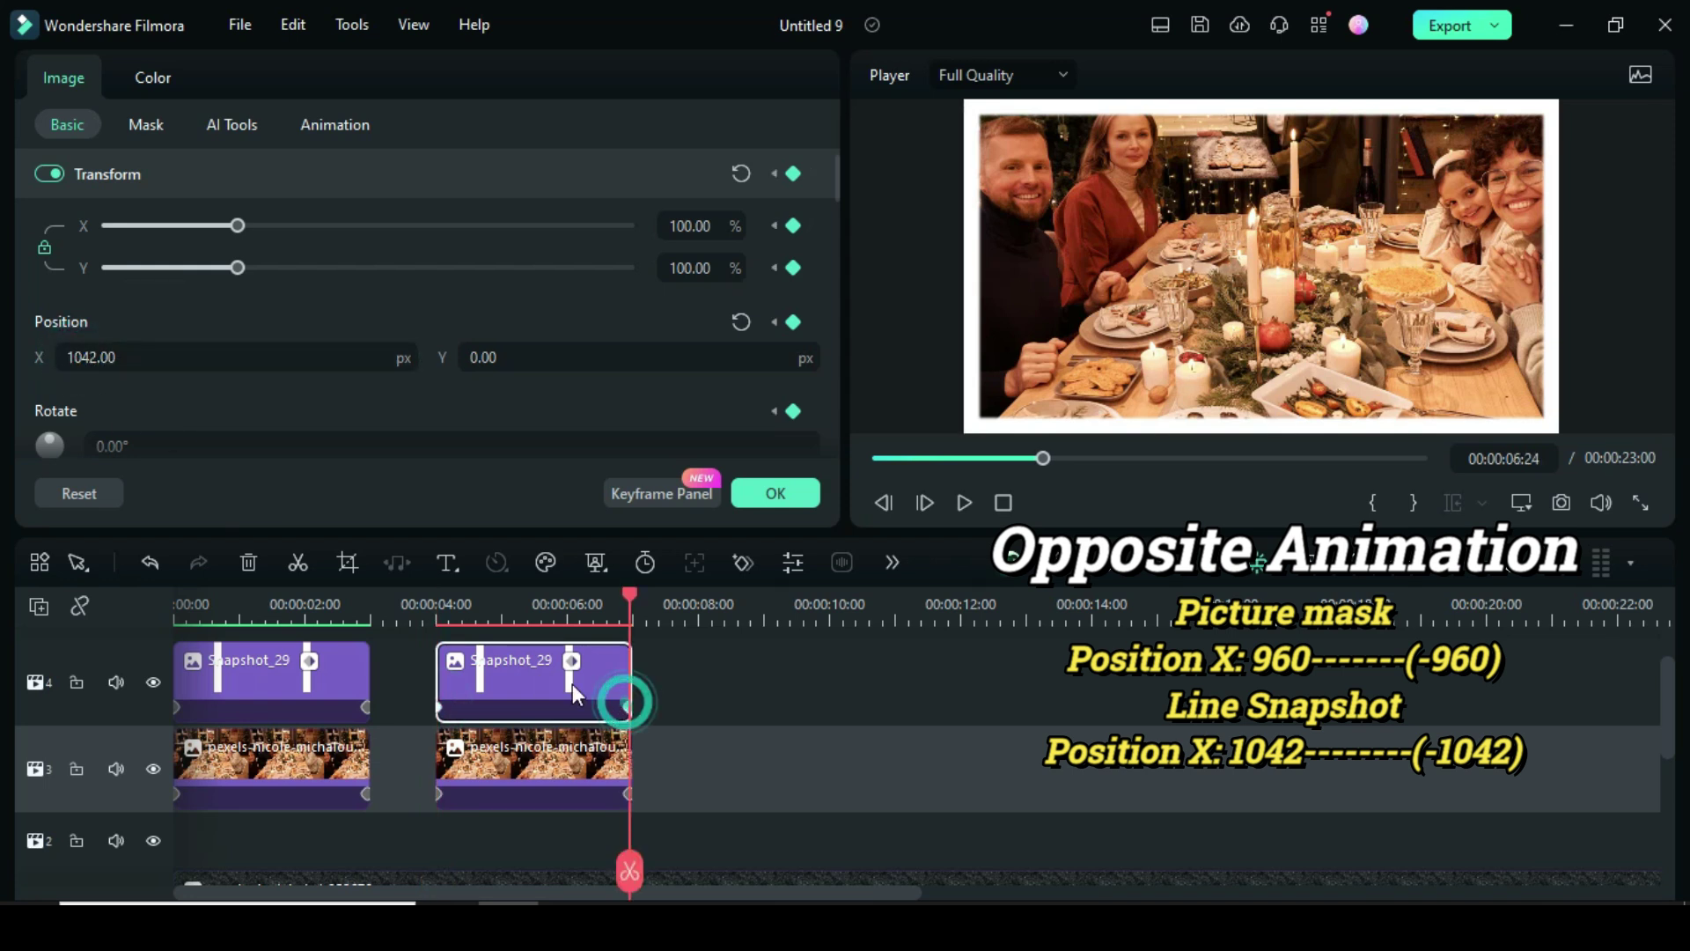
click(118, 354)
text(-)
click(159, 308)
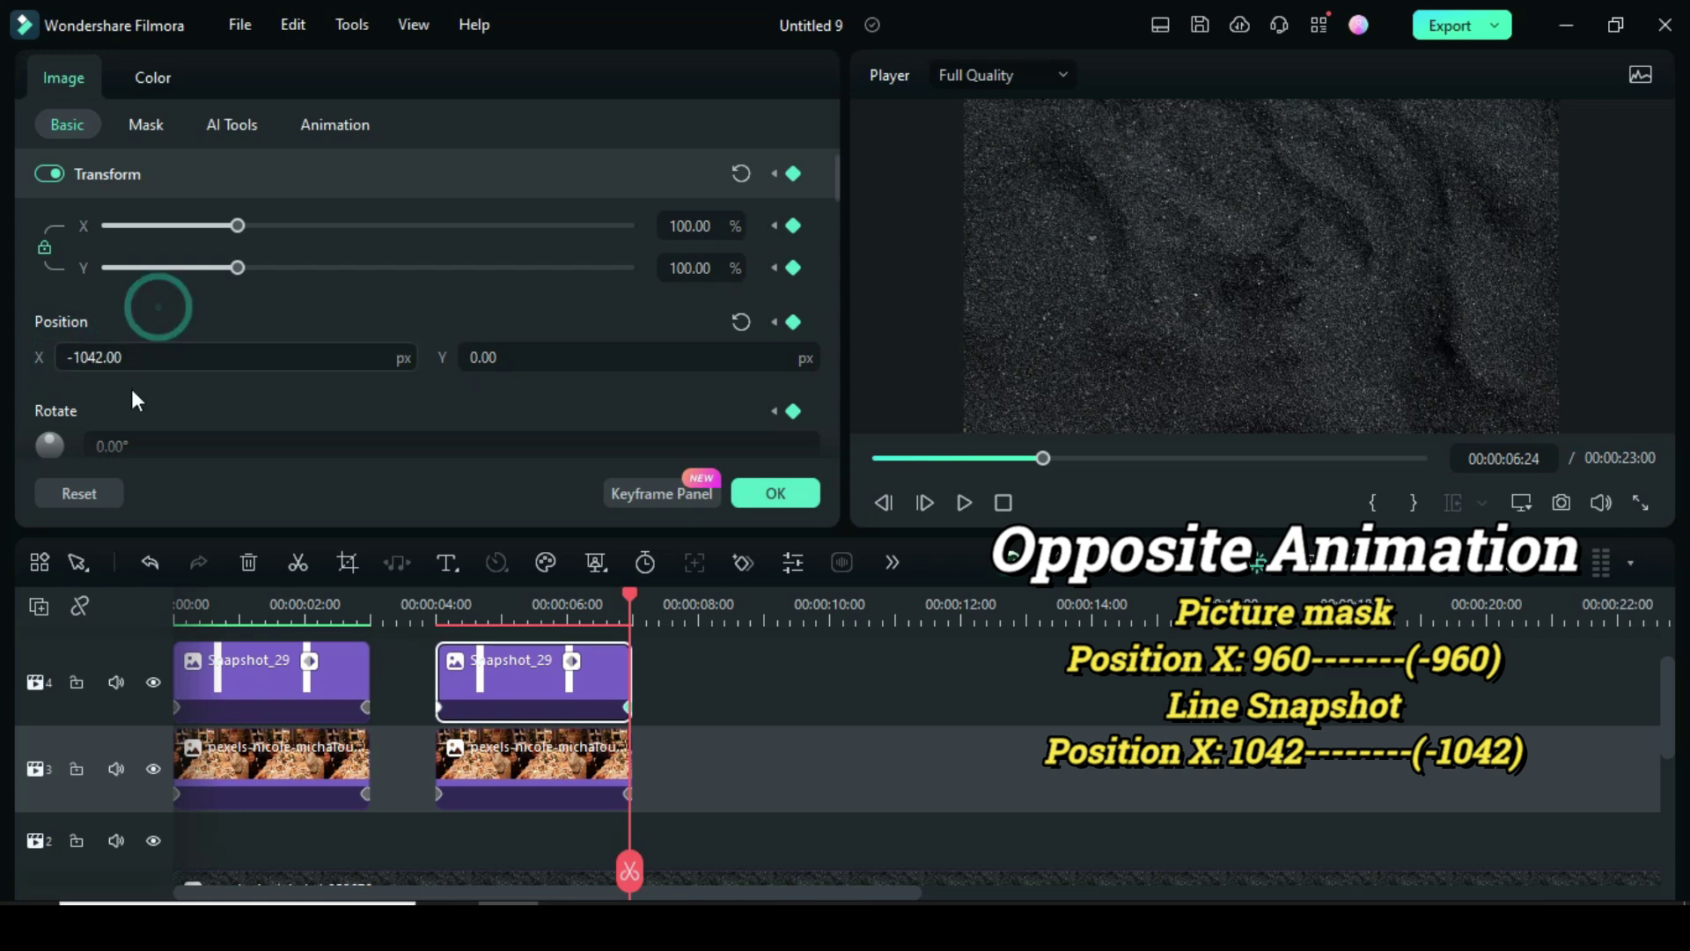
Swap the start and end framings of the pasted photo's pan and zoom, then apply
click(515, 752)
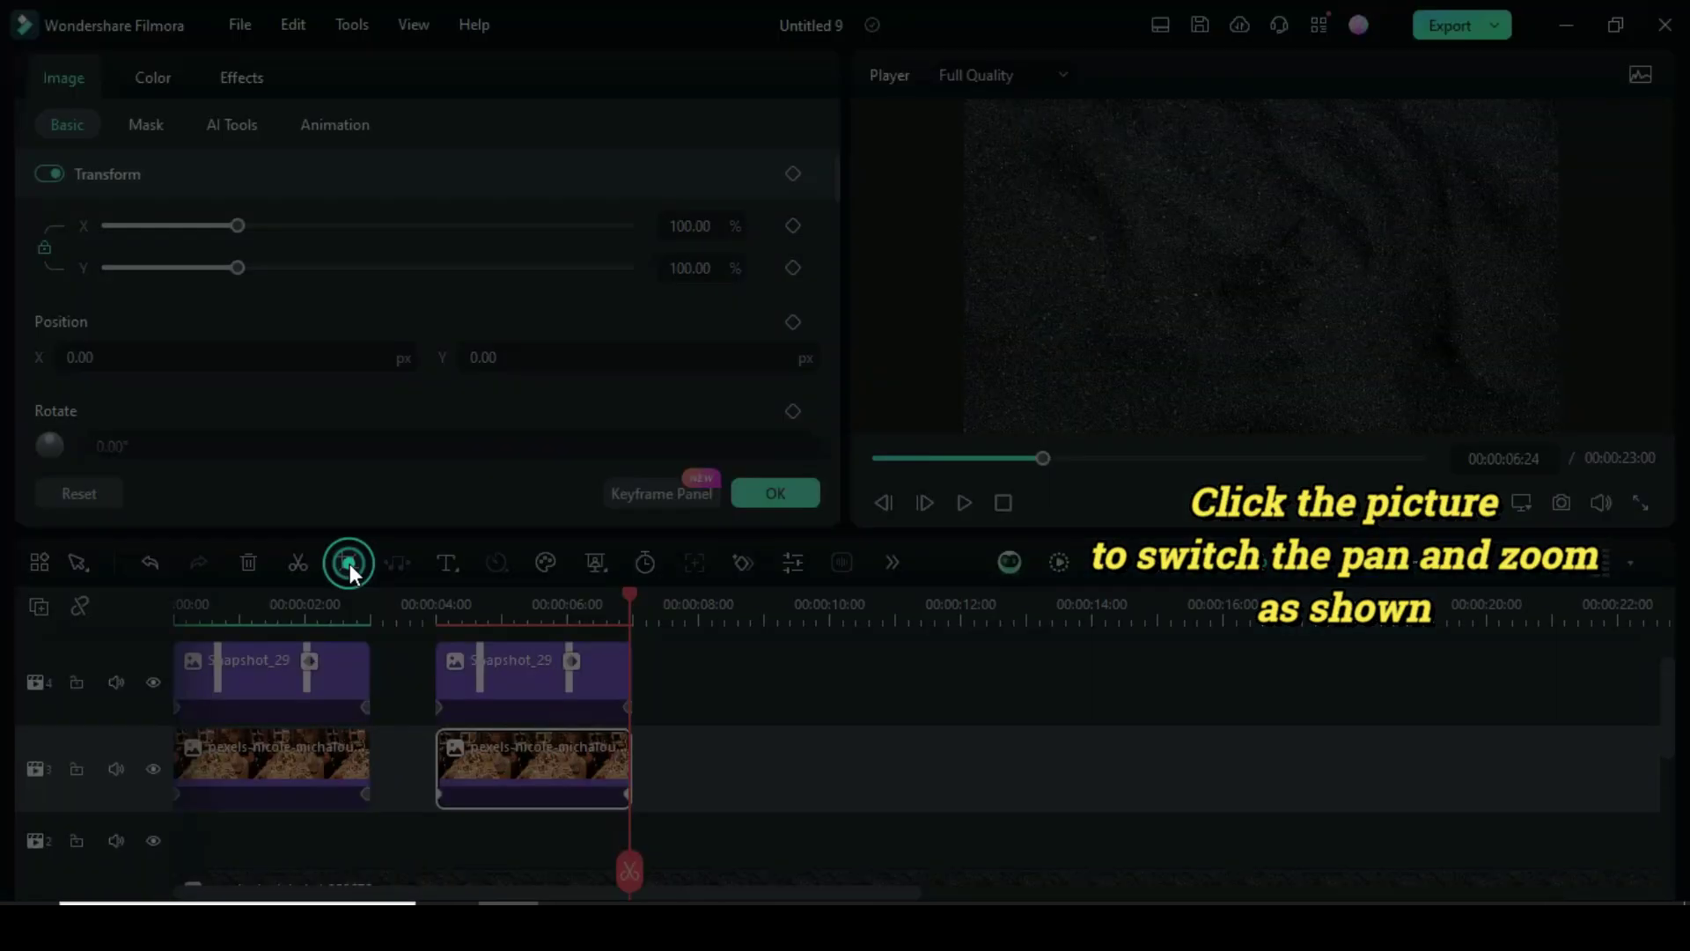
click(350, 564)
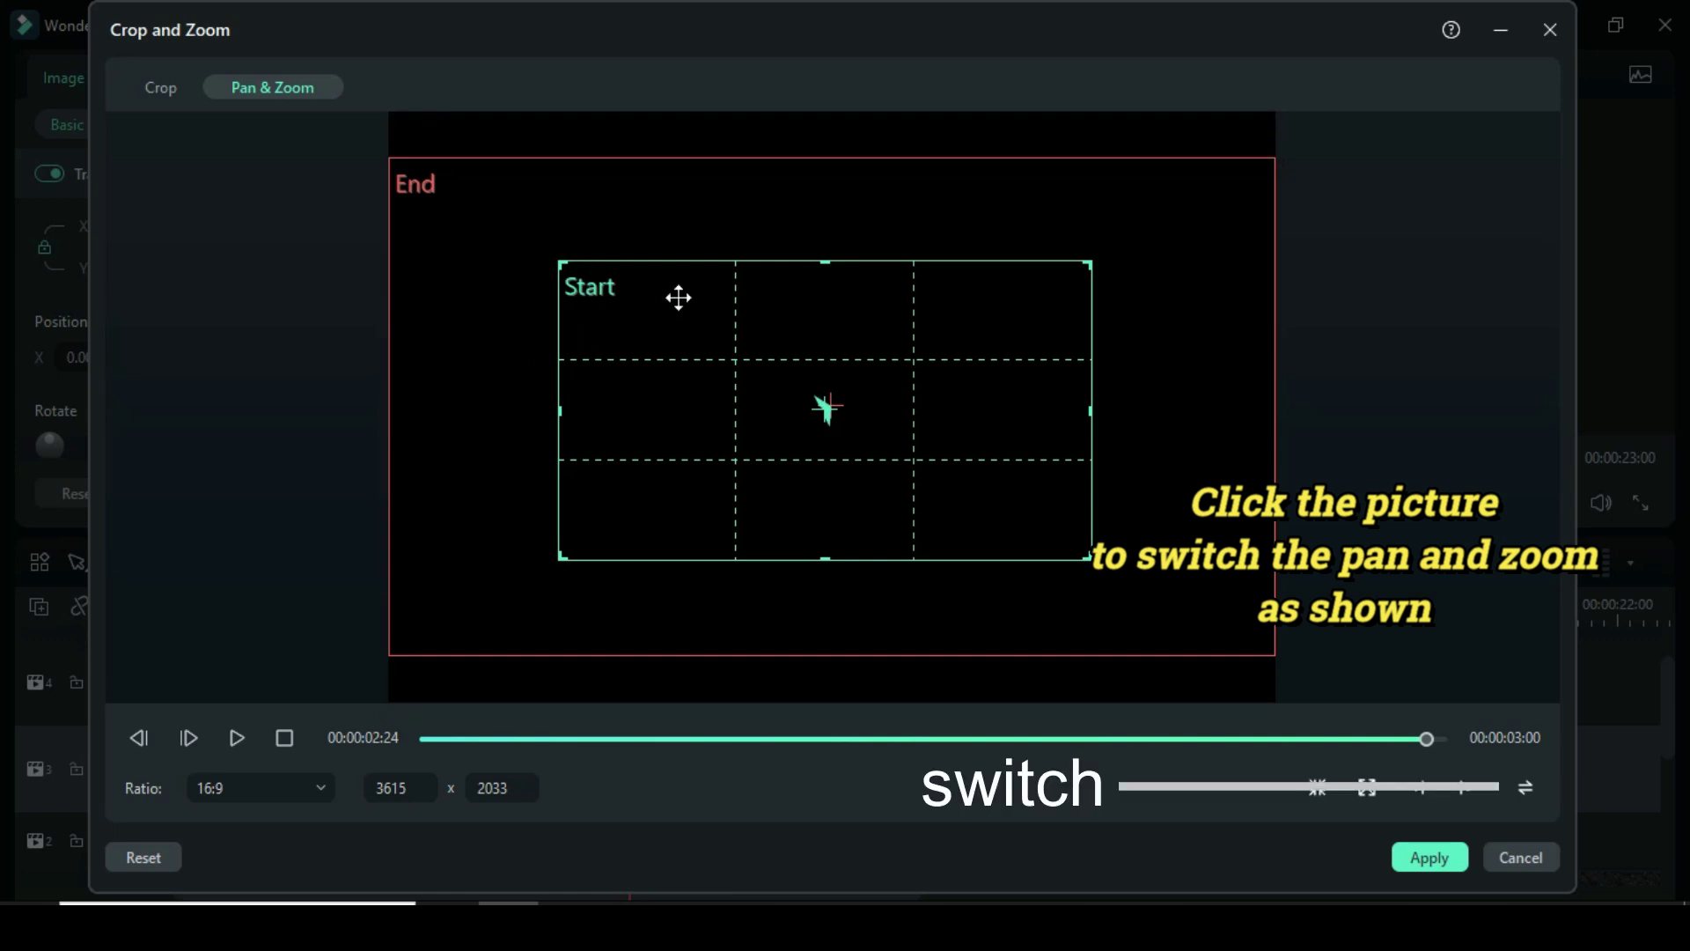
click(1521, 788)
click(647, 407)
click(435, 202)
click(621, 332)
click(1413, 860)
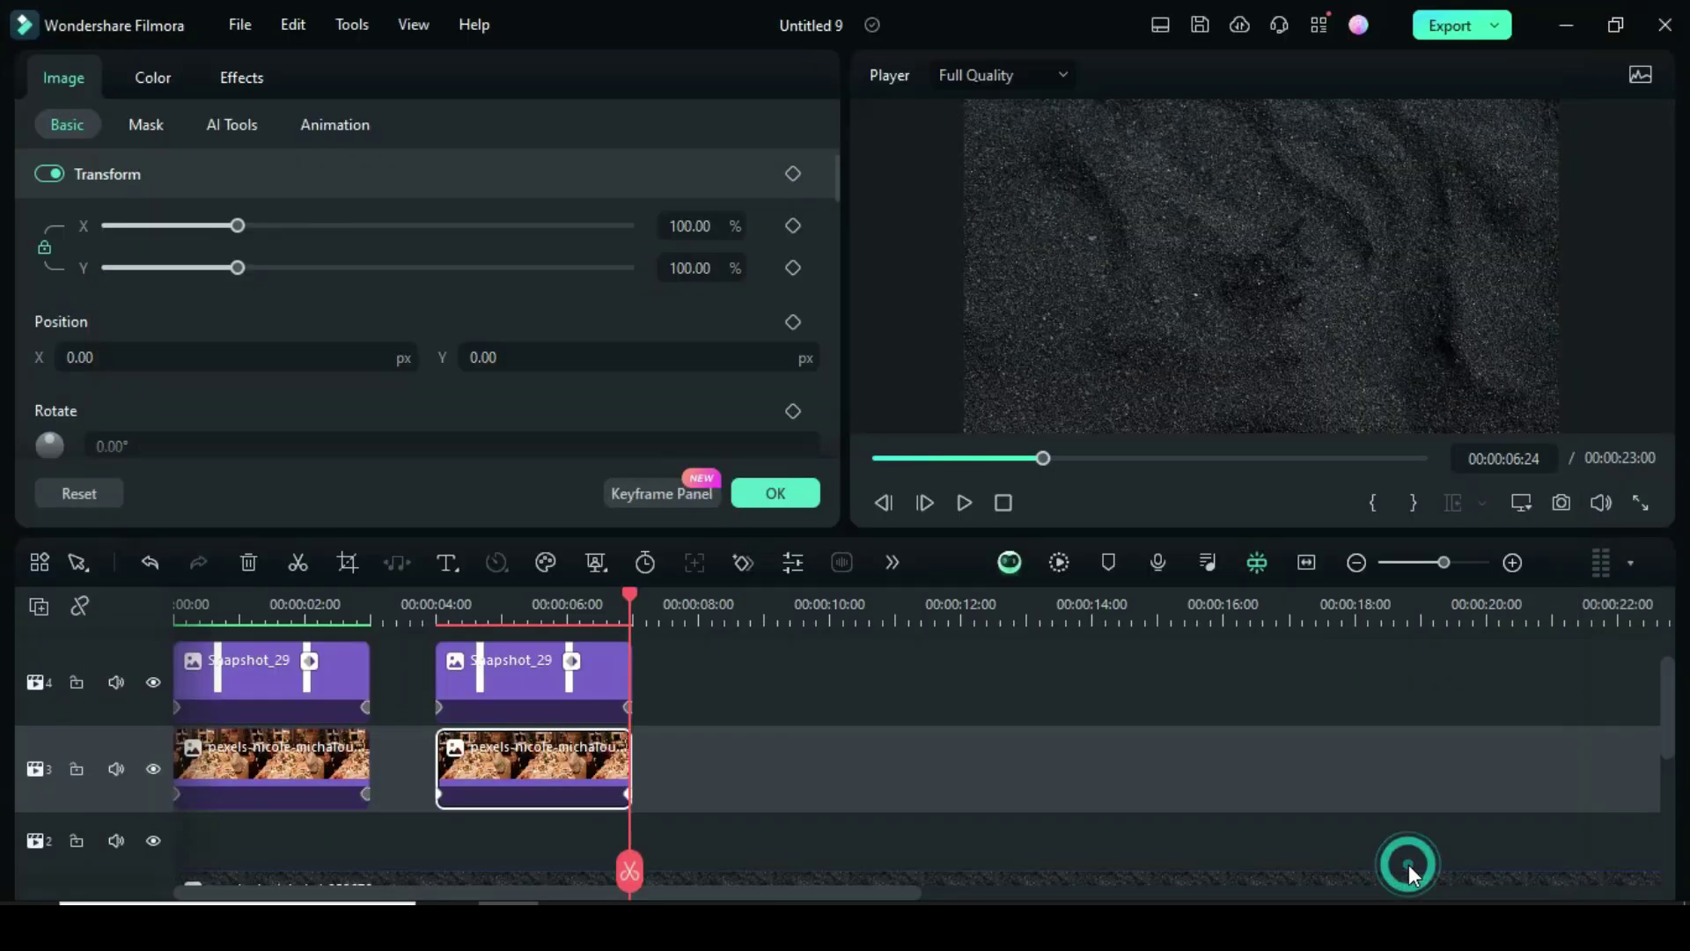
Alt-drag another pexels-nicole family picture onto the pasted photo clip, then play from the start
click(789, 493)
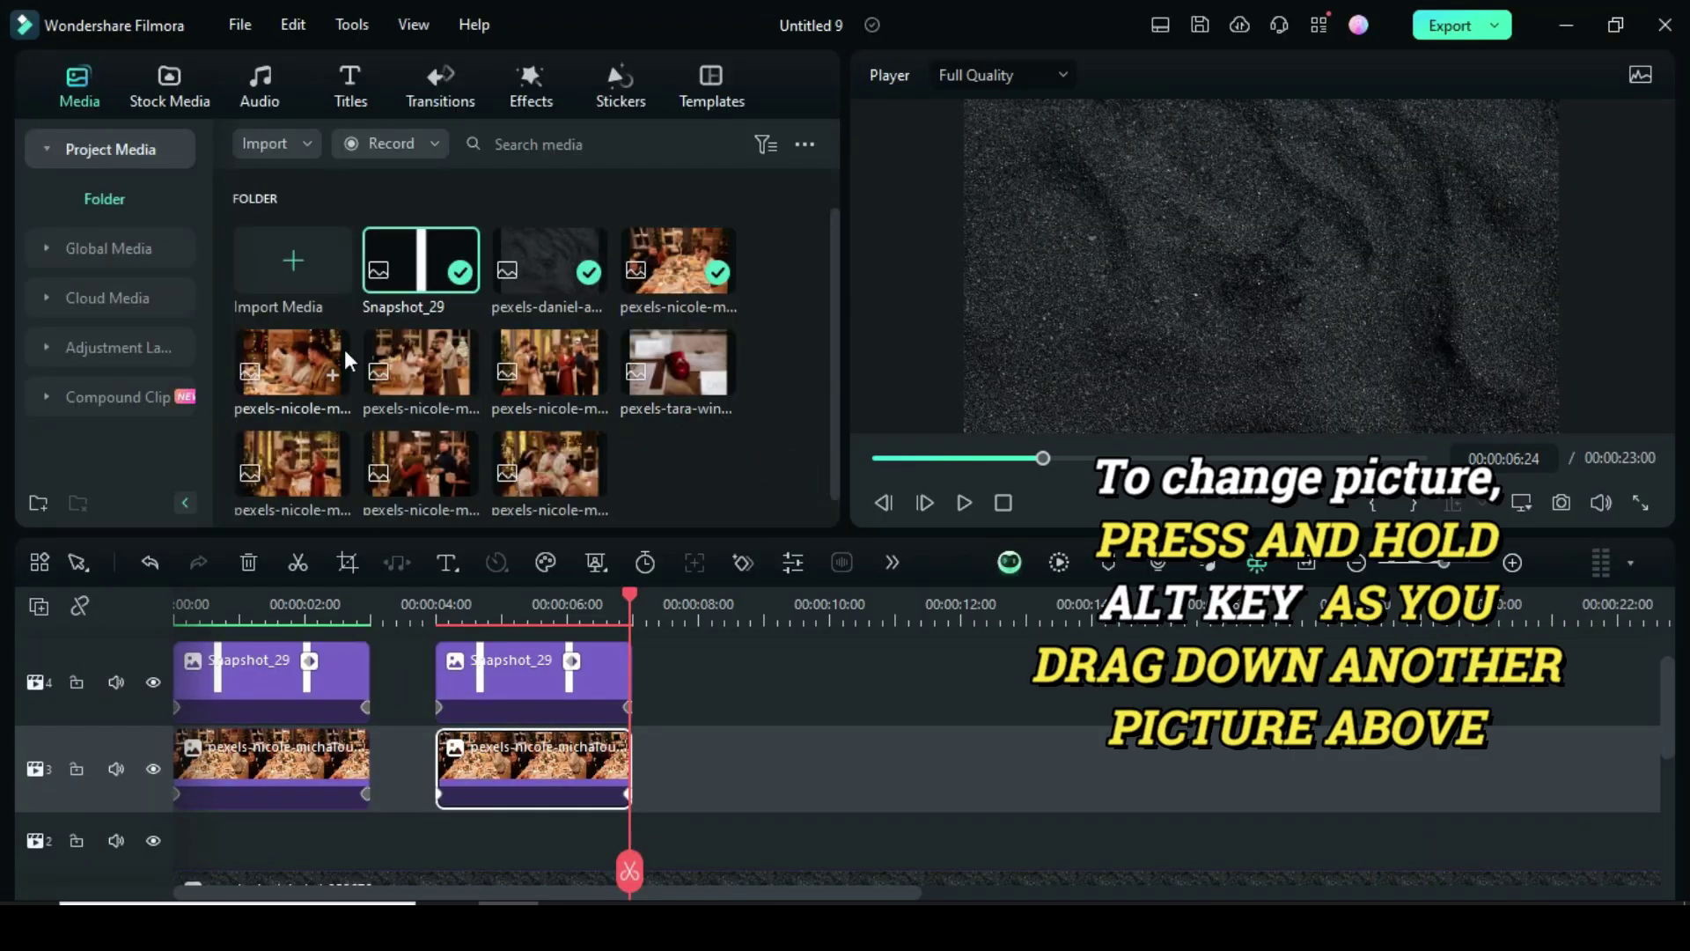
mouse_move(280, 362)
mouse_down()
mouse_move(526, 773)
mouse_move(506, 729)
mouse_up()
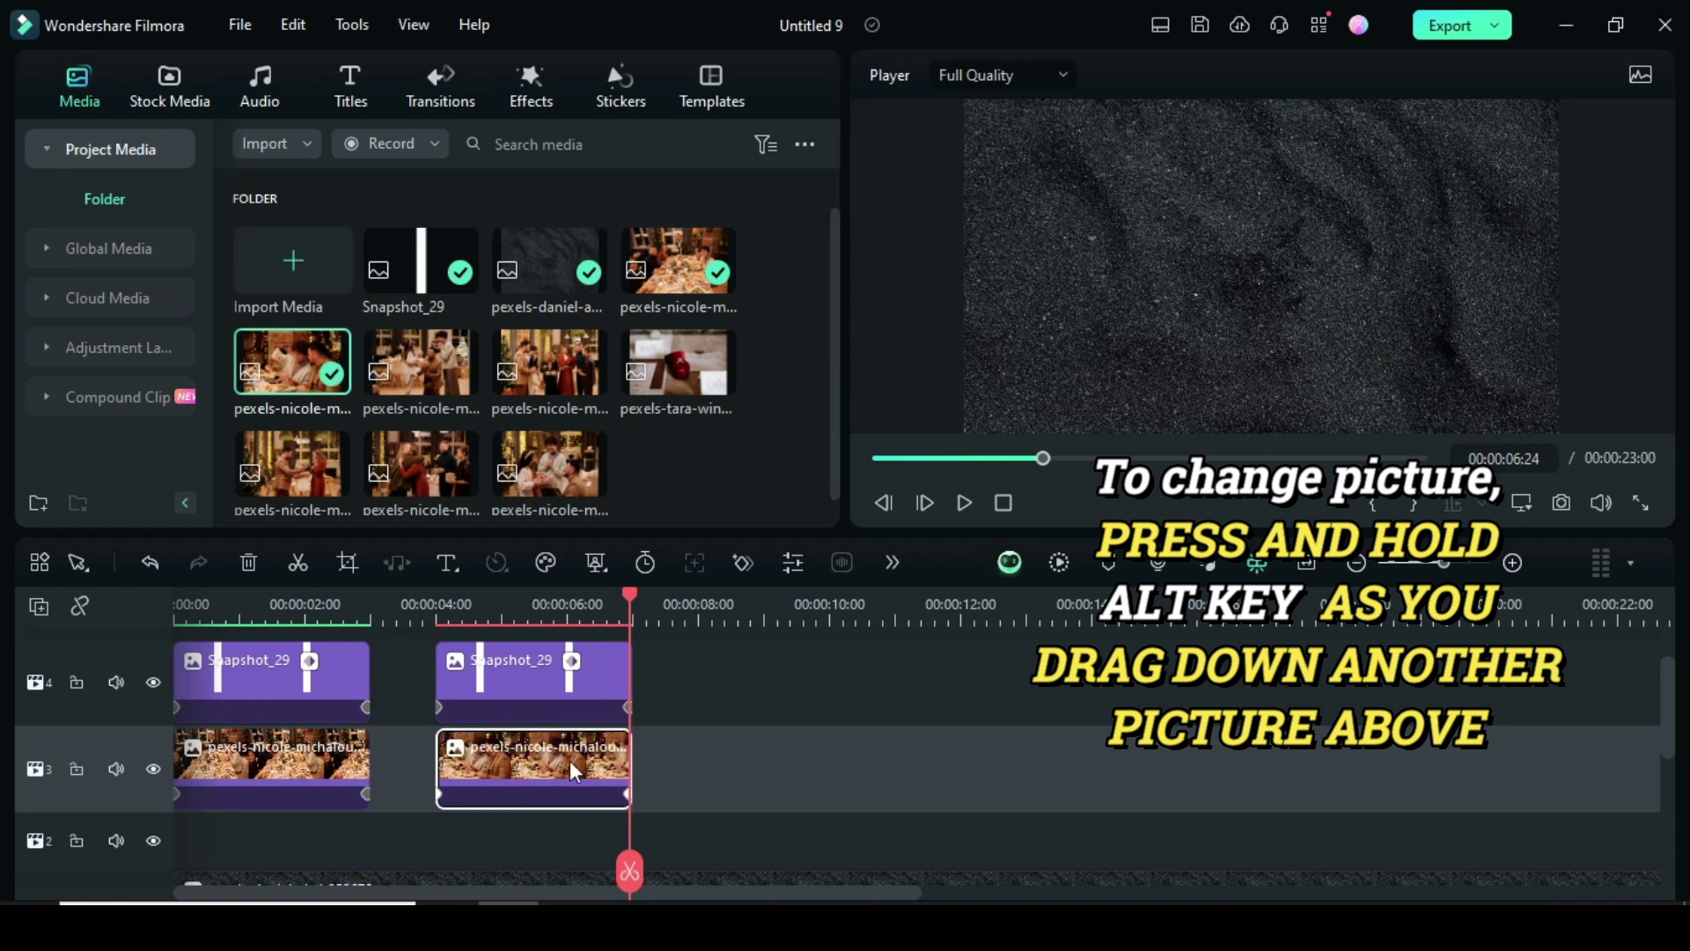
drag(1043, 457, 879, 457)
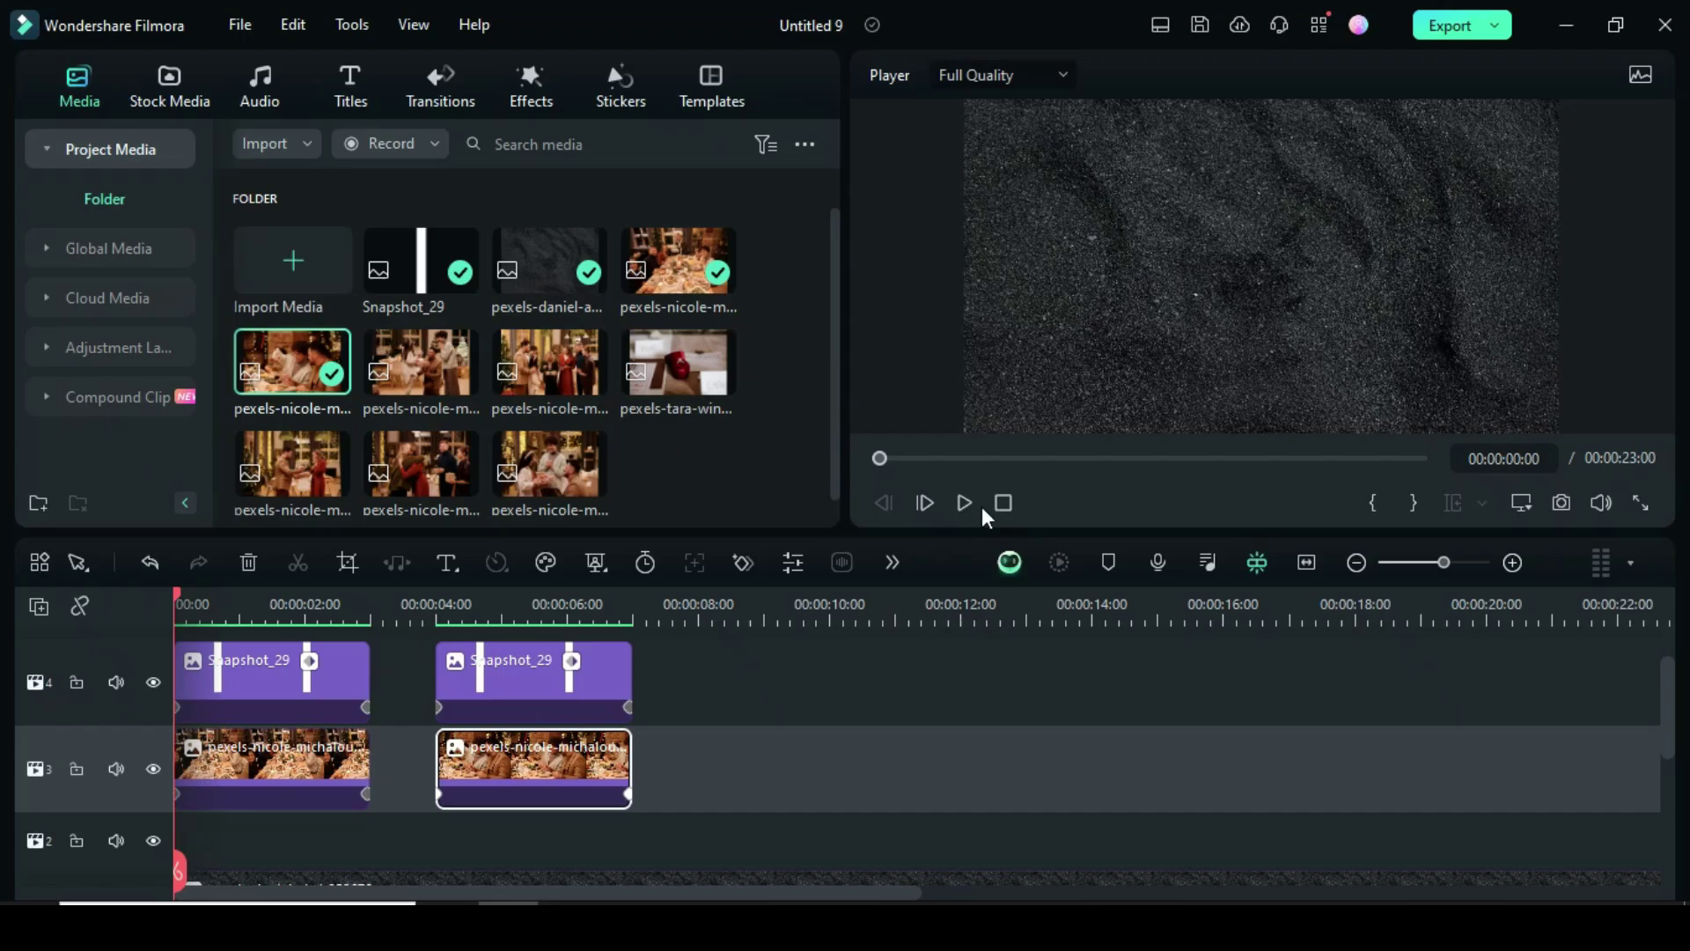
click(965, 500)
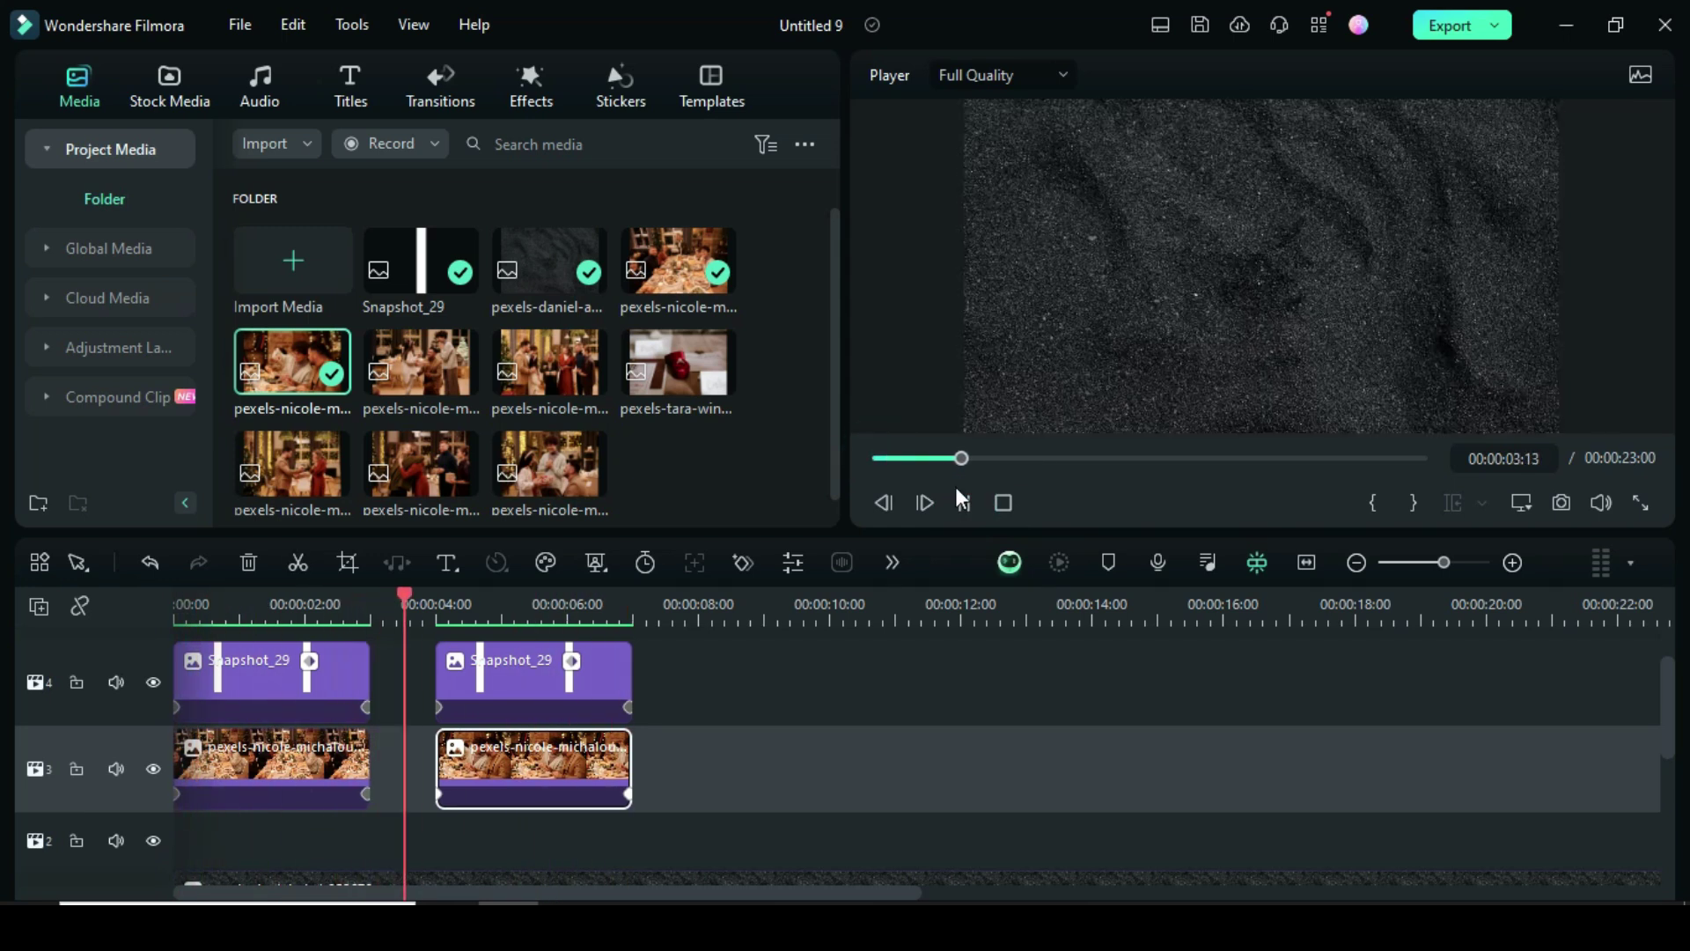
Copy both overlay-and-photo pairs, paste them at about 7 seconds, and pick a replacement photo
drag(734, 777, 264, 688)
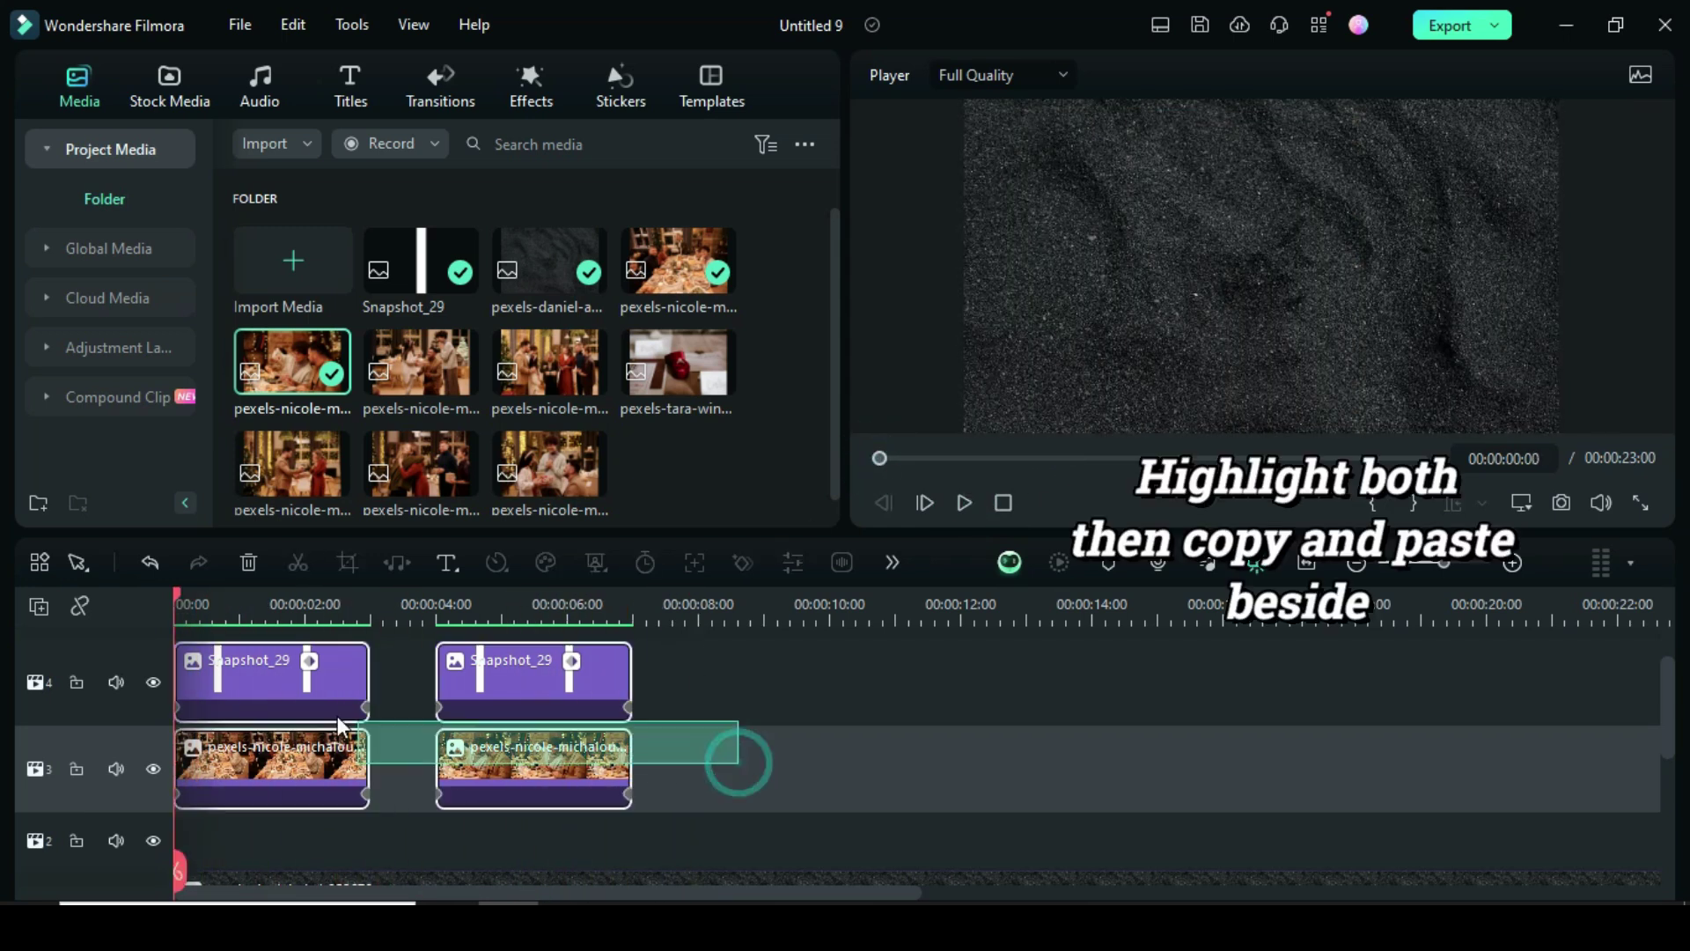
right_click(351, 759)
click(396, 325)
click(943, 458)
drag(945, 460, 1066, 457)
right_click(776, 765)
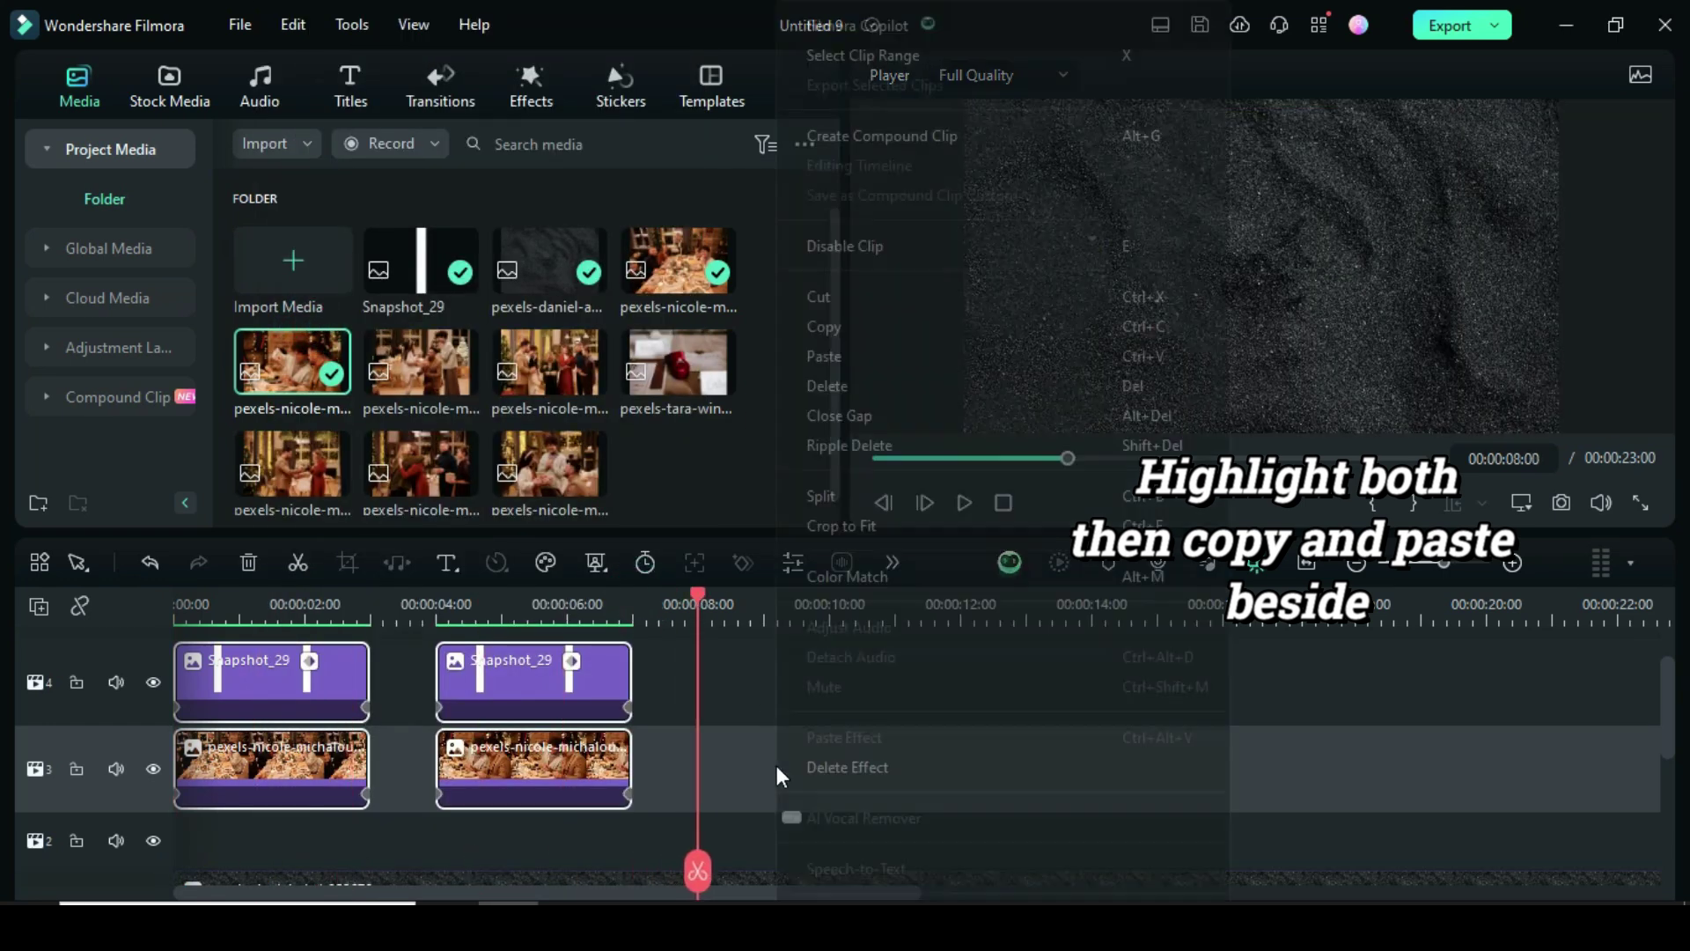
click(837, 357)
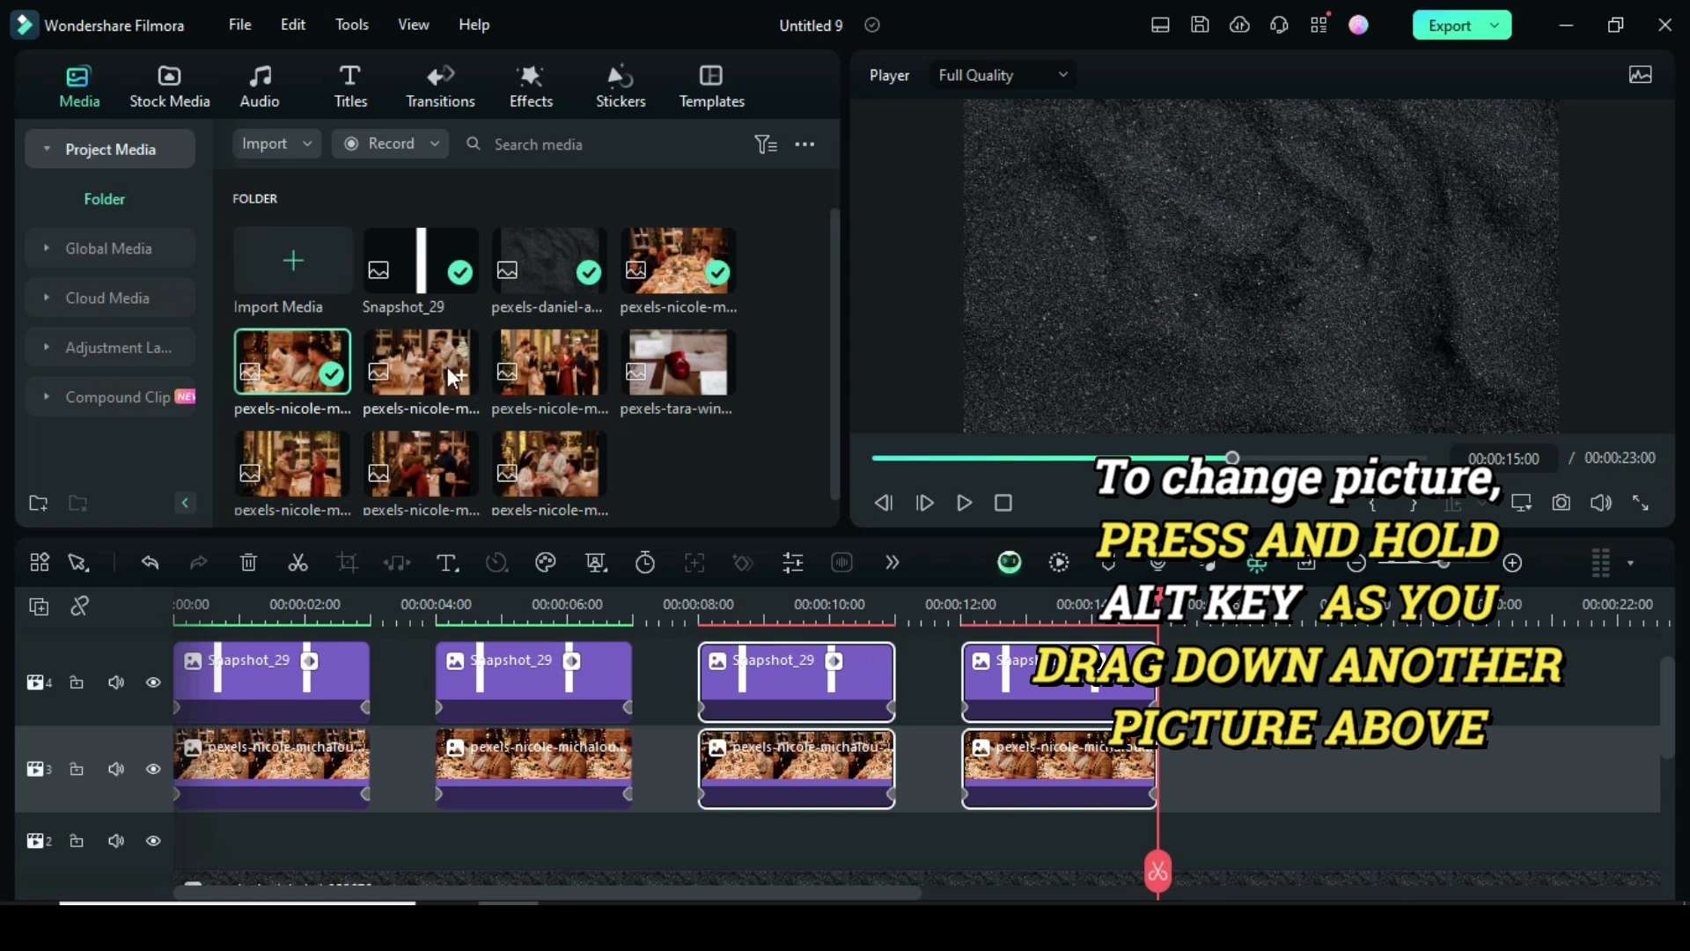
click(782, 779)
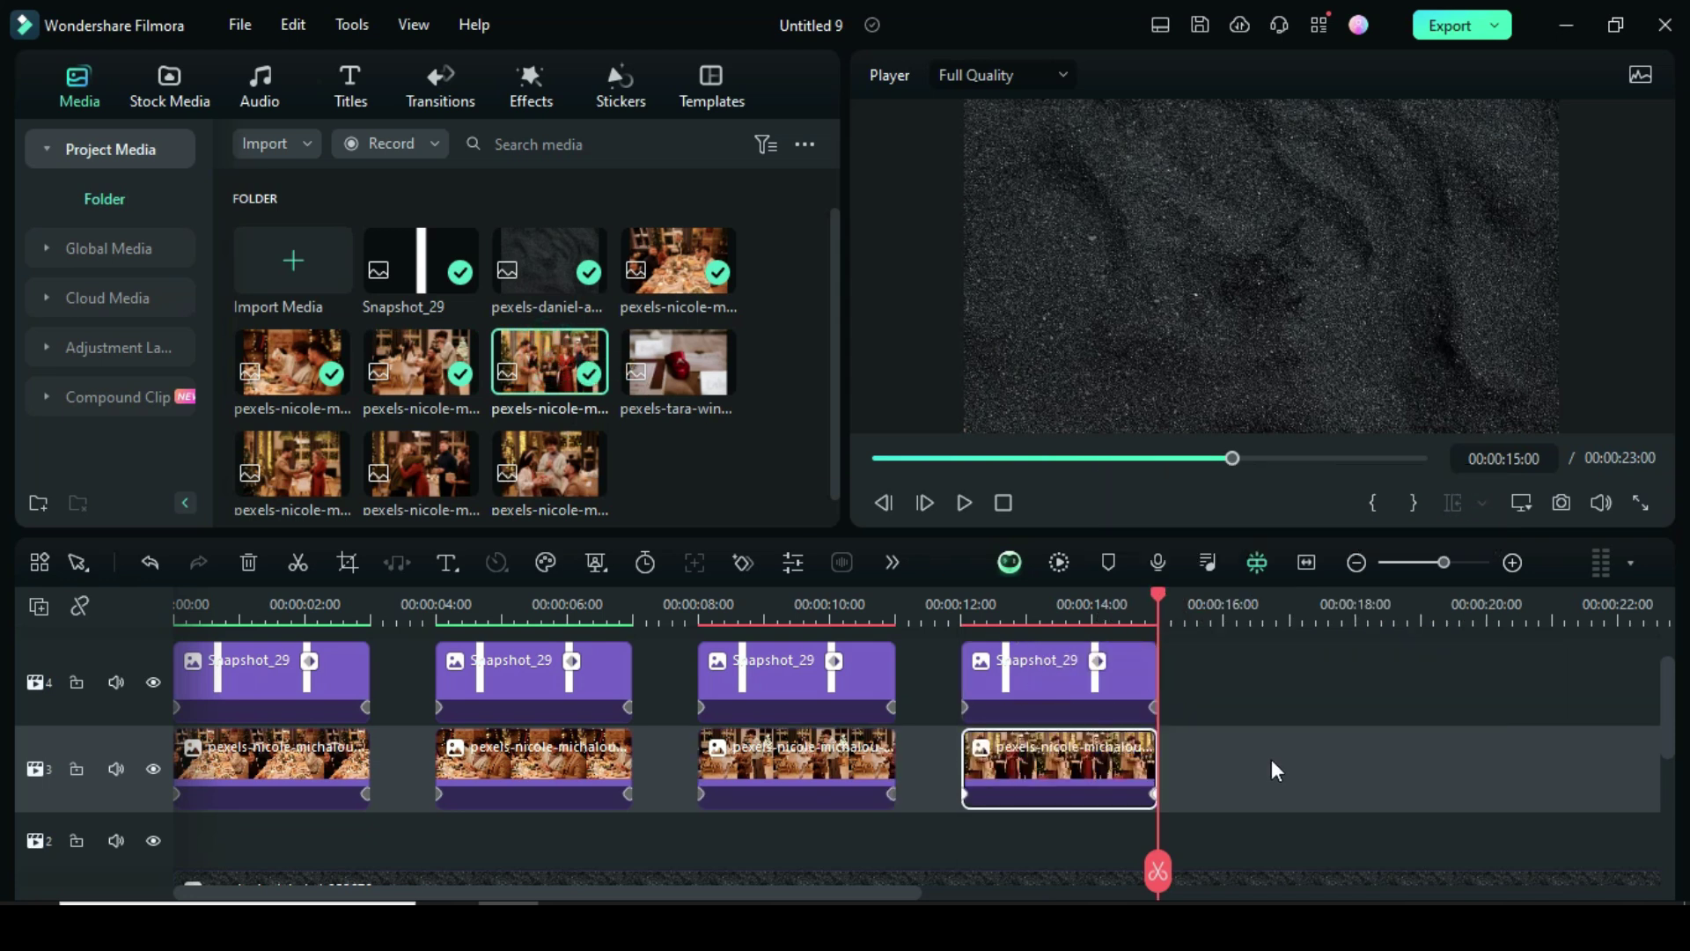
Copy all four pairs, paste them after the last one, and swap in two different photos
drag(1374, 845, 178, 636)
right_click(294, 760)
click(338, 327)
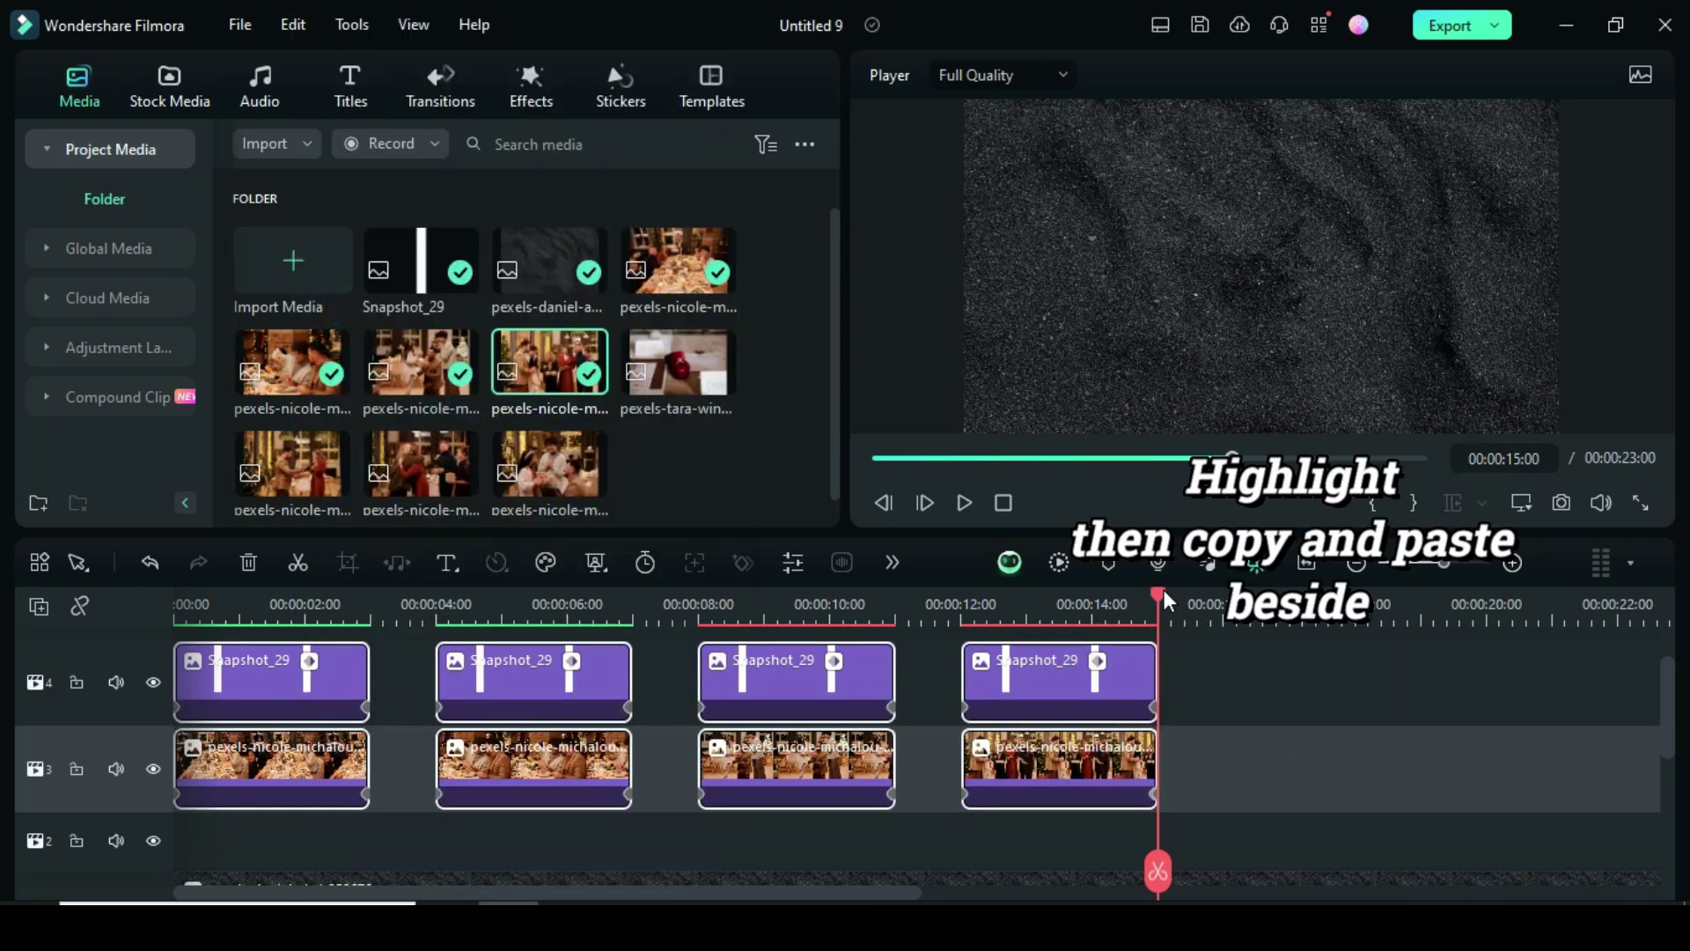
drag(740, 884, 873, 887)
right_click(747, 760)
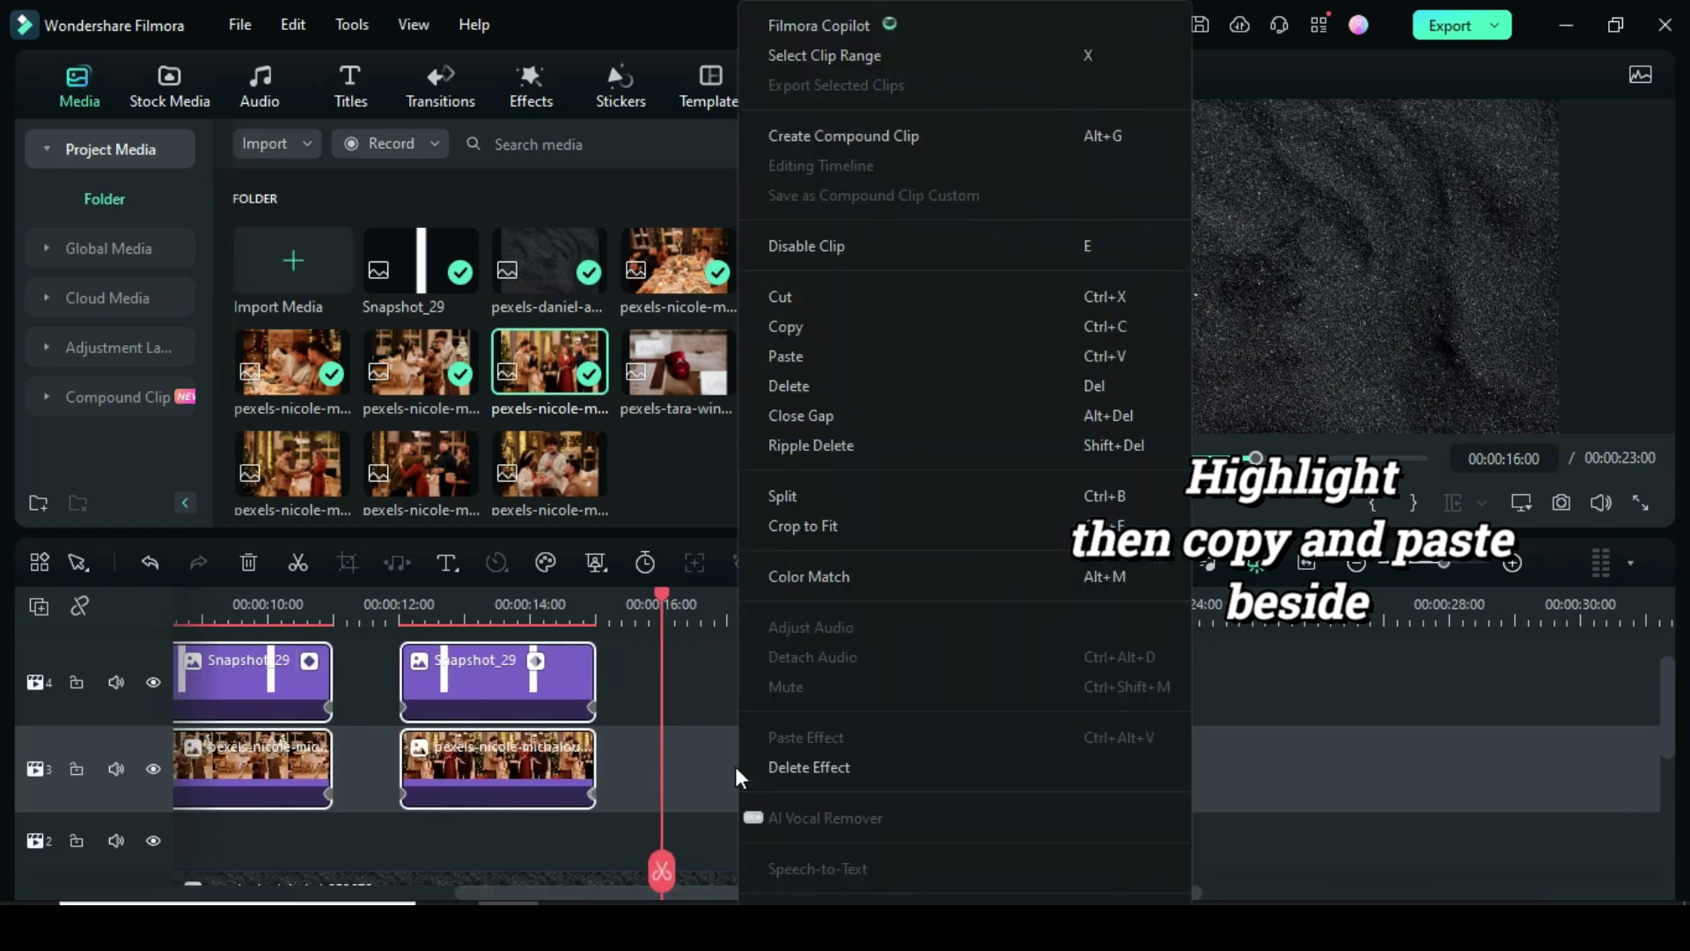
click(790, 361)
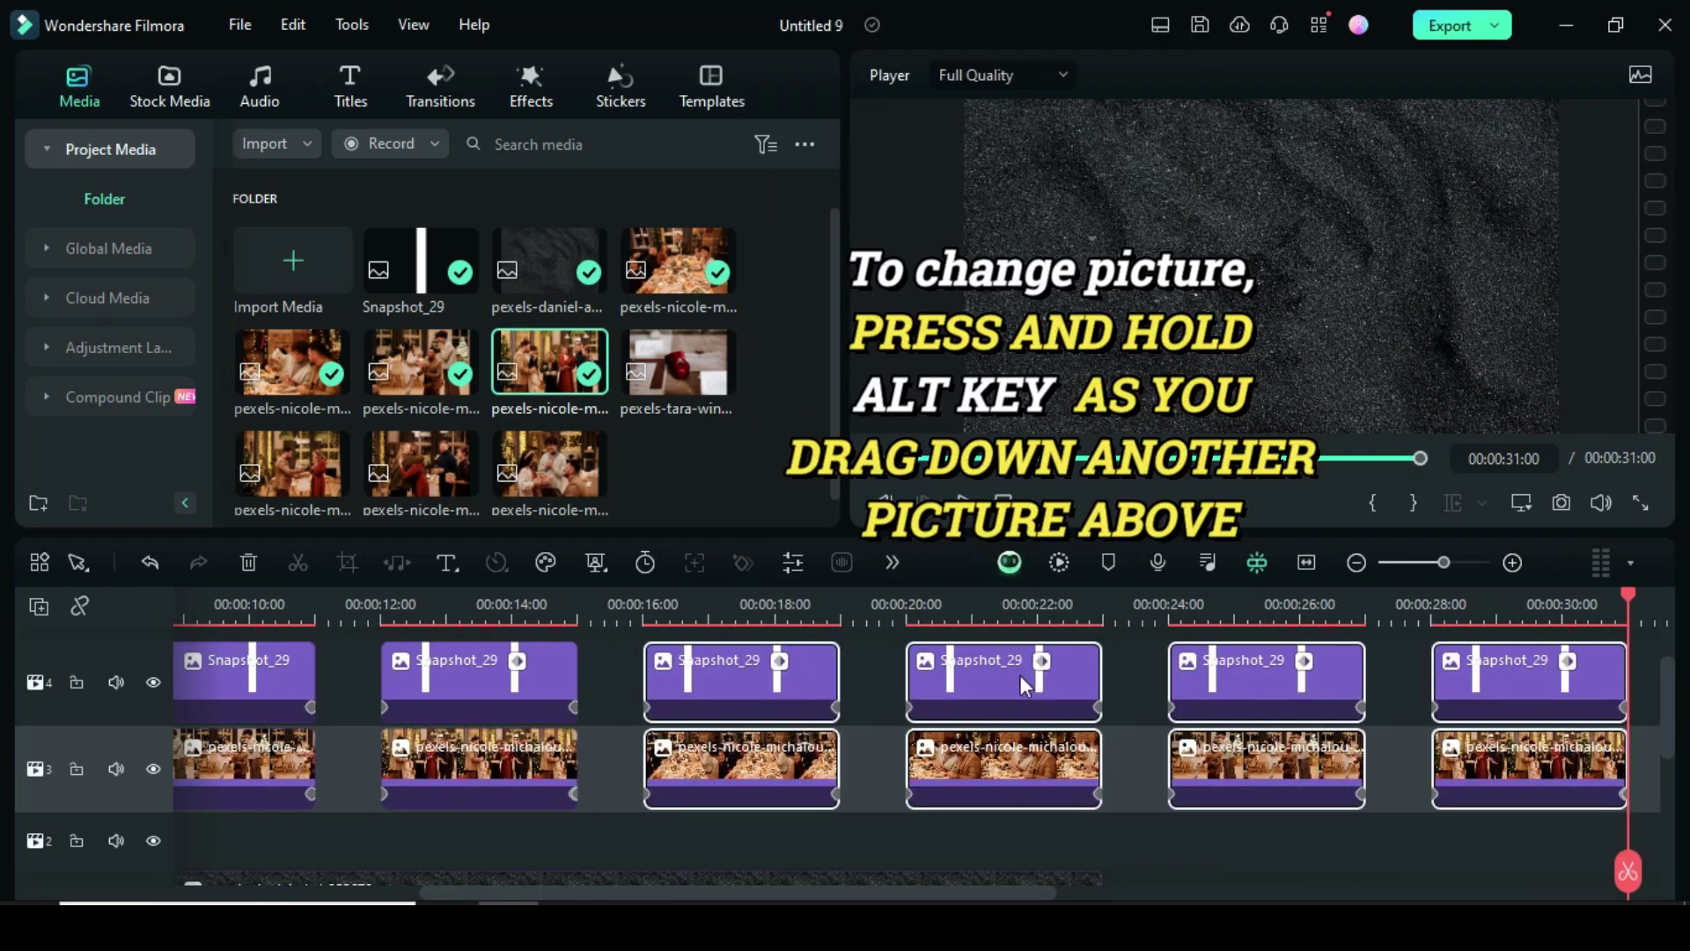
drag(700, 385, 743, 654)
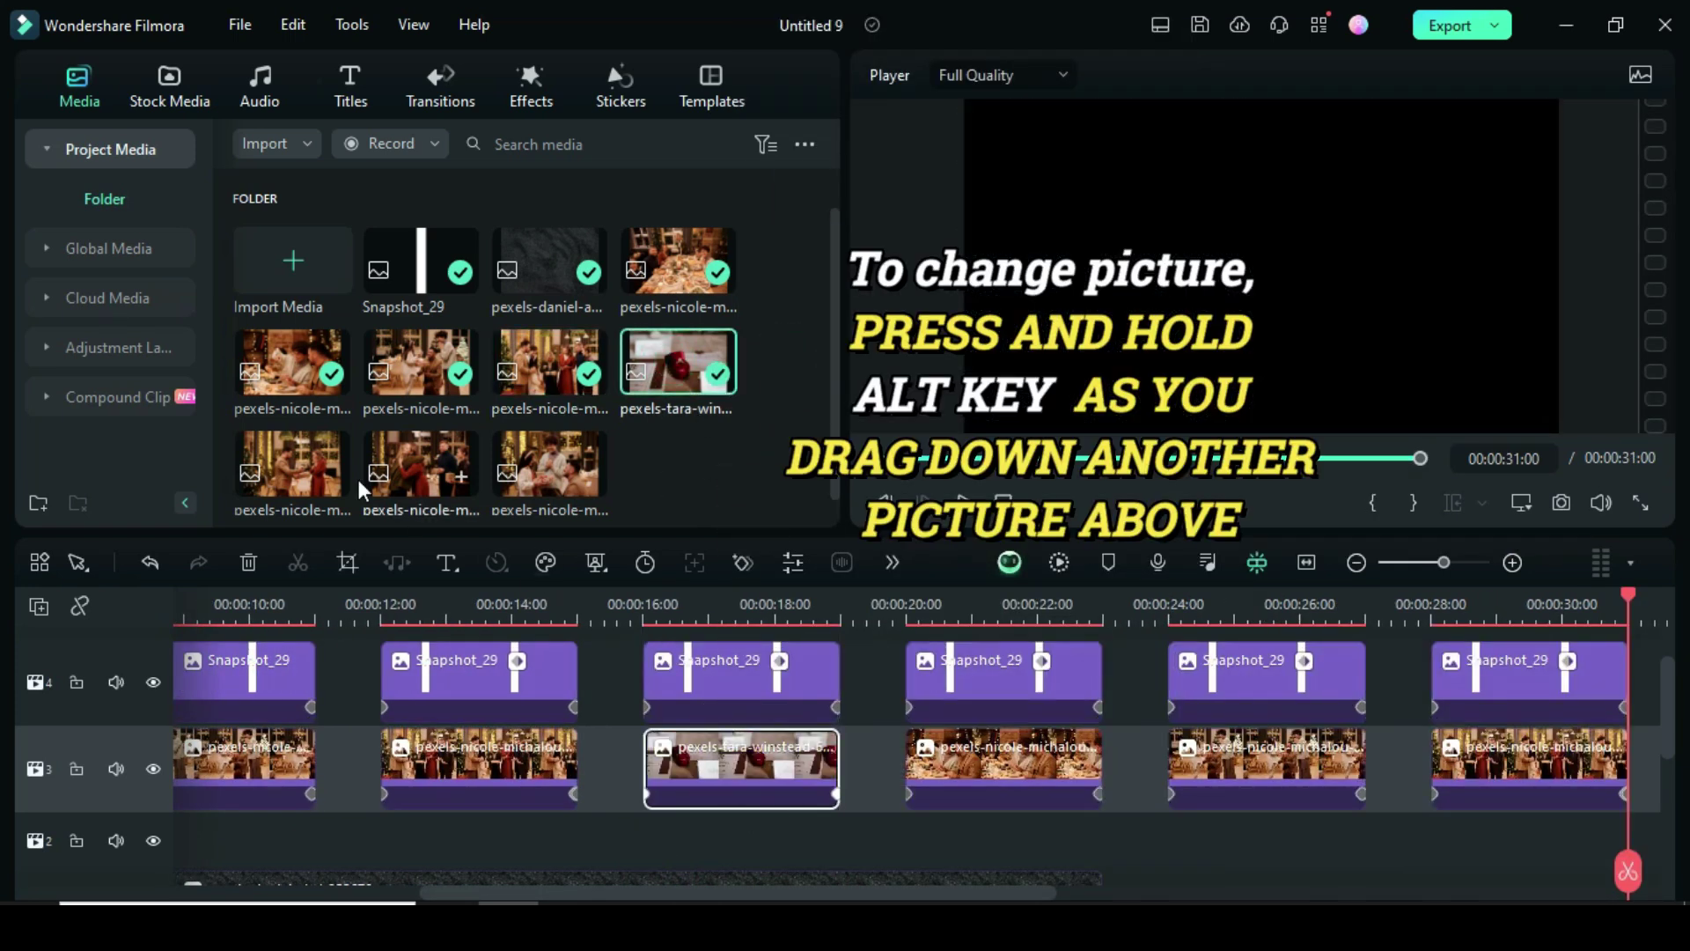
mouse_move(411, 452)
mouse_down()
mouse_move(1206, 782)
mouse_move(1571, 770)
mouse_up()
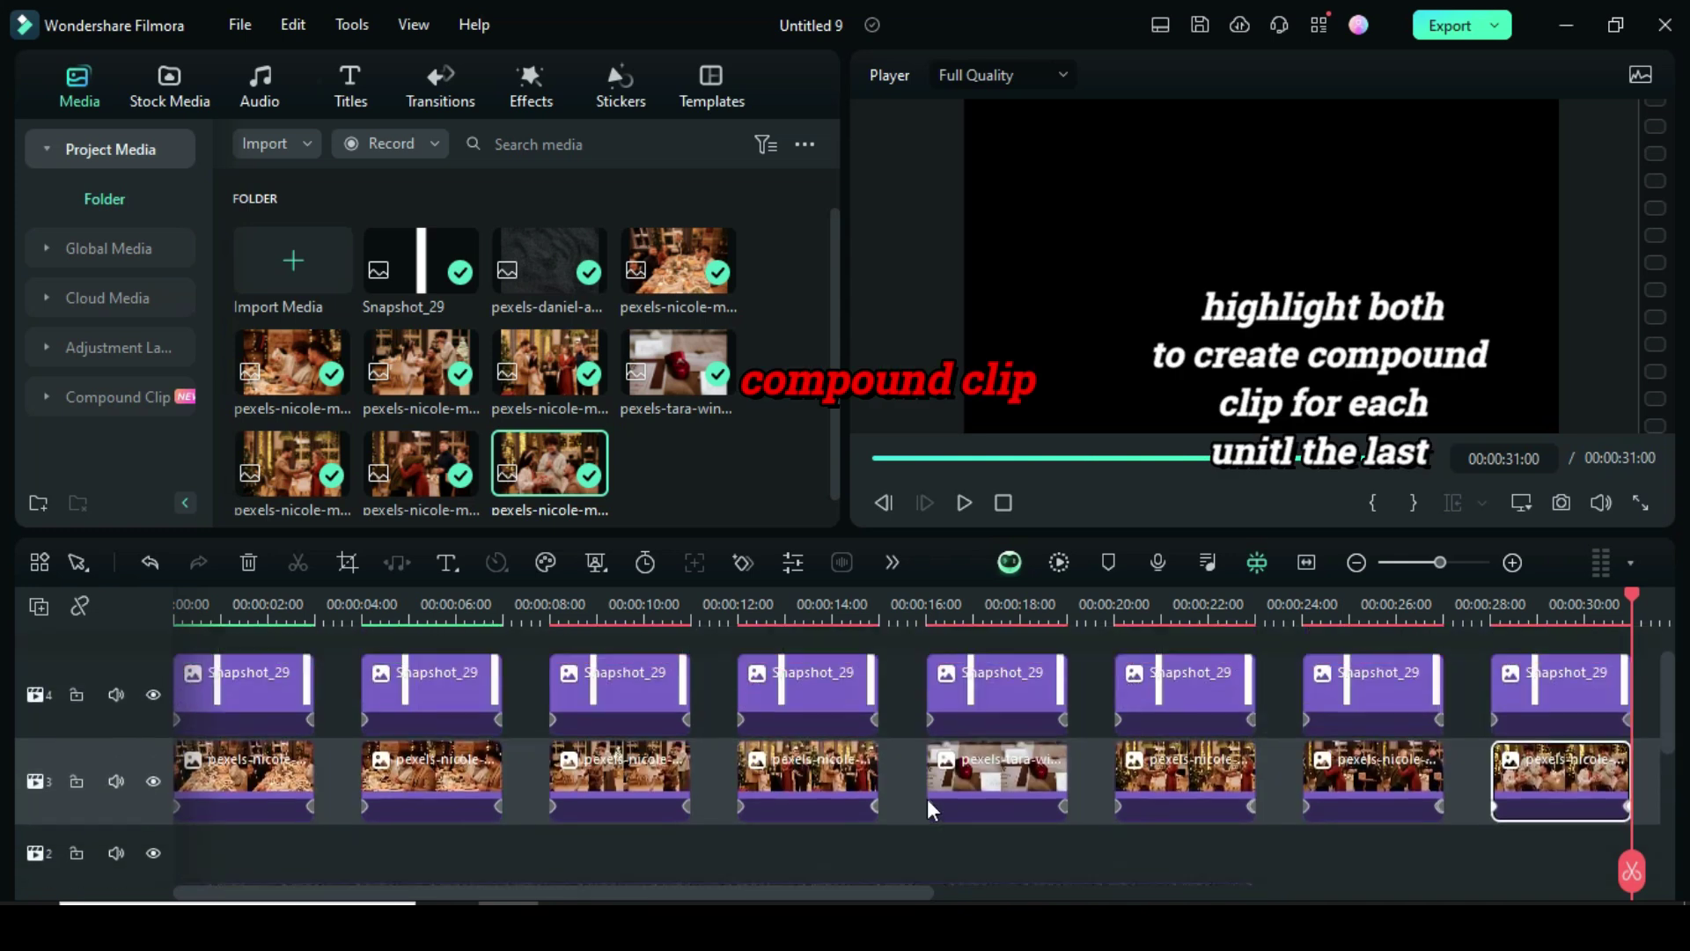
Merge the first four overlay-and-photo pairs into Compound Clips 1 through 4
click(936, 459)
scroll(141, 721, up, 2)
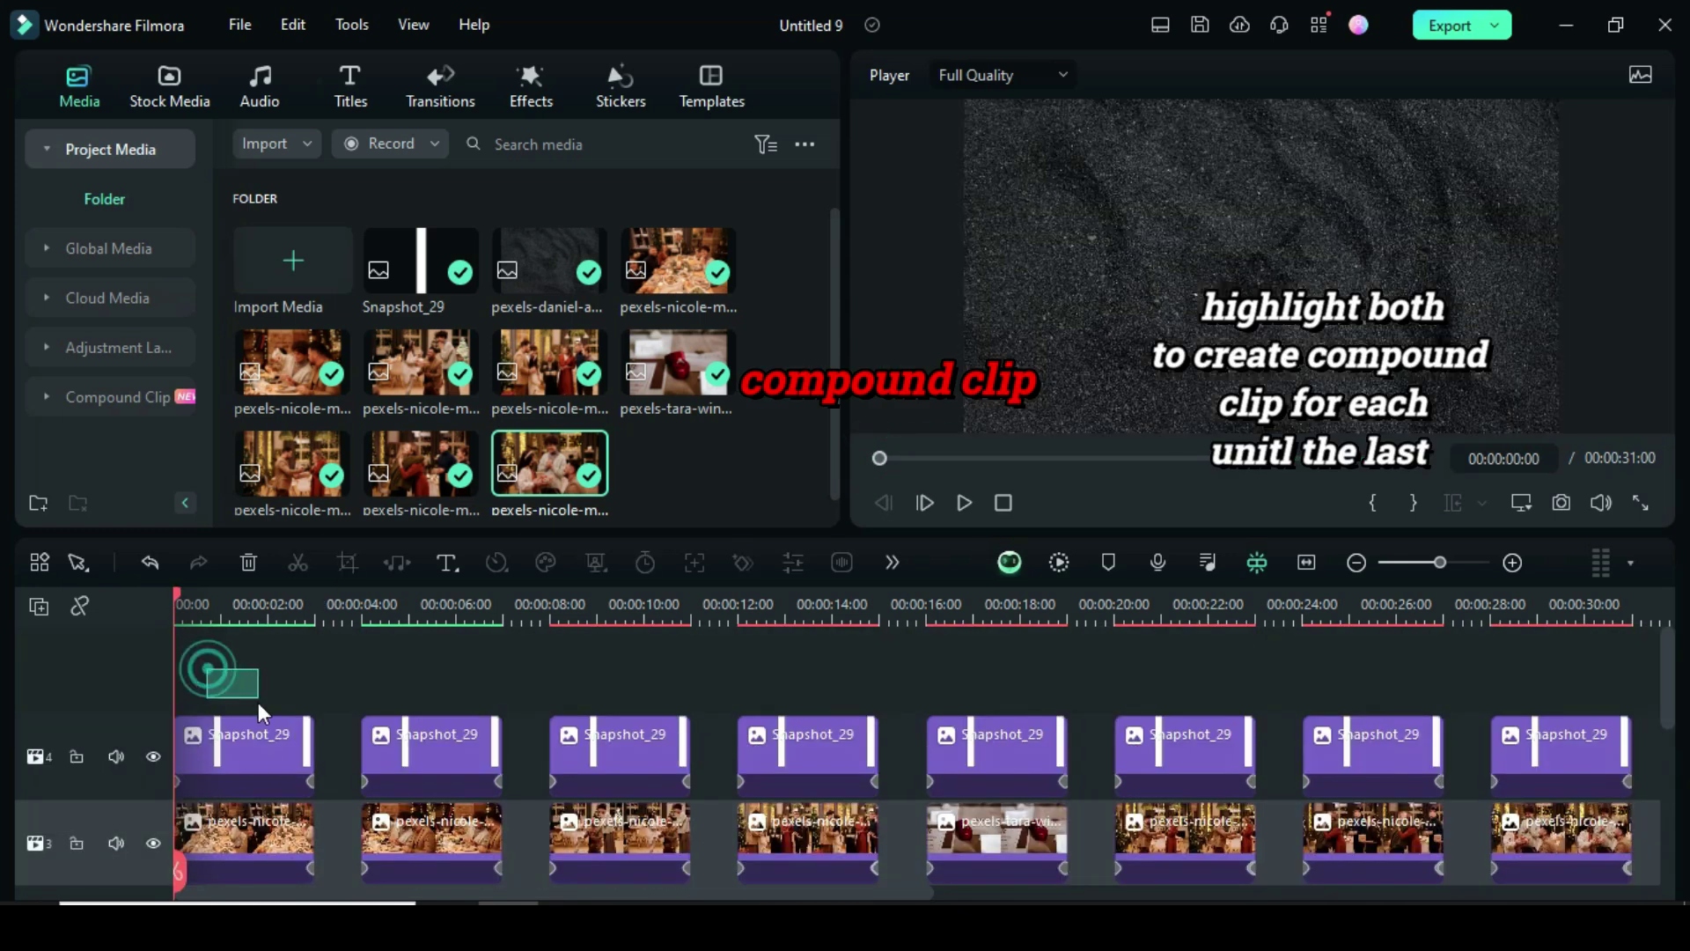
right_click(222, 830)
click(439, 137)
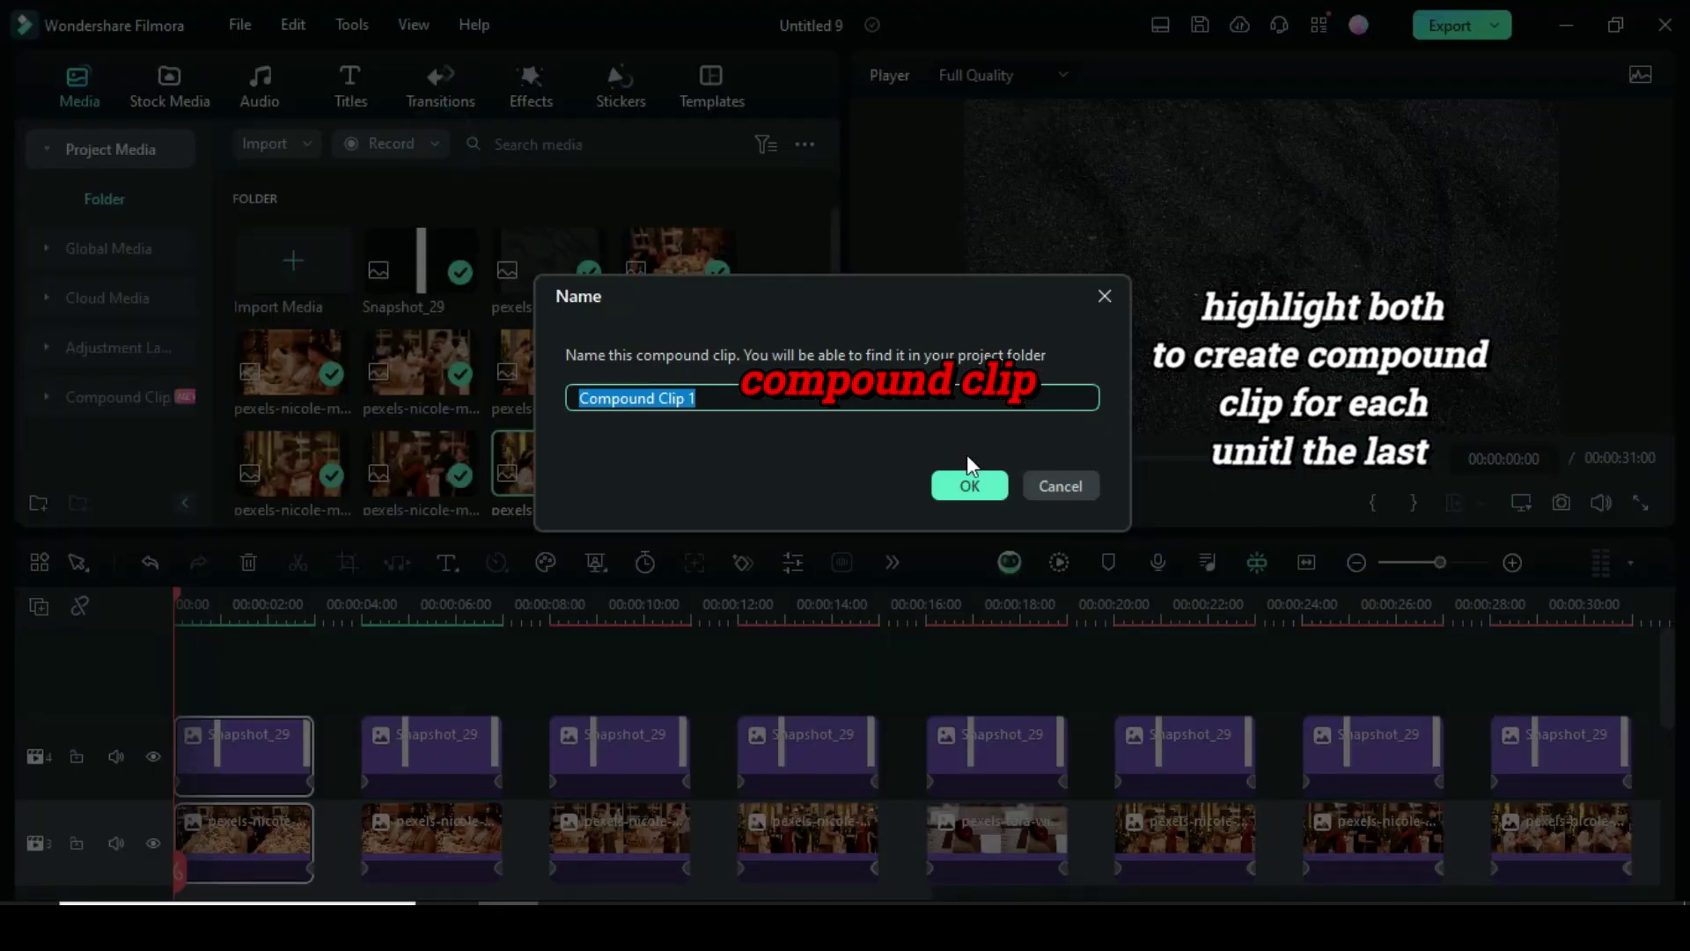
click(972, 482)
ctrl+click(473, 818)
right_click(473, 819)
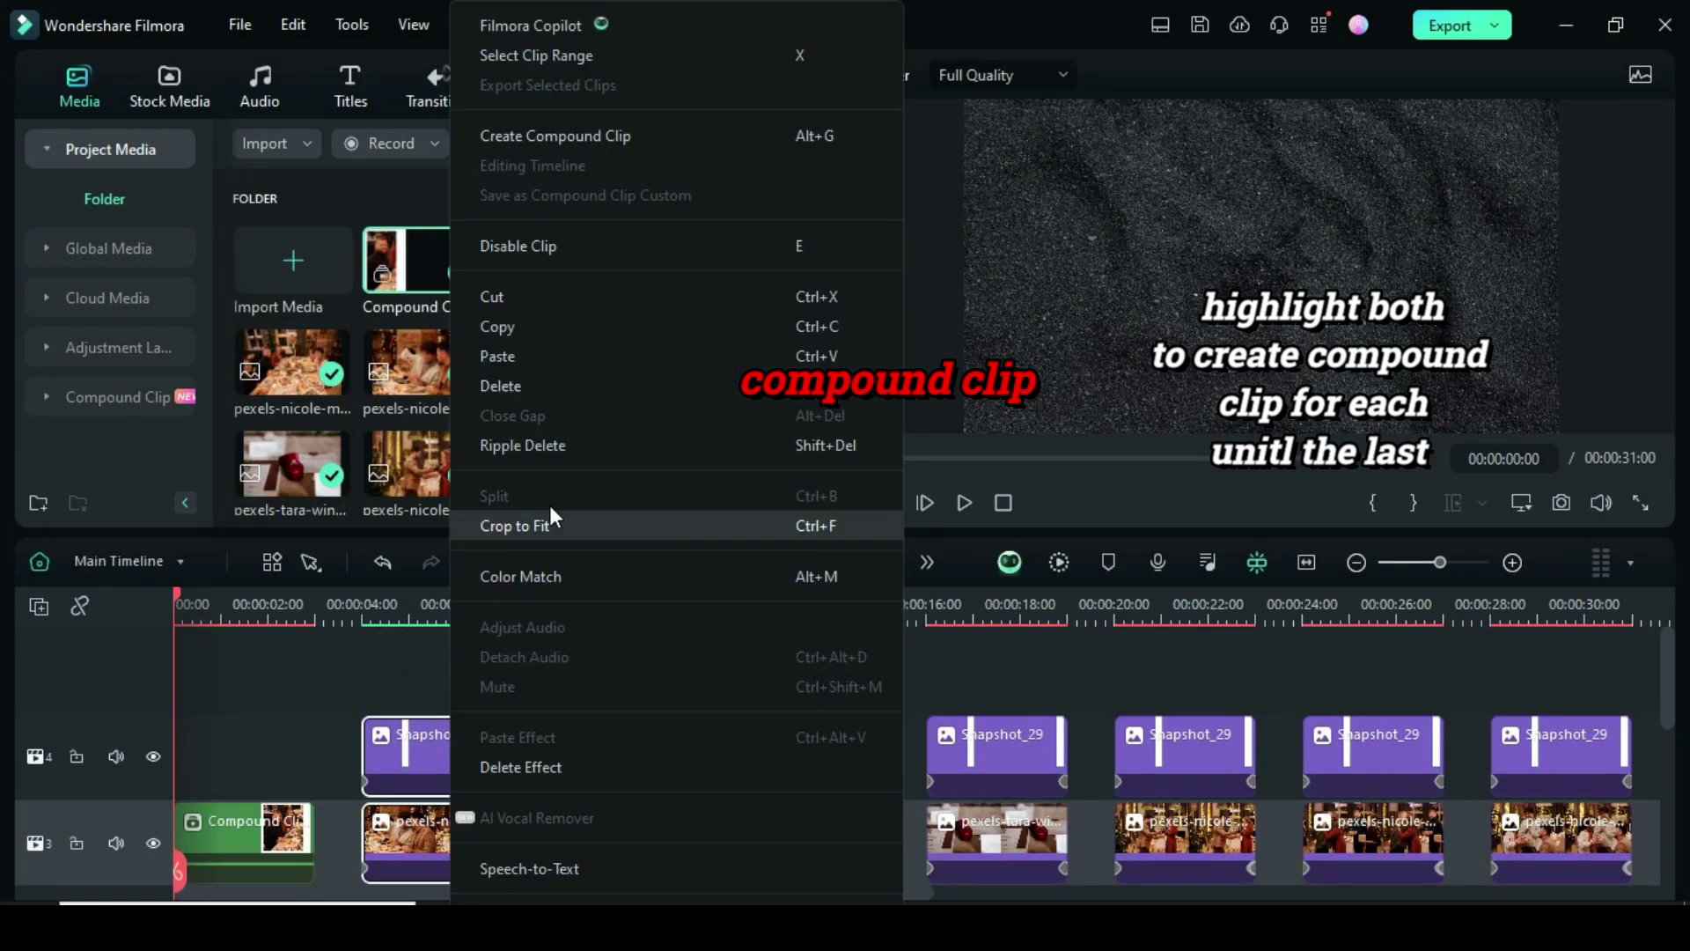
click(541, 137)
click(964, 488)
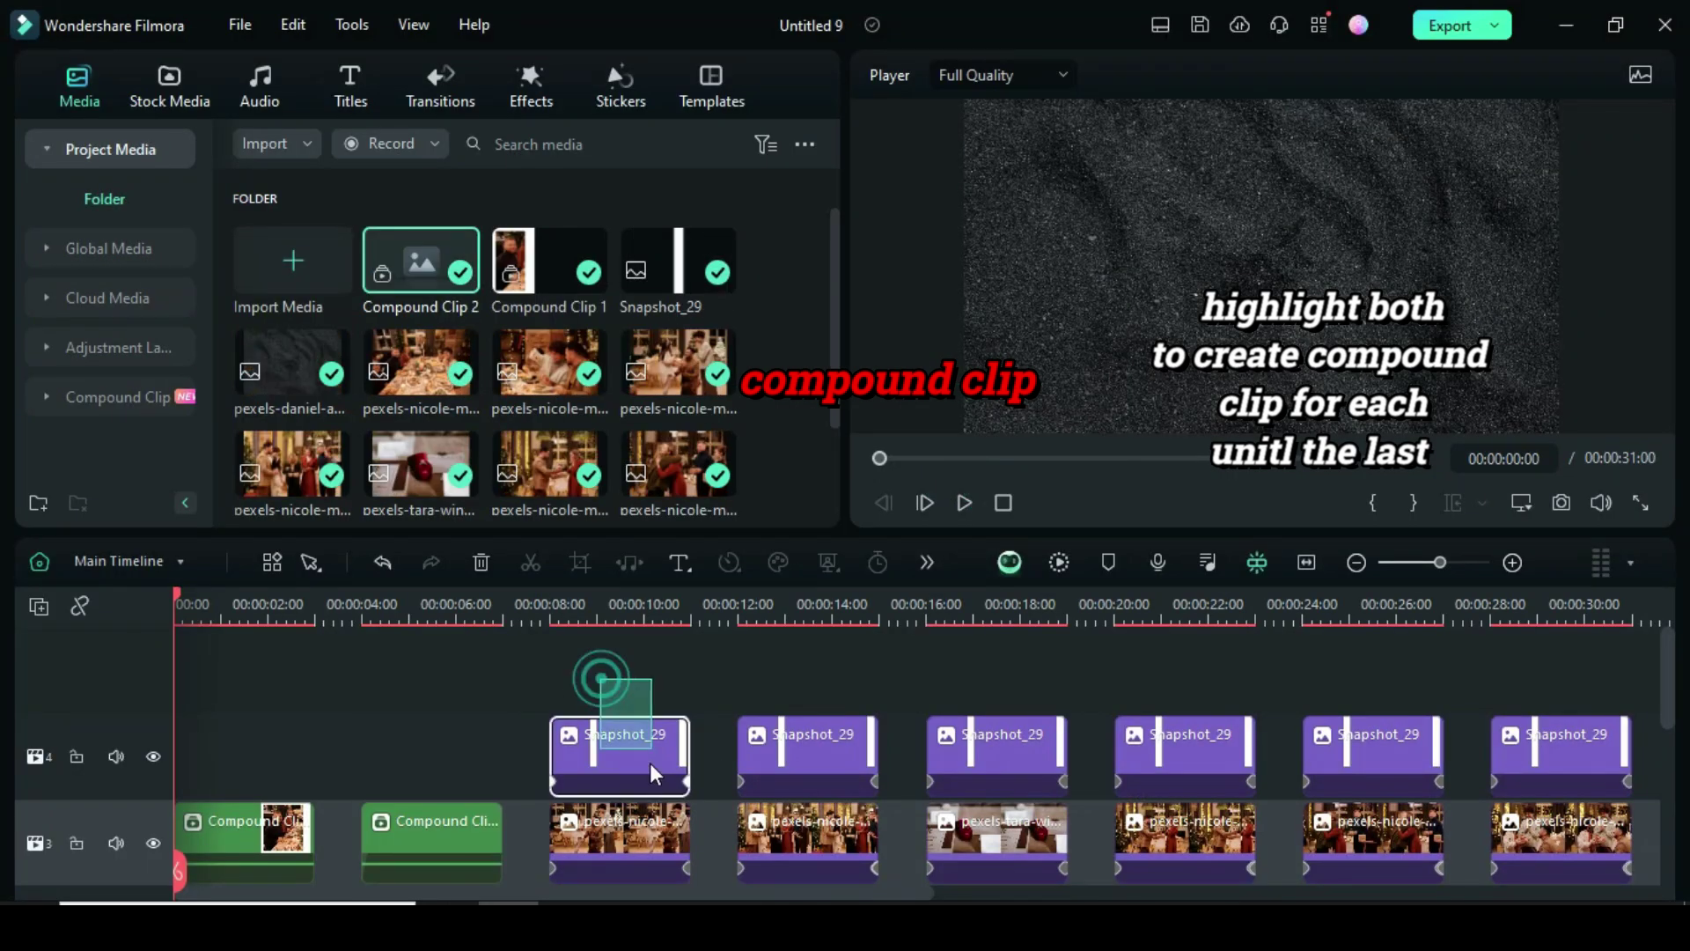
right_click(625, 764)
click(741, 136)
click(959, 483)
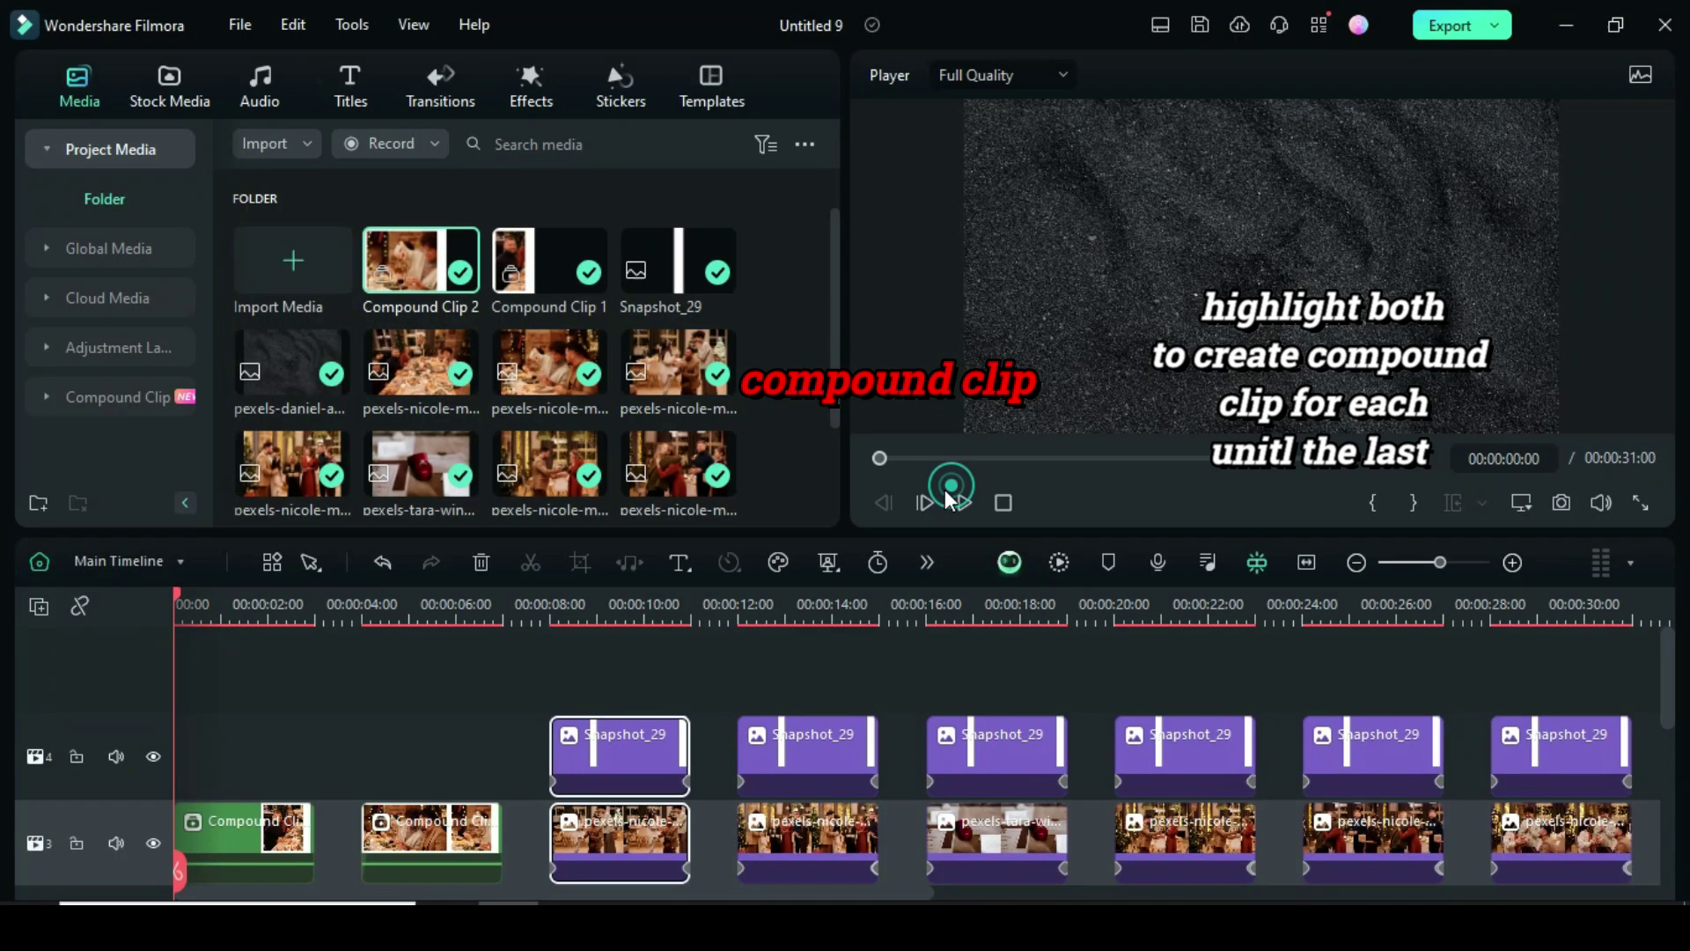
right_click(862, 855)
click(925, 133)
click(955, 479)
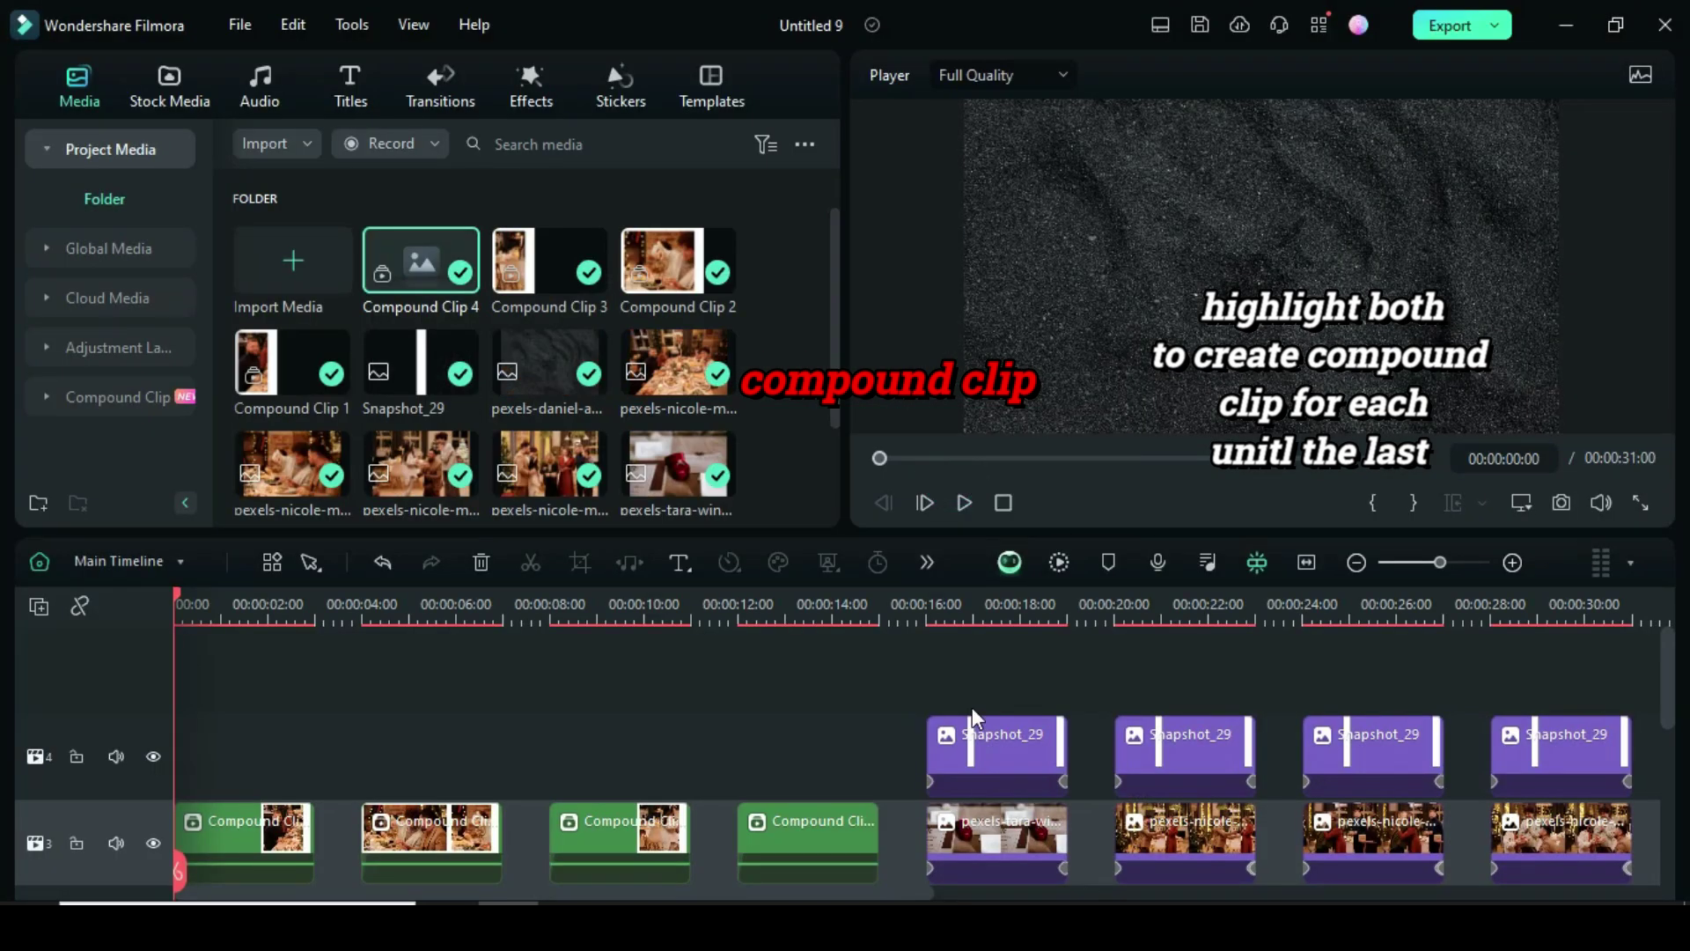
Merge the remaining four pairs into Compound Clips 5 through 8, then fit the timeline
click(972, 740)
ctrl+click(1017, 825)
right_click(1018, 788)
click(1133, 134)
click(958, 485)
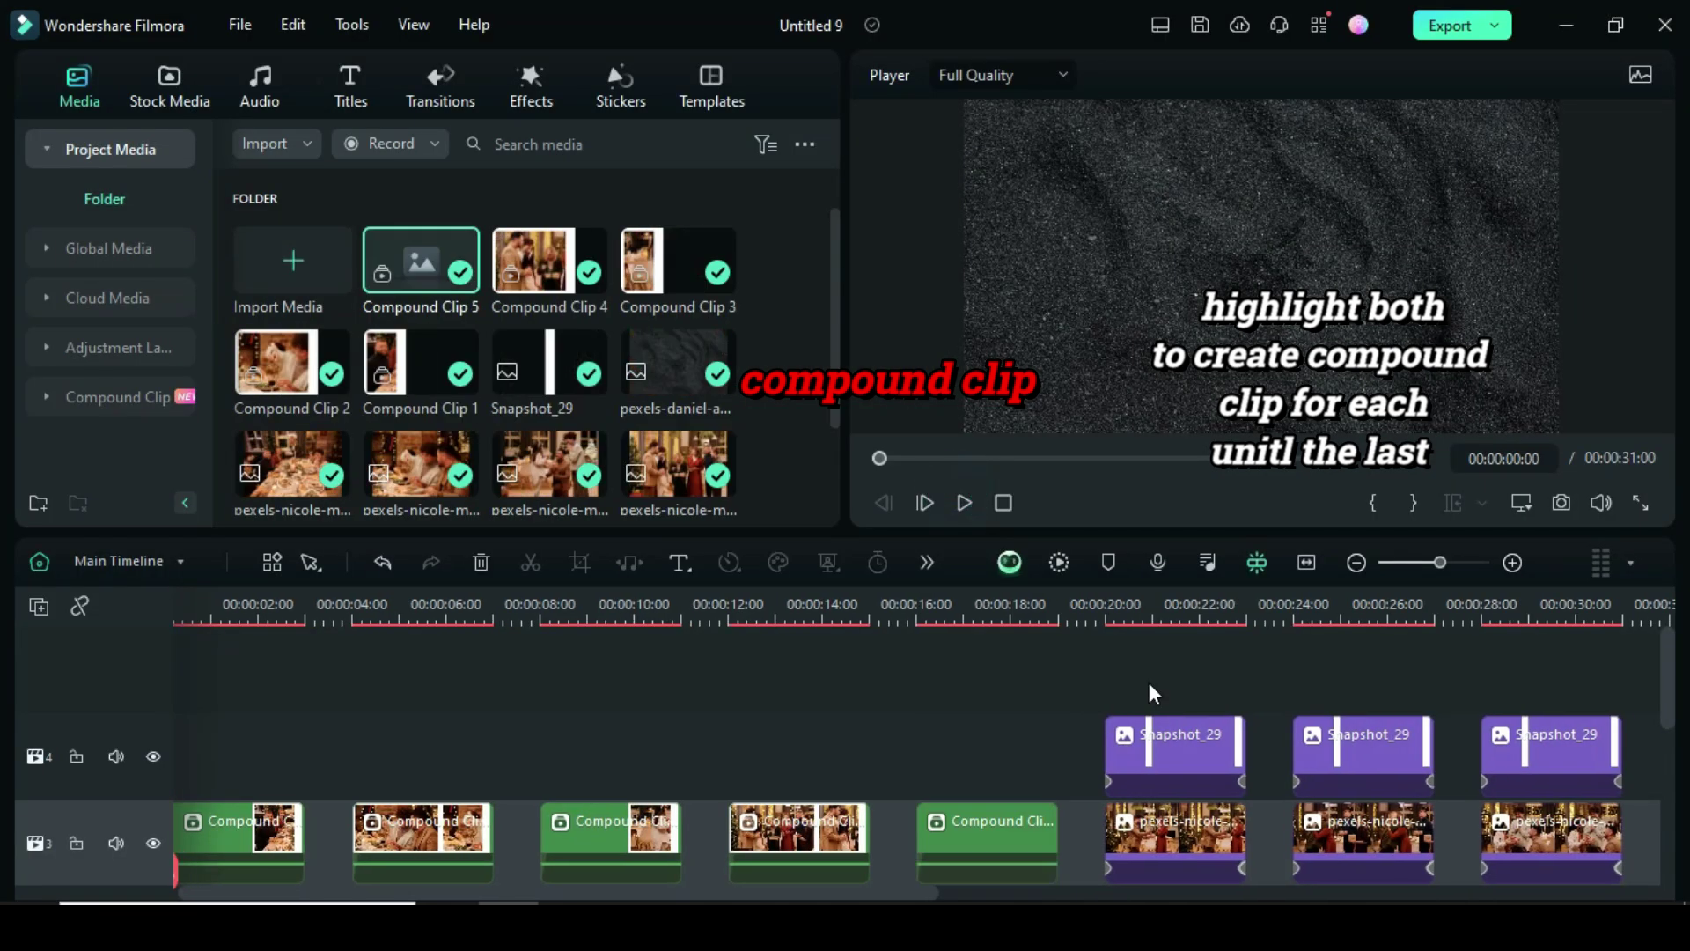
right_click(1178, 733)
click(1250, 148)
click(958, 483)
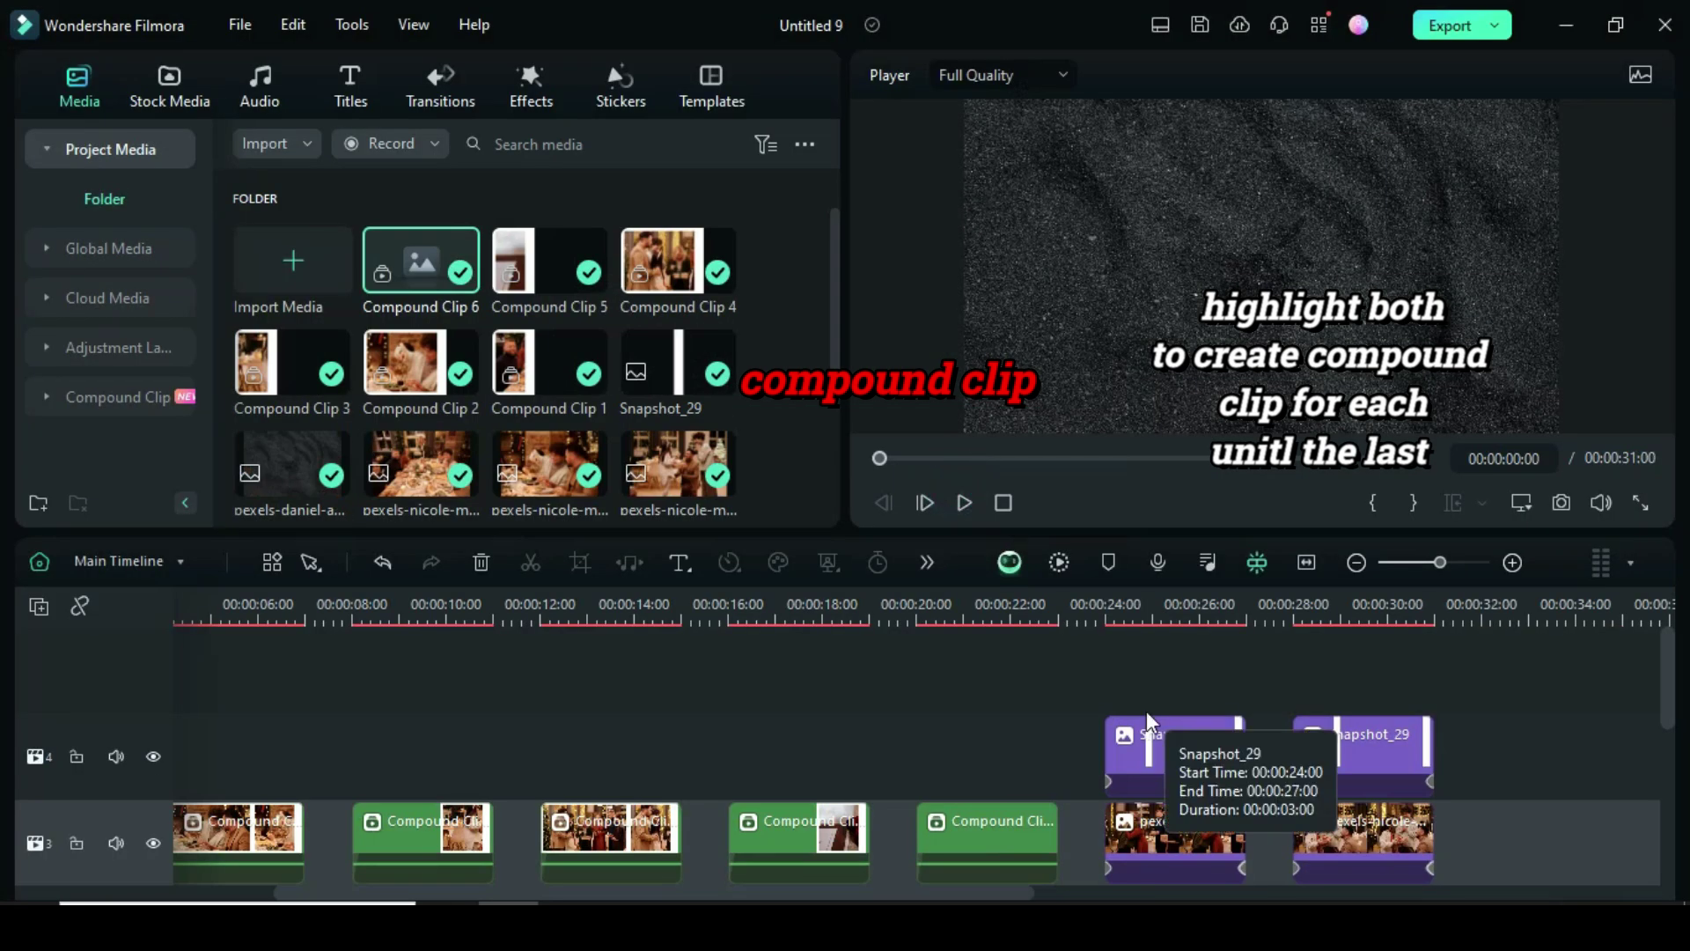
right_click(1193, 758)
click(1279, 140)
click(957, 491)
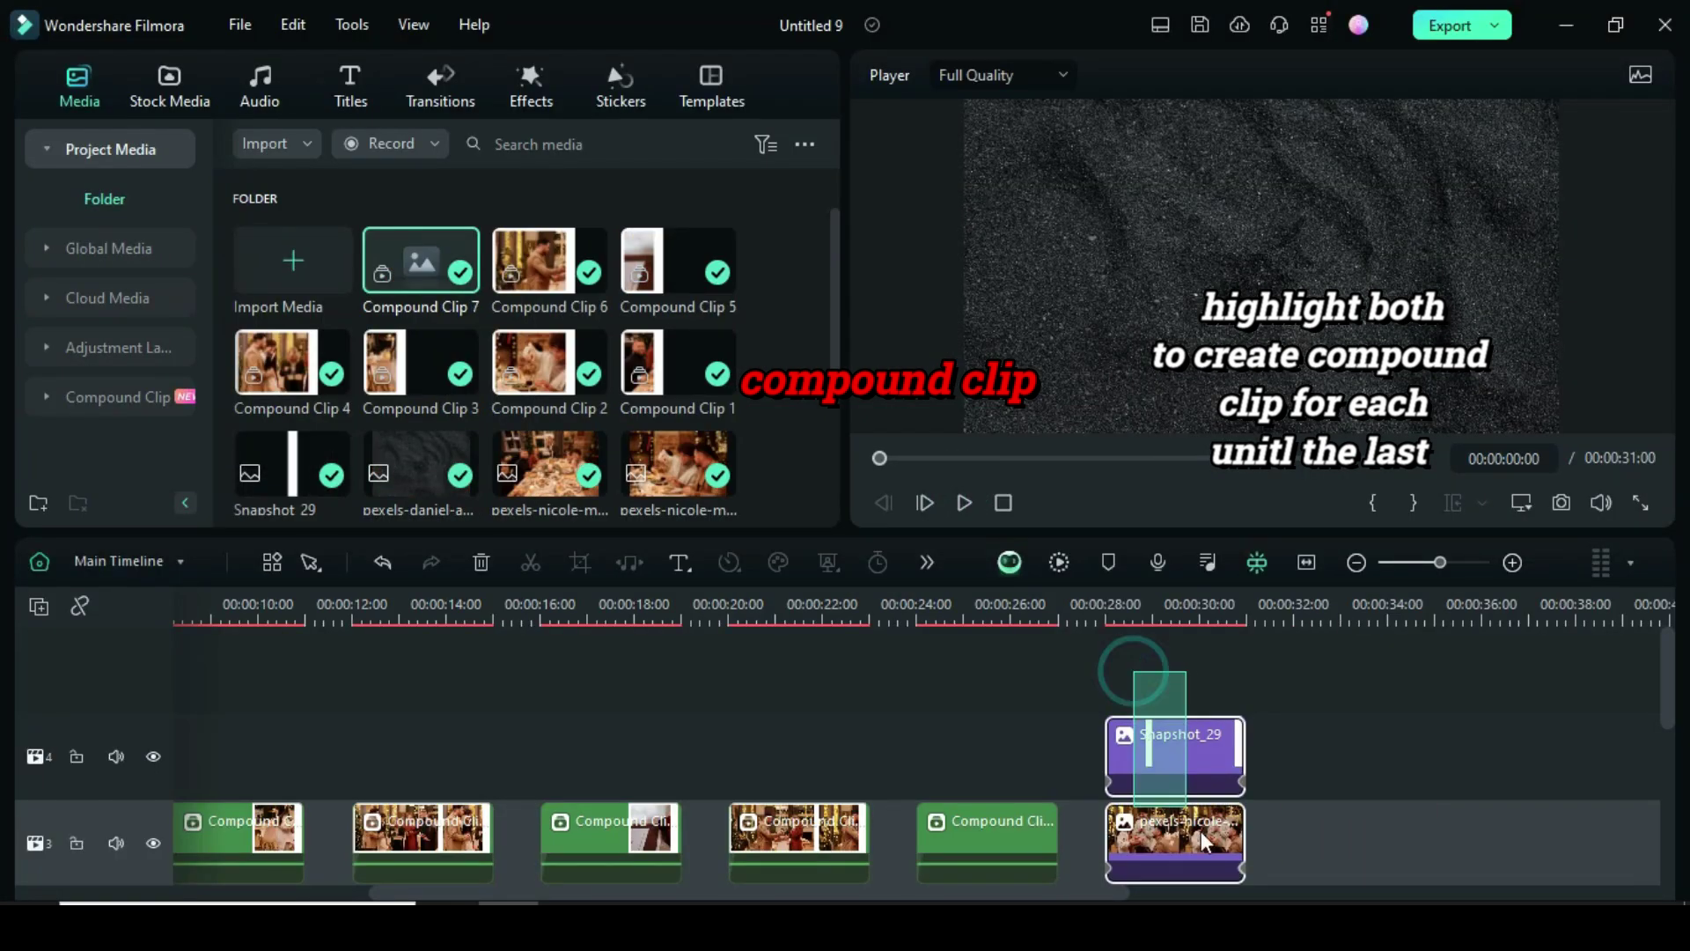
right_click(1214, 863)
click(1216, 139)
click(966, 483)
click(1306, 559)
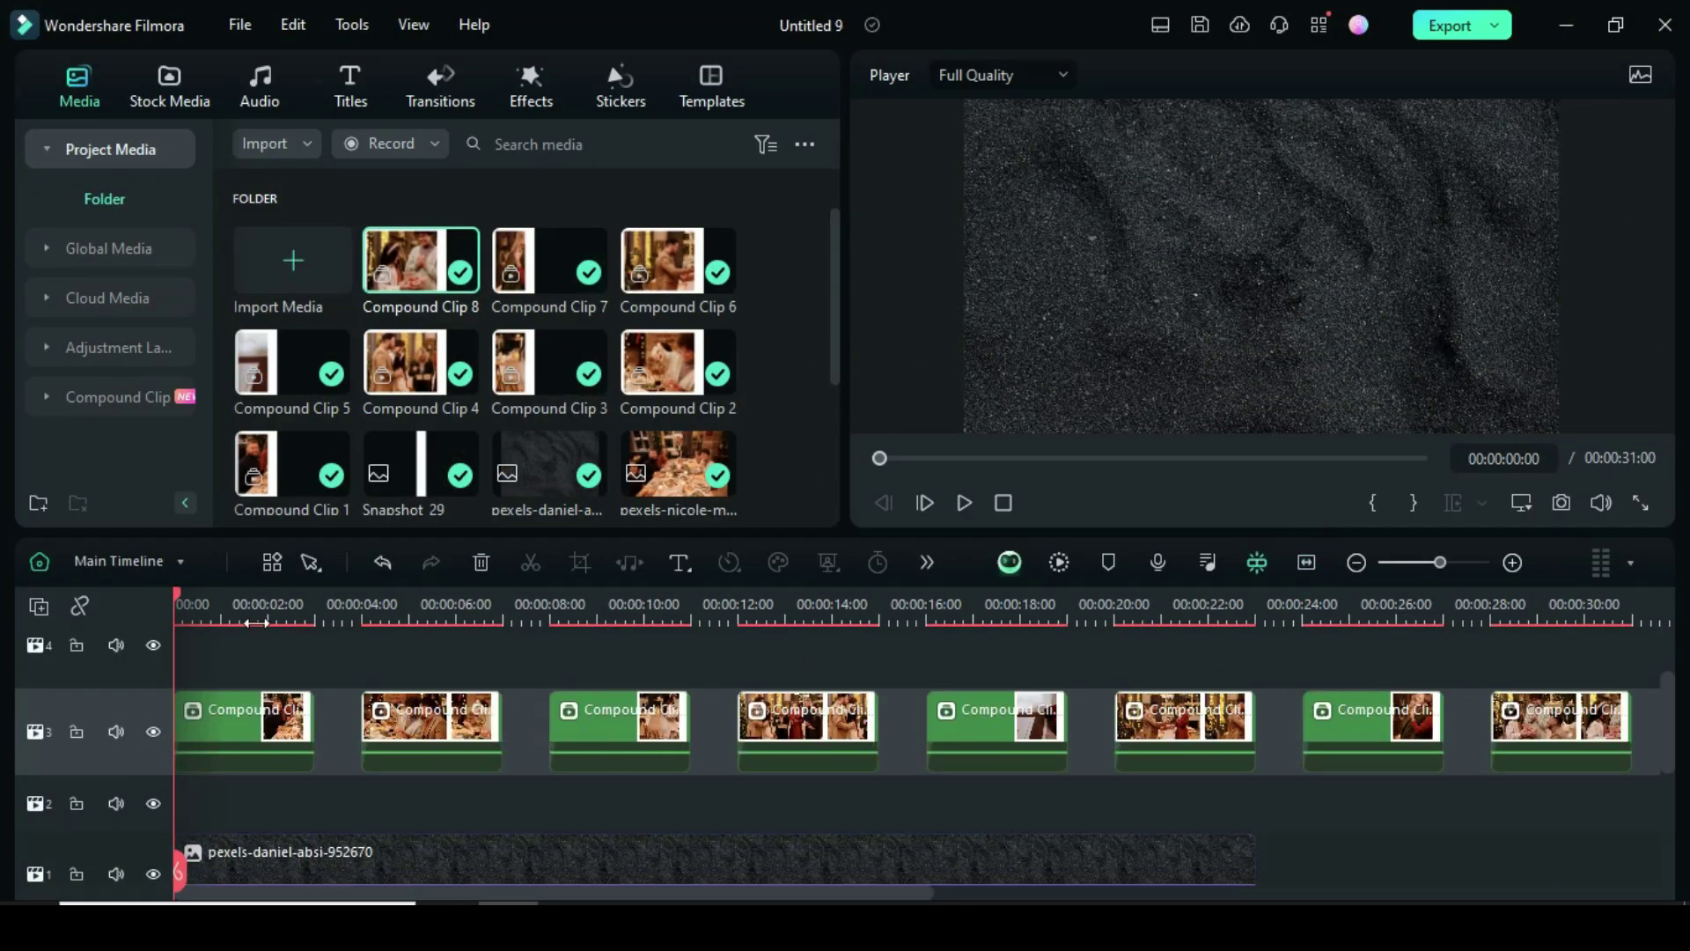
scroll(334, 675, up, 2)
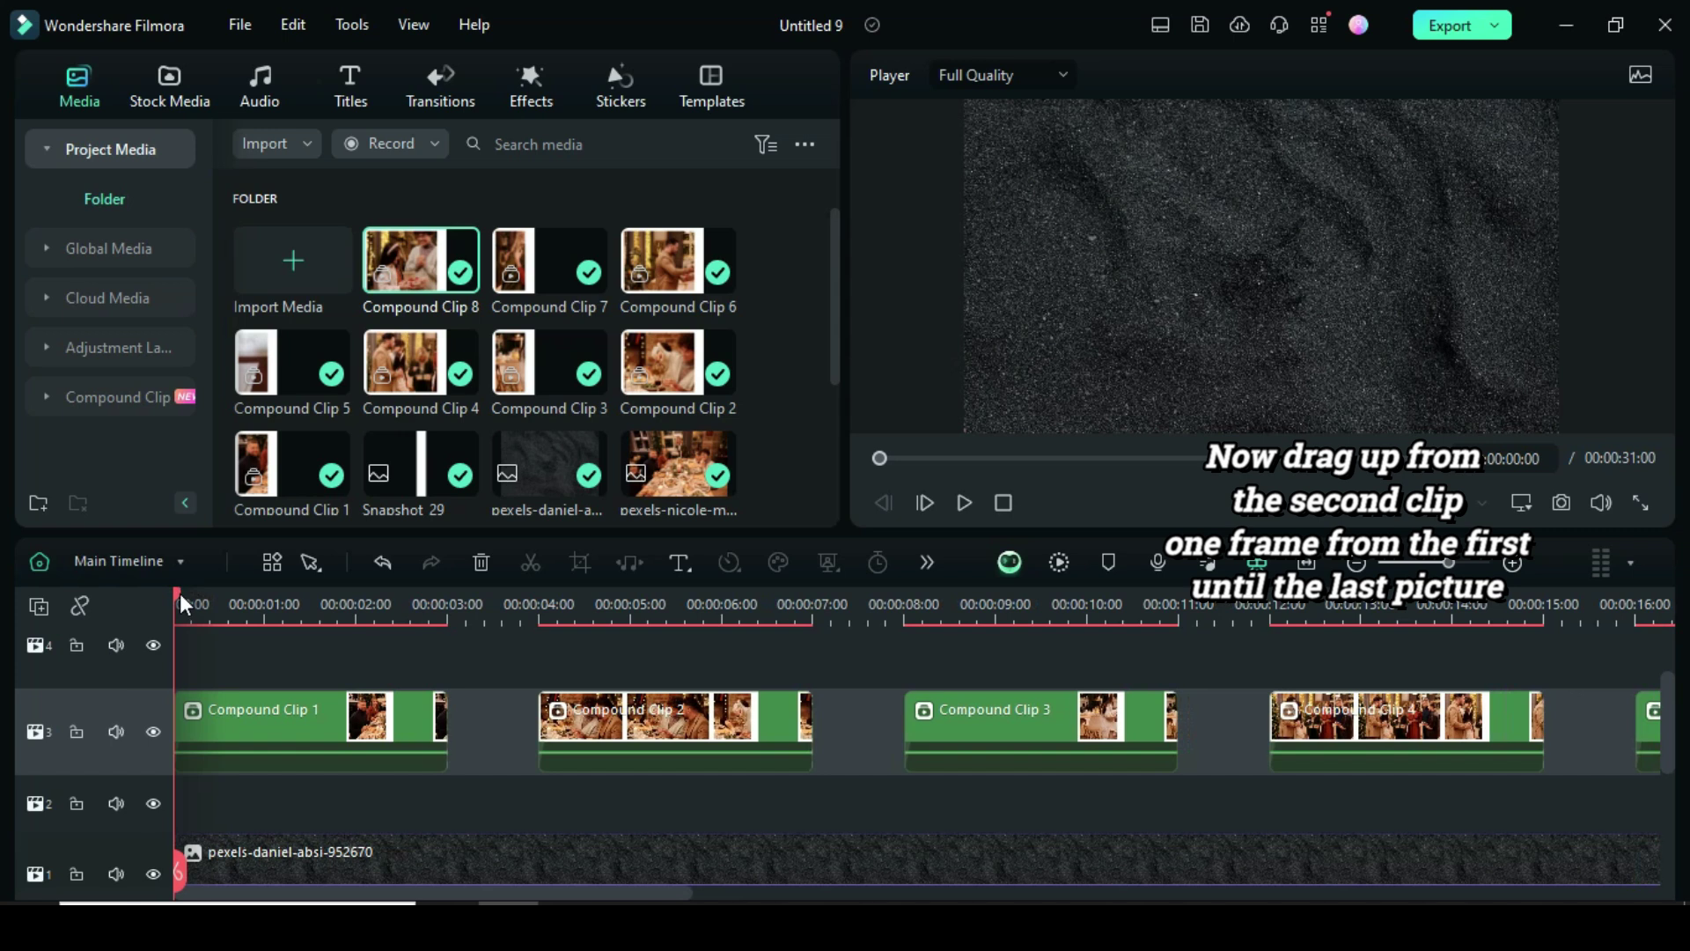
Raise Compound Clips 2 and 3 onto higher tracks, each starting just before the previous clip ends
click(431, 625)
drag(608, 724, 577, 691)
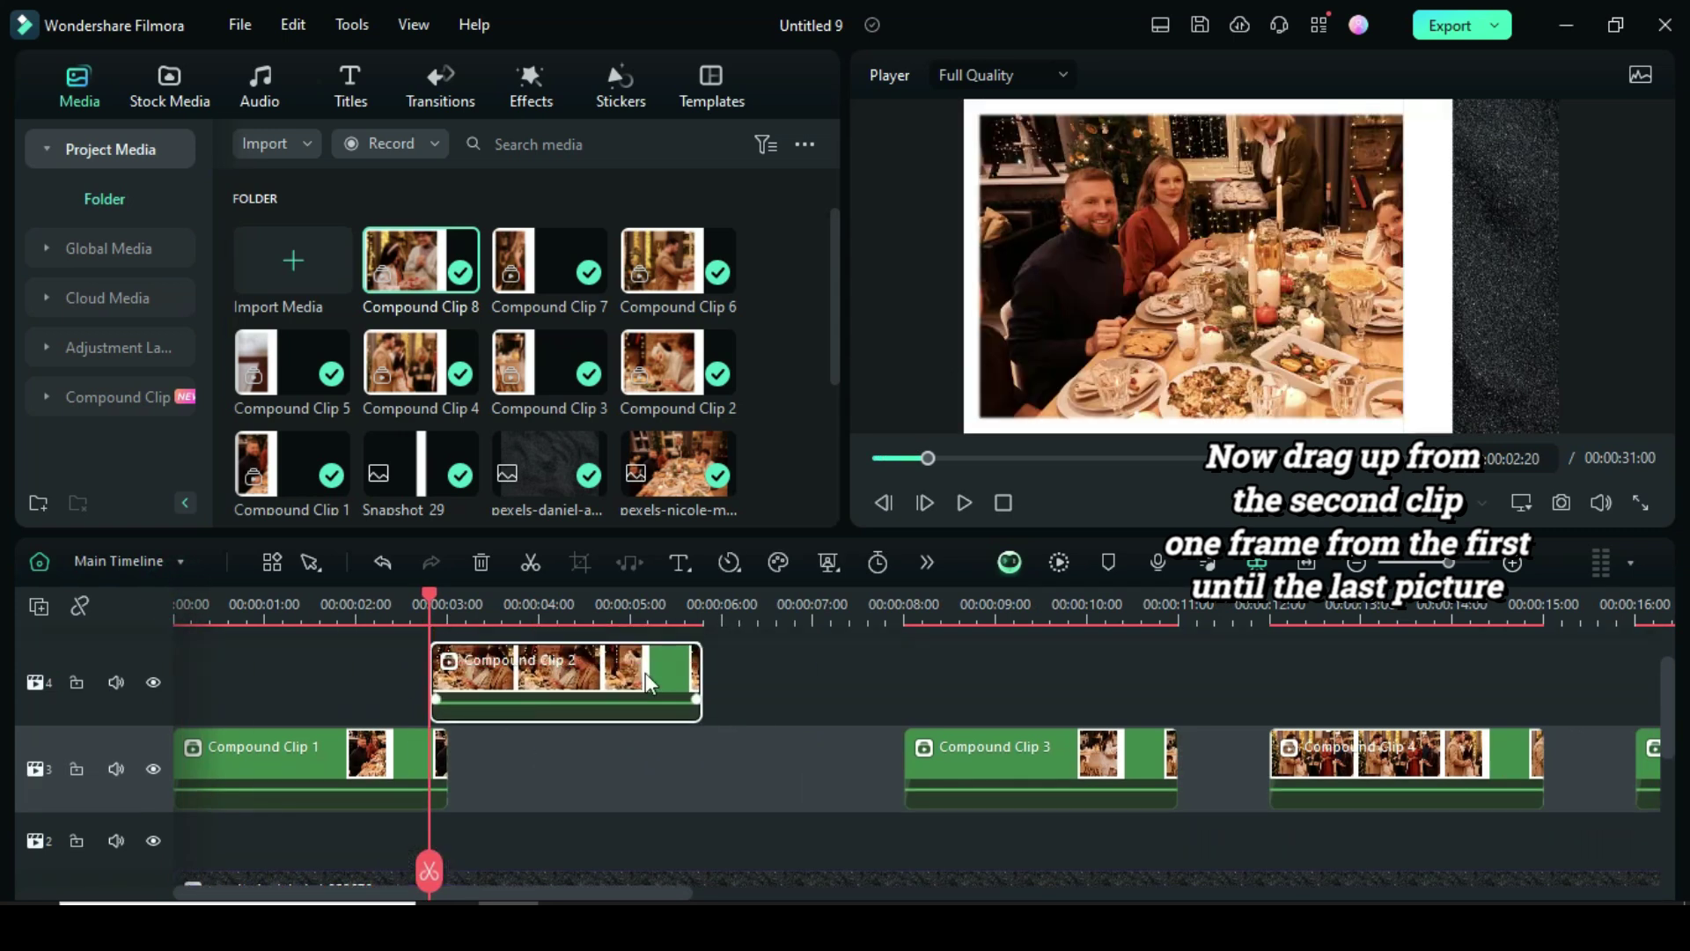
drag(428, 594, 686, 616)
drag(954, 802, 735, 651)
scroll(685, 600, down, 2)
Raise Compound Clips 4, 6 and 7 onto new top tracks to continue the staircase
click(690, 604)
scroll(846, 767, down, 2)
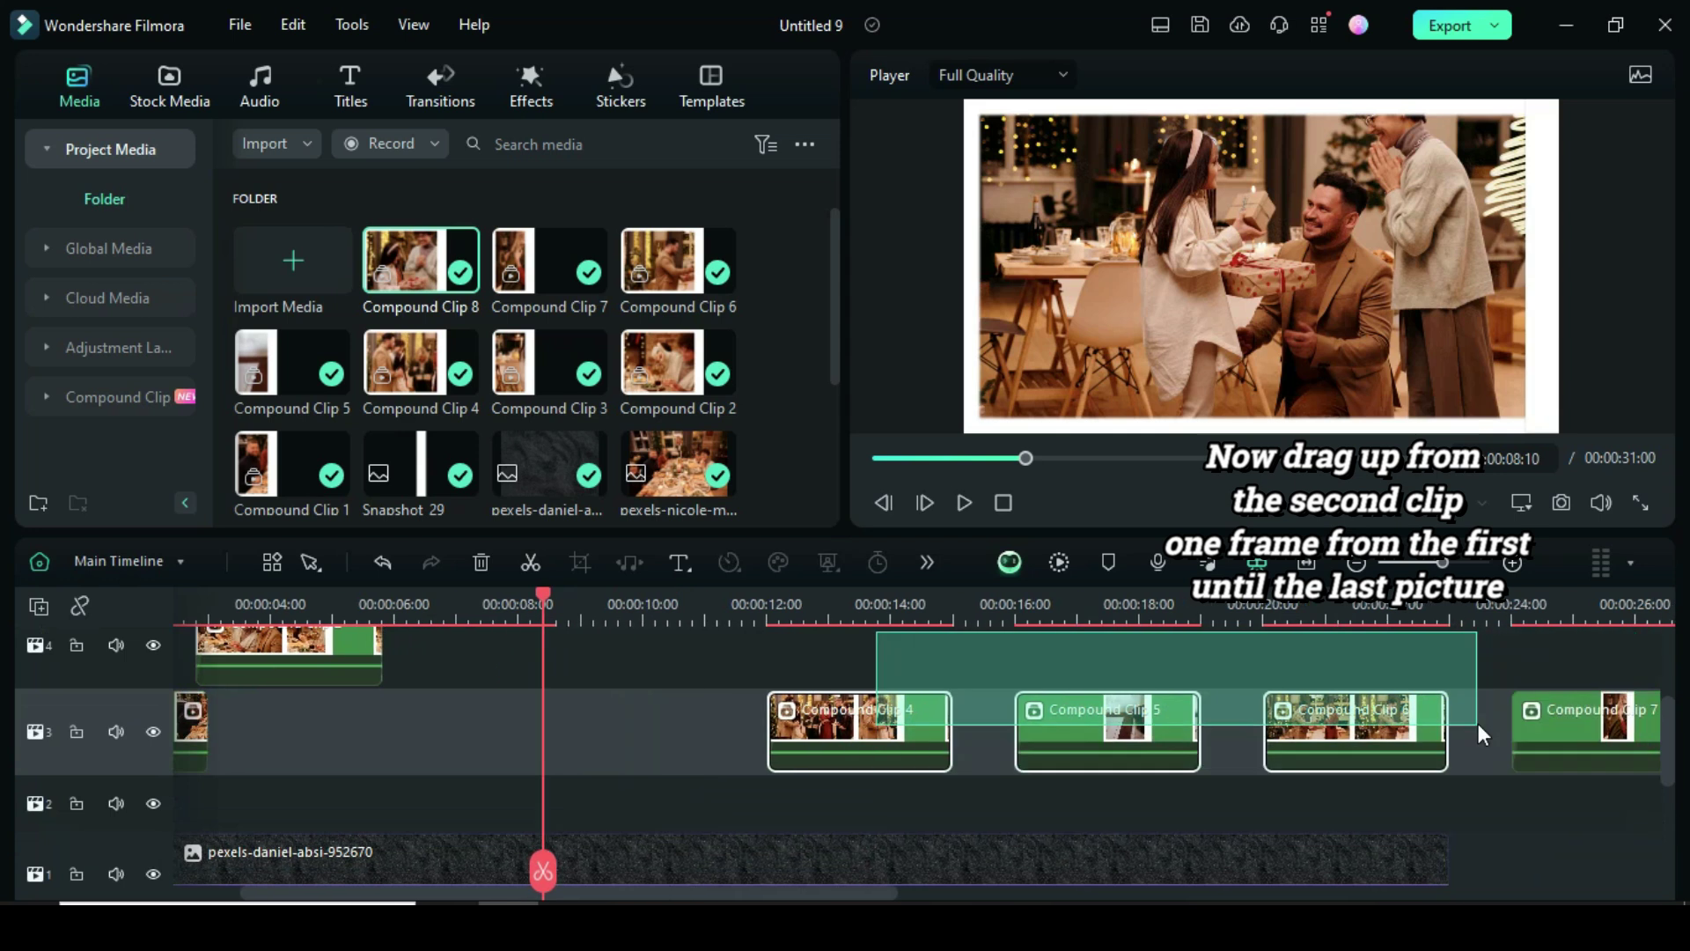
scroll(846, 767, right, 3)
click(828, 753)
scroll(827, 780, up, 2)
scroll(499, 746, left, 3)
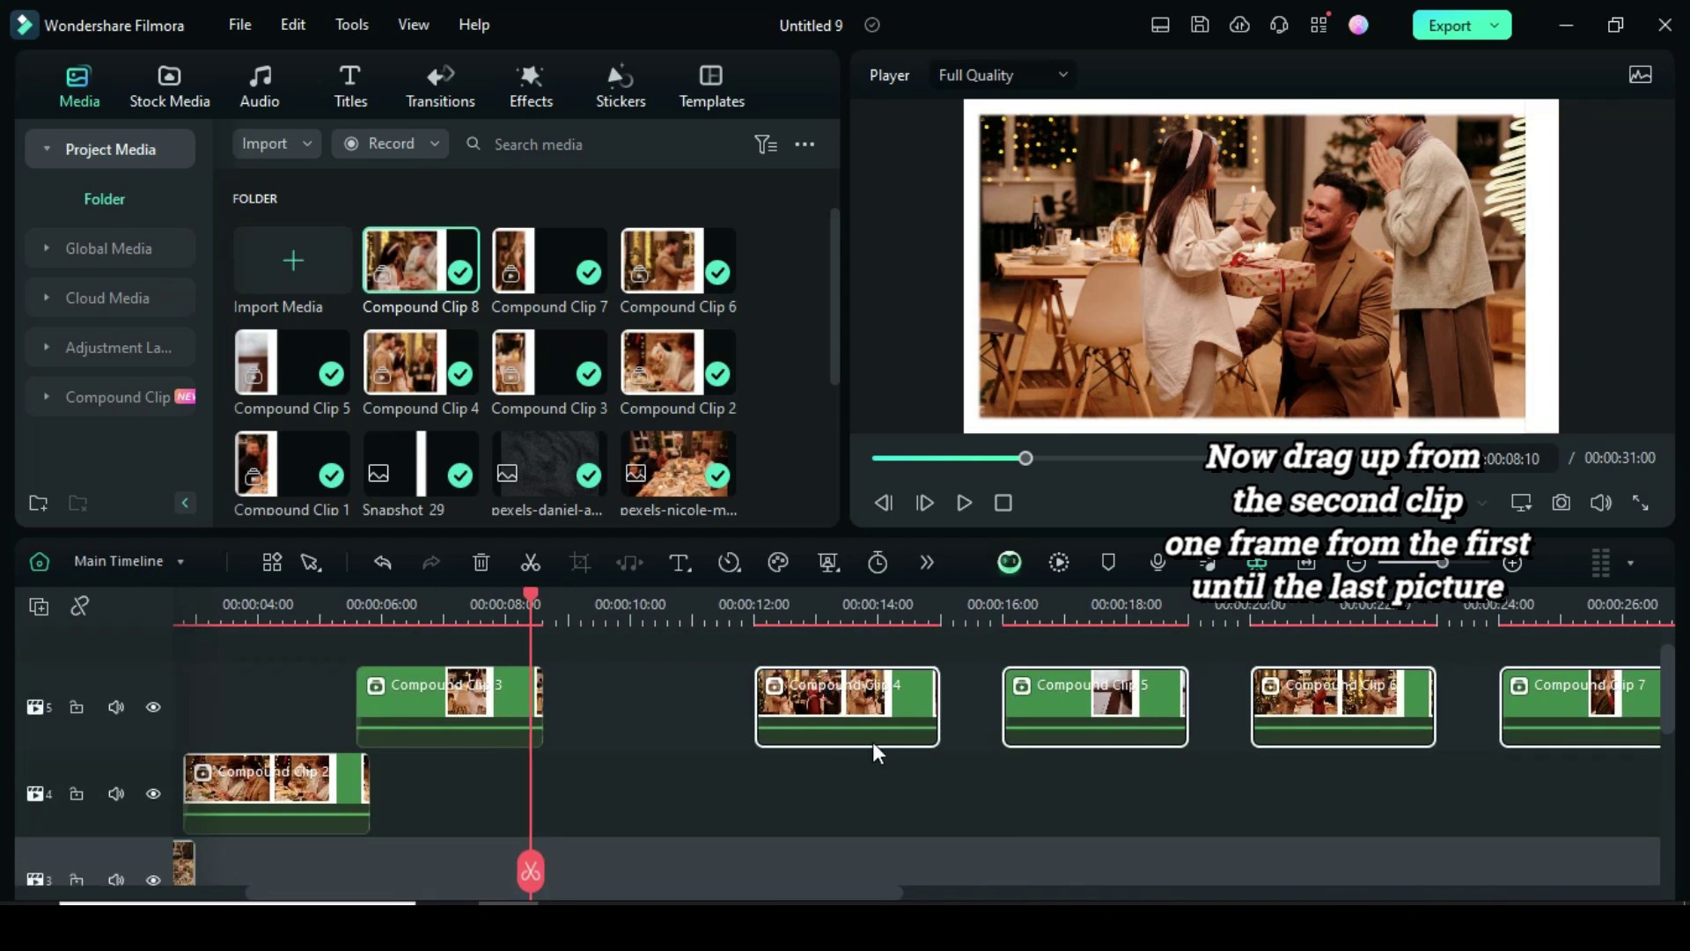
click(832, 735)
drag(832, 736, 534, 605)
drag(1044, 826, 817, 685)
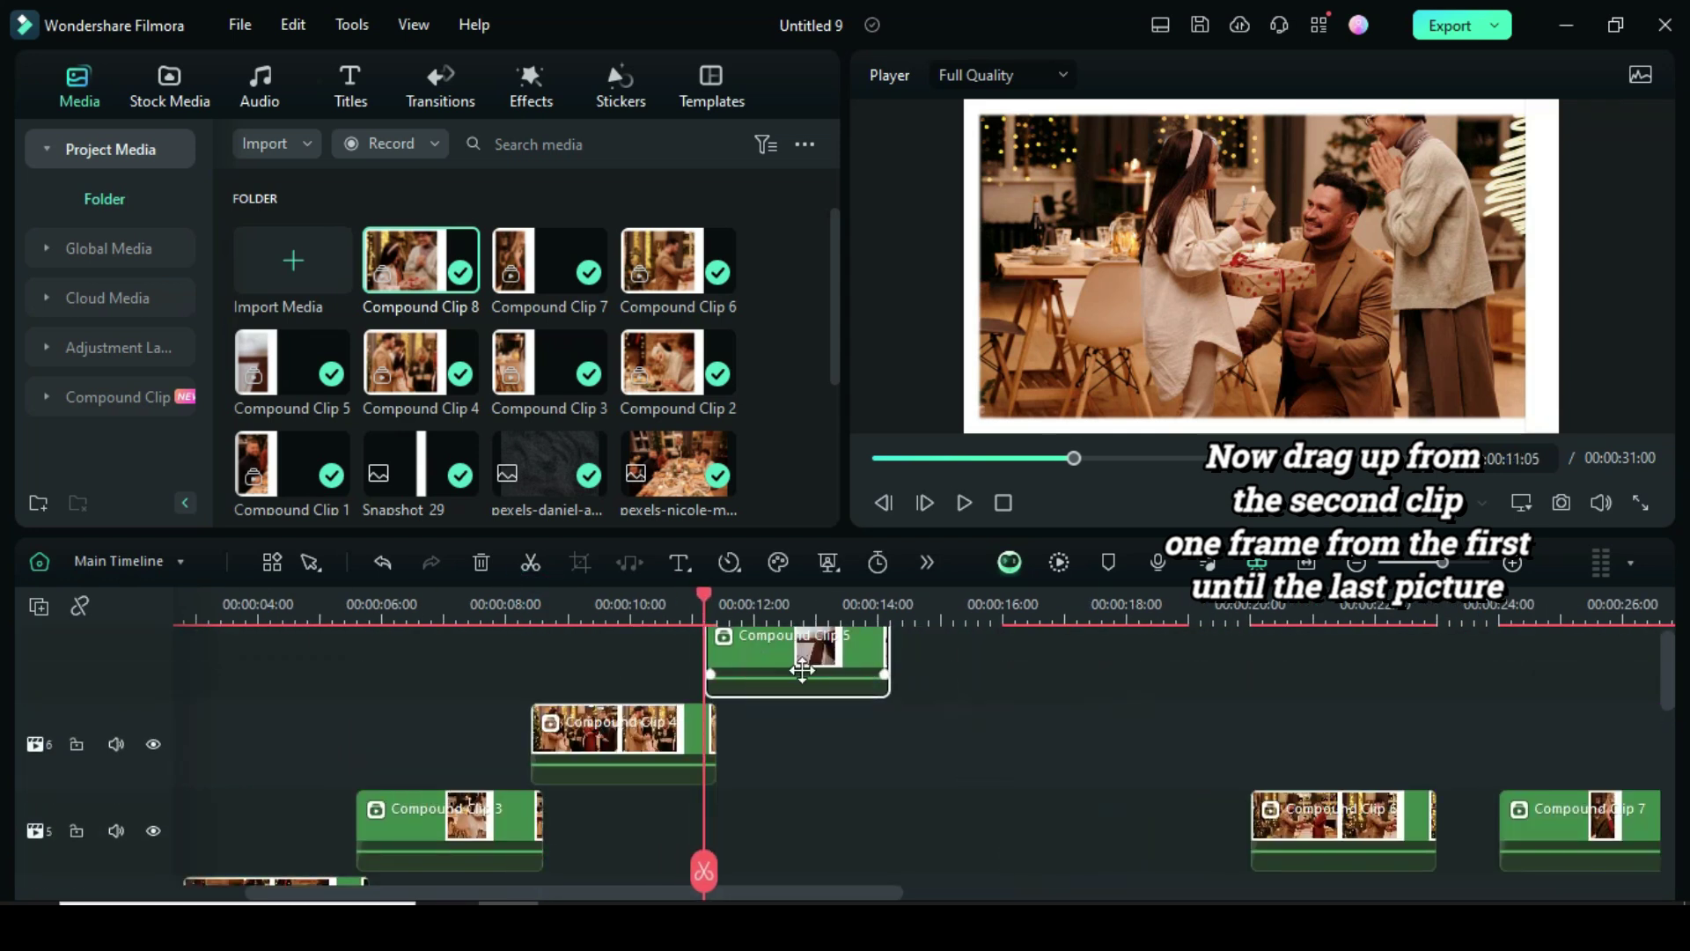
drag(732, 894, 974, 894)
click(784, 793)
mouse_move(756, 812)
mouse_down()
mouse_move(793, 740)
mouse_move(588, 753)
mouse_up()
scroll(793, 740, up, 1)
scroll(793, 739, left, 2)
drag(1087, 781, 754, 748)
drag(1114, 753, 932, 753)
scroll(933, 752, down, 1)
key(Home)
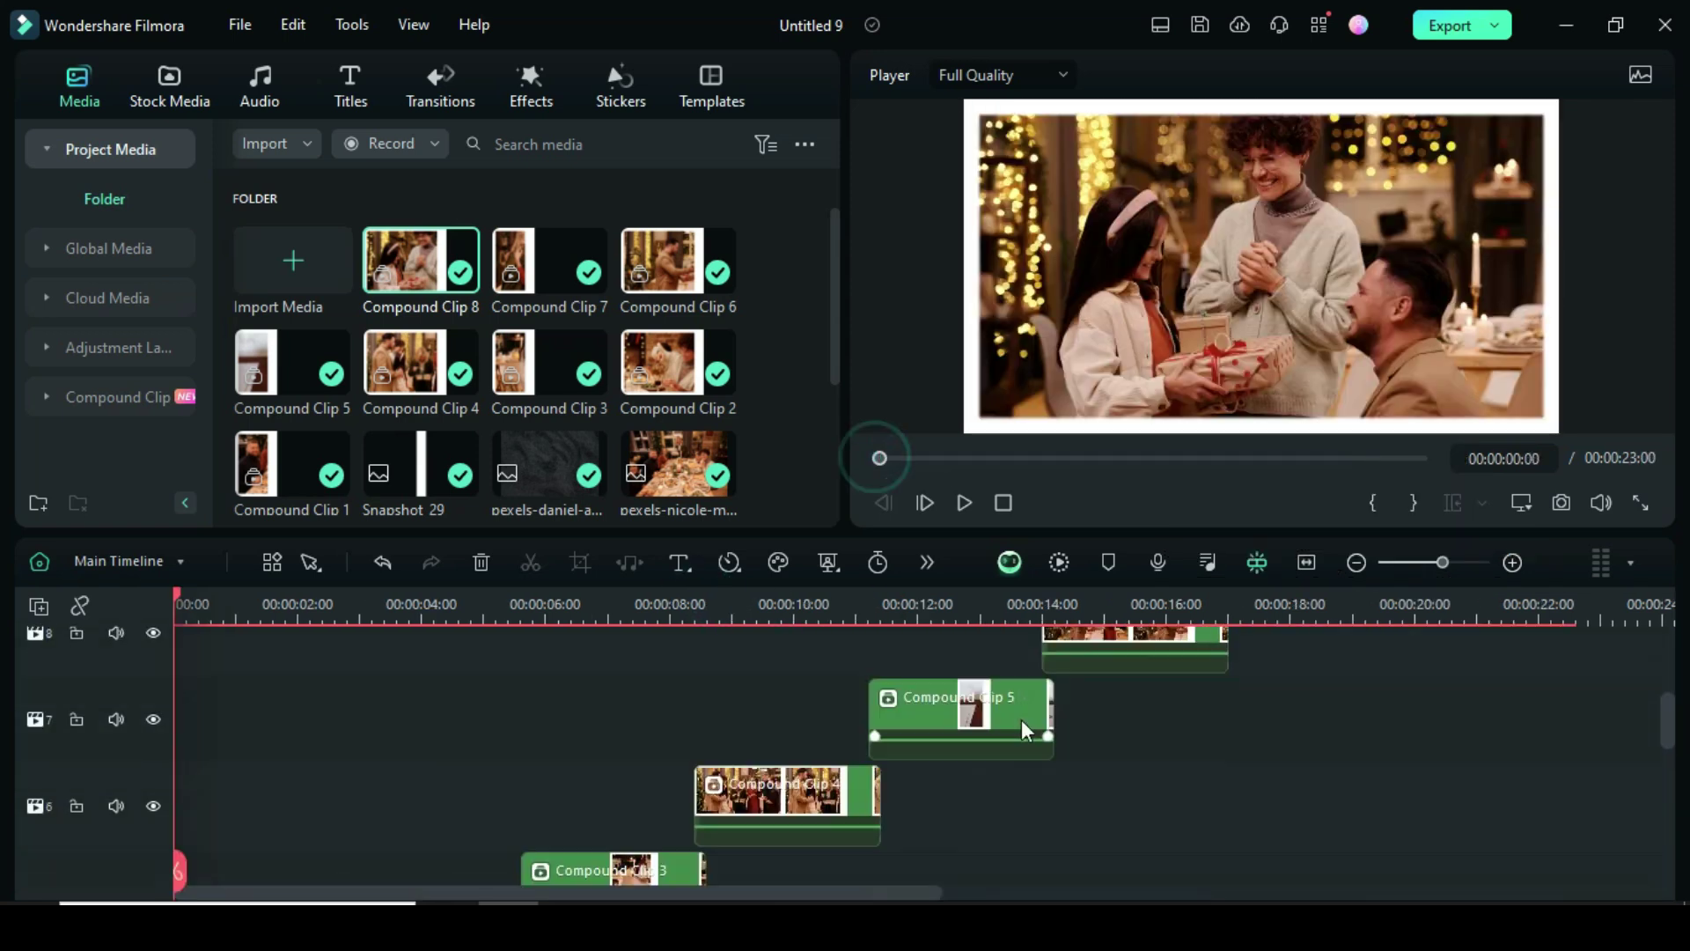
scroll(1022, 720, down, 3)
scroll(1021, 720, up, 3)
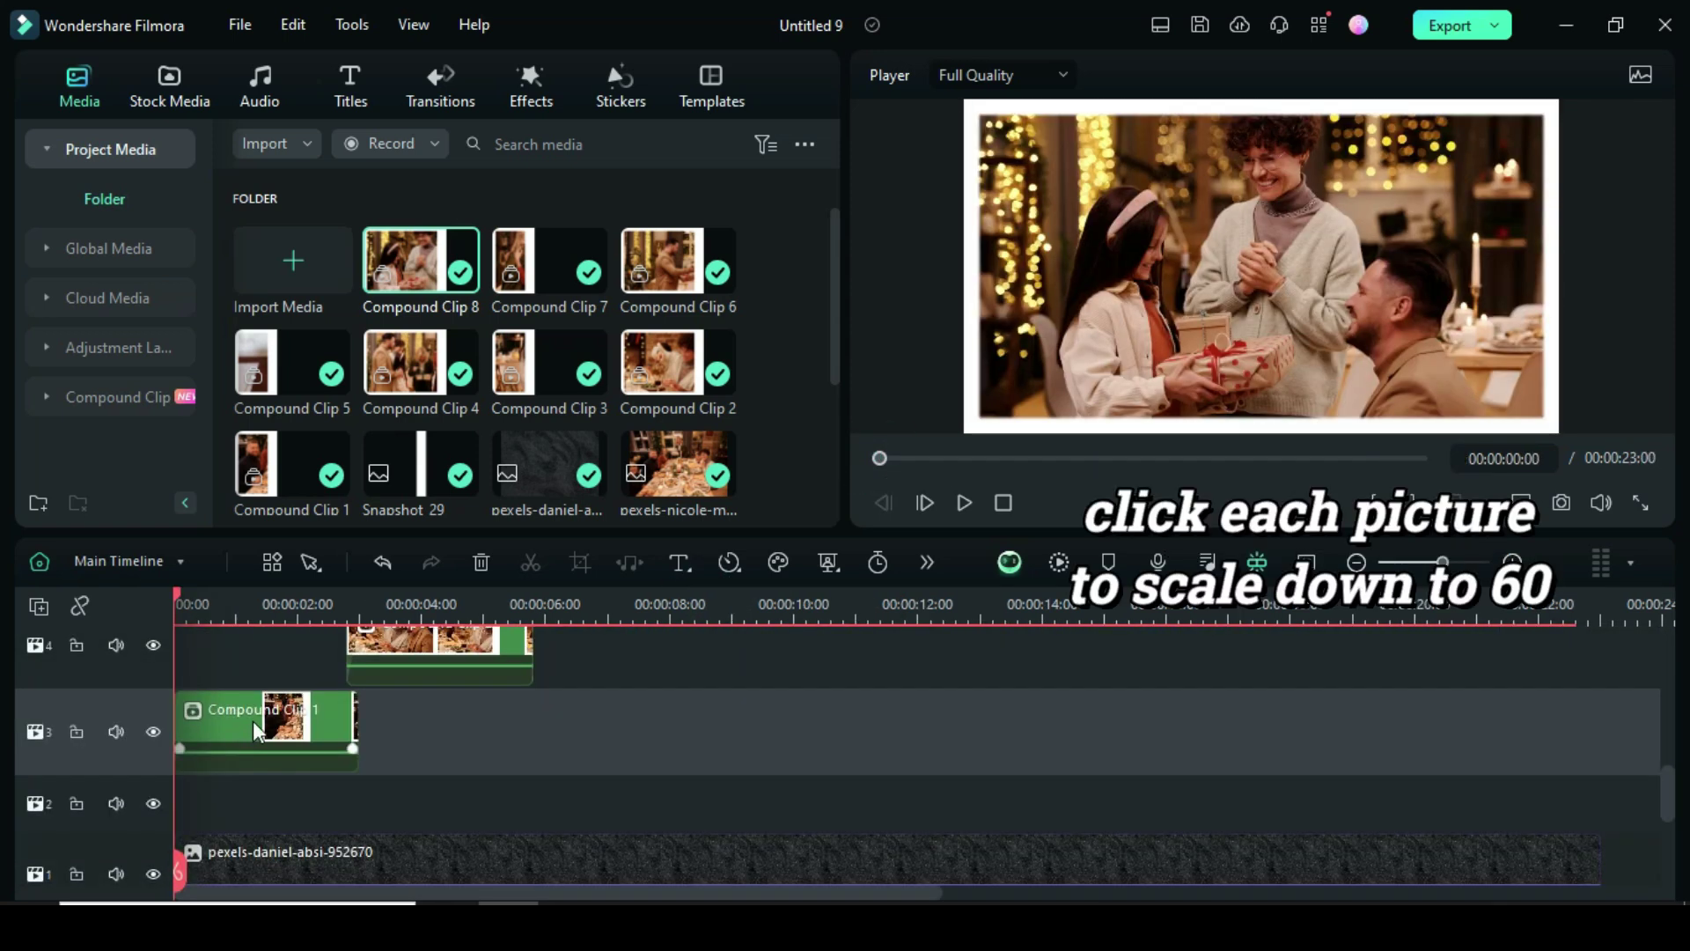
Scale Compound Clips 2, 3 and 4 down to 60%
click(264, 720)
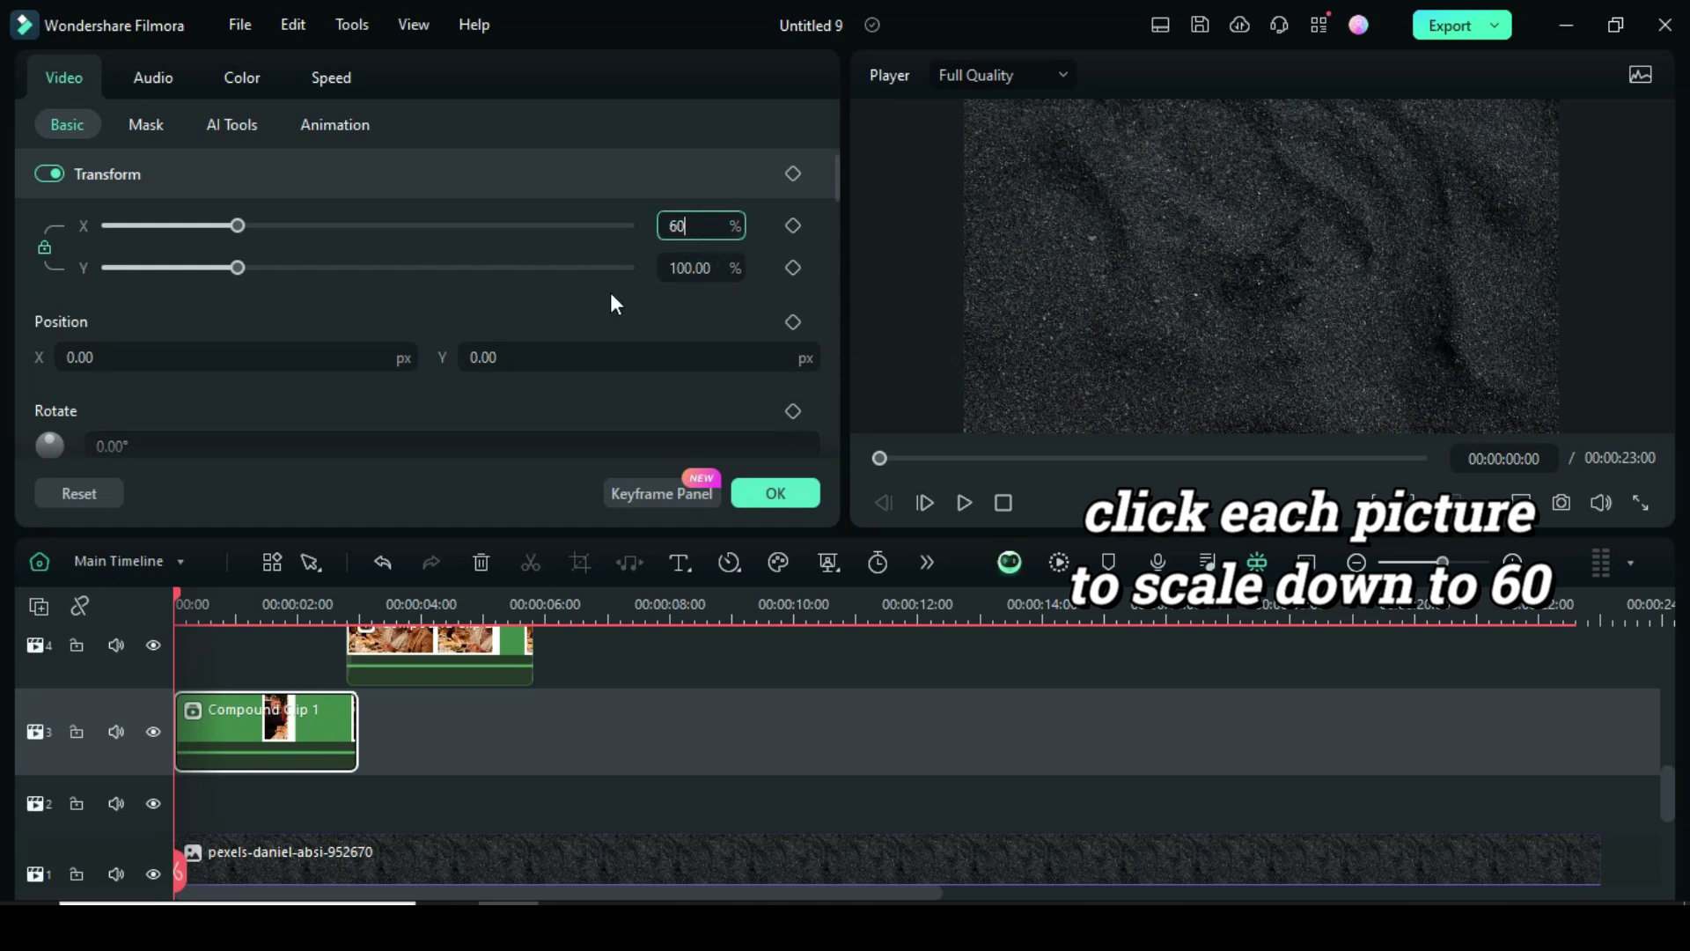
scroll(529, 688, up, 1)
click(457, 713)
text(6)
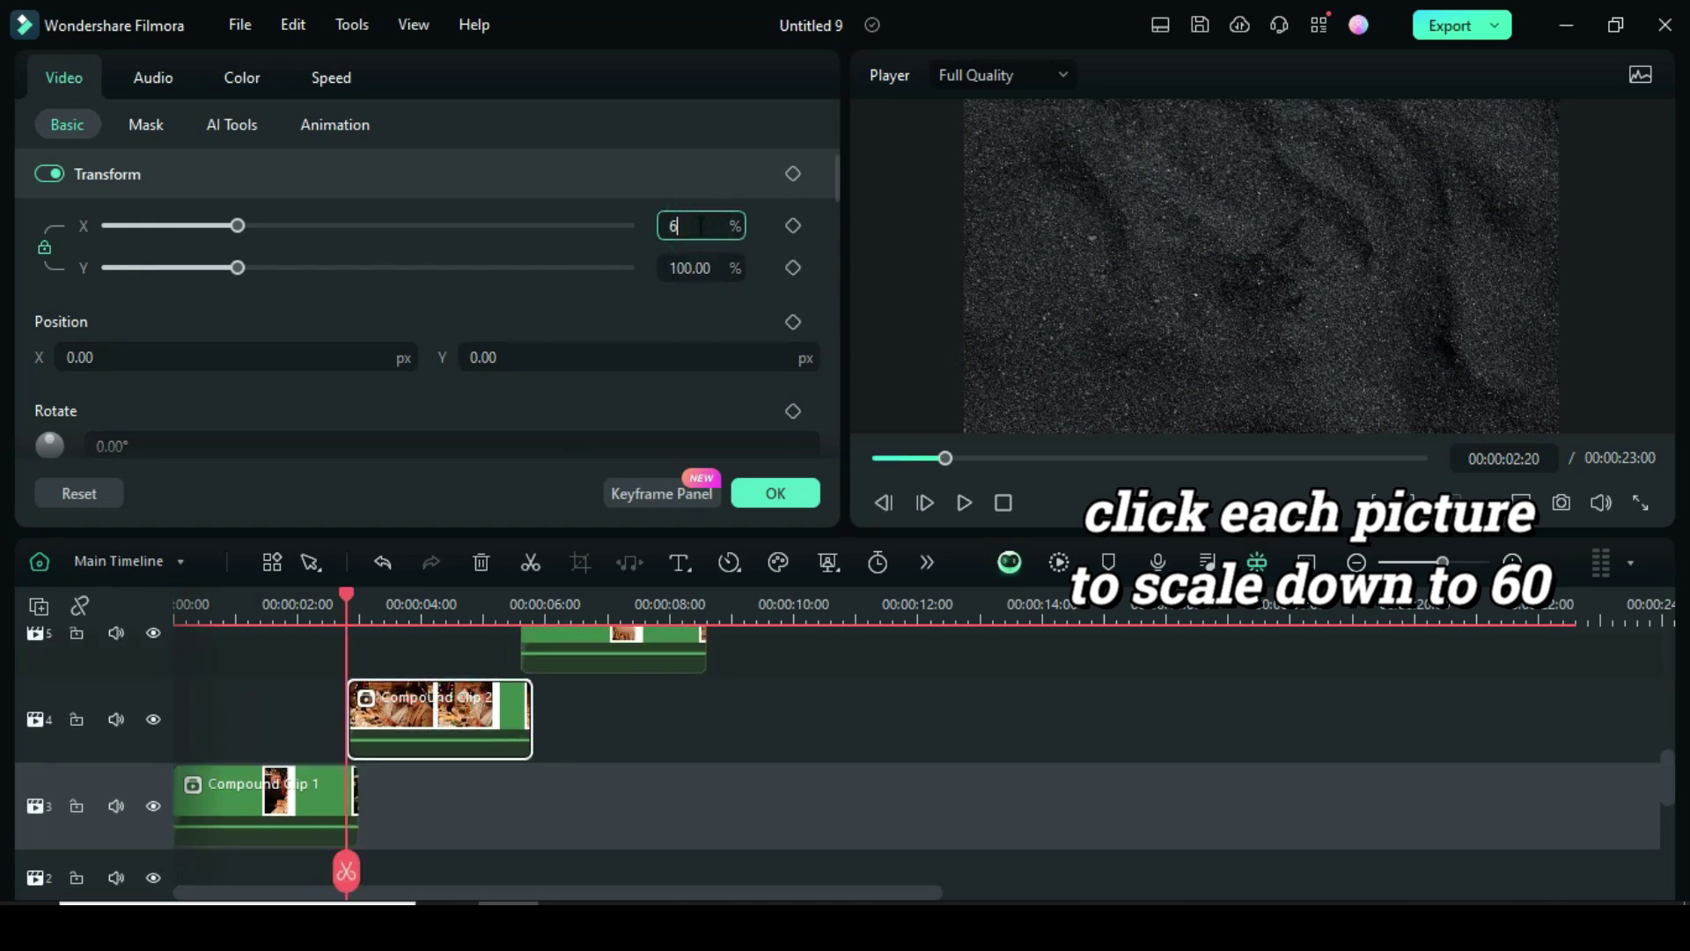
text(0)
key(Return)
scroll(650, 696, up, 1)
click(651, 696)
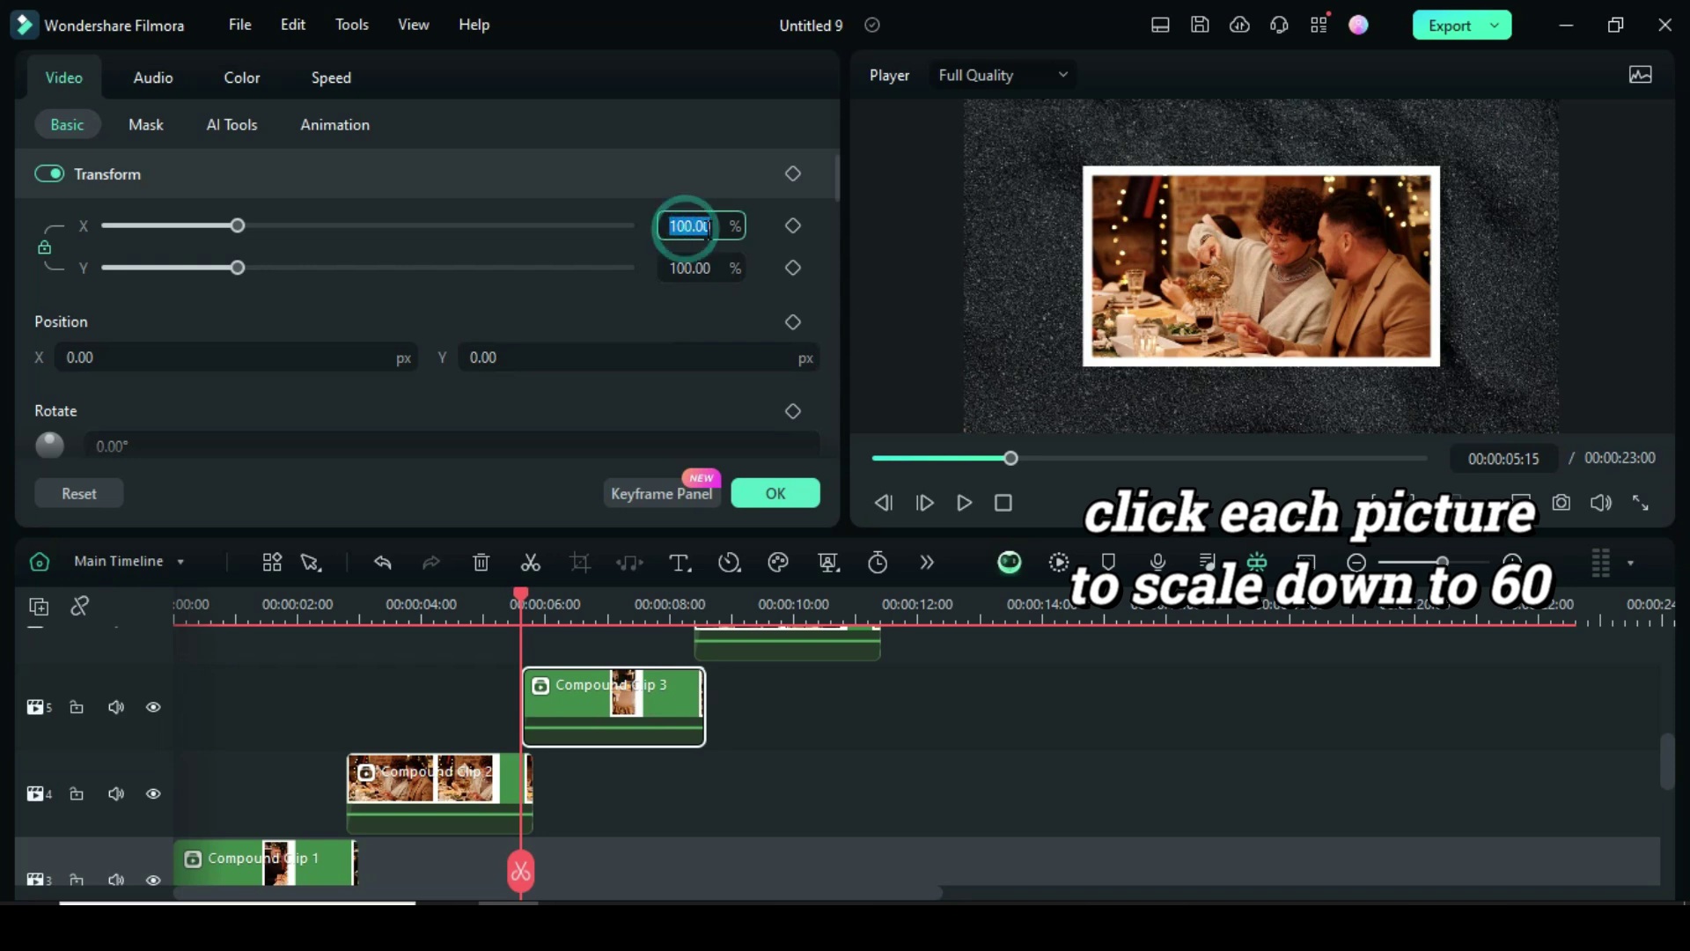
text(60)
key(Return)
scroll(790, 700, up, 1)
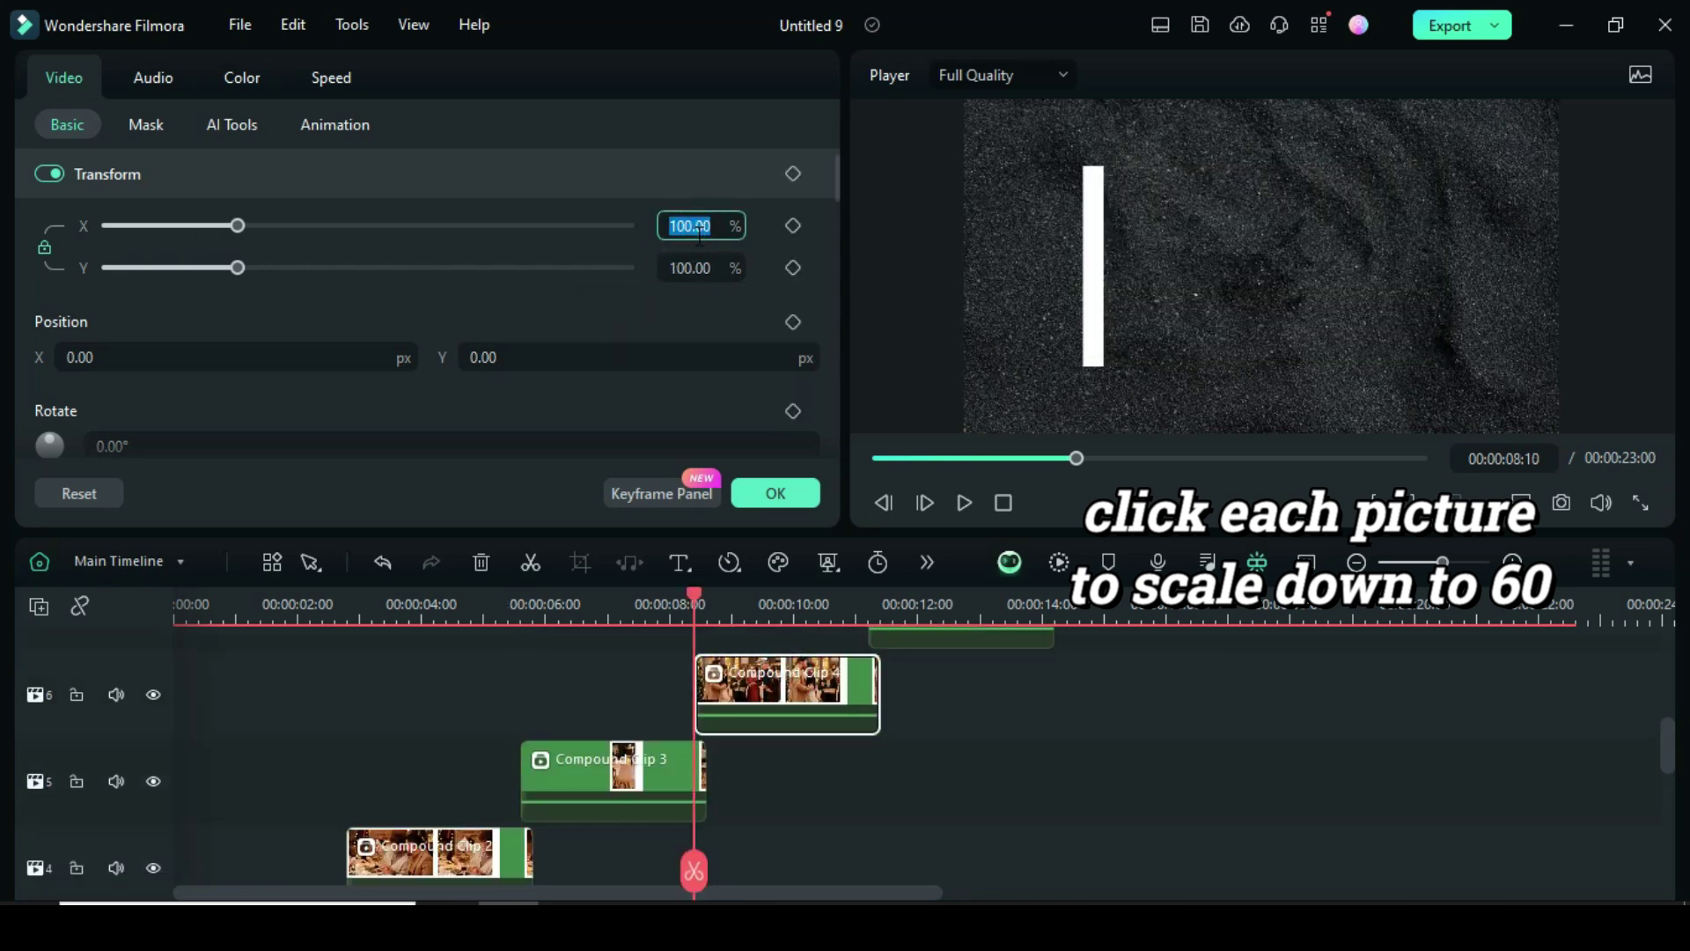
text(0)
key(Return)
scroll(985, 773, up, 1)
Scale Compound Clips 5 through 8 to 60% and render a smooth playback preview
click(986, 772)
text(60)
key(Return)
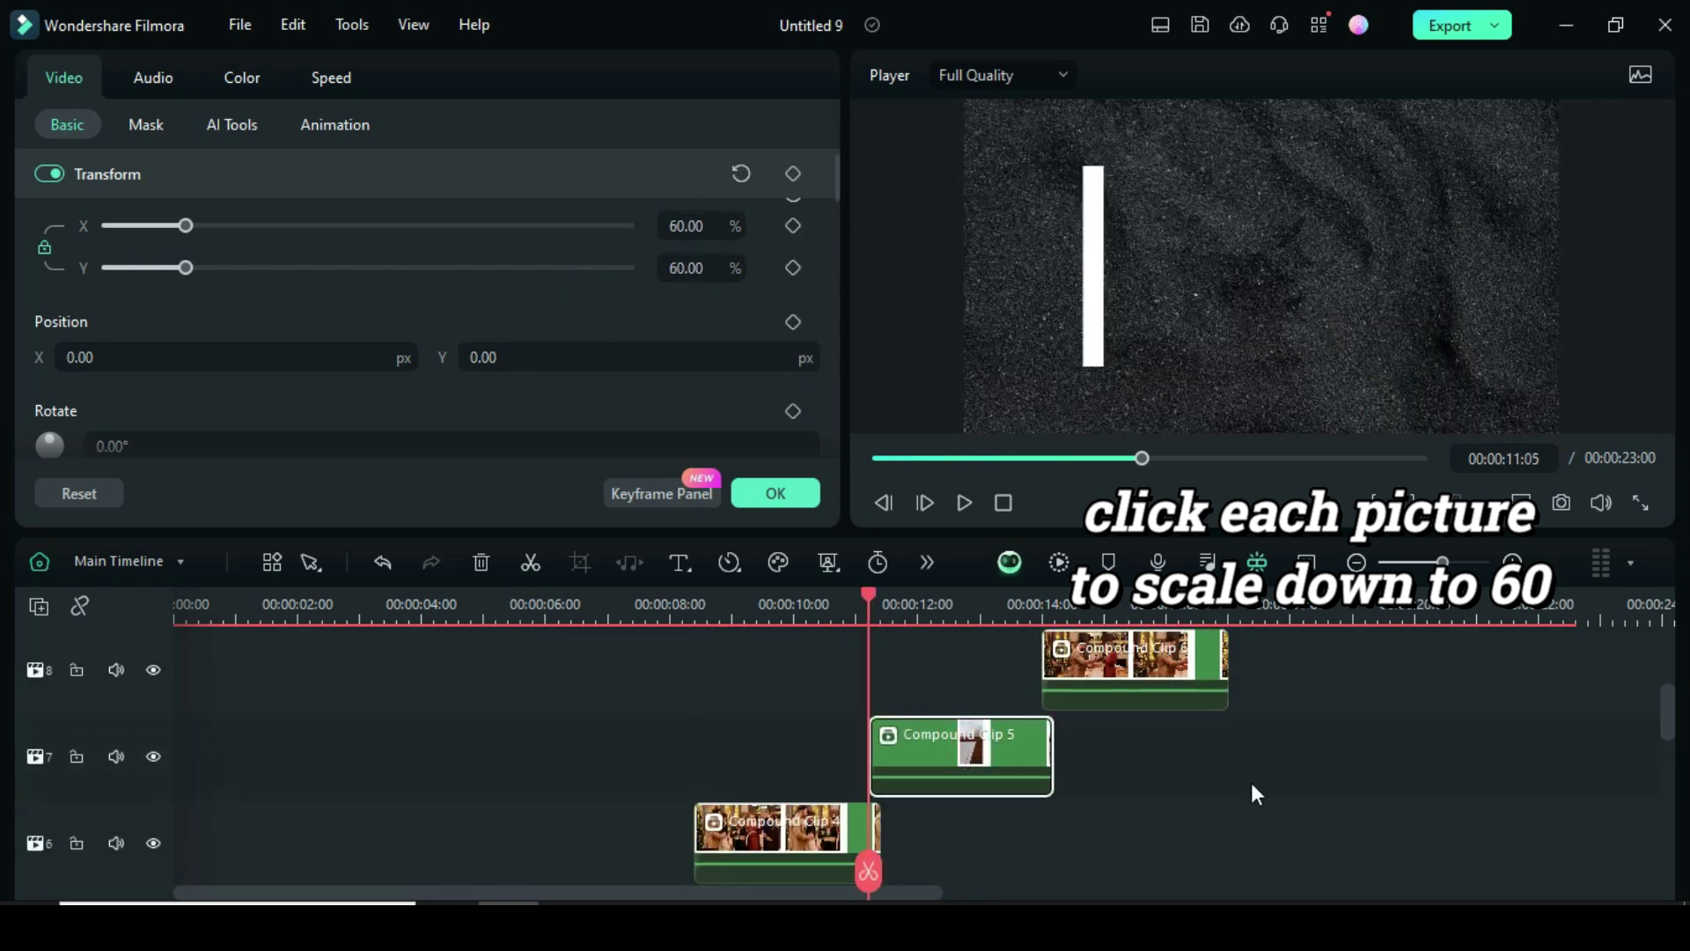
scroll(1149, 790, up, 1)
click(1123, 707)
key(Return)
scroll(1205, 722, up, 1)
click(1308, 687)
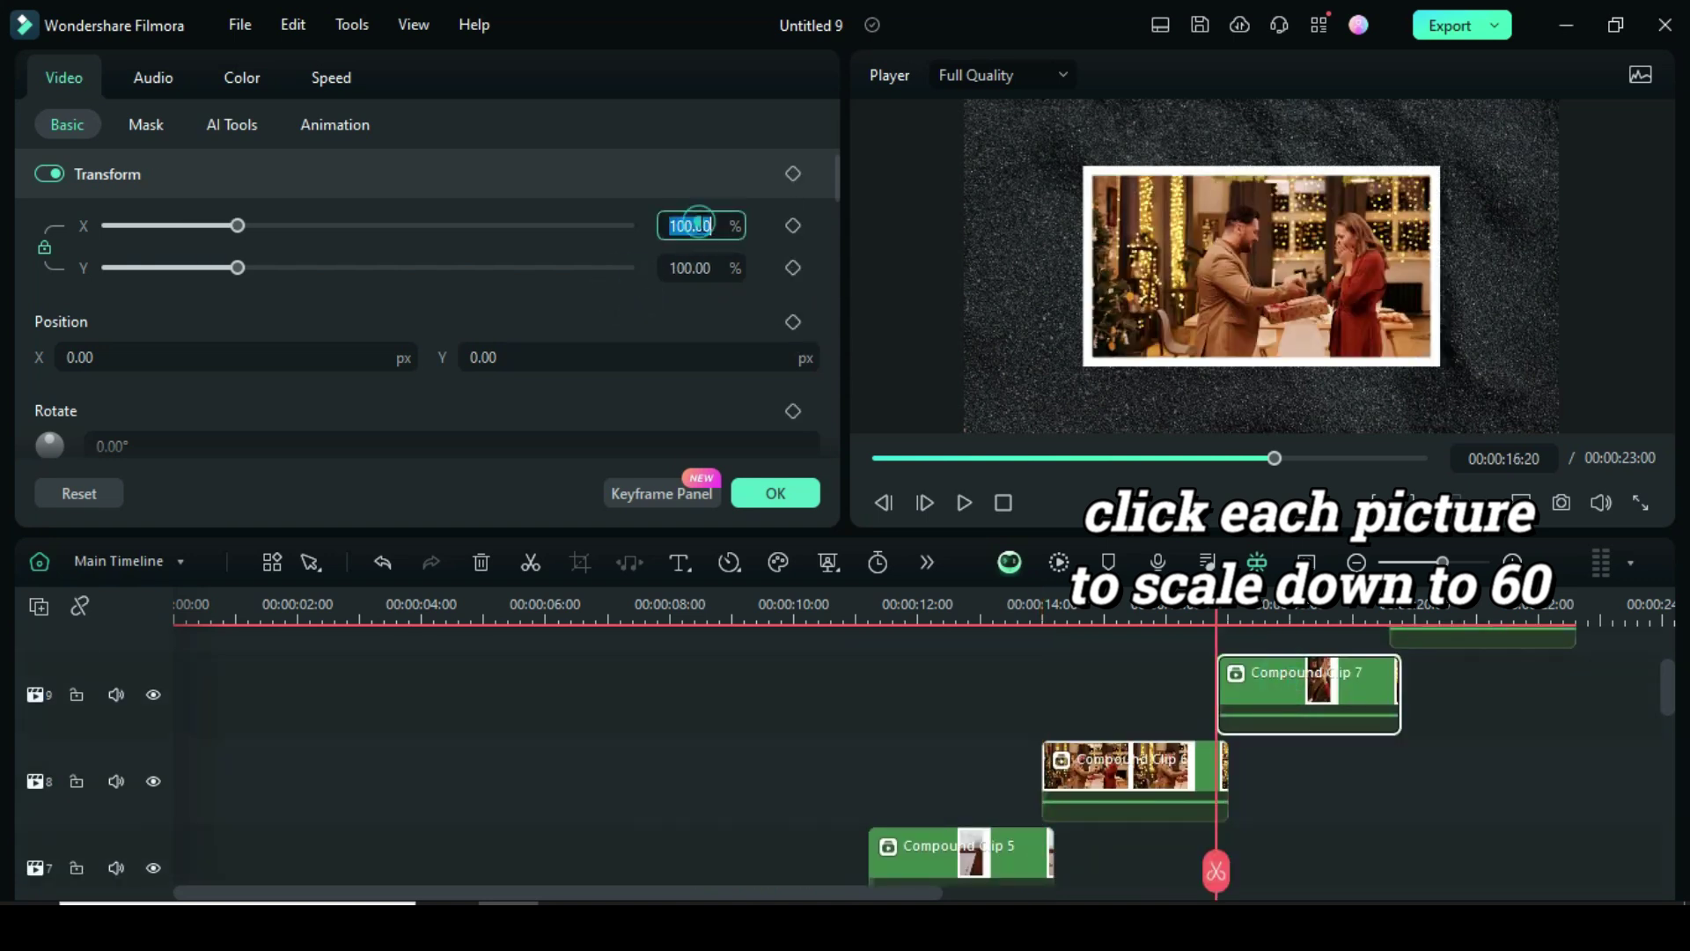
text(60)
key(Return)
click(1480, 680)
text(60)
key(Return)
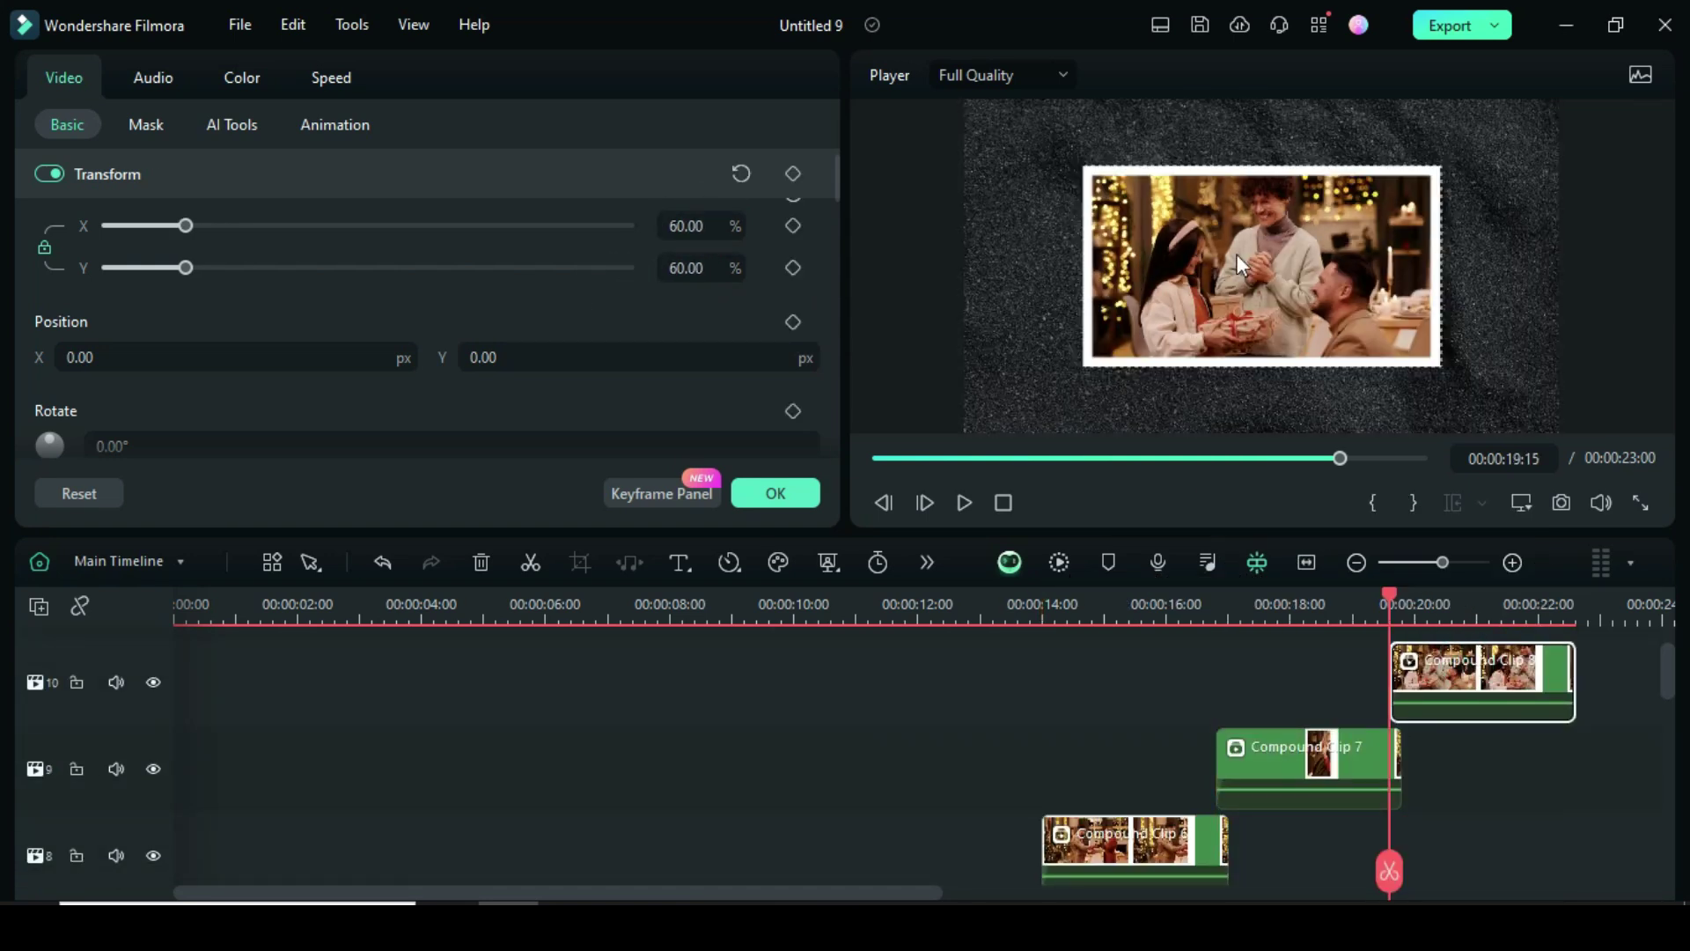
scroll(1460, 725, down, 3)
scroll(1452, 714, down, 4)
scroll(1452, 714, up, 5)
scroll(1452, 715, down, 2)
click(874, 459)
scroll(1119, 704, down, 3)
scroll(1119, 704, up, 3)
key(Return)
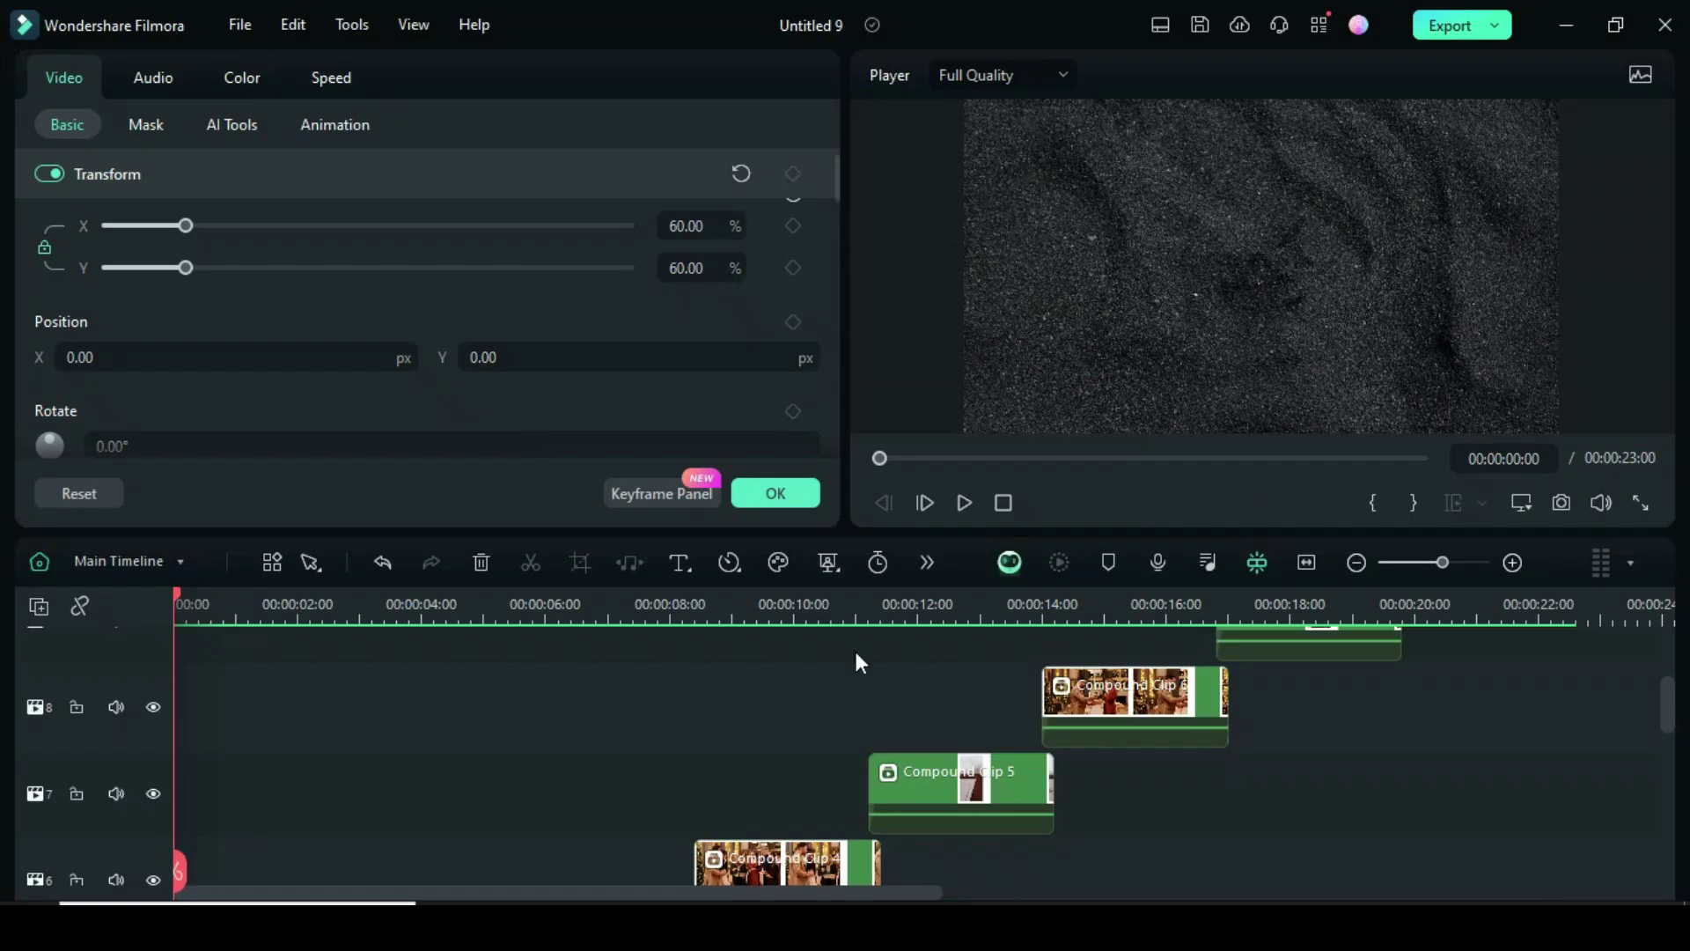
mouse_move(1665, 694)
mouse_down()
mouse_move(1658, 614)
mouse_move(1654, 786)
mouse_up()
Play the scaled photo staircase from the start, stop it, and show the Effects library
click(963, 504)
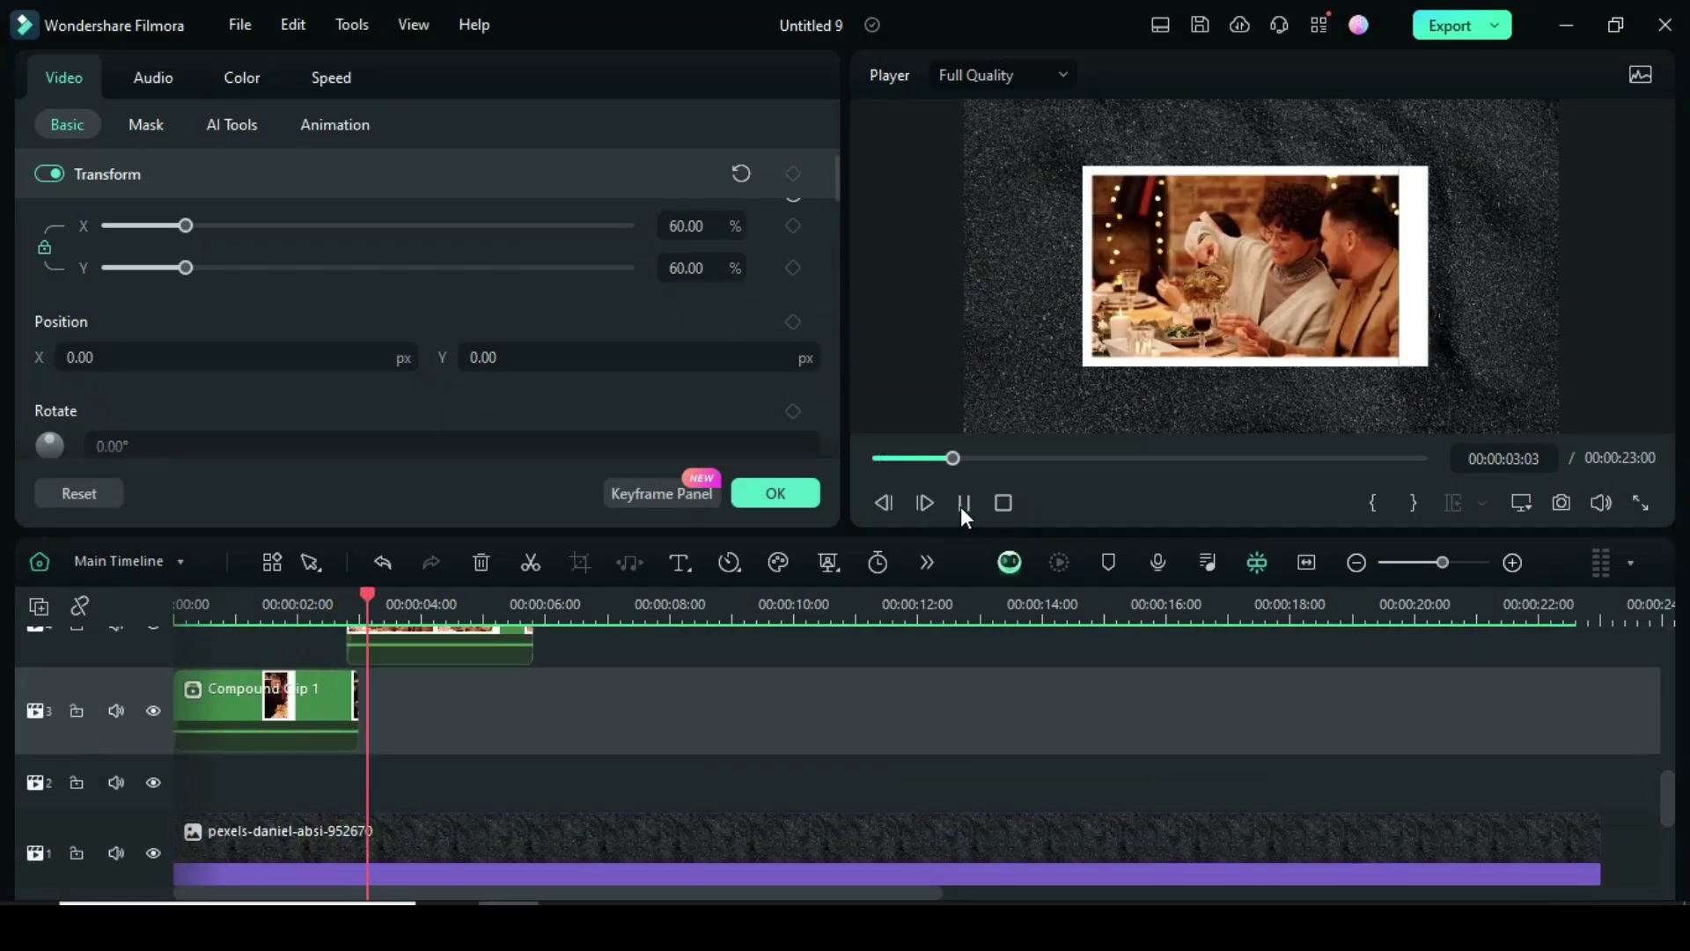
scroll(1055, 707, up, 3)
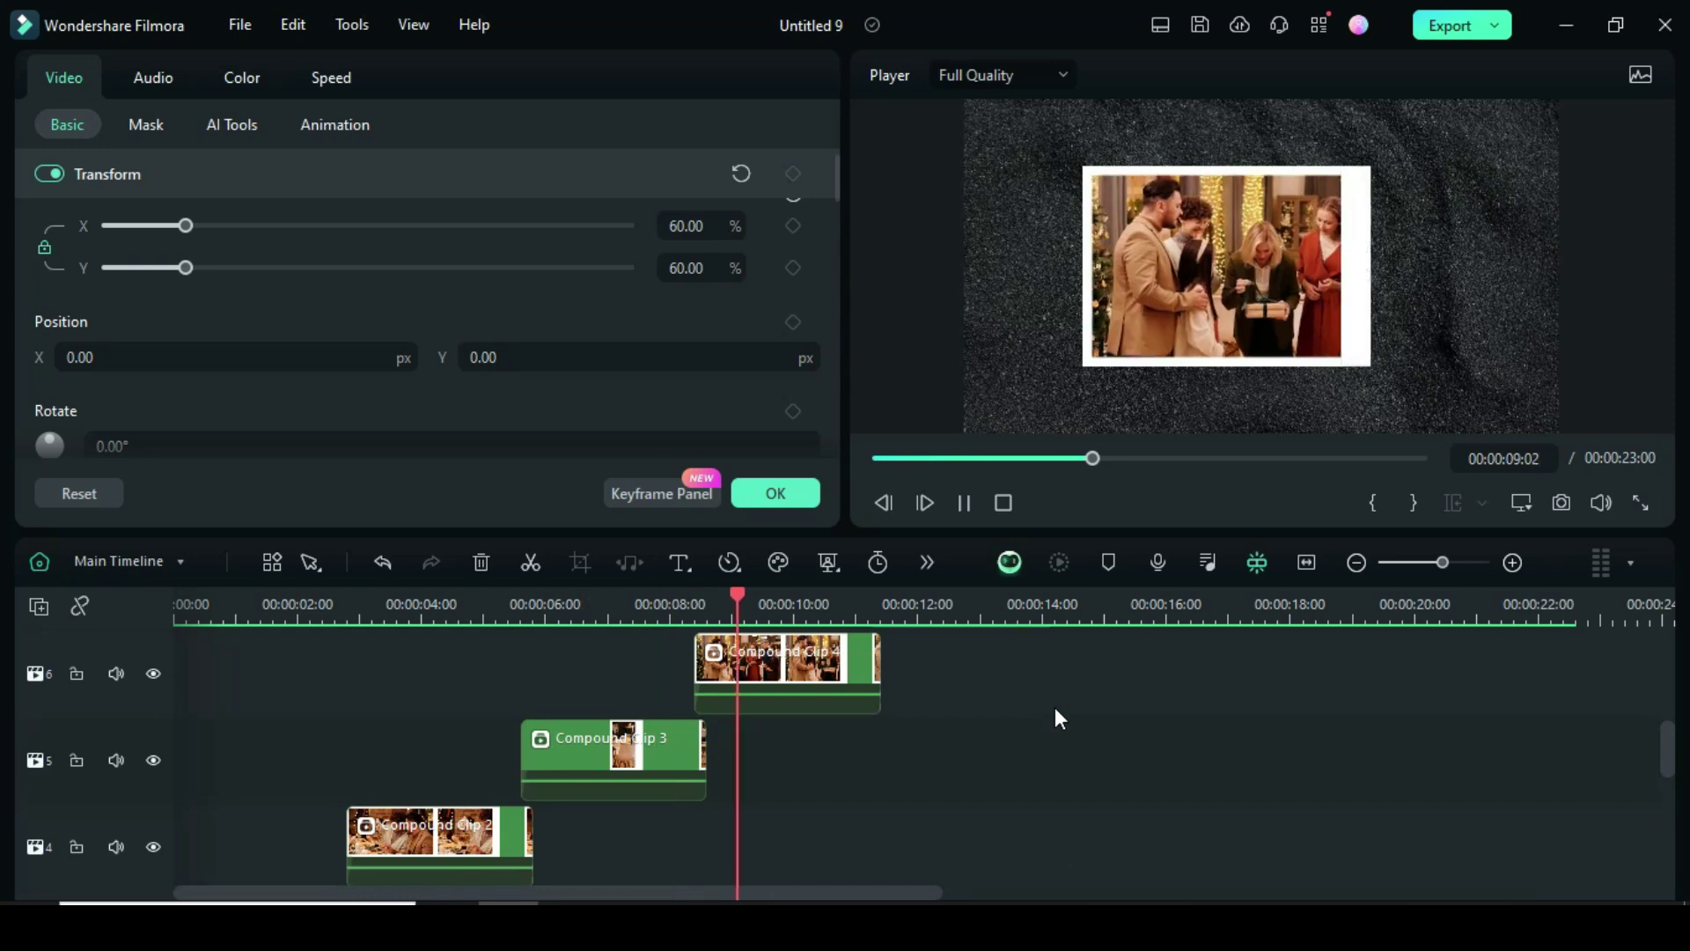
scroll(1252, 738, up, 2)
scroll(1253, 736, up, 2)
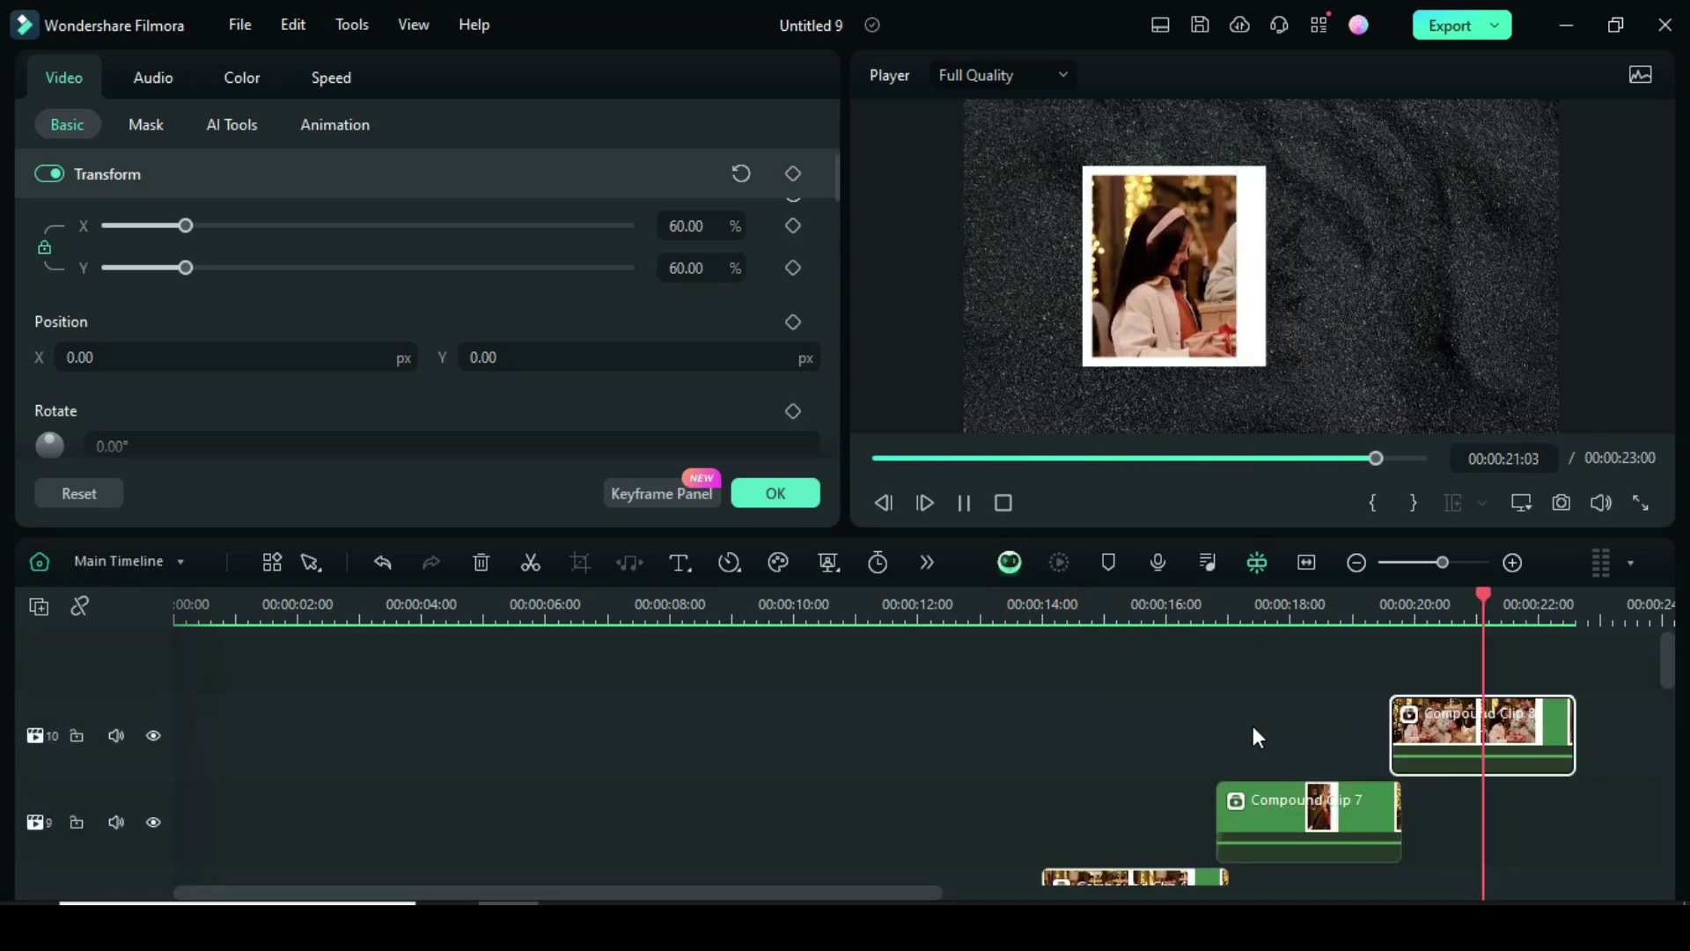
click(876, 459)
scroll(733, 702, down, 3)
click(775, 493)
scroll(834, 722, up, 3)
click(517, 89)
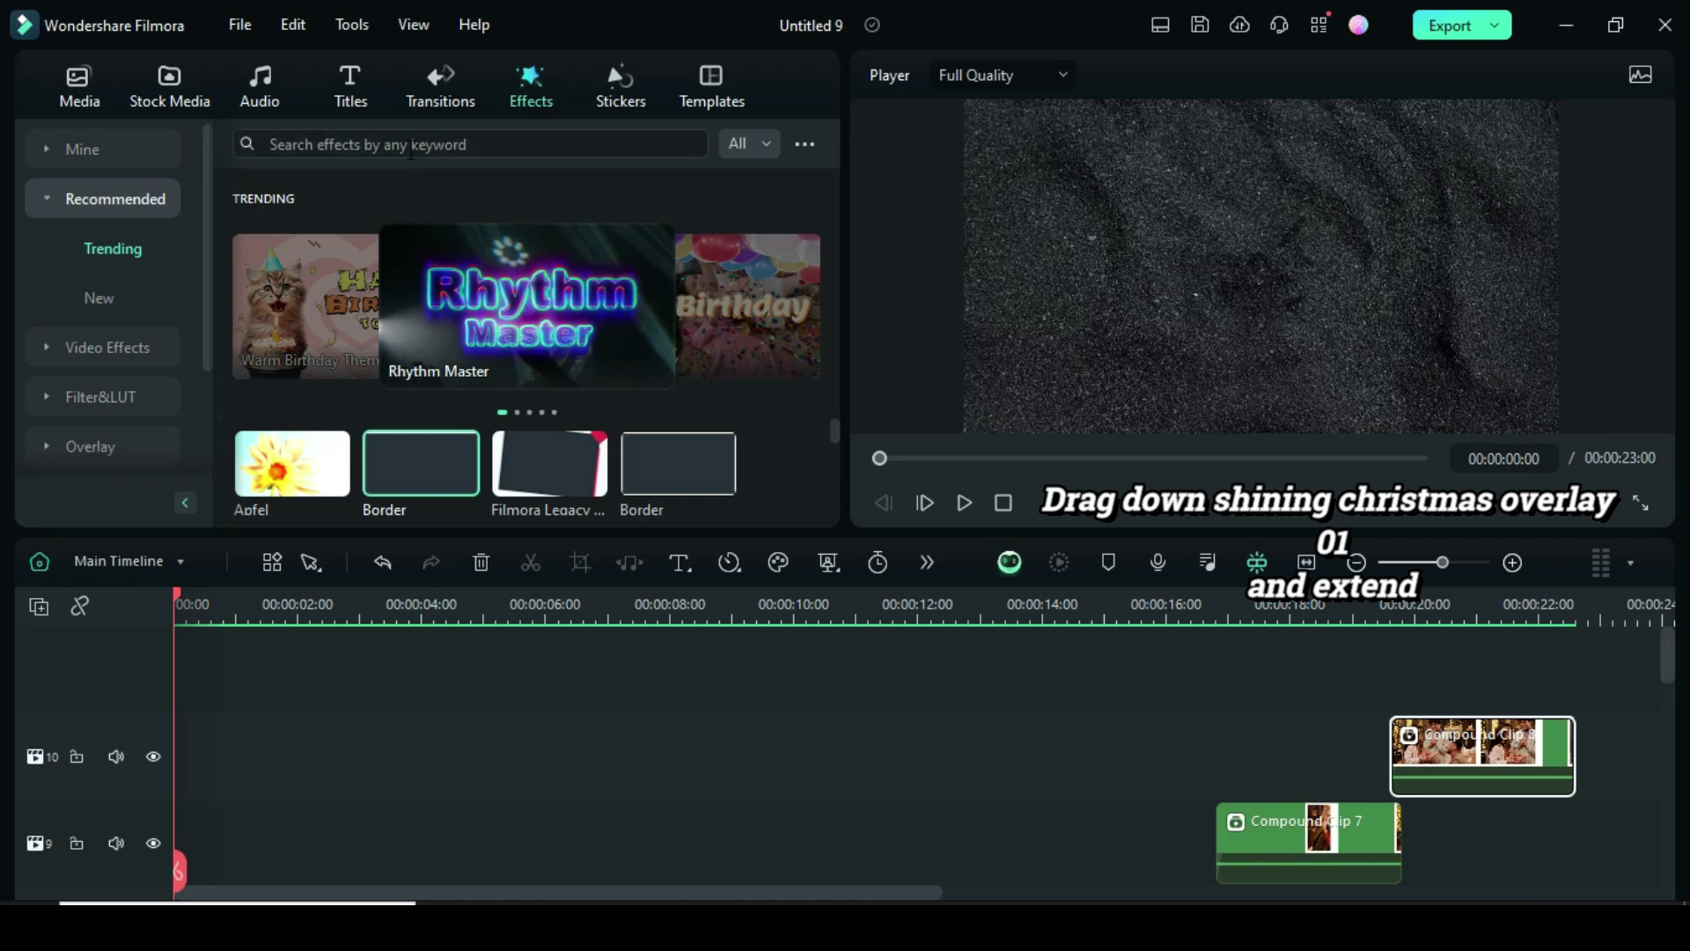
Search the recommended effects for 'shining Christmas overlay'
click(106, 154)
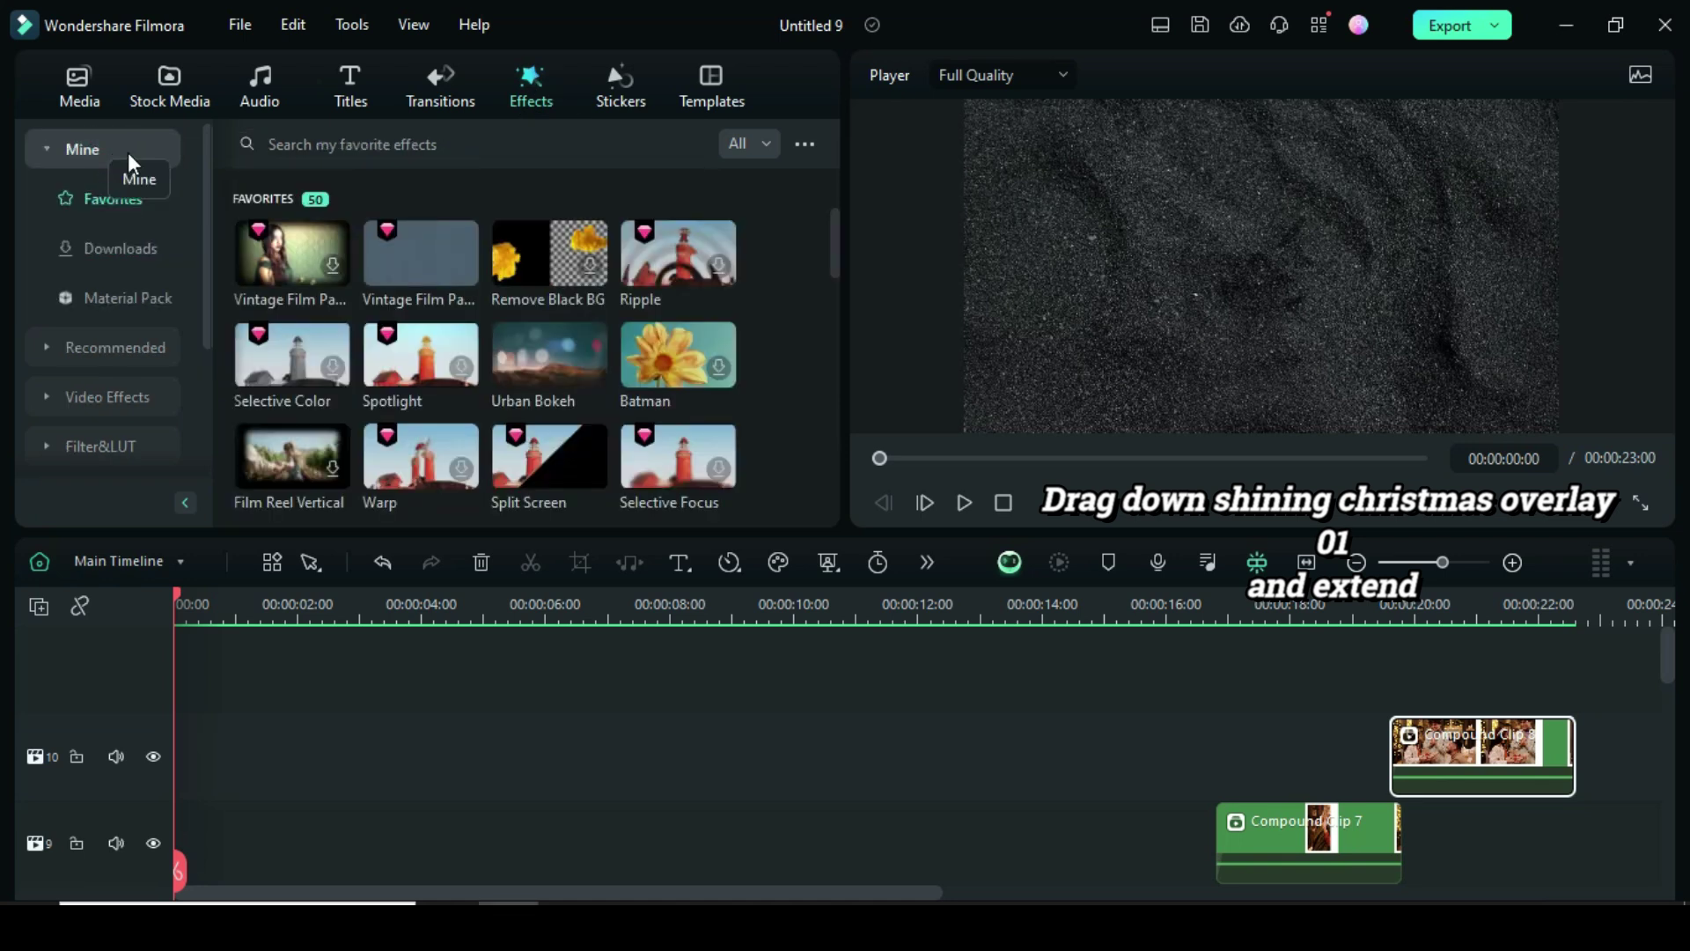
click(312, 138)
click(368, 251)
text(SHINING CHRISMAS OVERLAY)
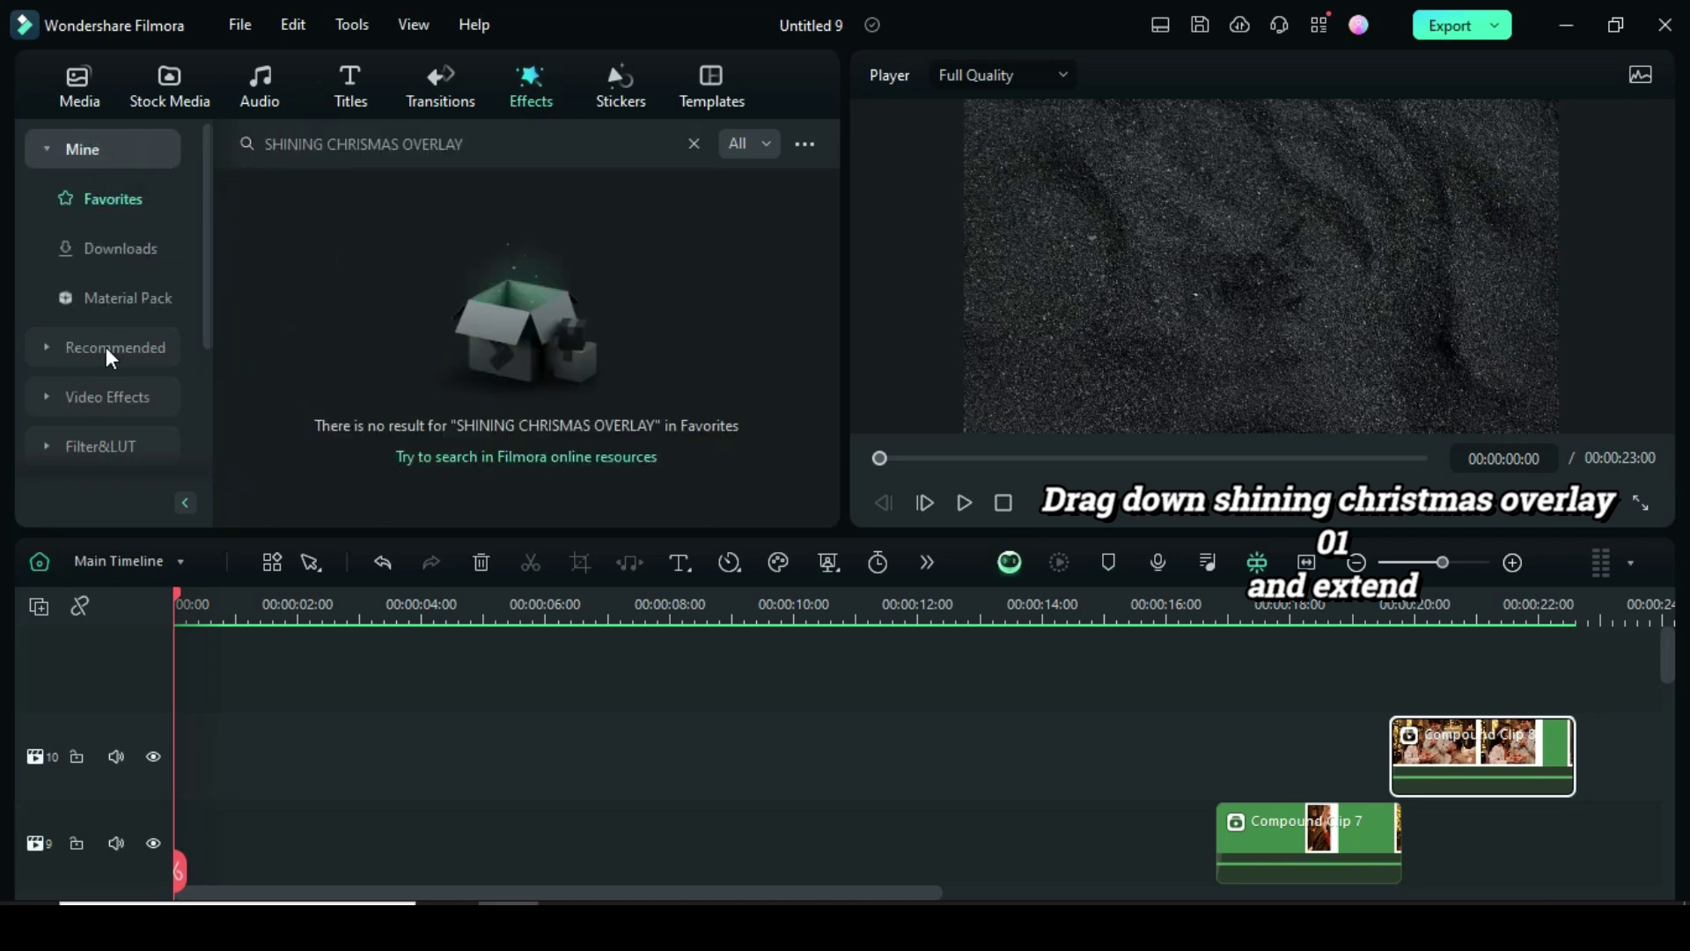
click(106, 347)
click(489, 146)
text(SHINING CHRISTMAS OVERLAY)
key(Return)
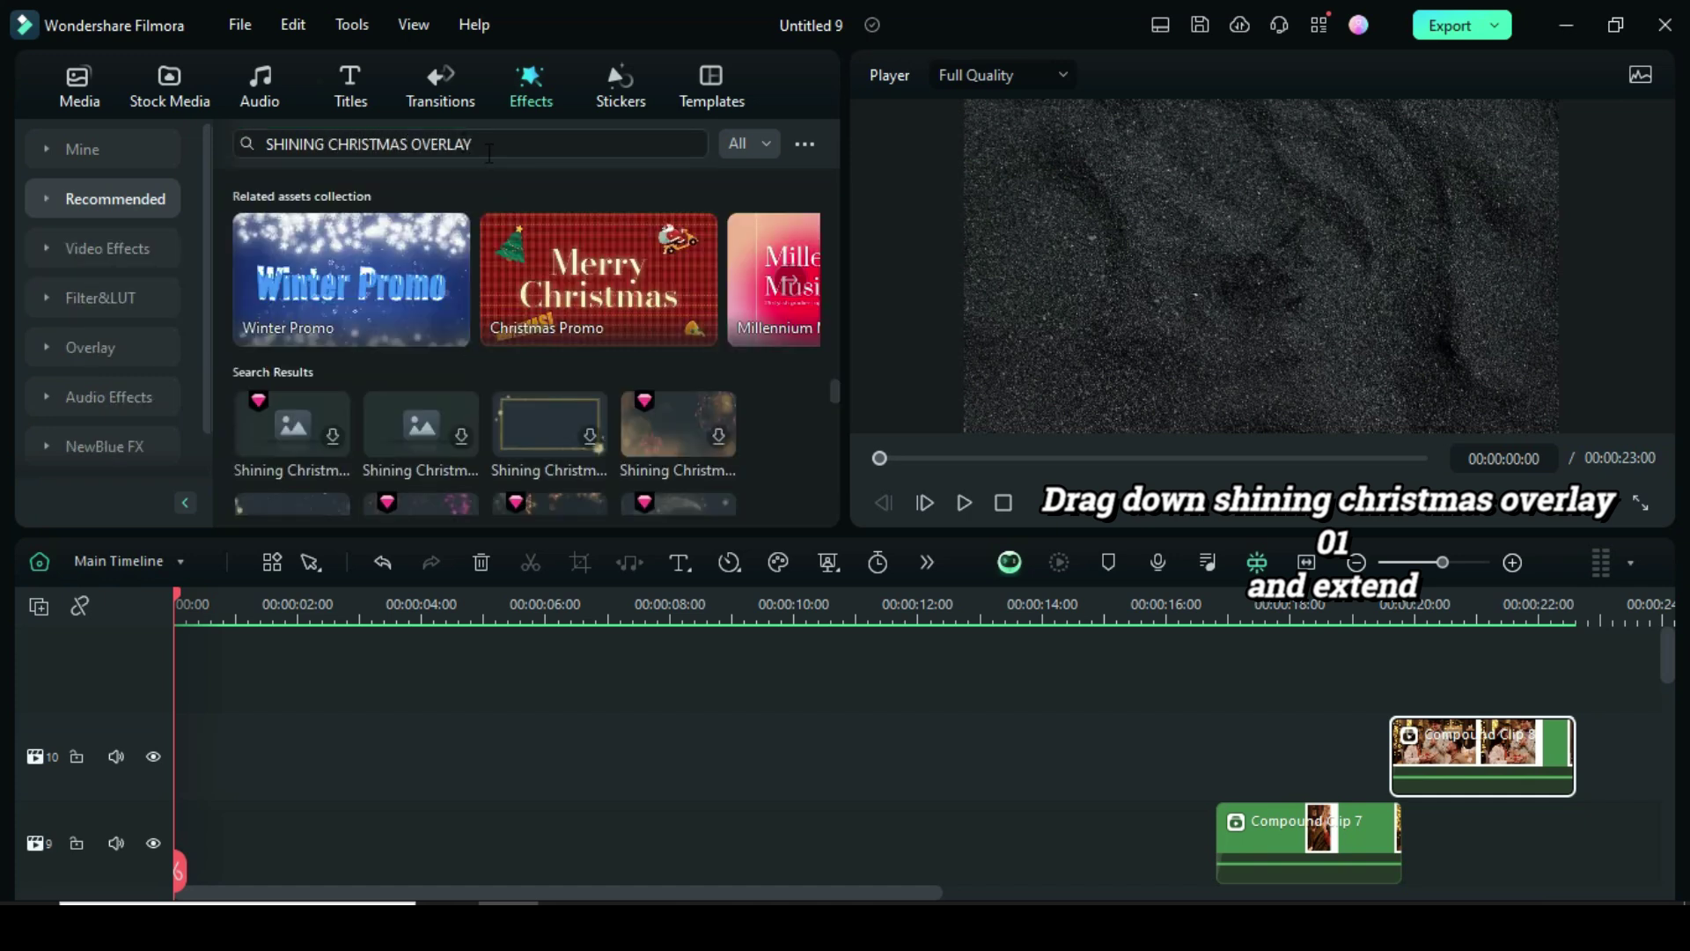
scroll(827, 204, down, 2)
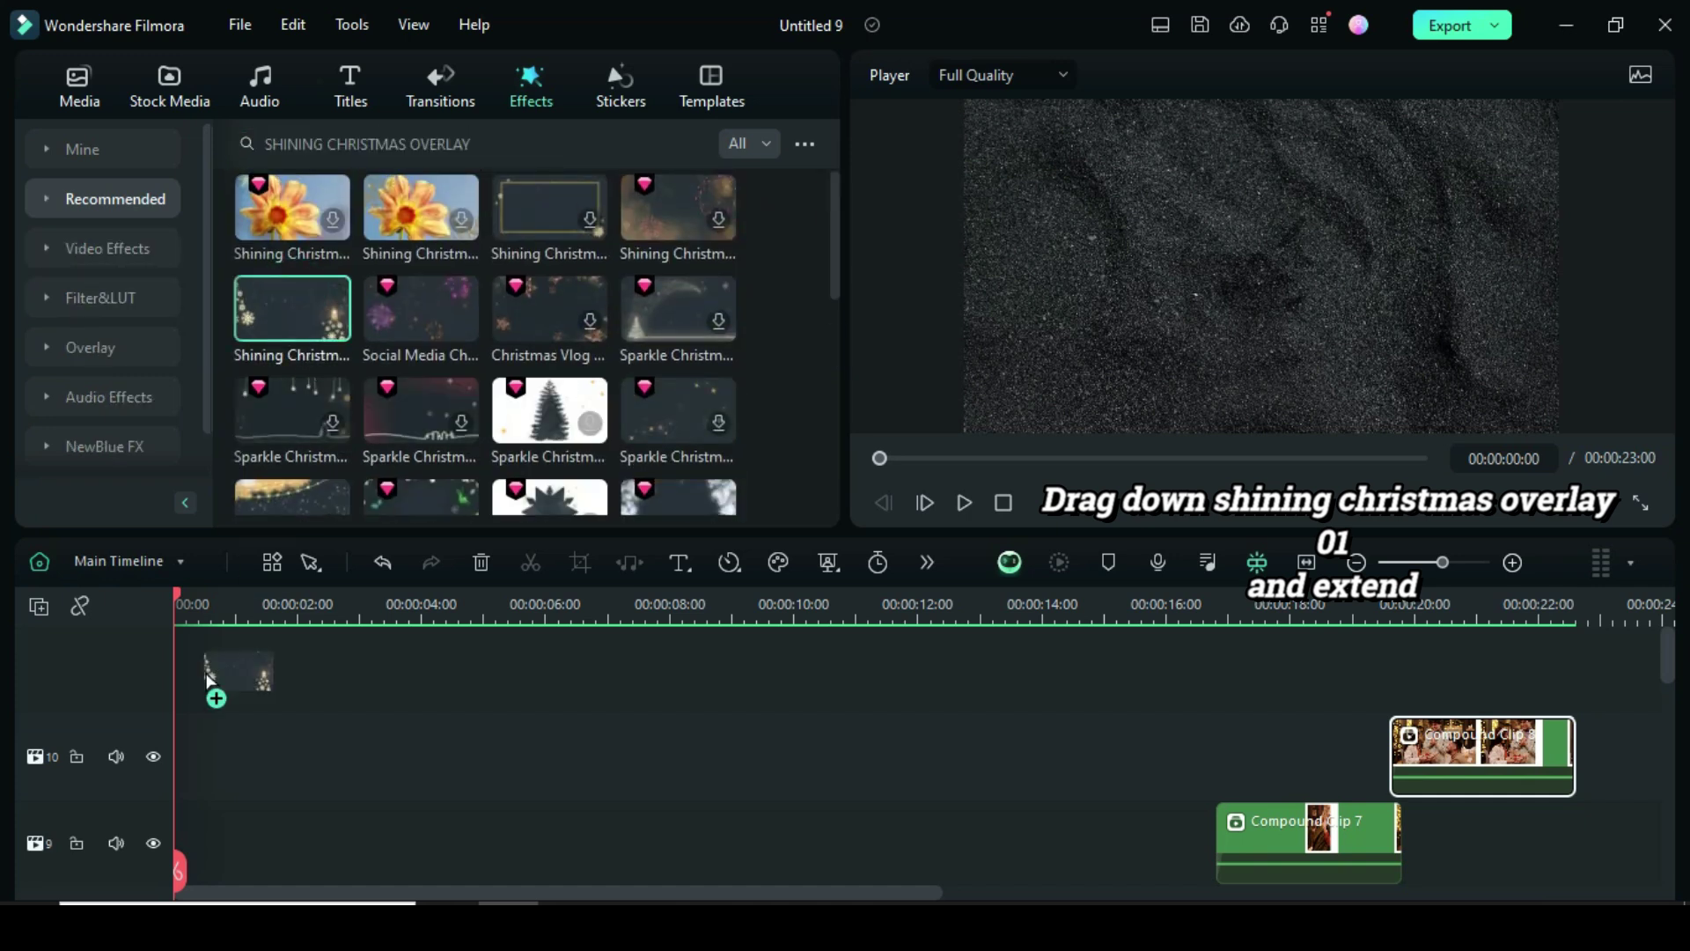
Add Shining Christmas Overlay 01 at the timeline start, stretch it to the end, and clear the search
drag(295, 292, 185, 679)
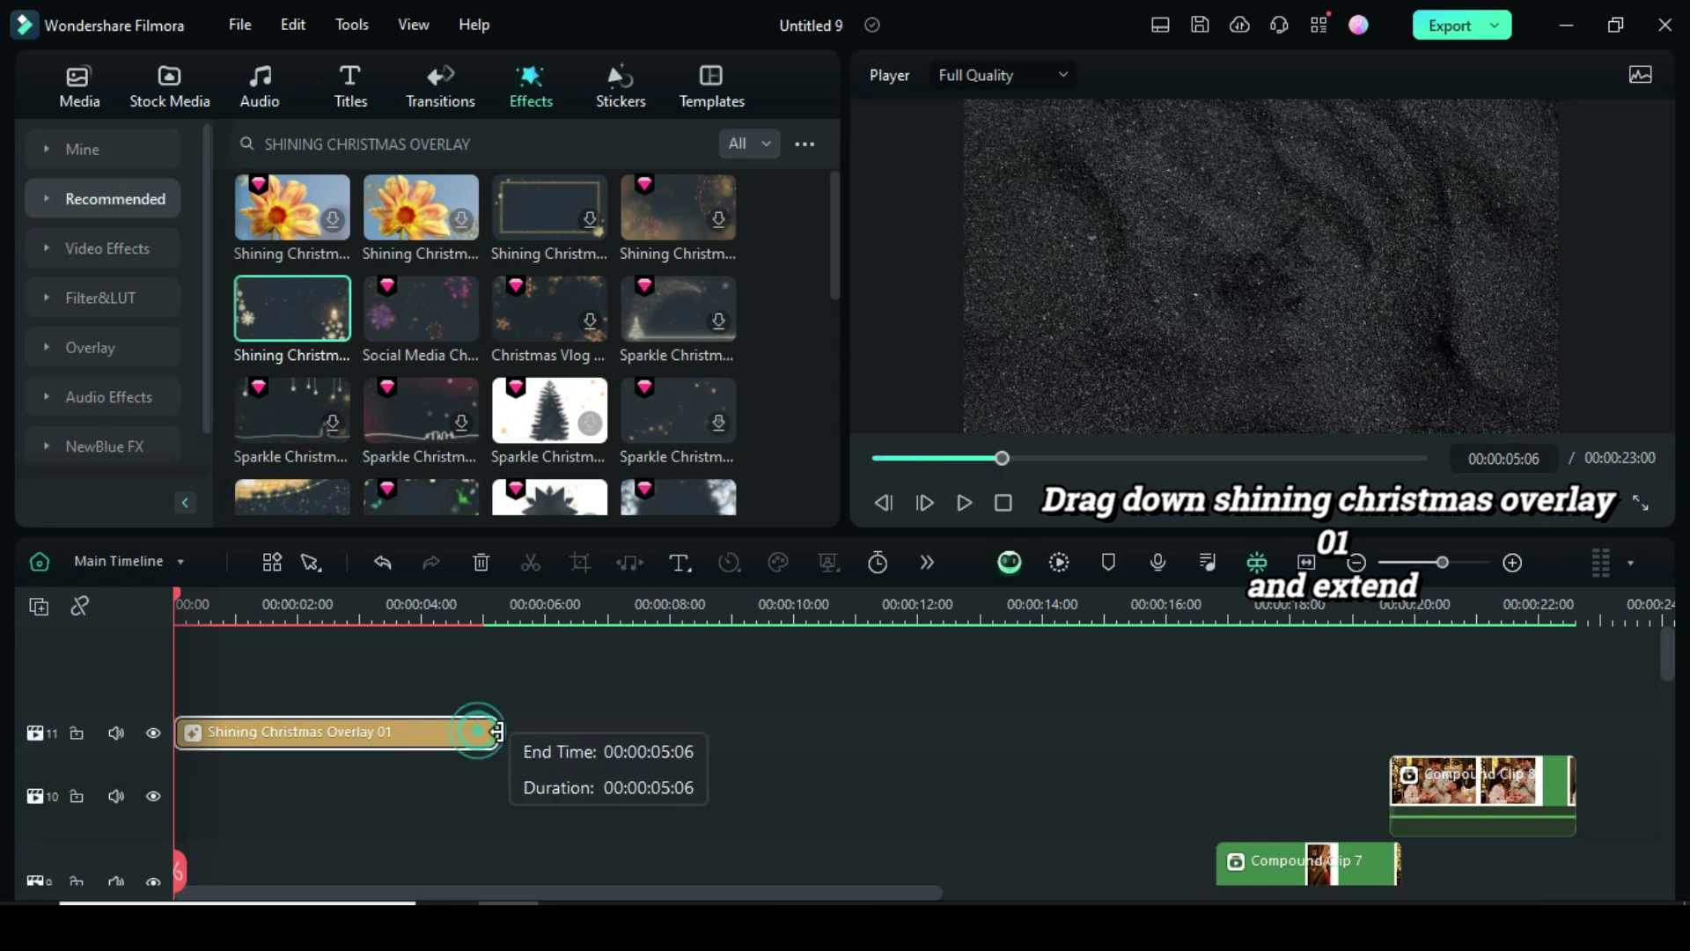
drag(553, 737, 1574, 734)
drag(299, 143, 481, 143)
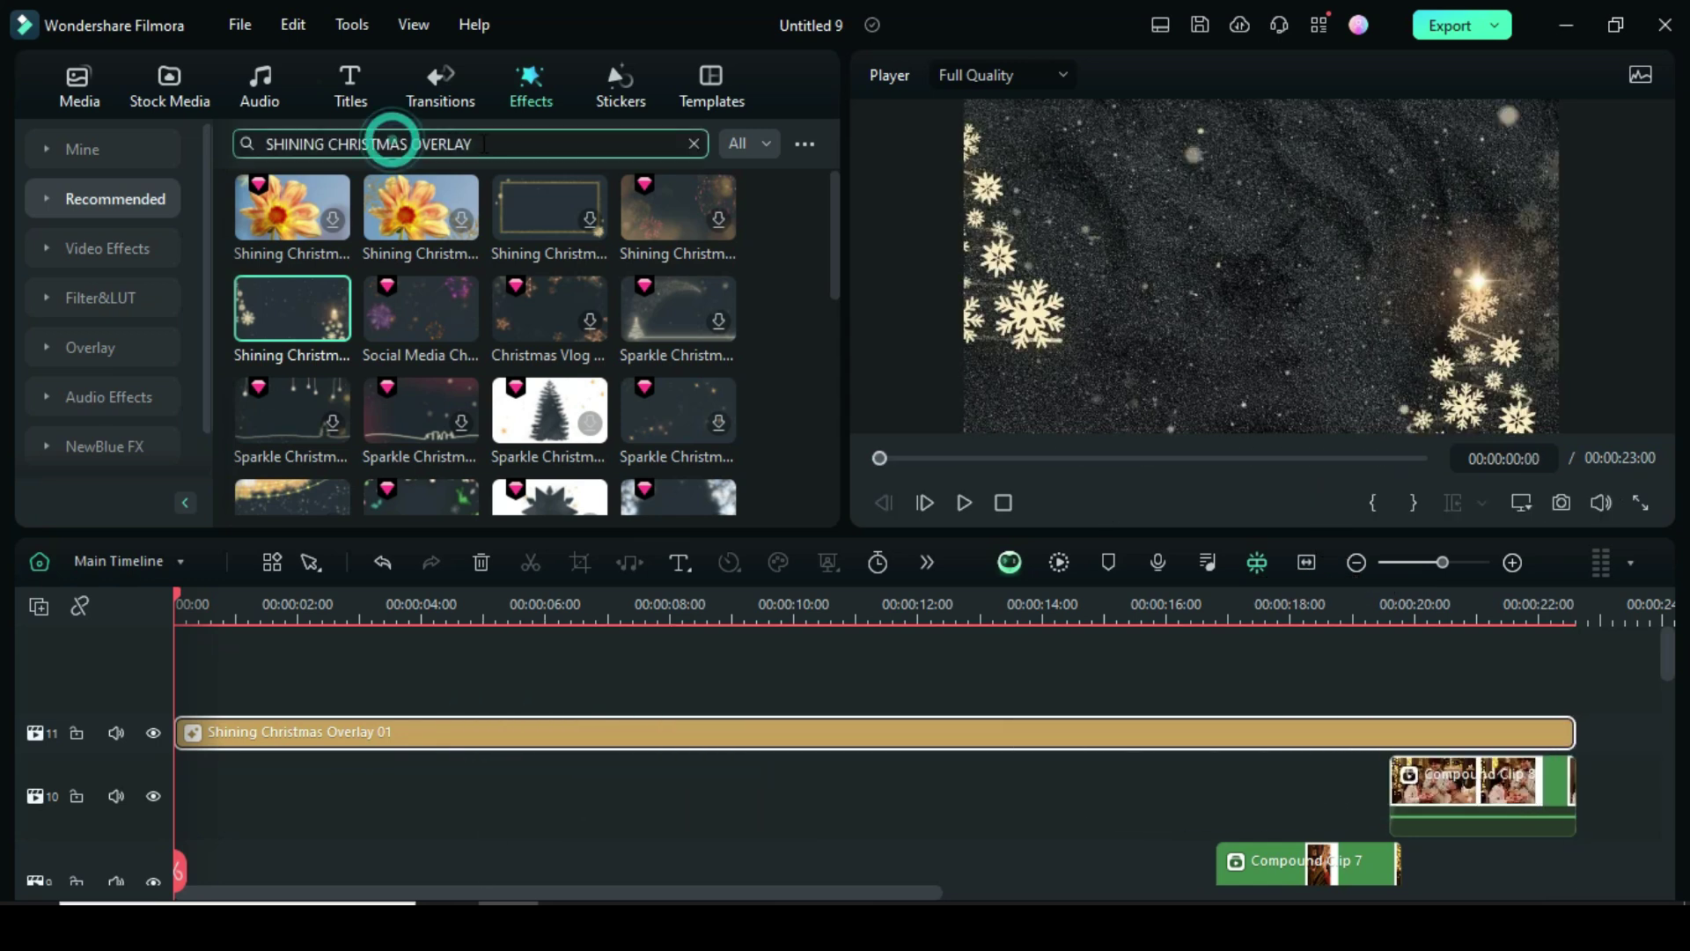
key(BackSpace)
key(BackSpace)
key(BackSpace)
text(L MEDIA CHRI)
Search 'social media Christmas overlay', then stretch Overlay 08 across the video on a new track
key(Return)
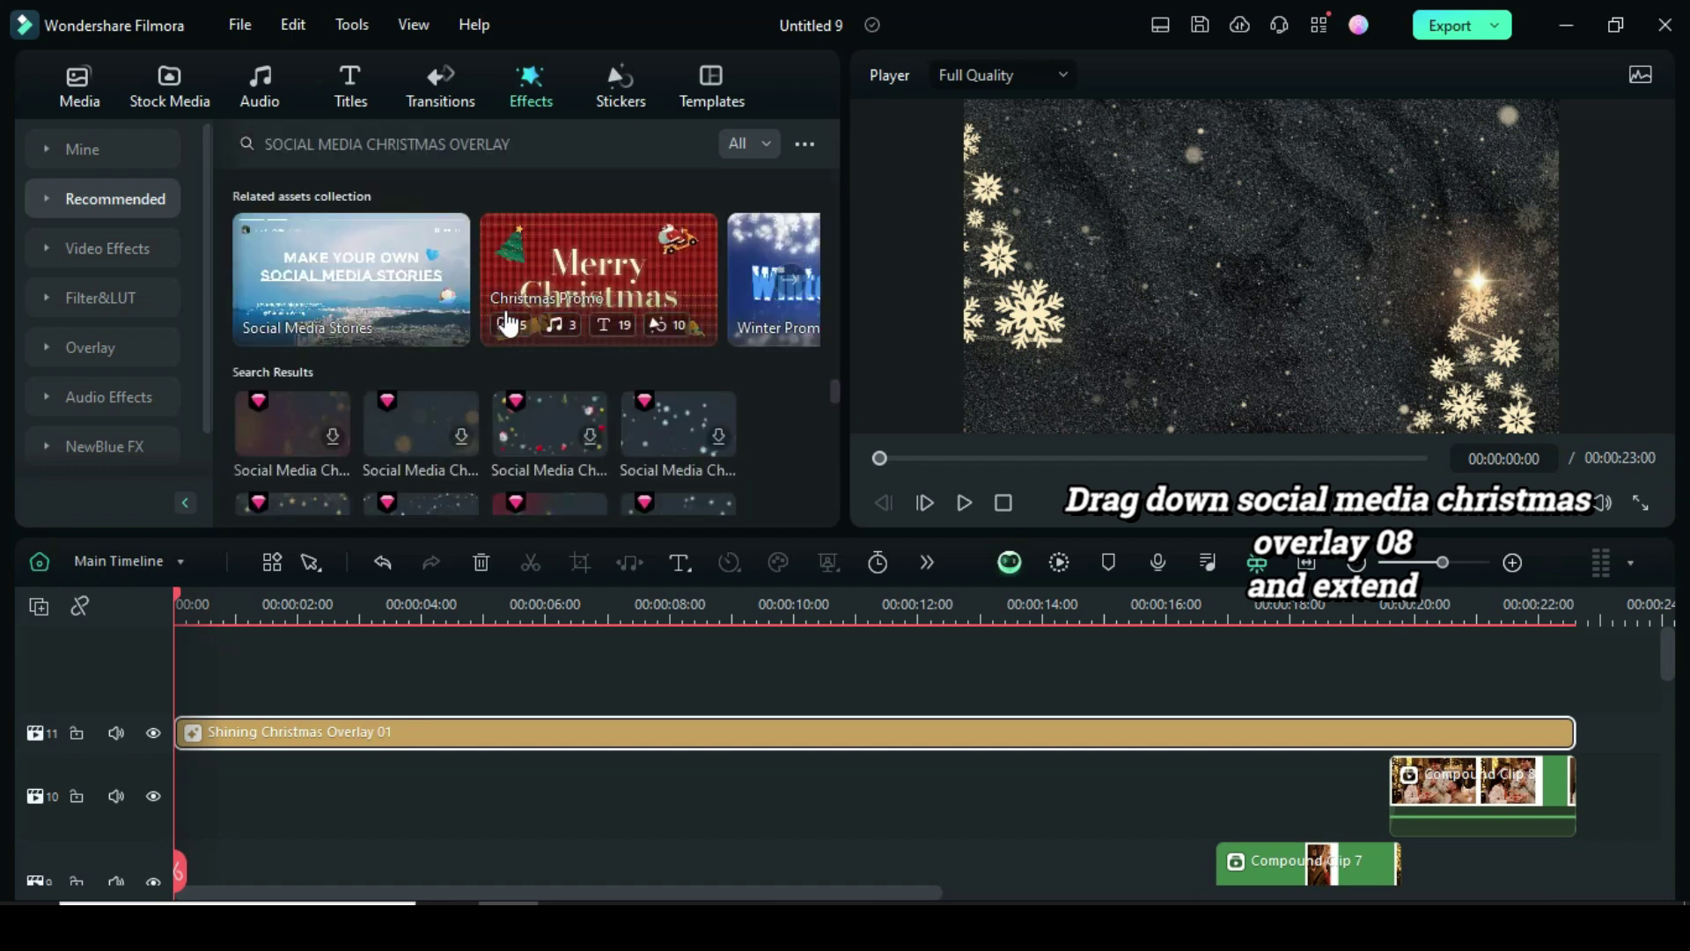
scroll(834, 381, down, 5)
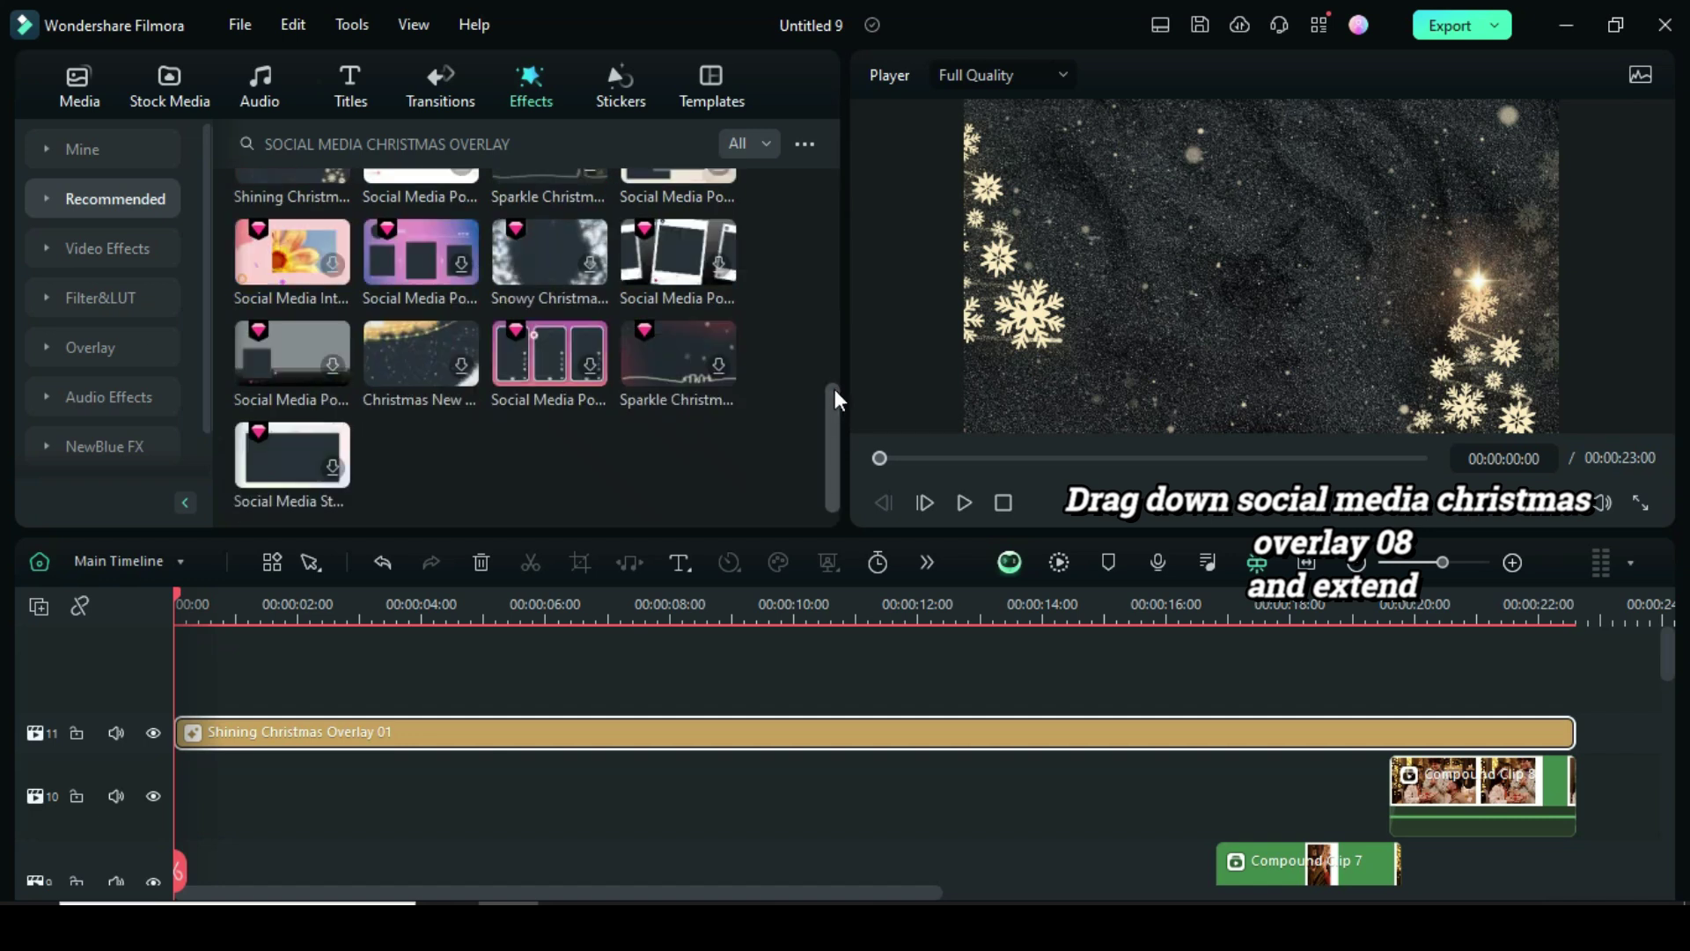
drag(830, 358, 822, 237)
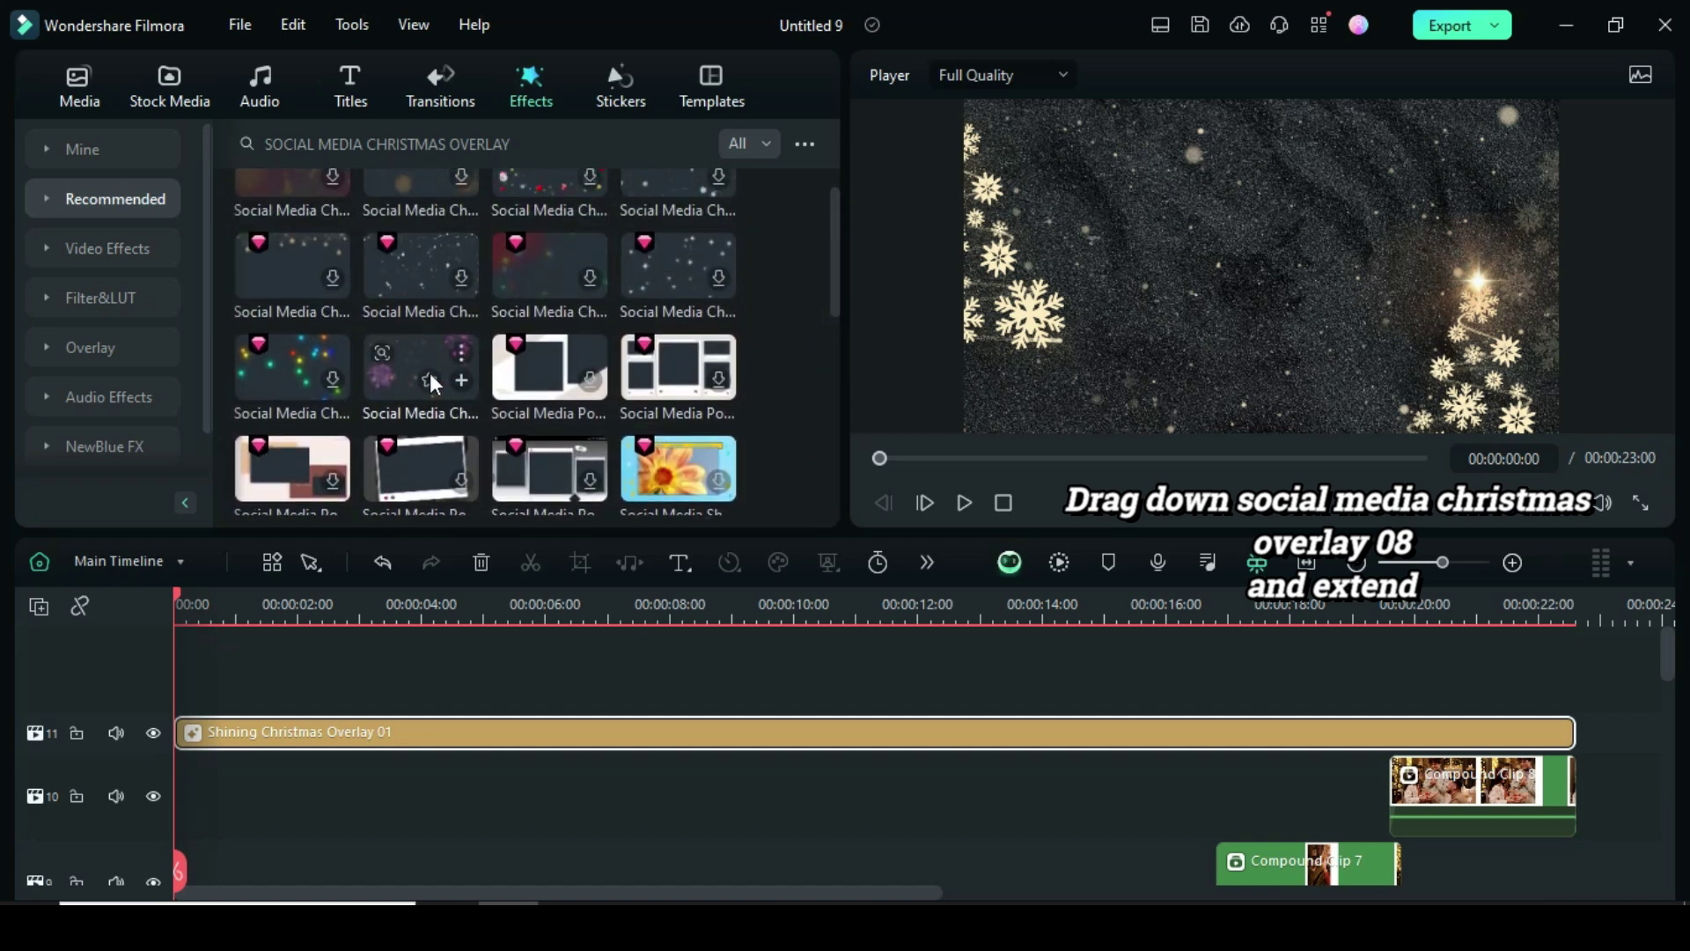
drag(408, 354, 264, 726)
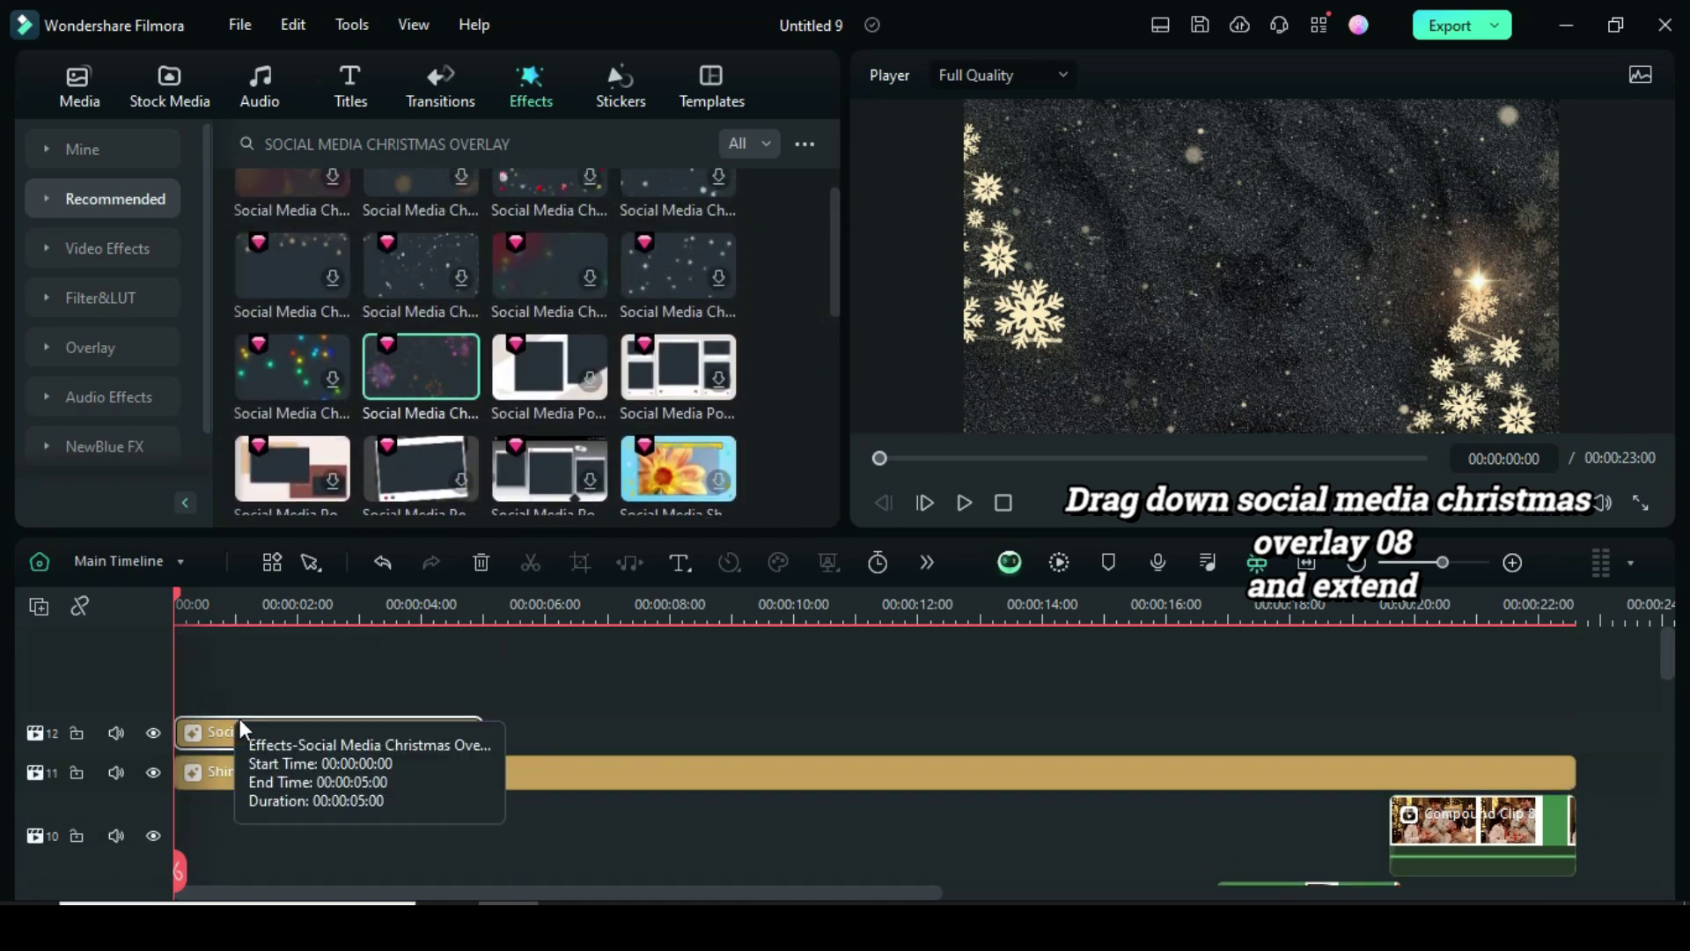
drag(478, 731, 1574, 732)
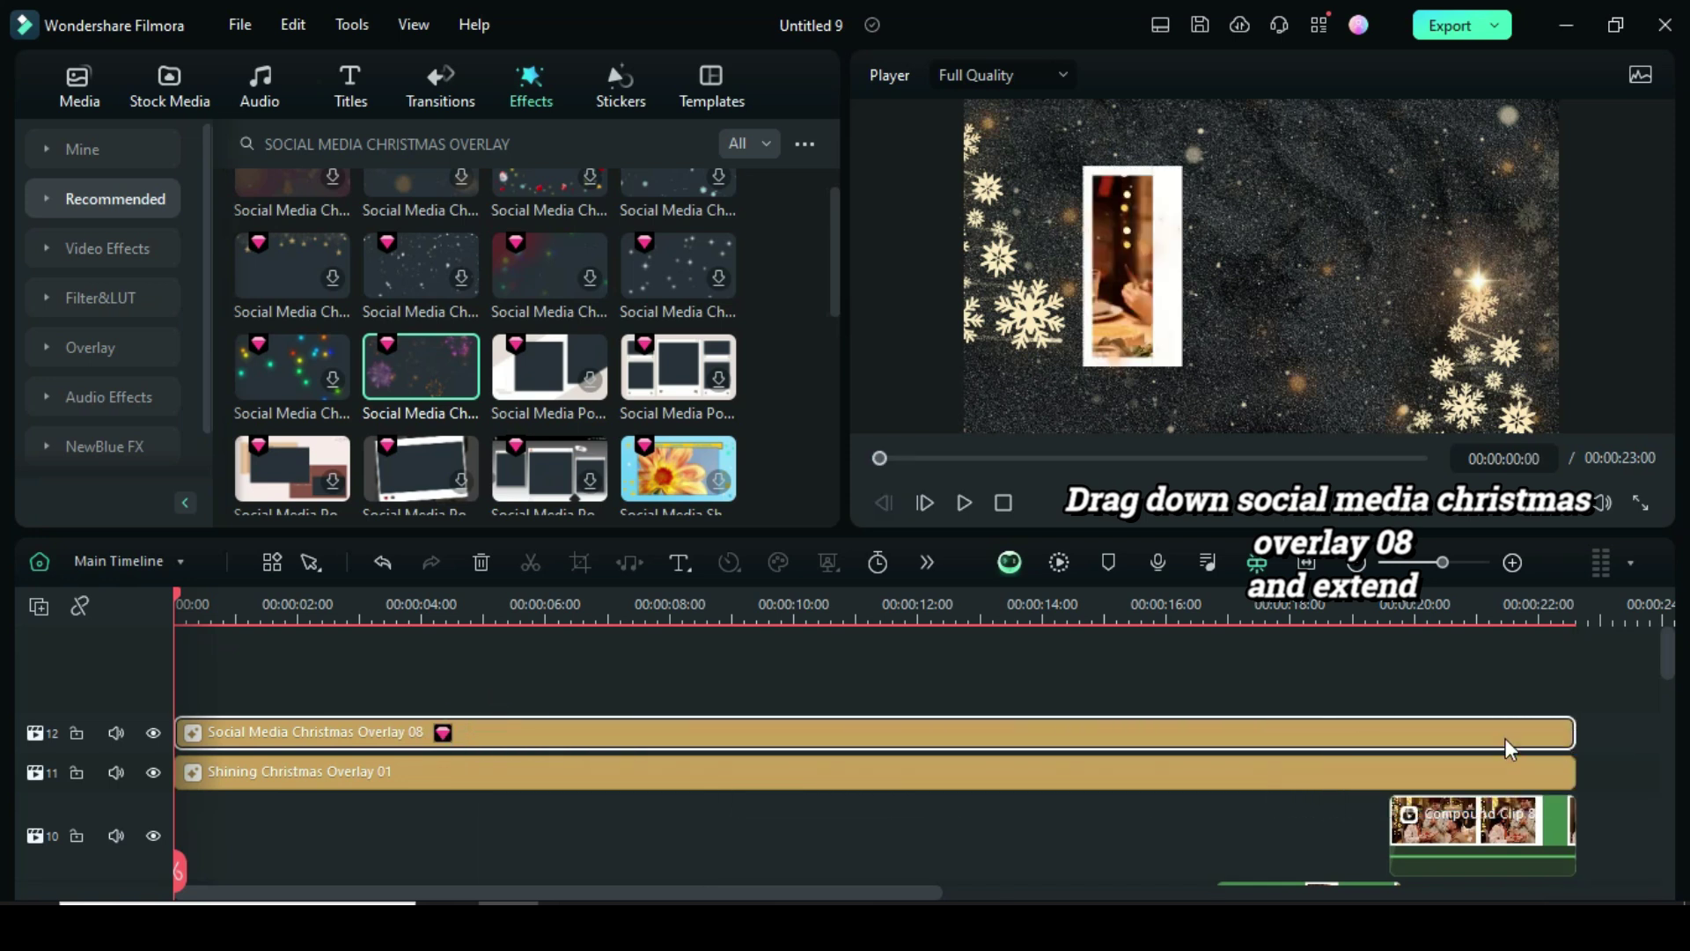
scroll(1105, 753, down, 2)
scroll(1104, 754, down, 3)
scroll(1098, 754, down, 3)
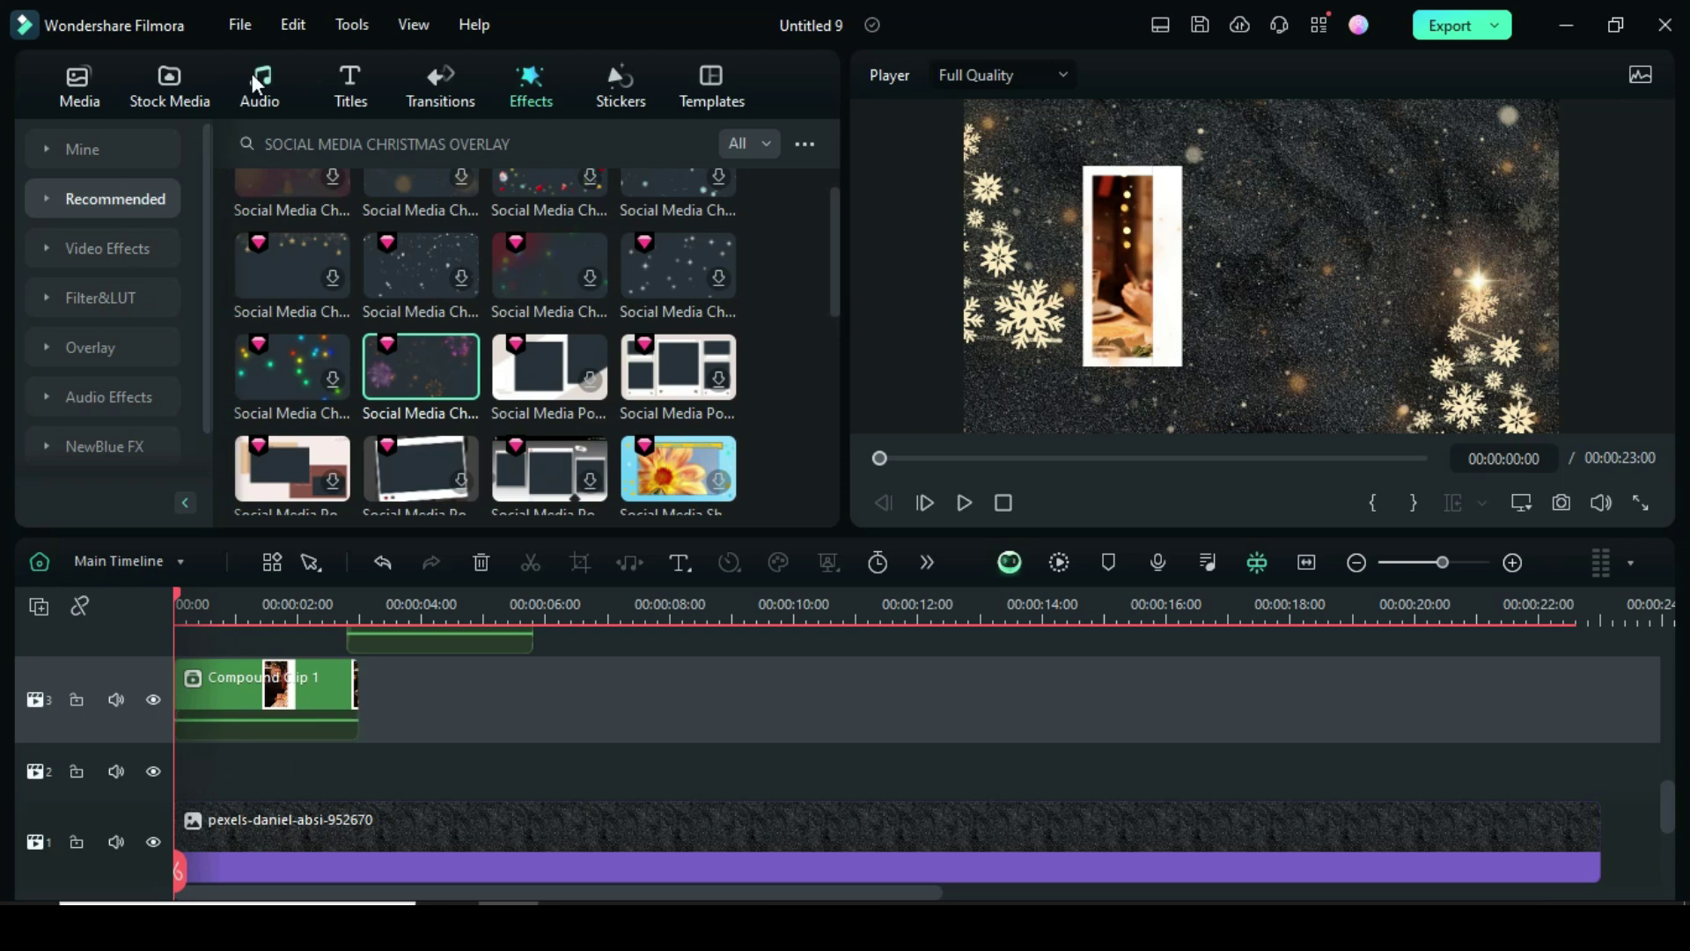
Add the favourite Halloween Light SKELETON title at the start, trim it, enlarge tracks, and copy it
click(350, 91)
click(100, 154)
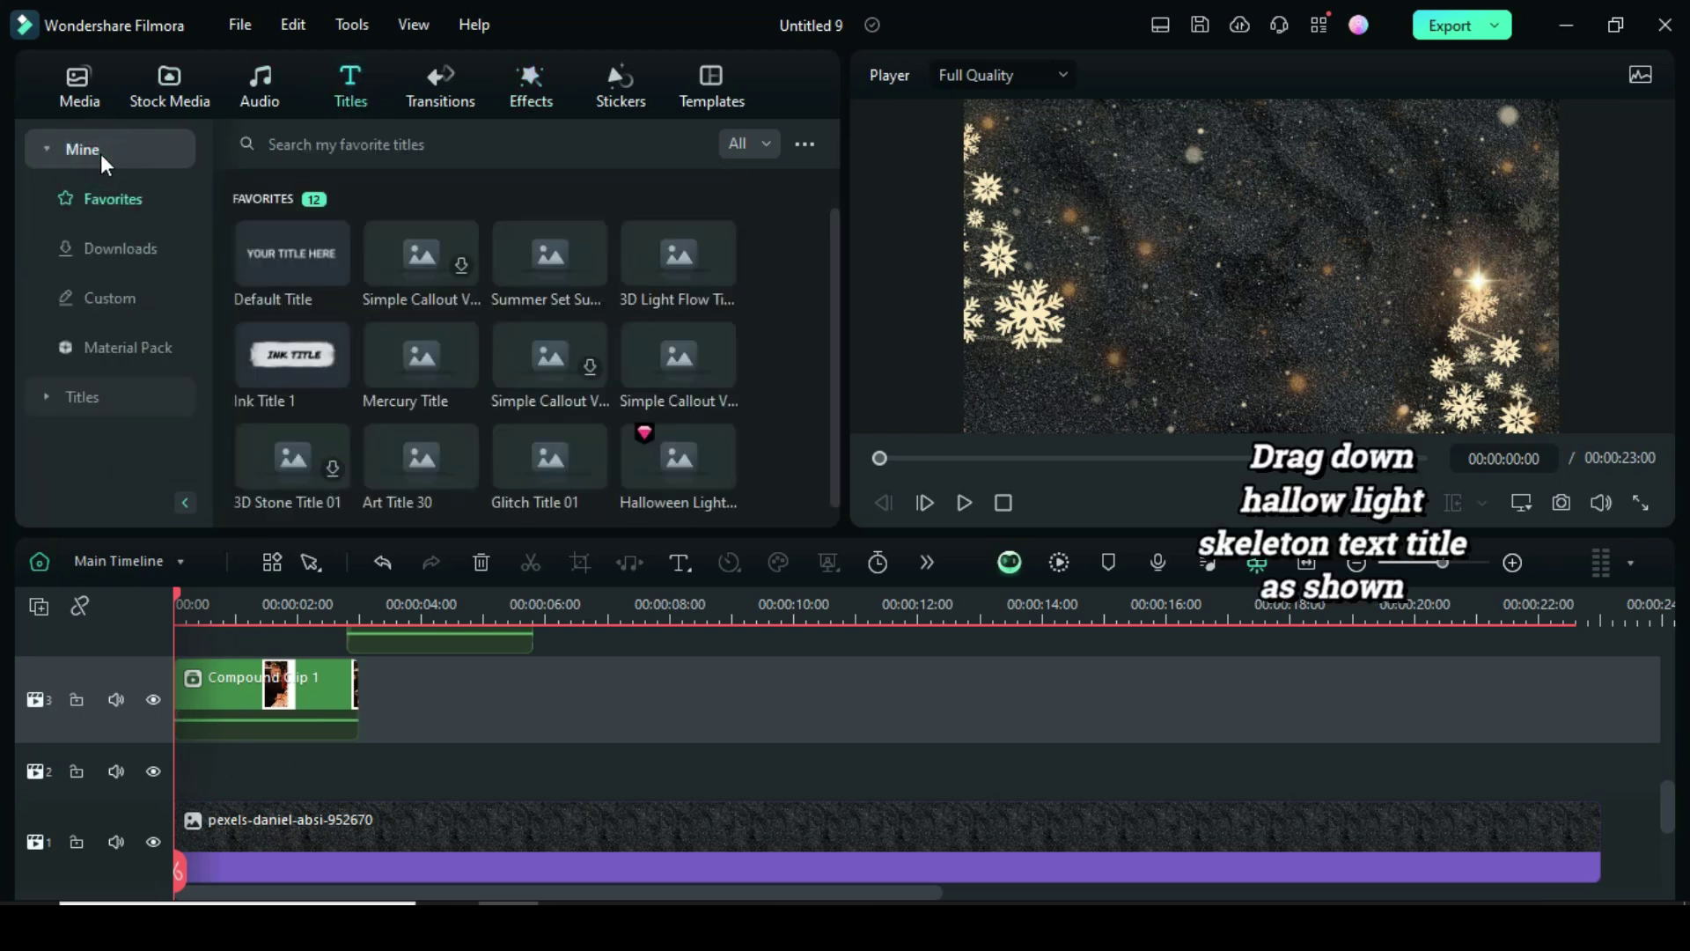
scroll(687, 436, down, 1)
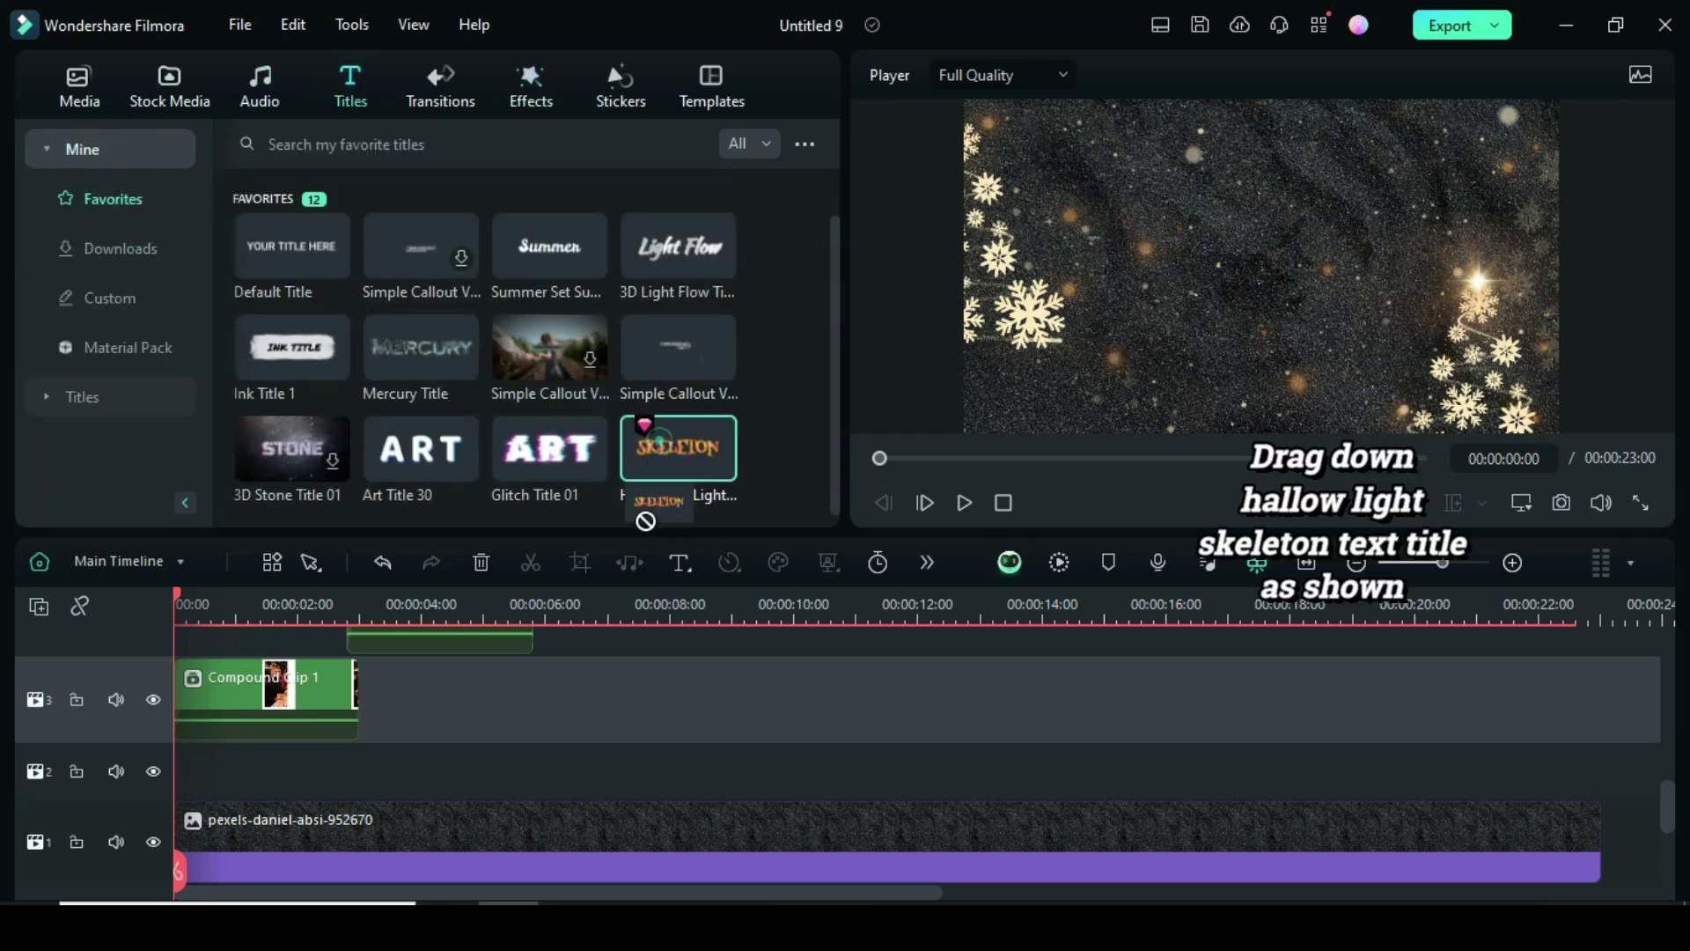
drag(658, 434, 235, 781)
drag(480, 756, 391, 763)
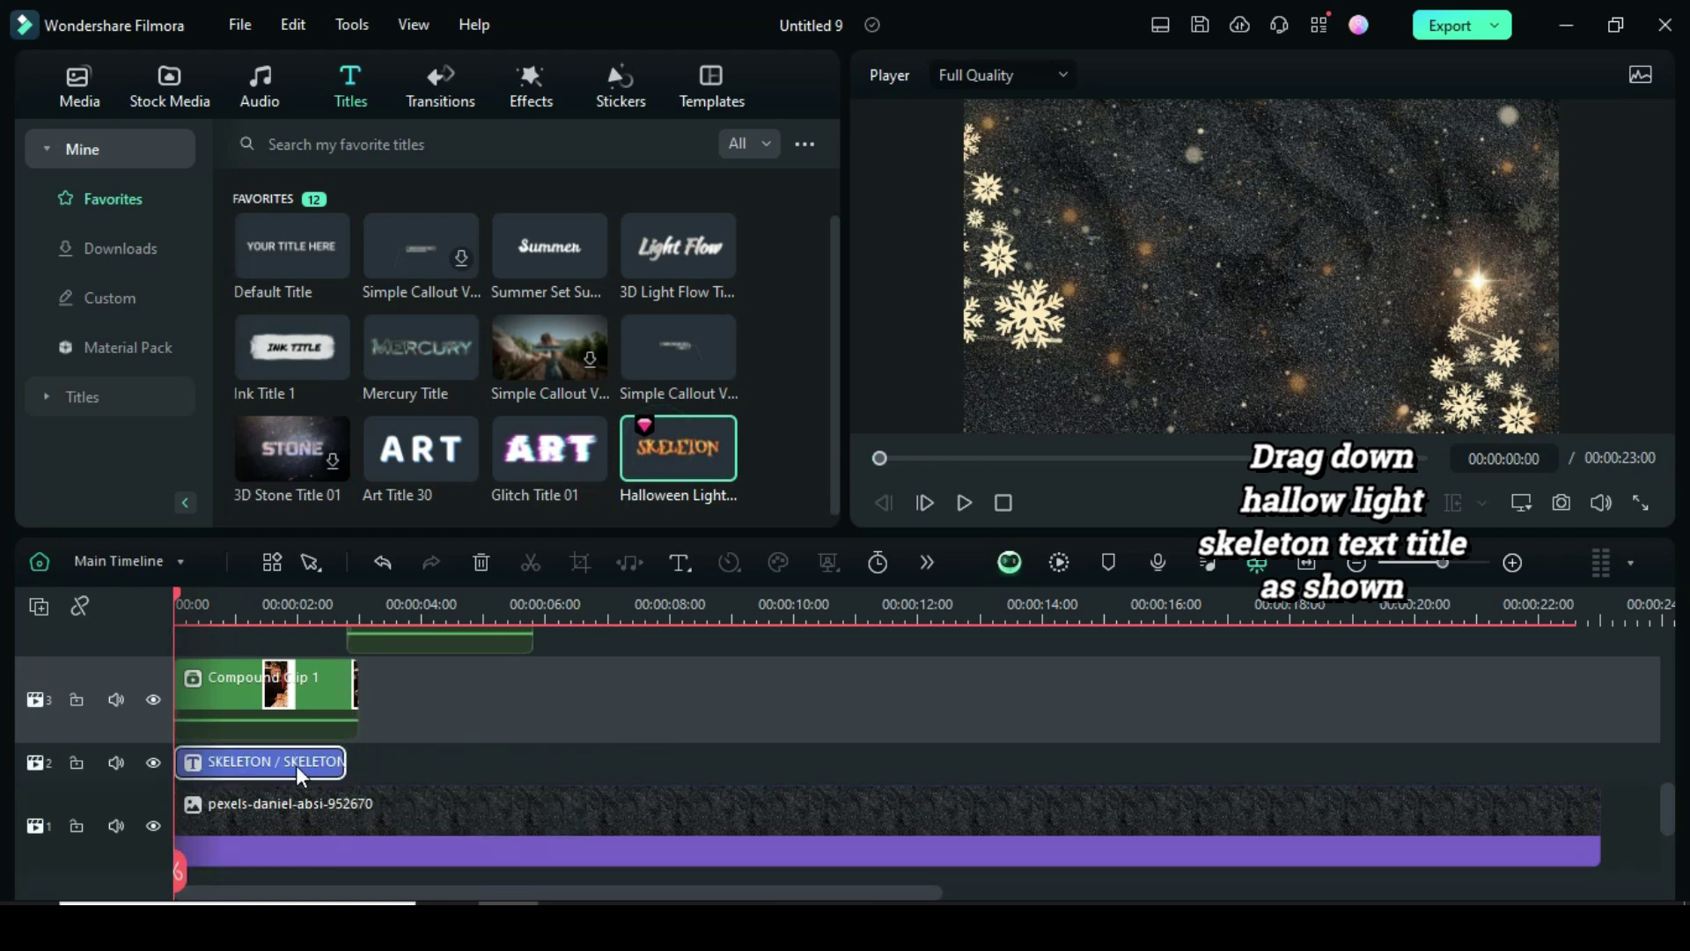
click(31, 606)
click(357, 834)
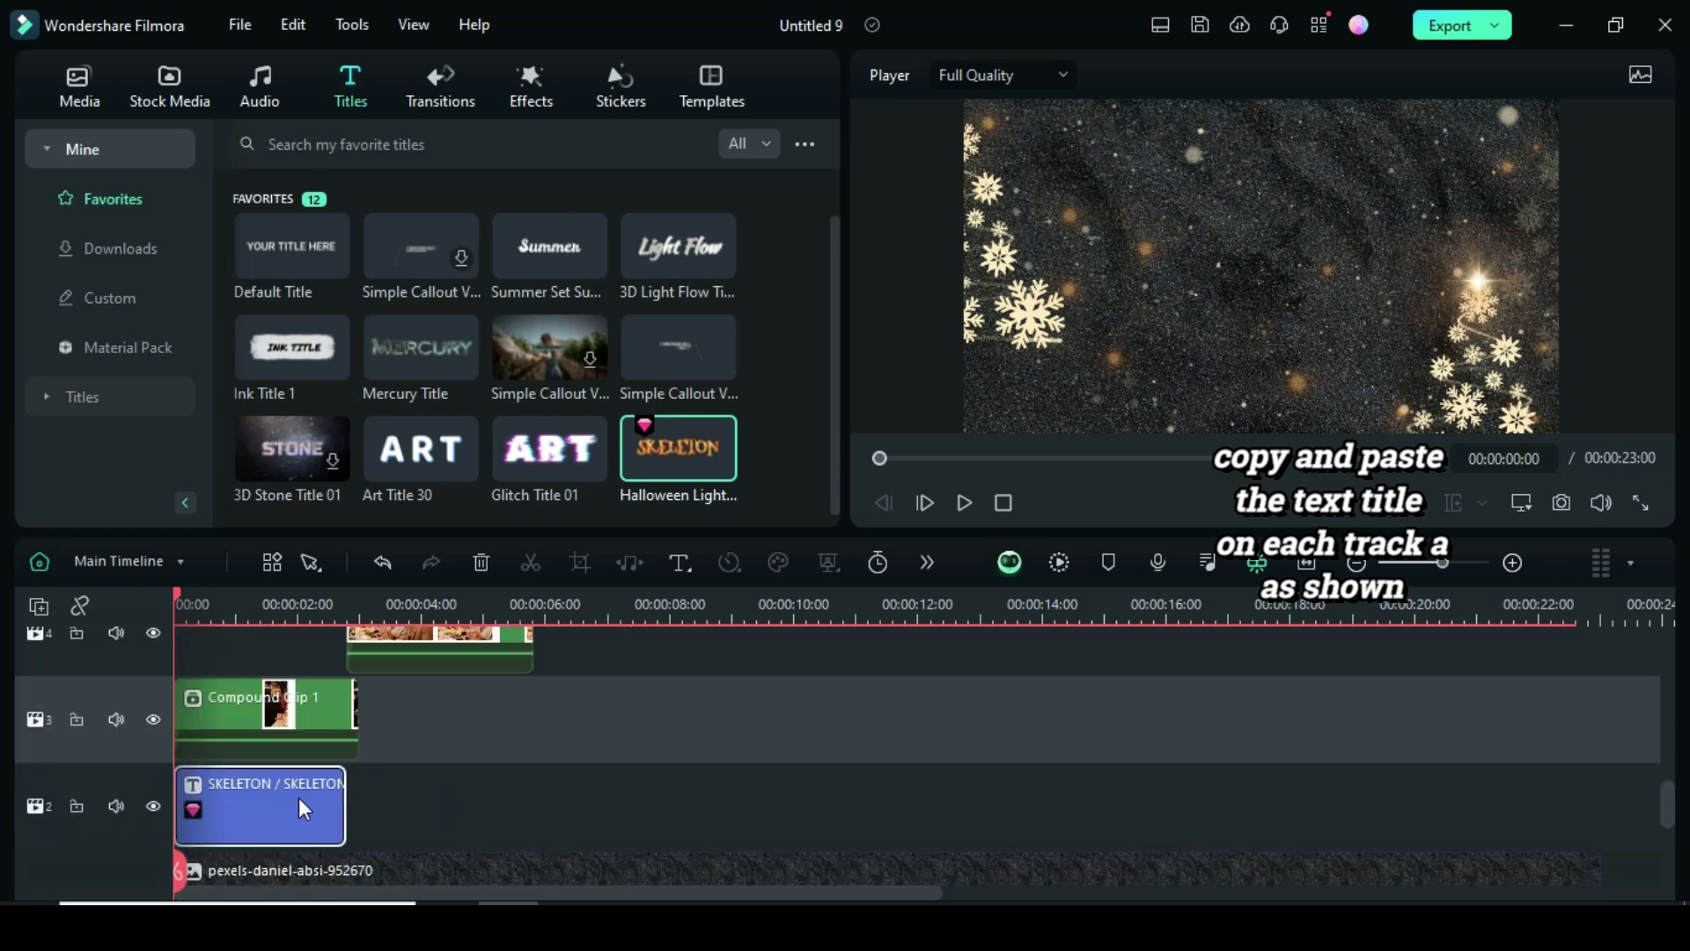
scroll(298, 800, down, 1)
right_click(292, 762)
click(337, 423)
scroll(405, 658, up, 1)
drag(179, 588, 362, 650)
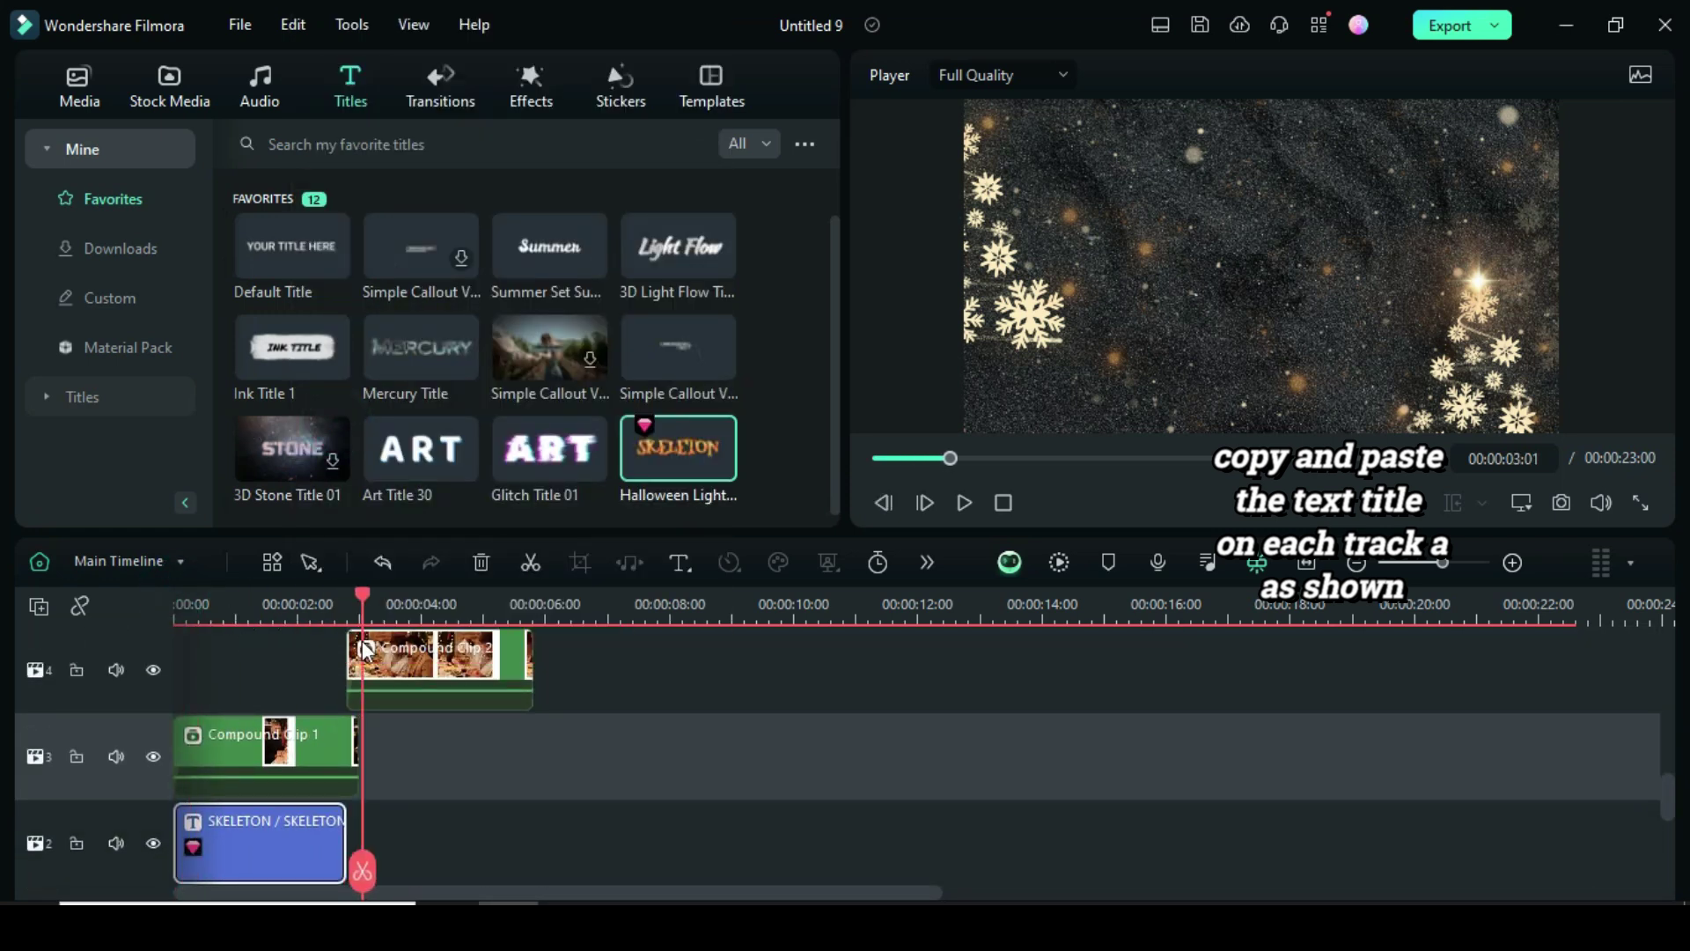
Paste the SKELETON title after Compound Clips 1, 2 and 3
right_click(398, 755)
click(469, 442)
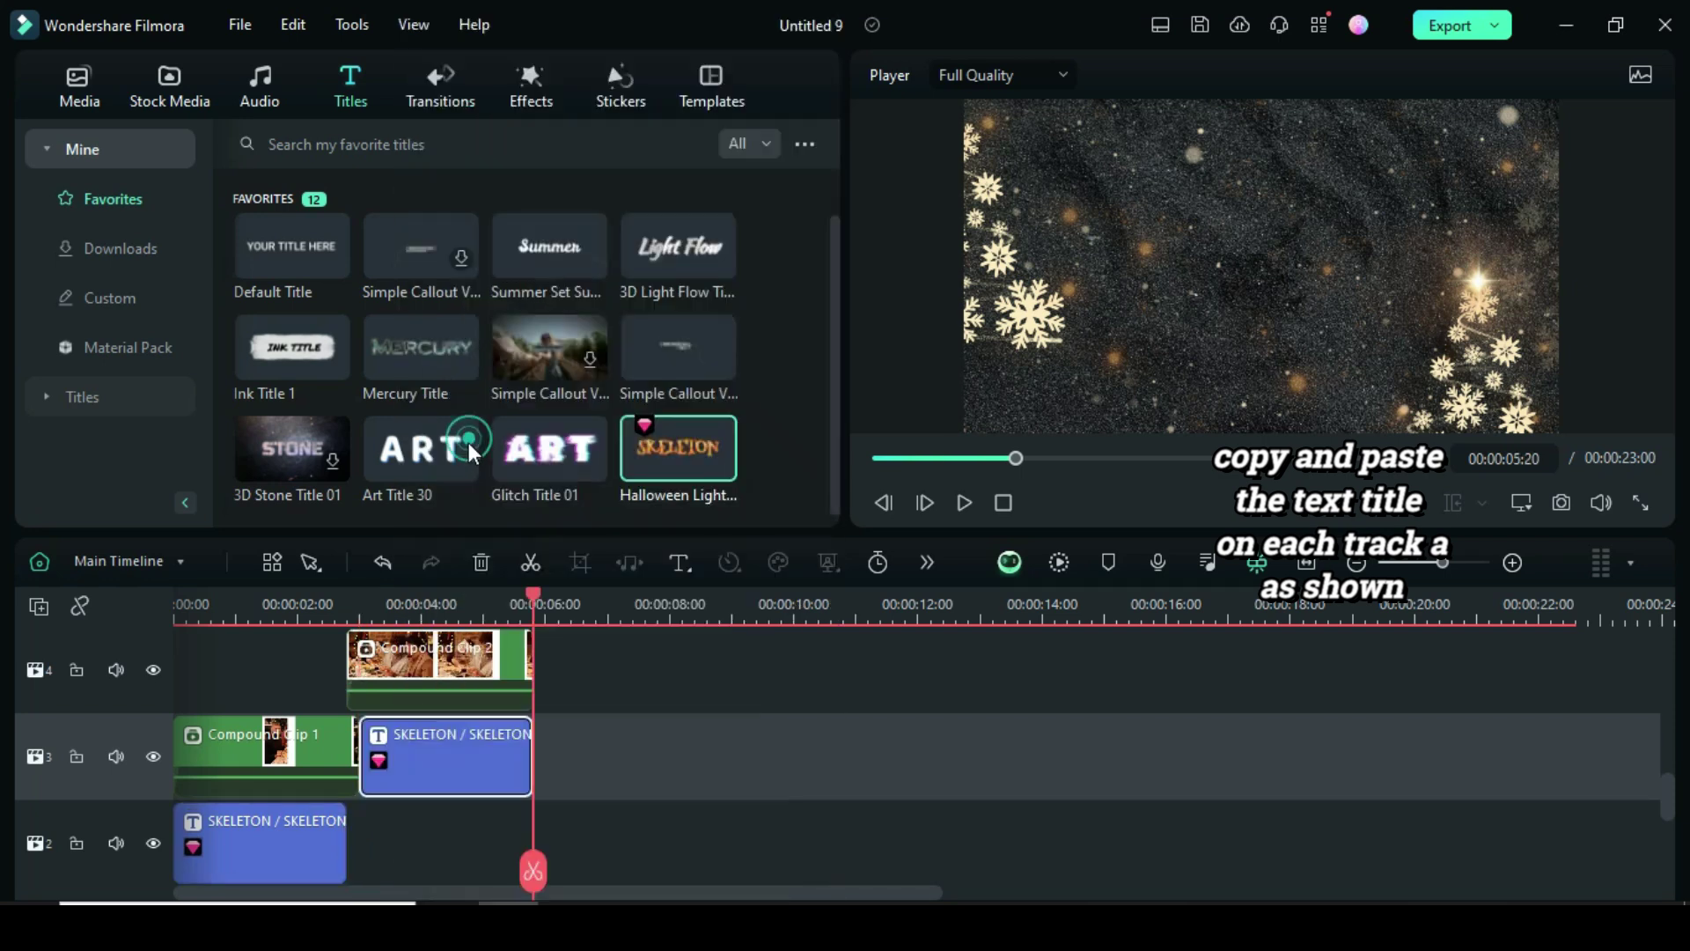
scroll(569, 726, up, 1)
right_click(583, 744)
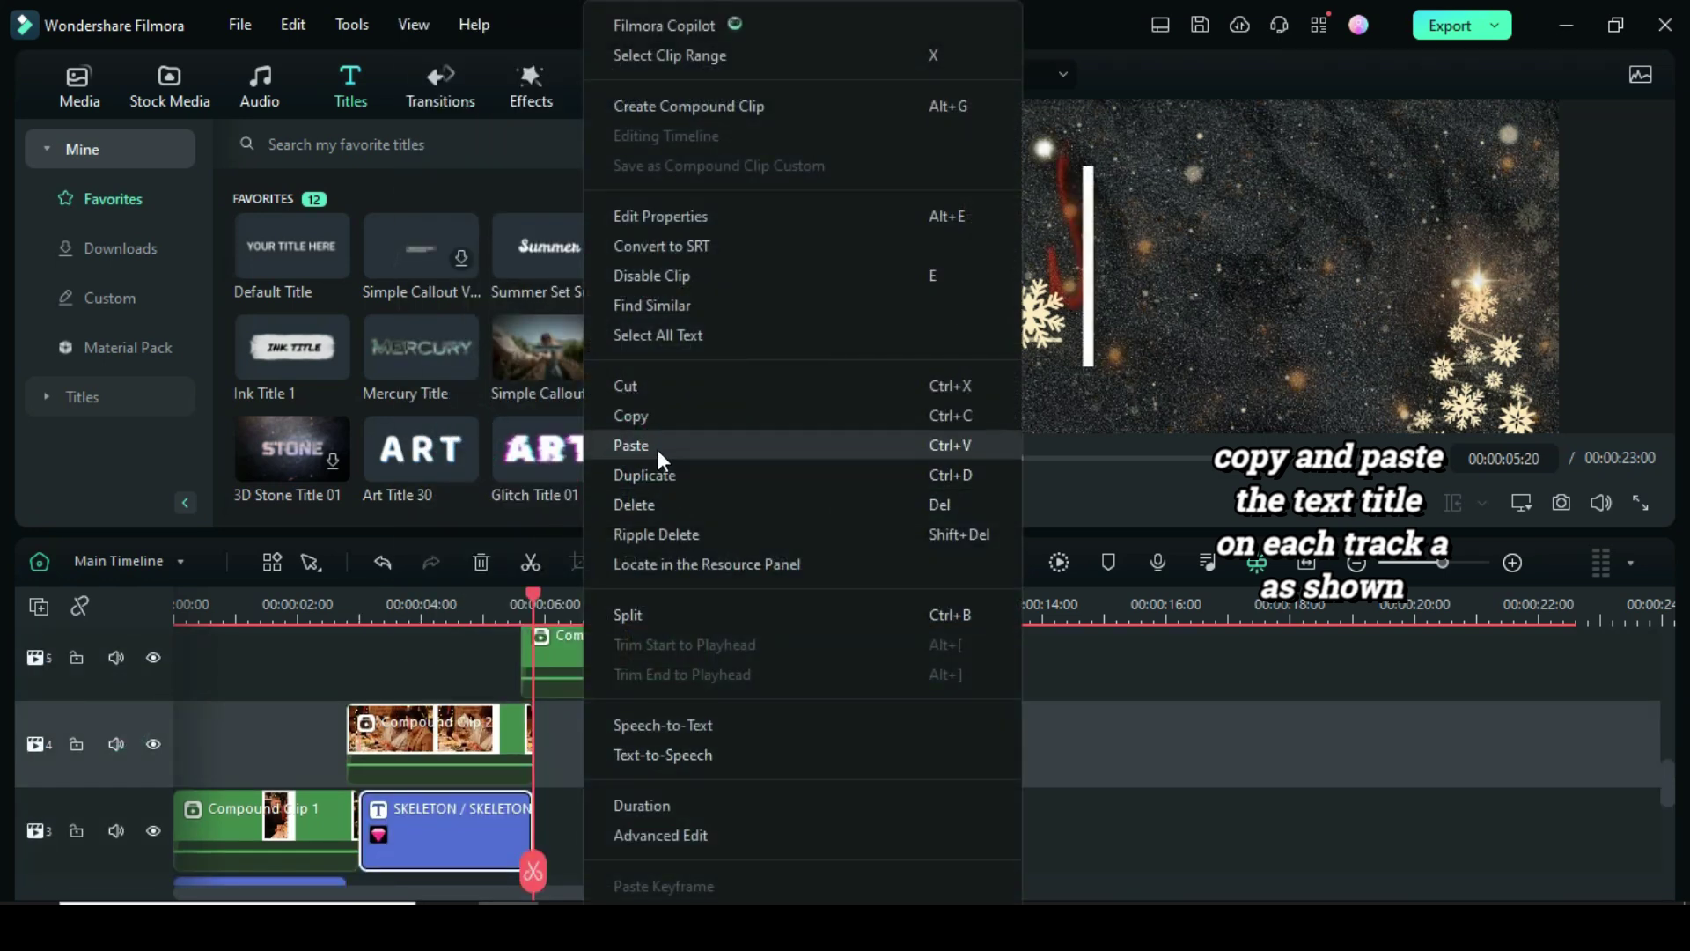
click(658, 448)
scroll(136, 748, up, 1)
click(132, 744)
right_click(759, 770)
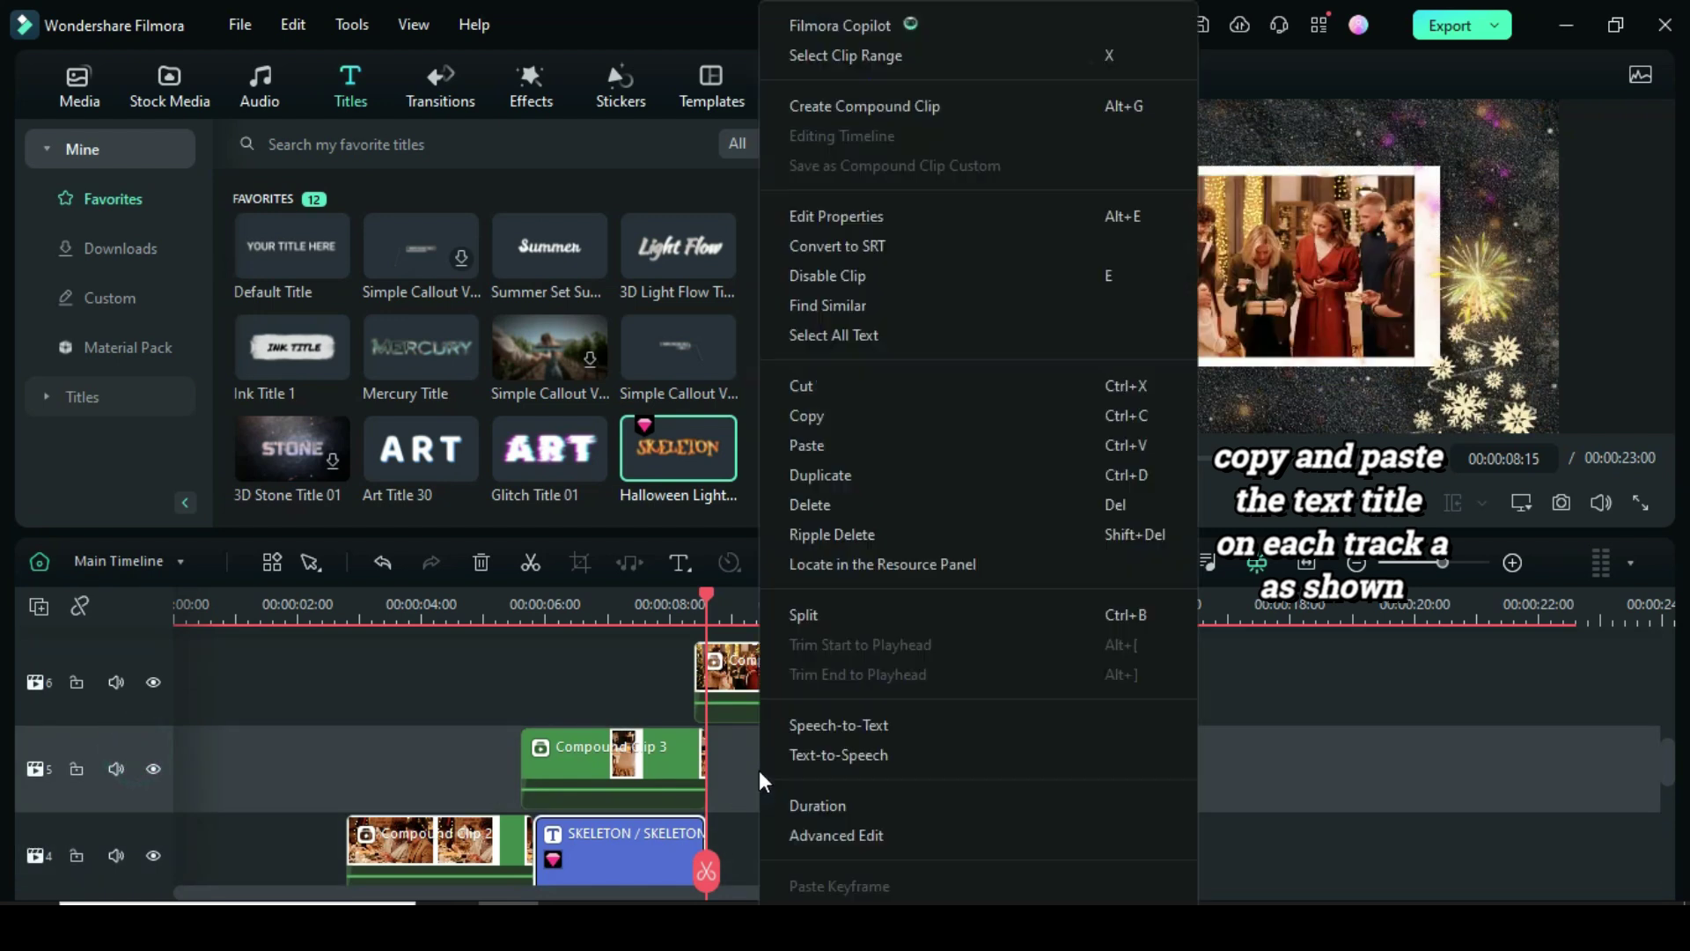
click(827, 441)
scroll(914, 744, up, 1)
Paste the SKELETON title after Compound Clips 4, 5 and 6, then target Compound Clip 7
right_click(923, 735)
click(991, 445)
scroll(126, 713, up, 1)
click(130, 721)
right_click(1133, 739)
click(1180, 446)
scroll(1312, 764, up, 1)
click(76, 739)
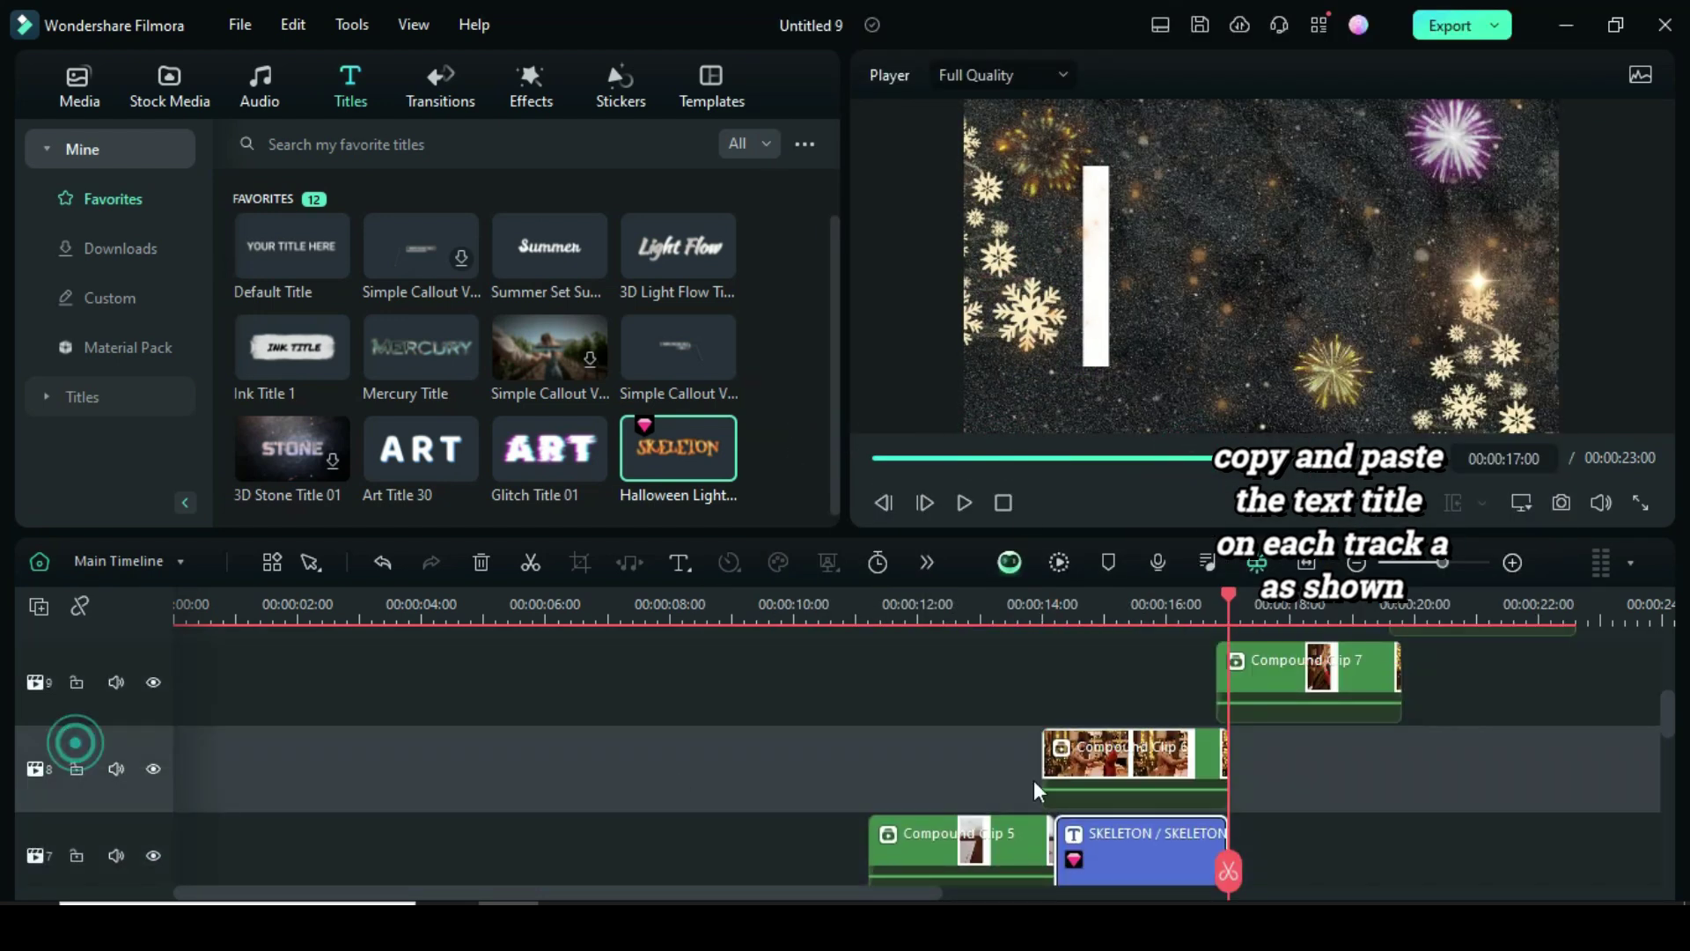
right_click(1262, 766)
click(1301, 444)
drag(819, 901, 1074, 901)
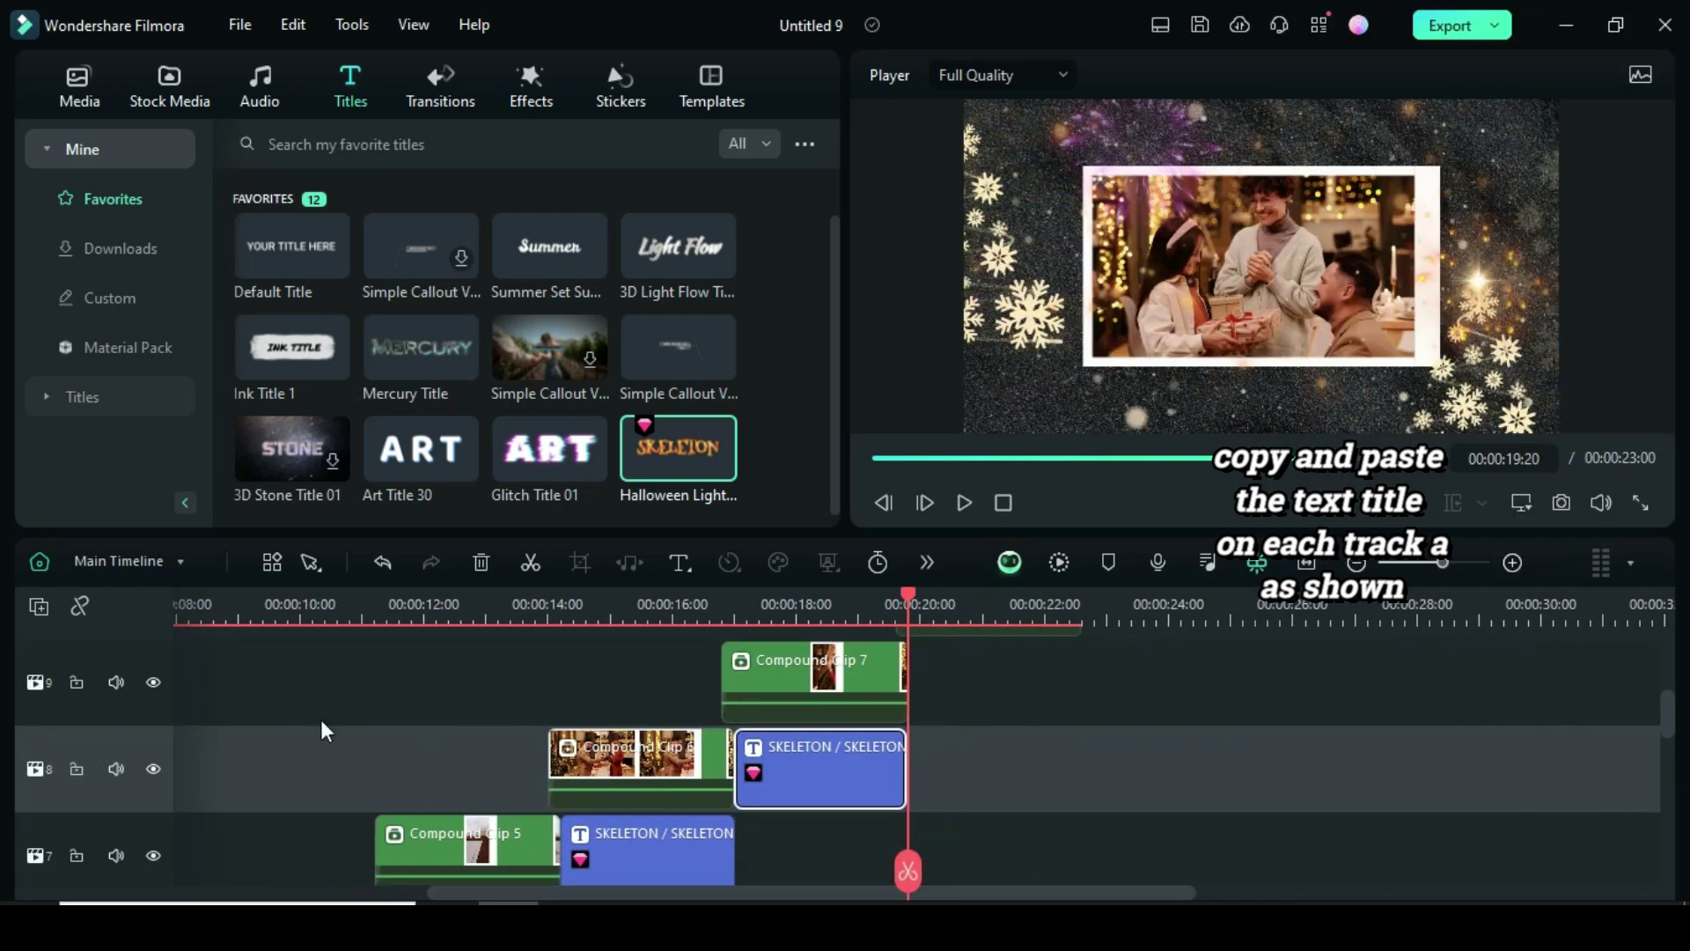
click(178, 693)
right_click(945, 667)
click(983, 445)
scroll(1104, 690, up, 1)
scroll(1098, 695, down, 1)
scroll(1098, 696, left, 5)
scroll(530, 816, down, 3)
scroll(530, 815, down, 3)
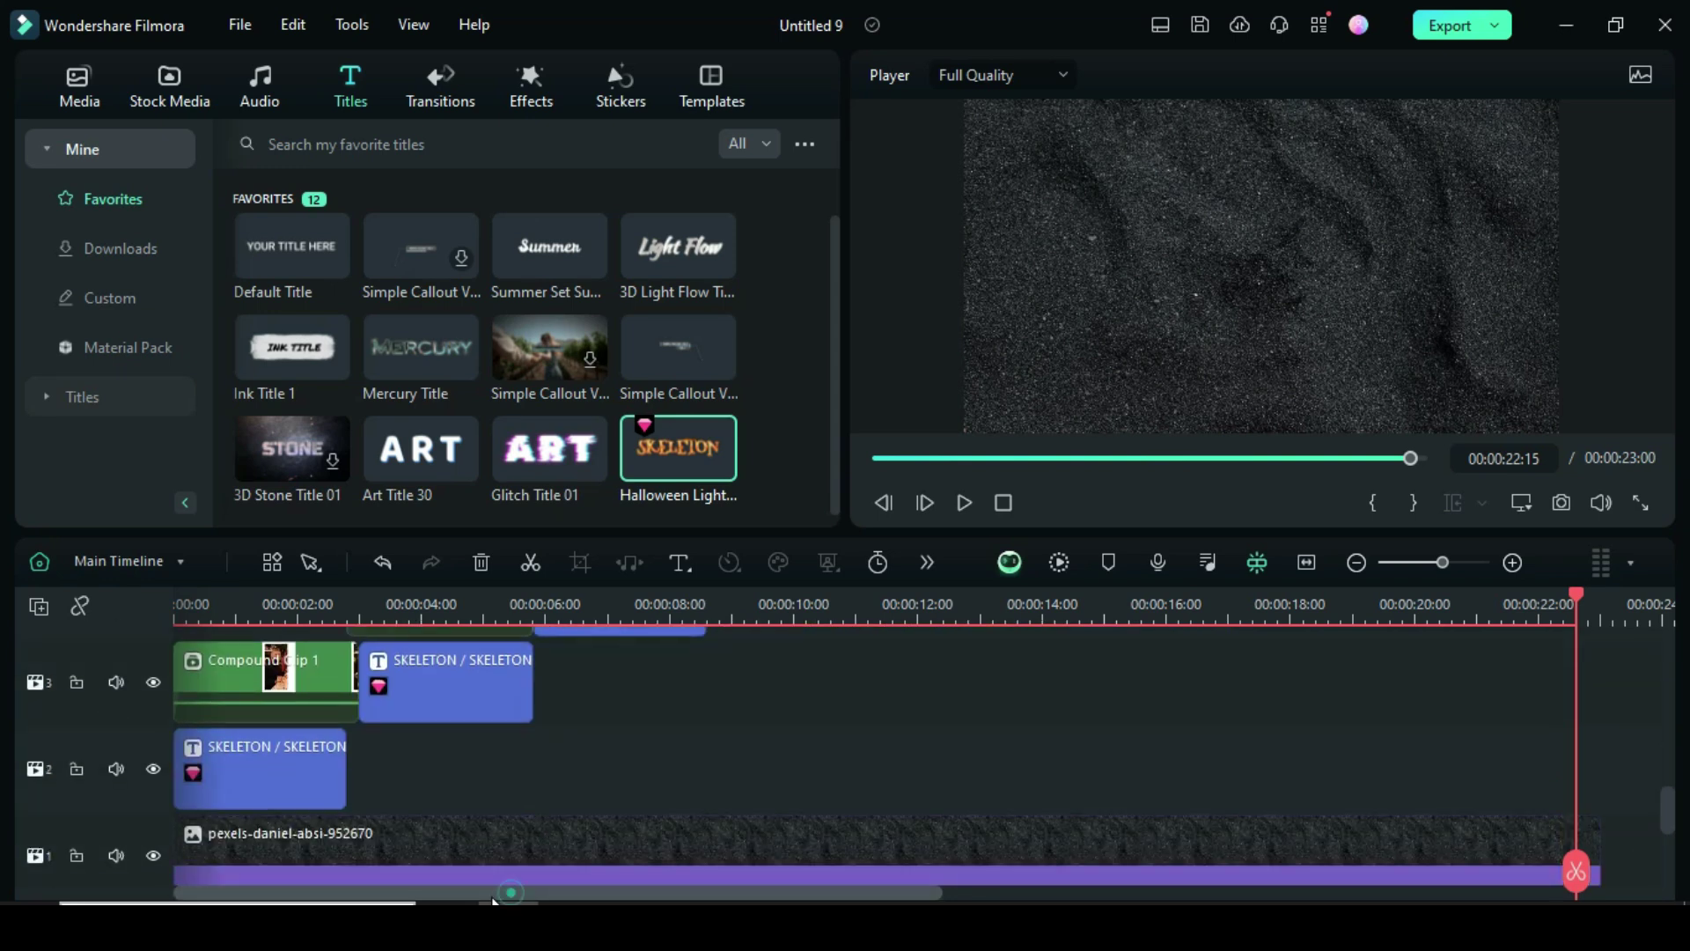
Open the first title in the advanced editor and replace SKELETON with GRATEFUL in both layers
double_click(261, 769)
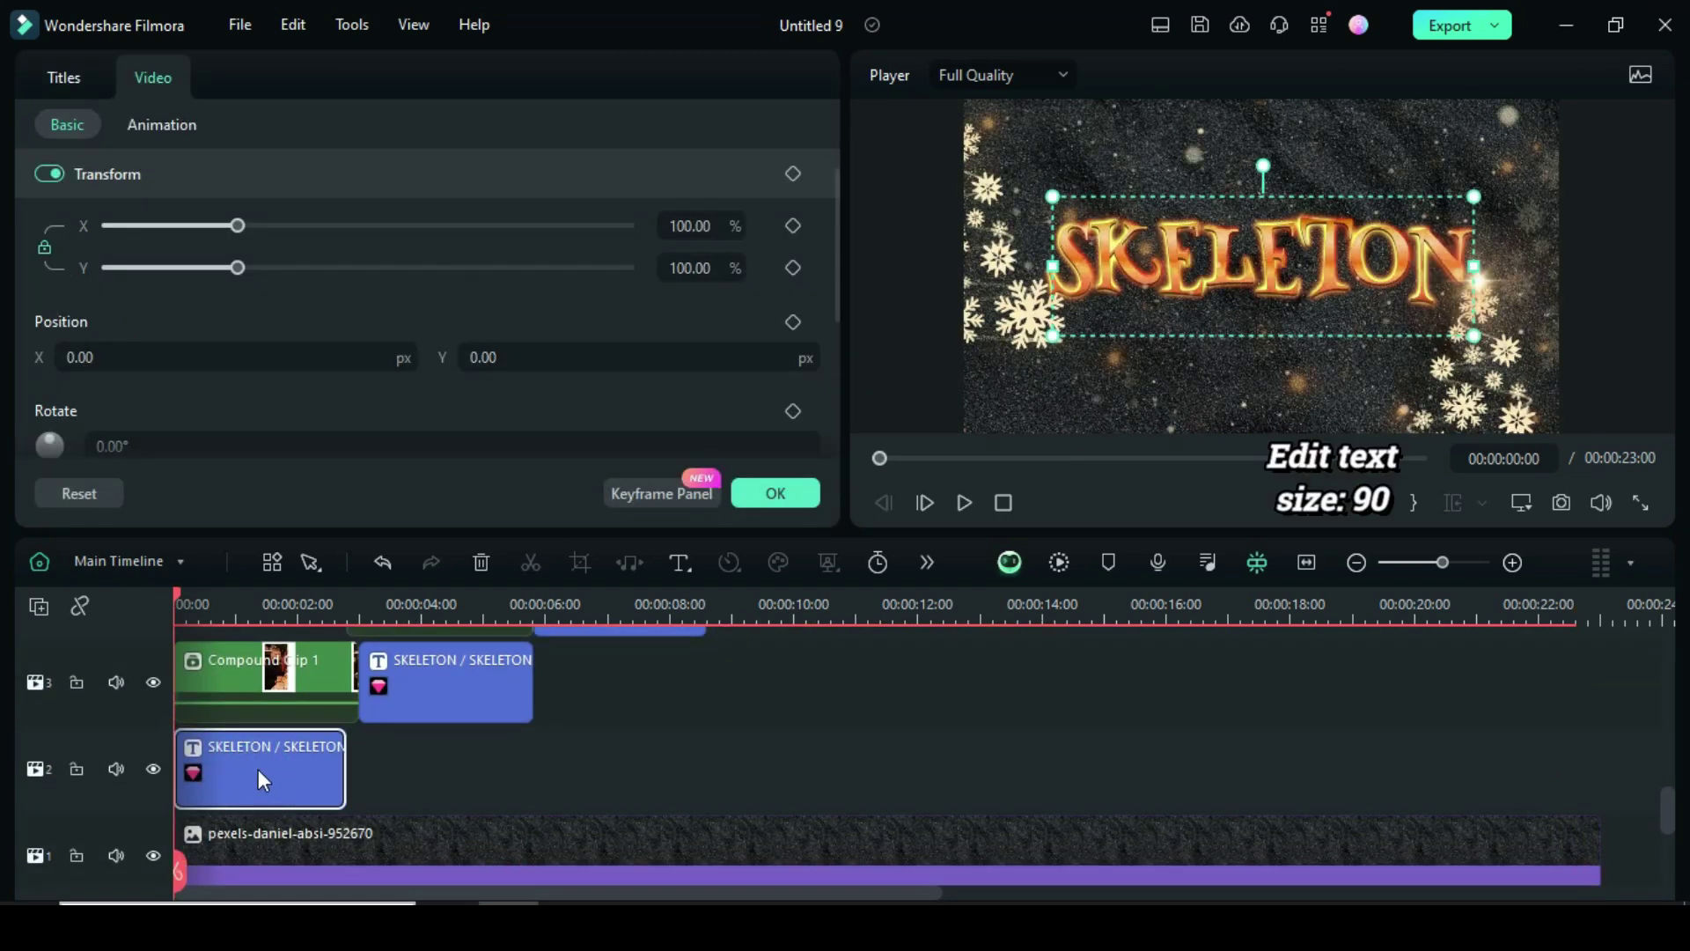
click(61, 77)
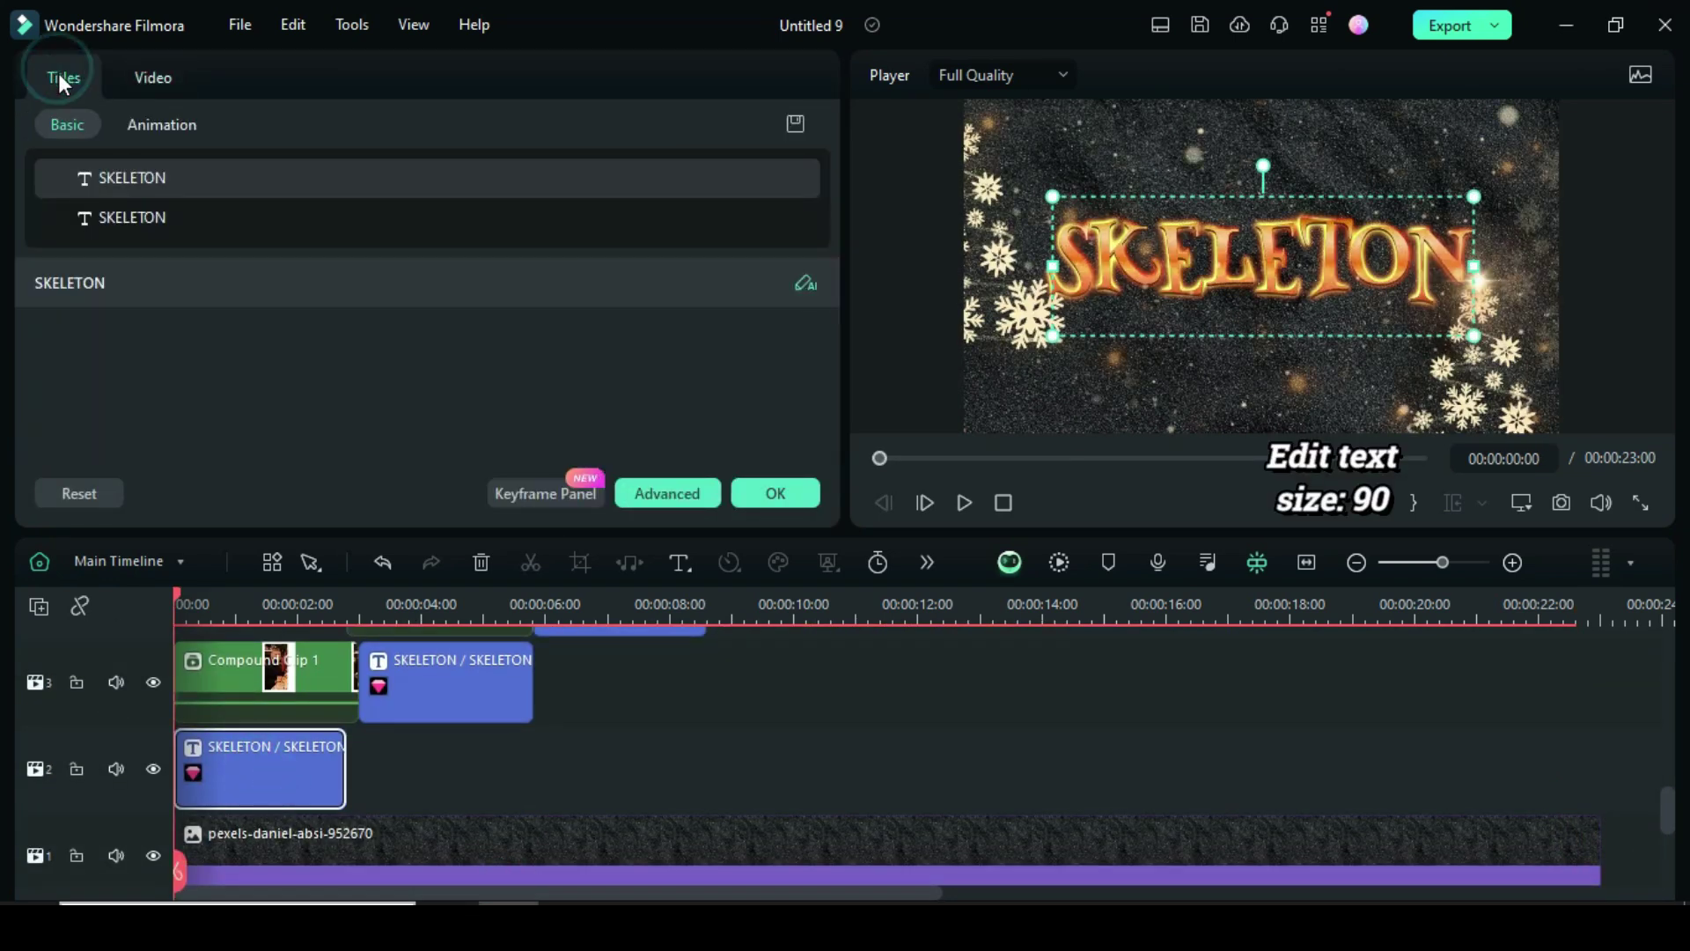
click(671, 493)
click(1174, 193)
double_click(1174, 193)
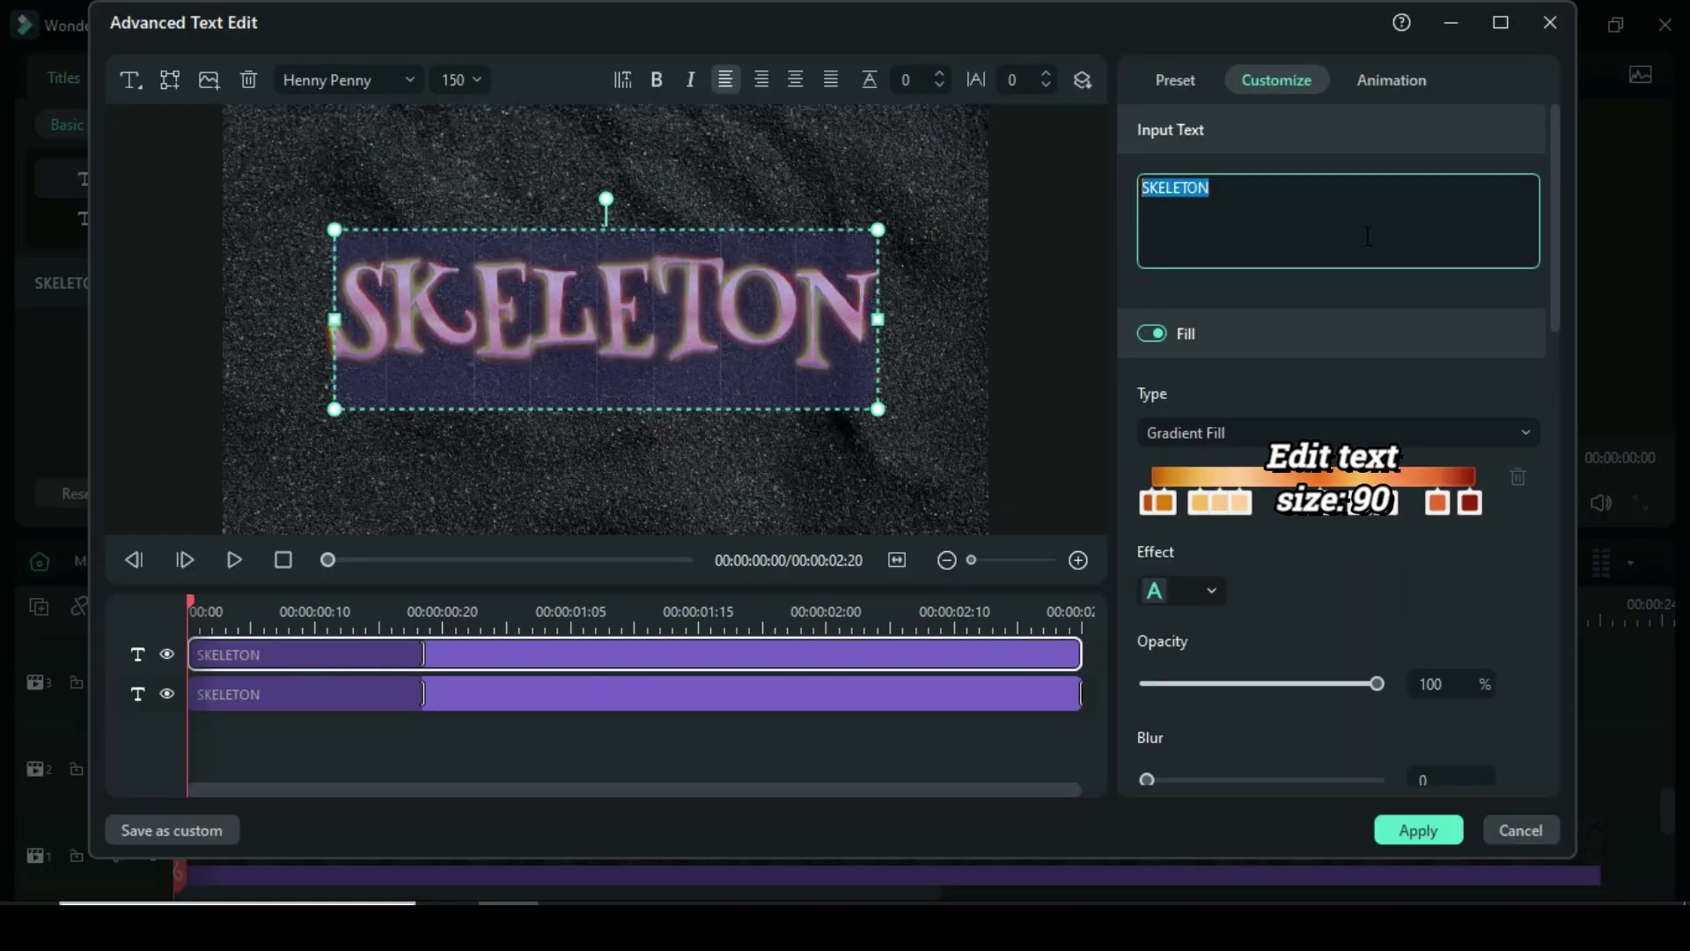
text(GRATEFI)
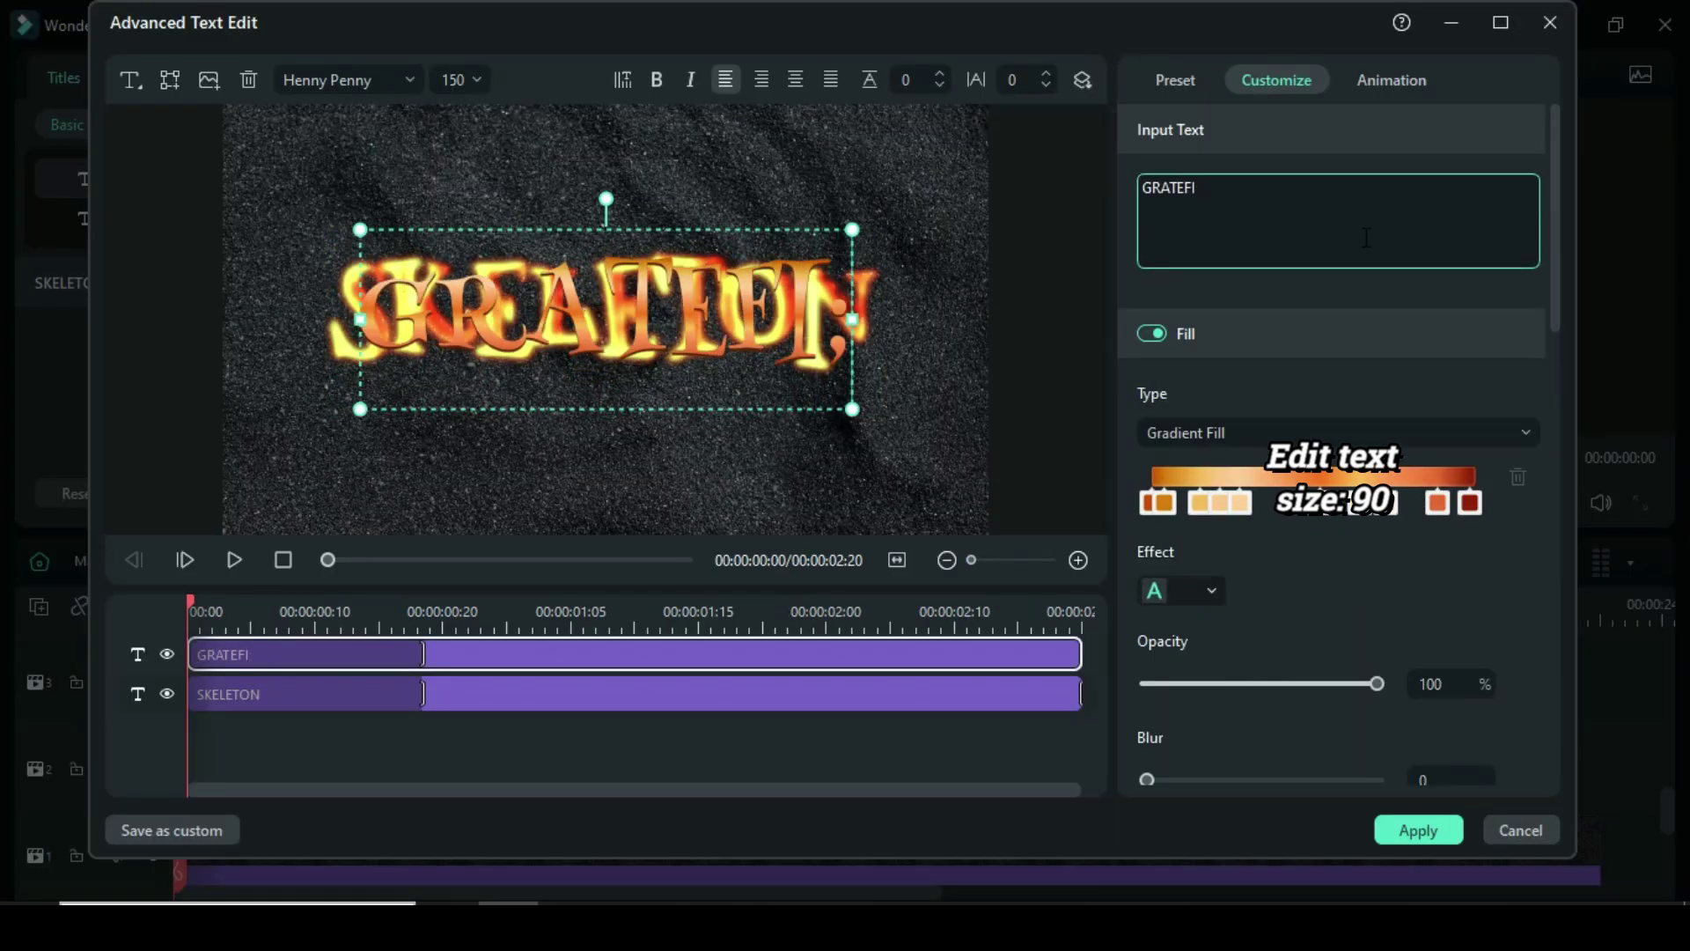
key(BackSpace)
text(UL)
click(596, 688)
double_click(1227, 177)
text(GRATE)
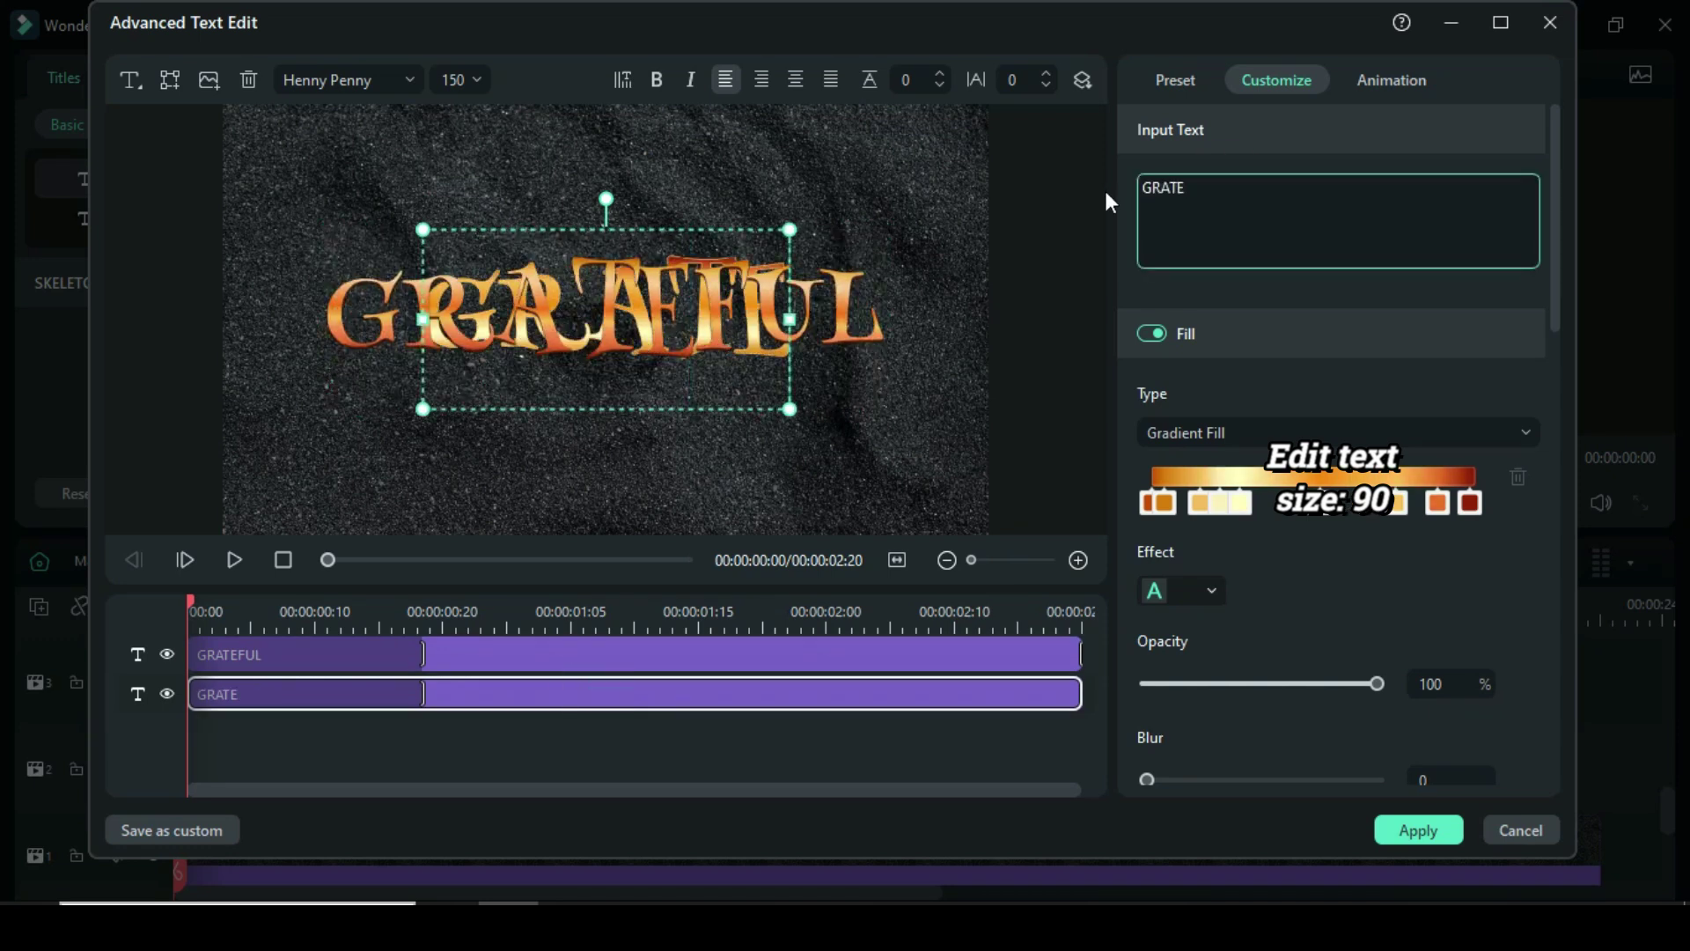
text(FUL)
Set both GRATEFUL text layers to size 90 and apply the title
click(476, 79)
click(456, 127)
click(595, 317)
click(476, 80)
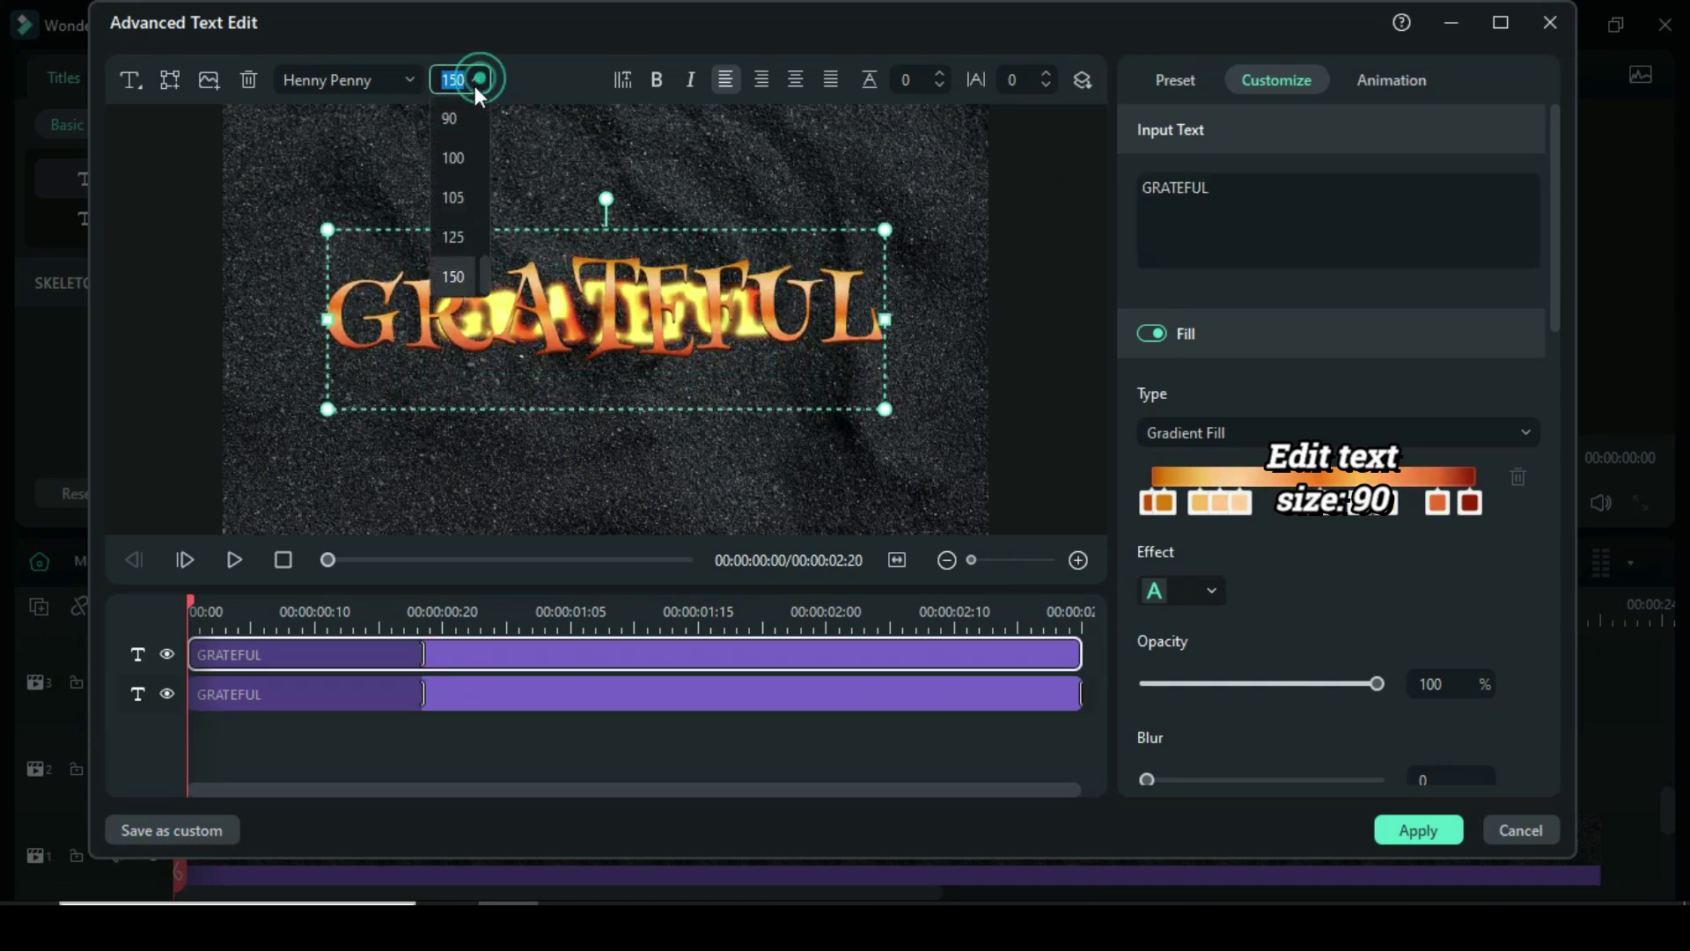
click(455, 128)
click(1396, 828)
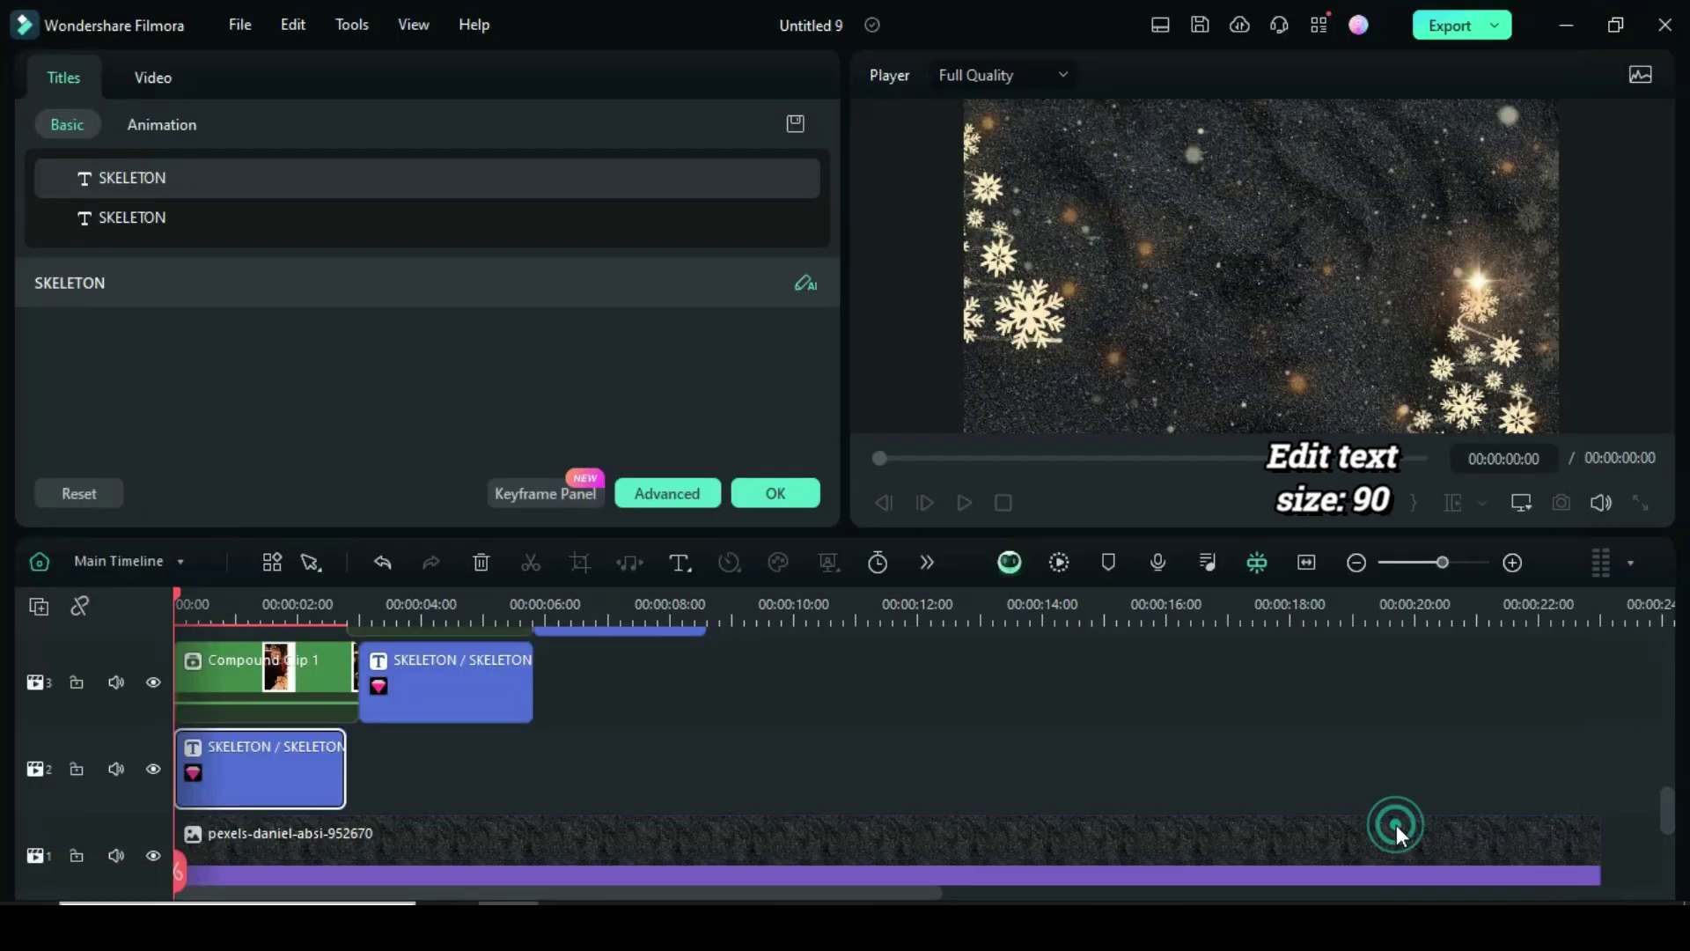
Change the next SKELETON title to LOVING in both layers at size 90
click(452, 680)
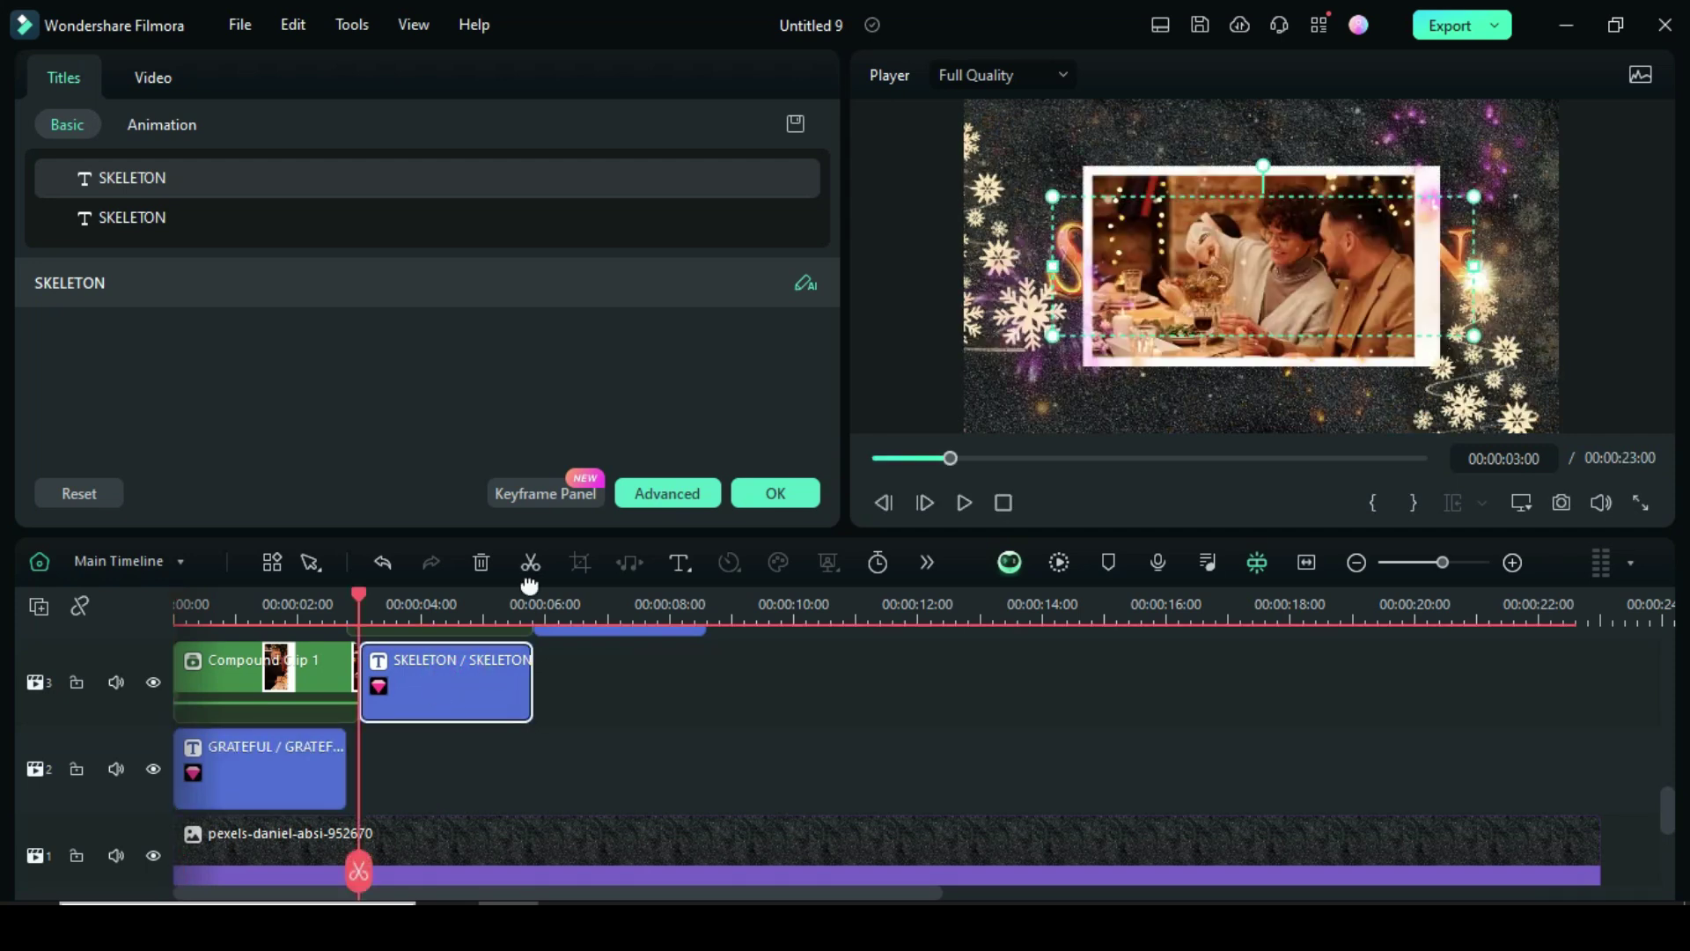
click(661, 493)
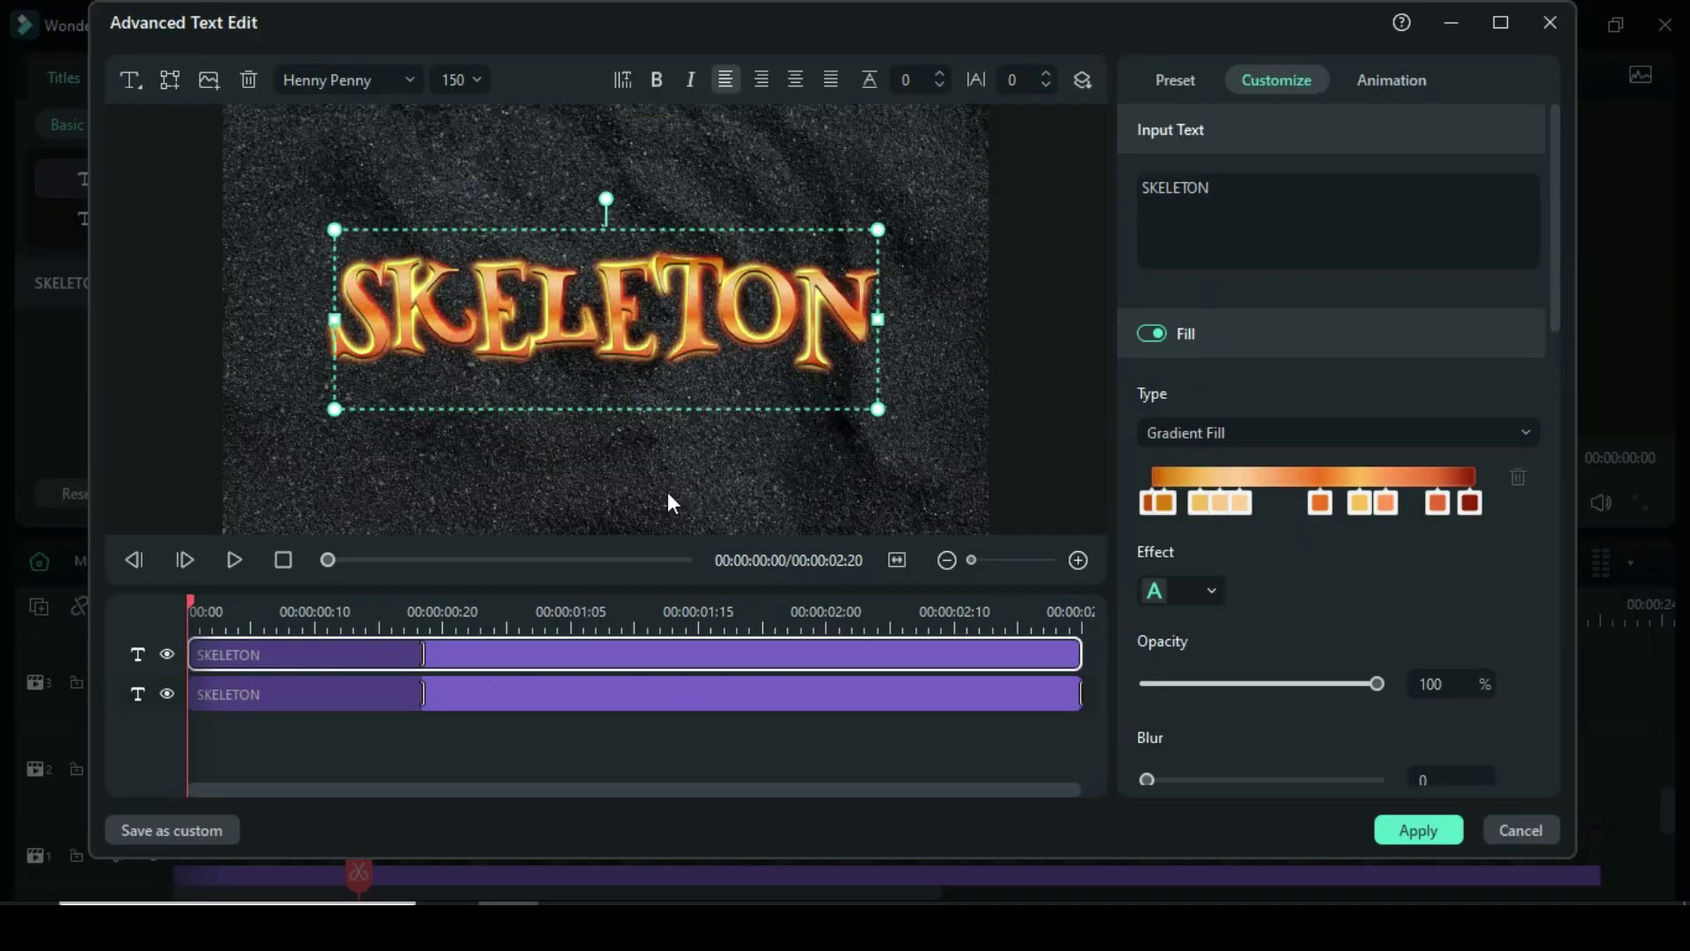
double_click(1232, 192)
text(LOVING)
click(656, 694)
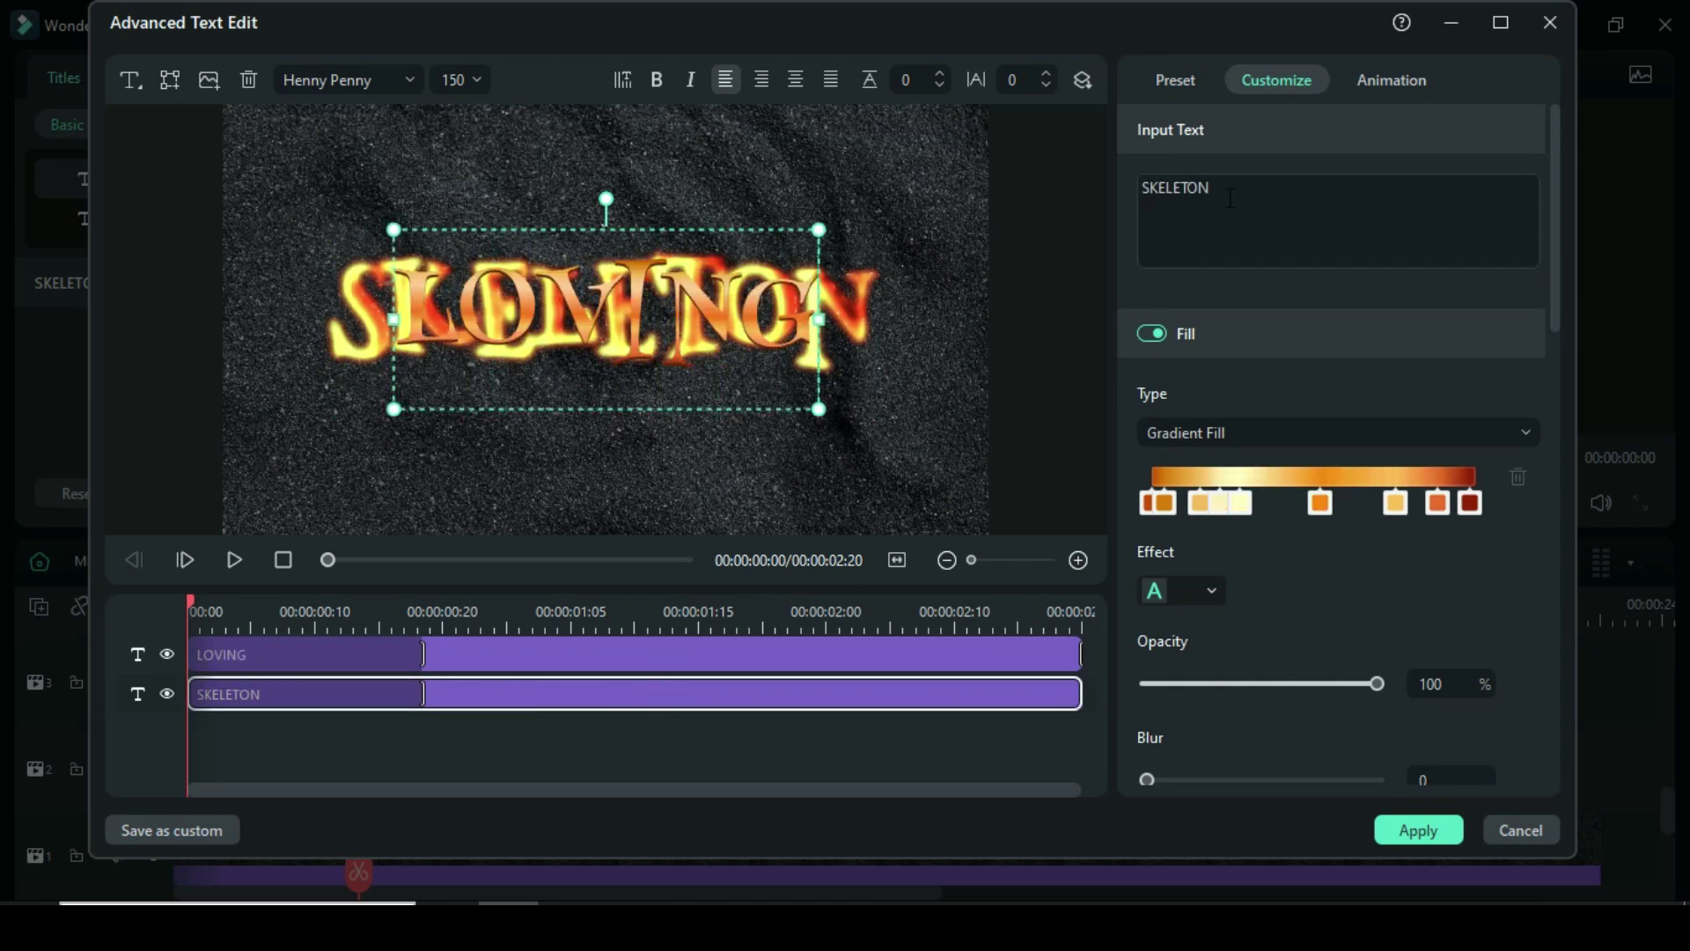
text(LOVING)
click(464, 79)
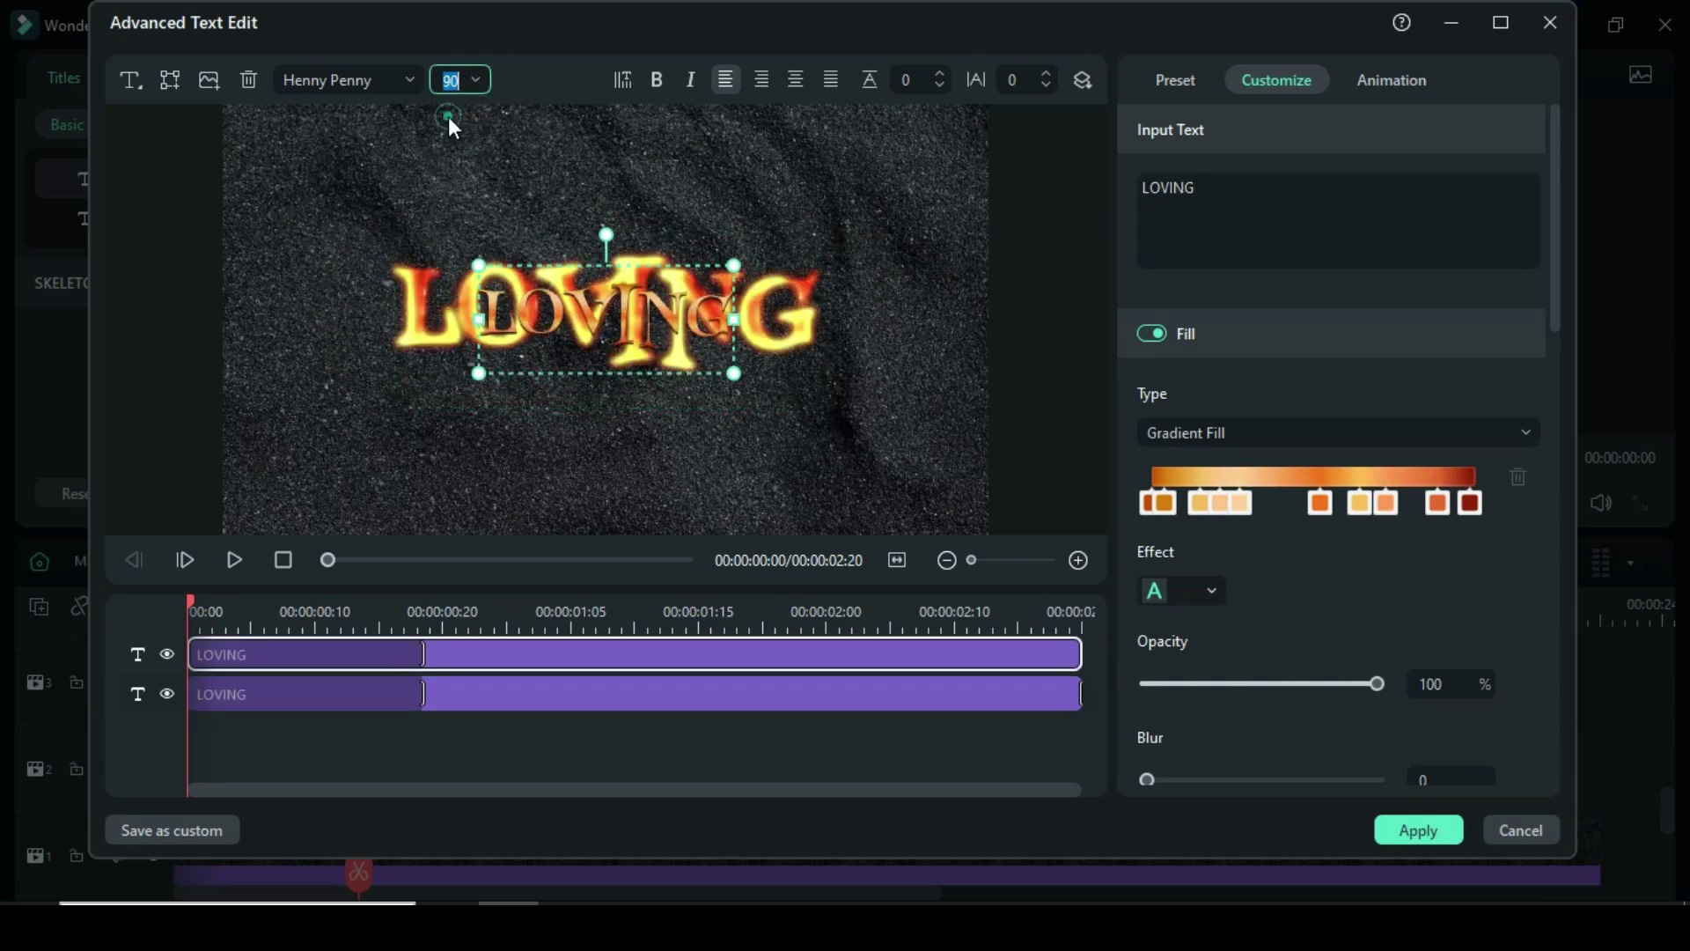
click(1419, 830)
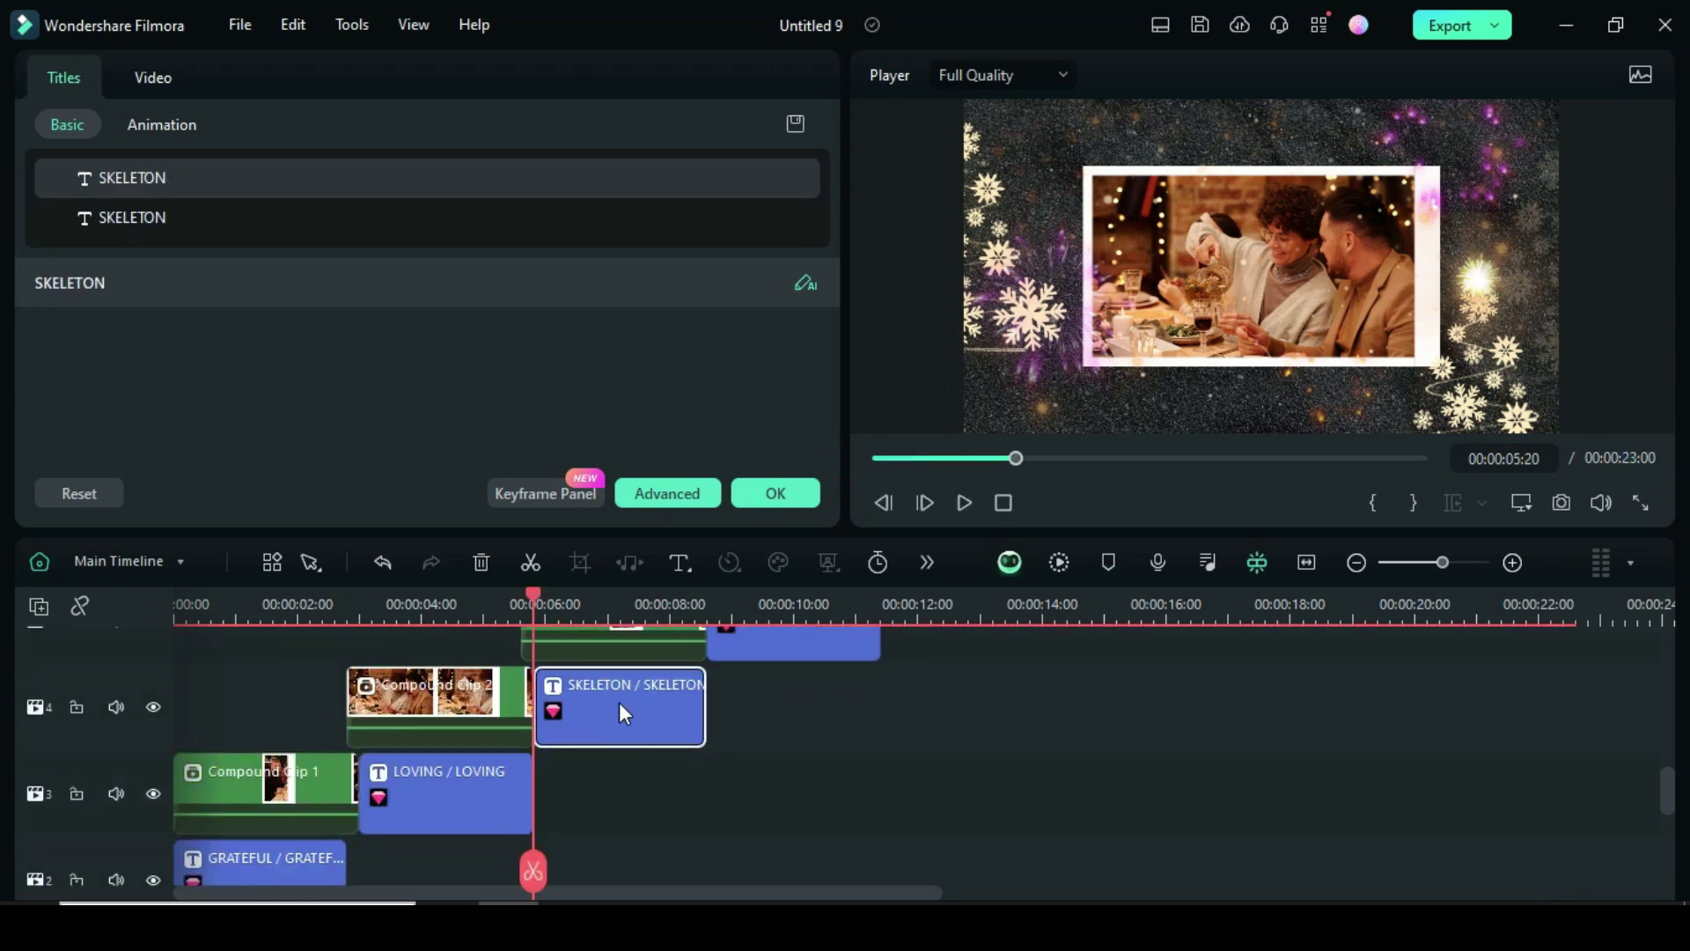
Change the following title to ADORING in both text layers and apply it
click(660, 495)
text(ADORING)
click(634, 698)
click(1190, 198)
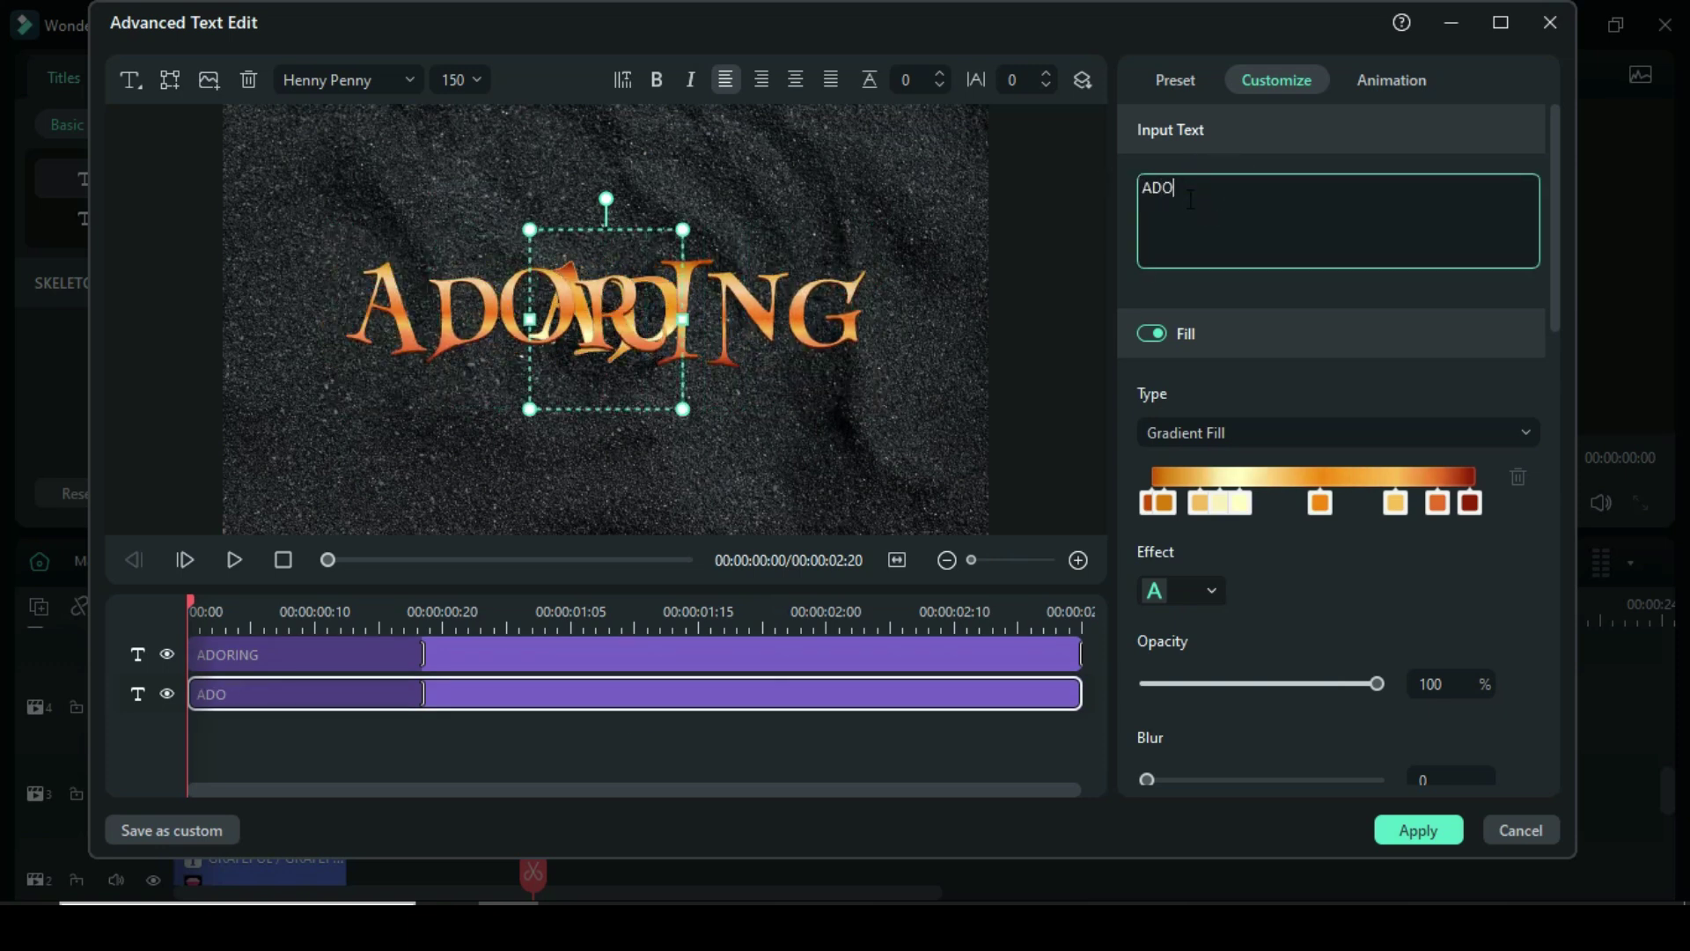
click(1433, 832)
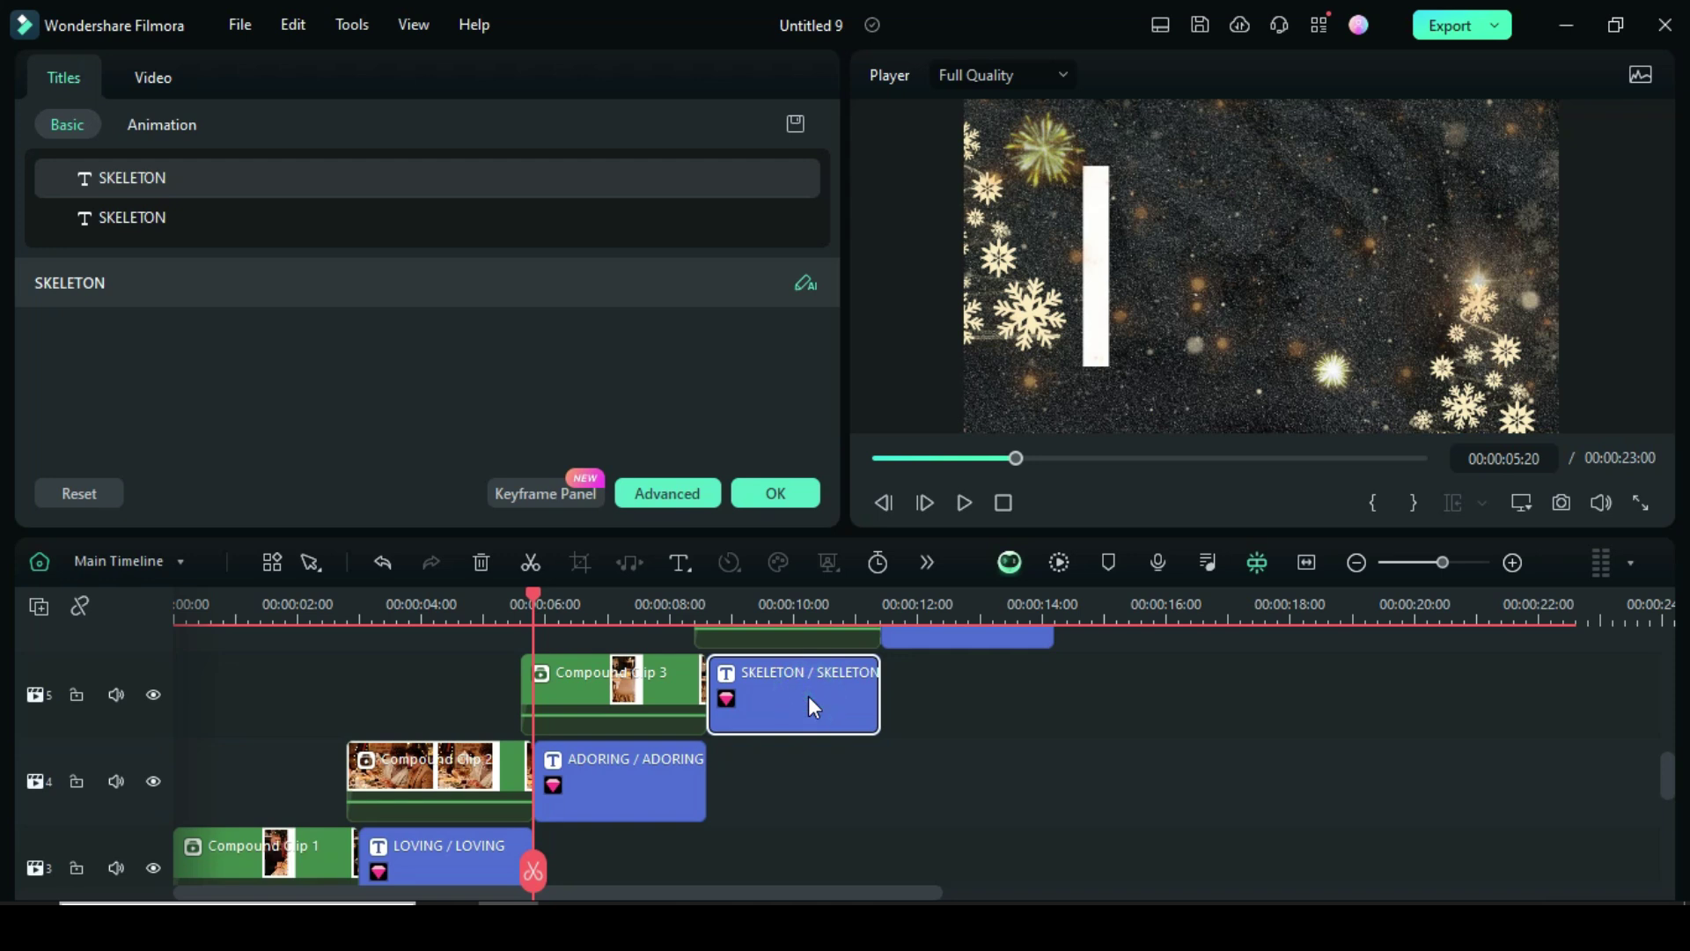
Change the third title to BOND in both layers, resized to 90
click(668, 493)
click(1189, 199)
text(BOND)
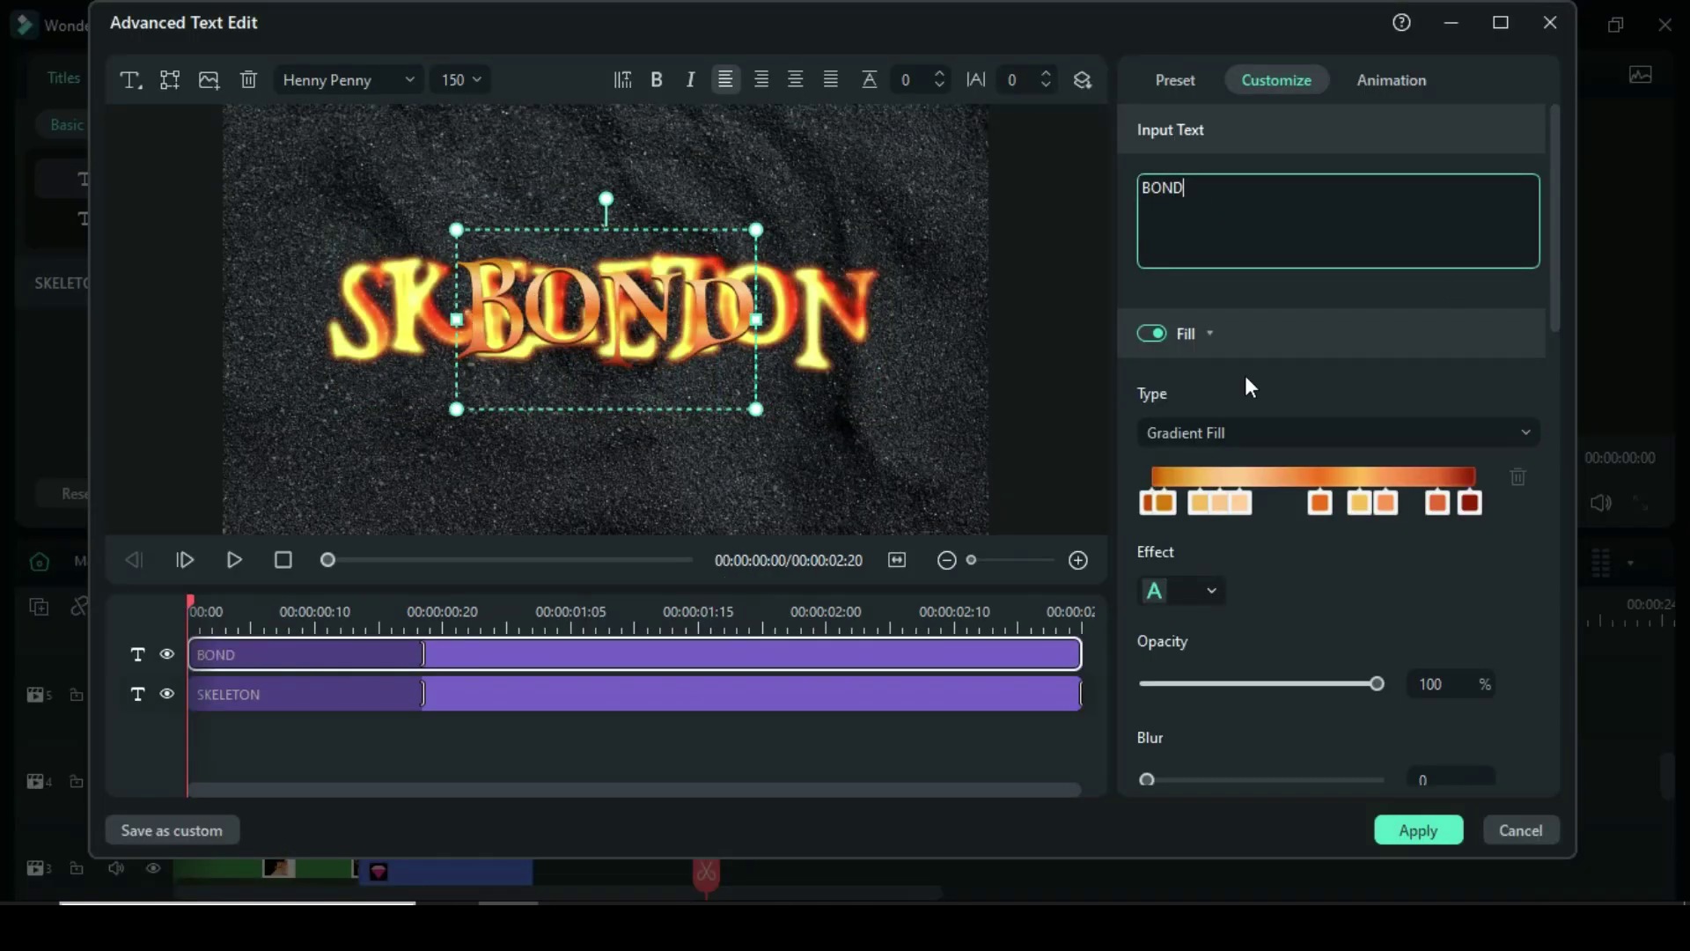
click(634, 693)
click(1188, 198)
text(BO)
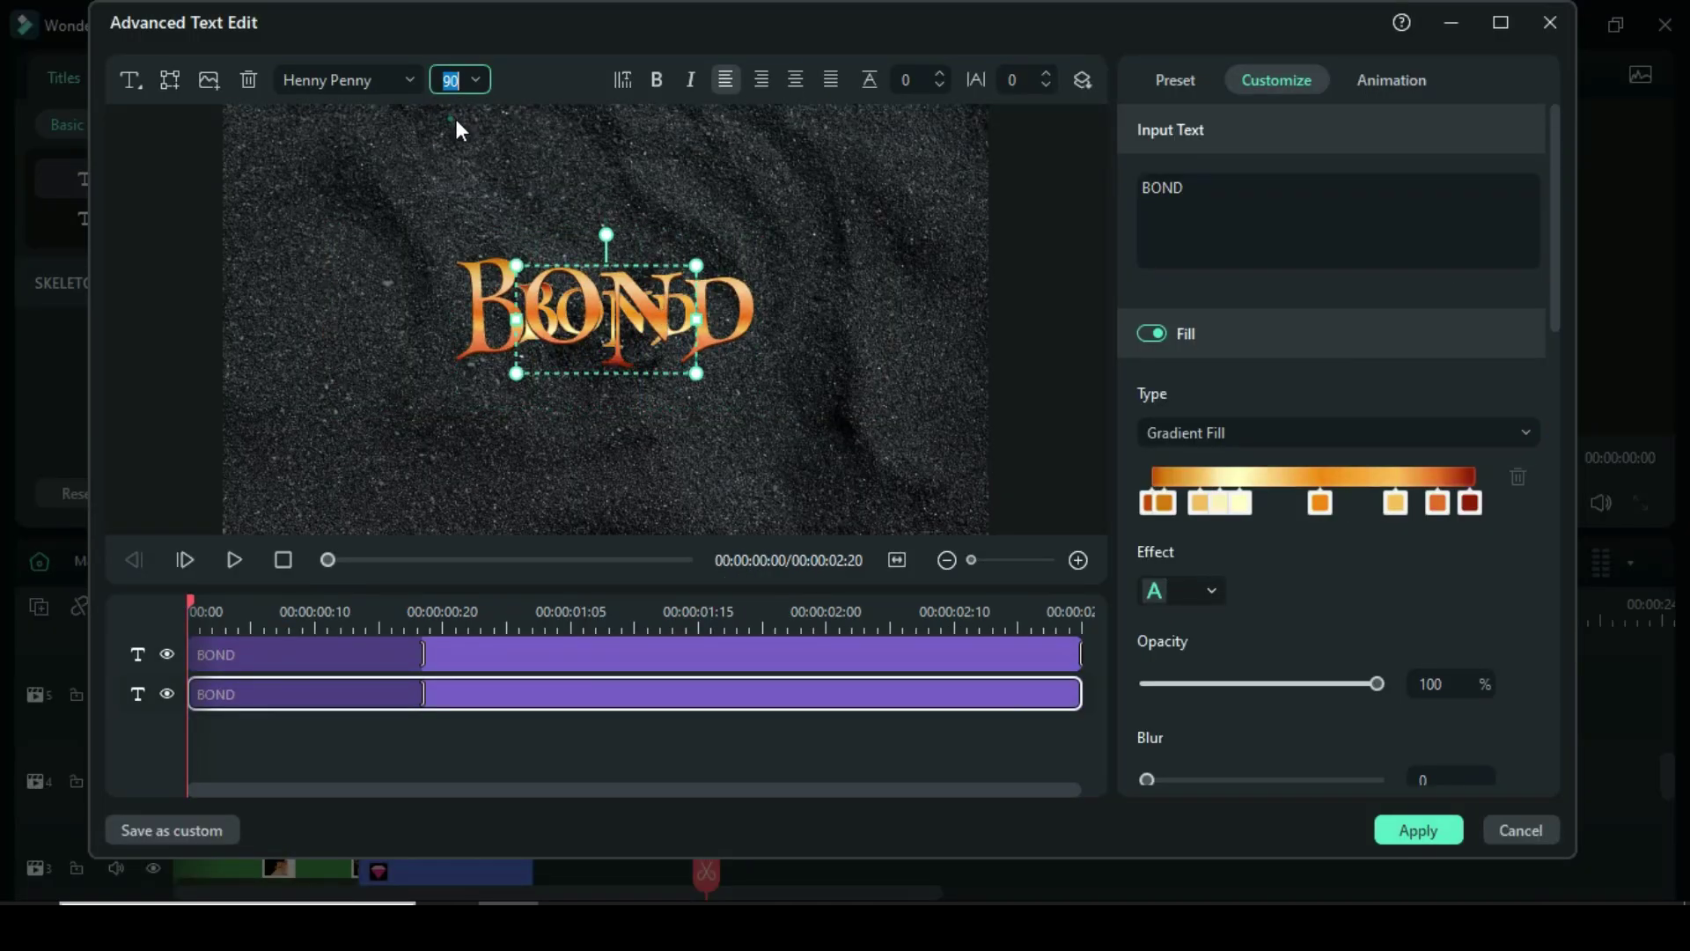
click(534, 657)
click(1419, 830)
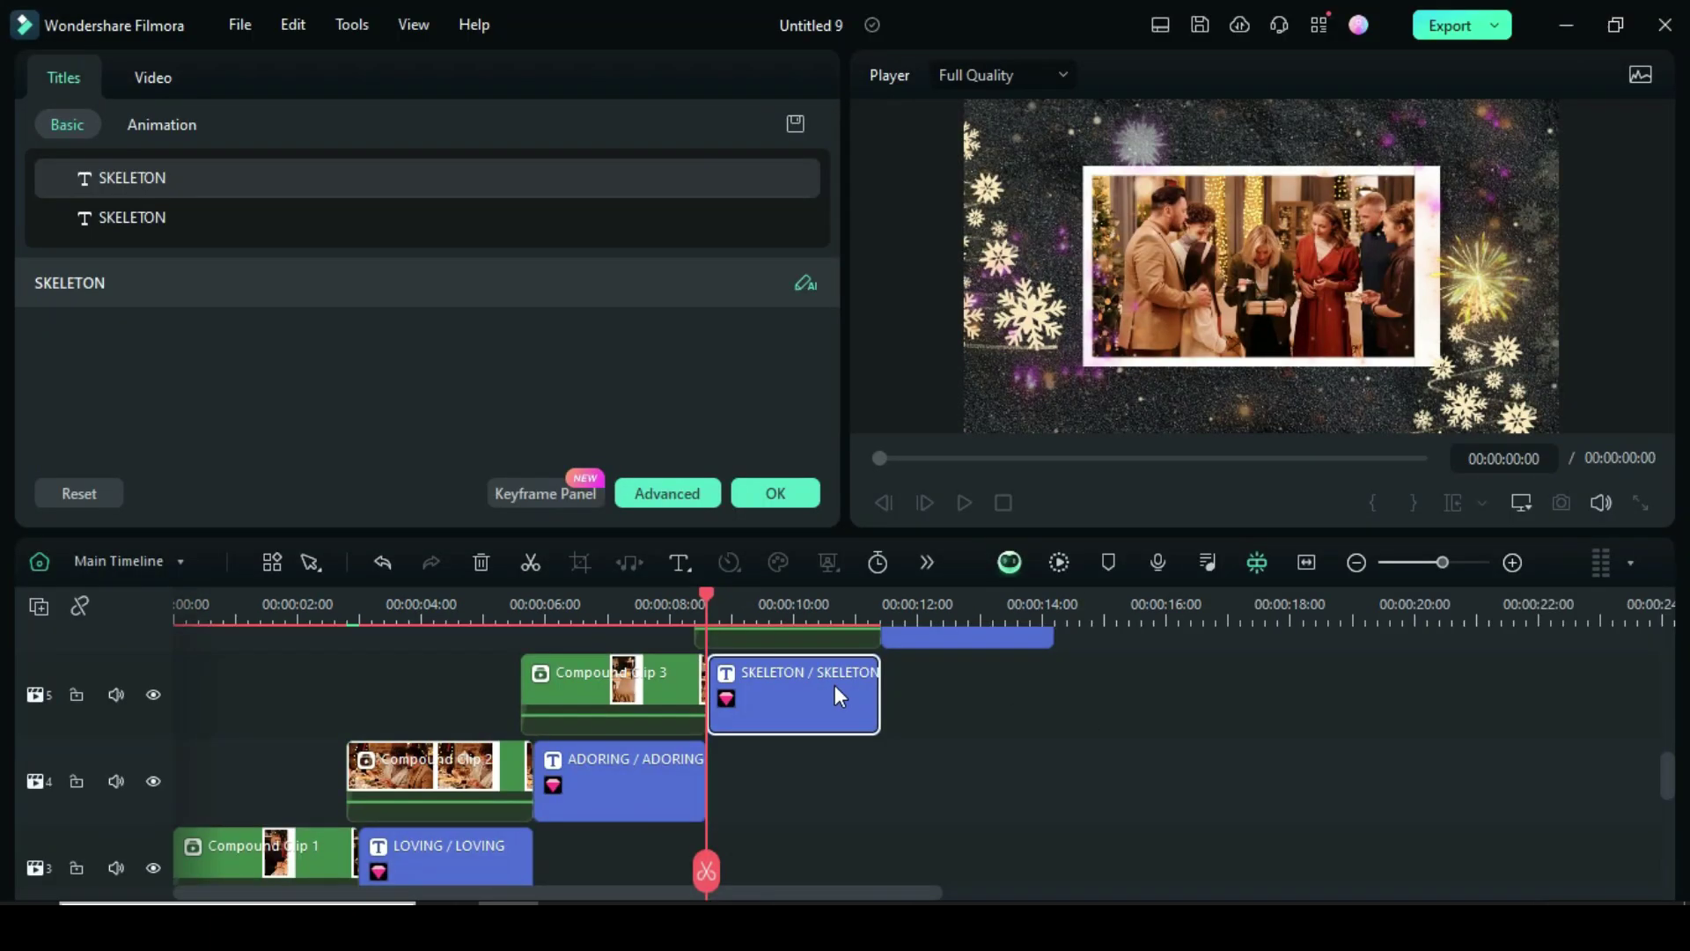
scroll(998, 702, up, 2)
Change the next SKELETON title to REJOICE in both layers at size 90
click(981, 695)
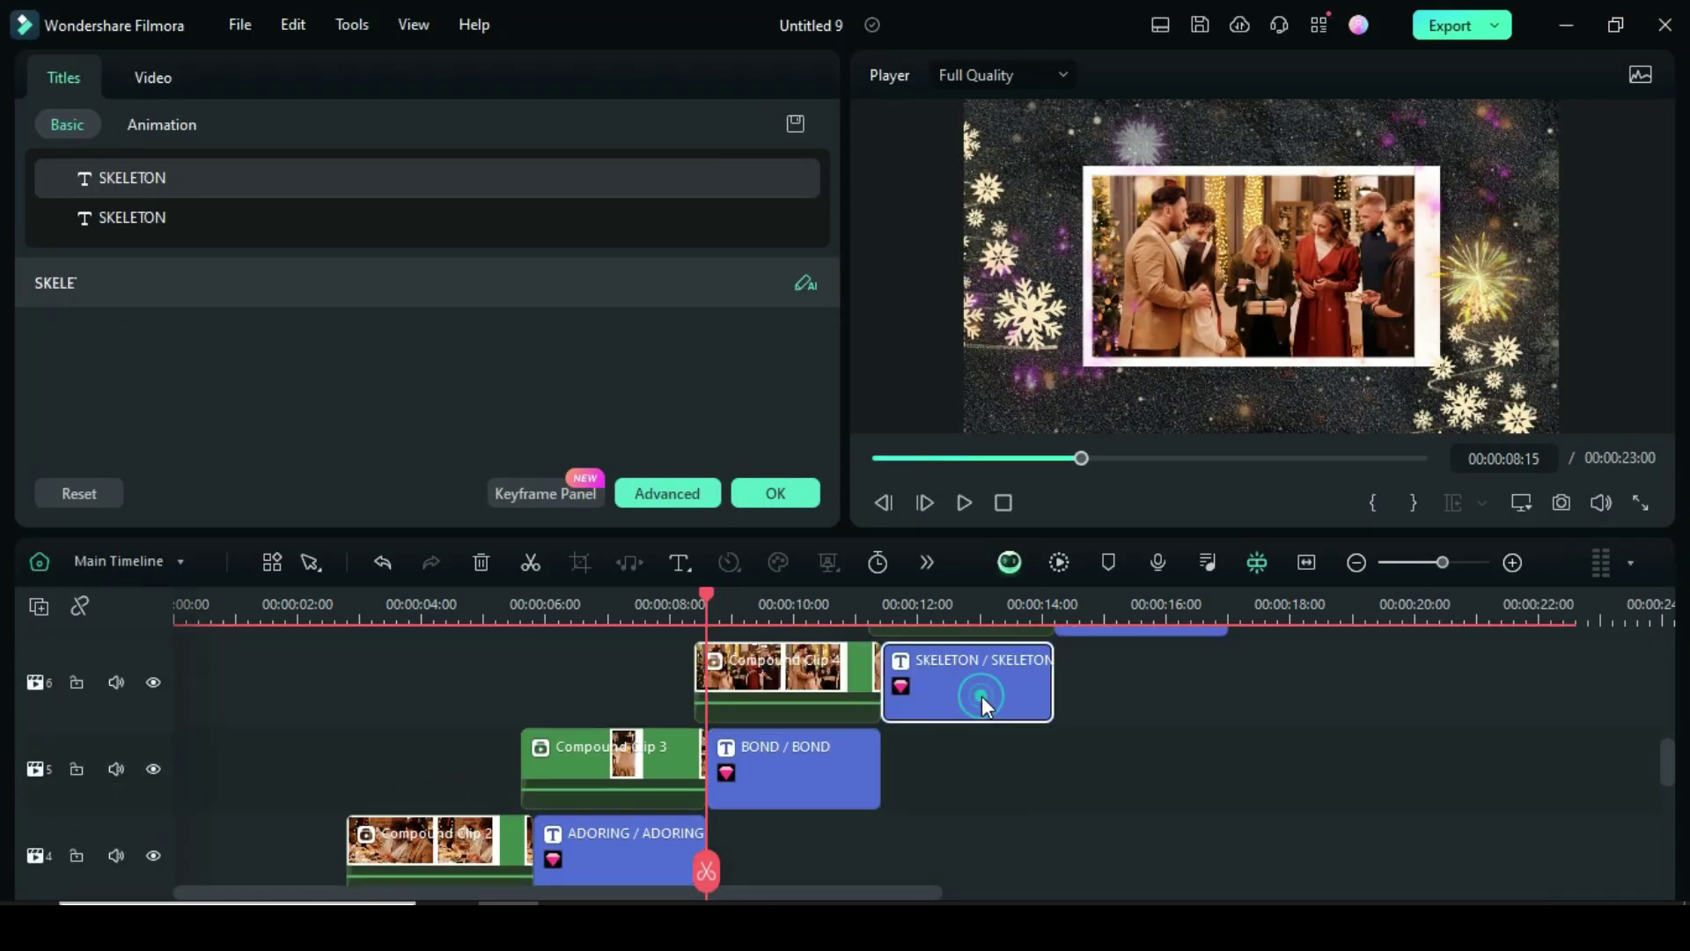
click(667, 492)
double_click(1207, 189)
text(REJOICE)
click(540, 696)
double_click(1169, 187)
text(REJOICE)
click(460, 80)
click(1391, 828)
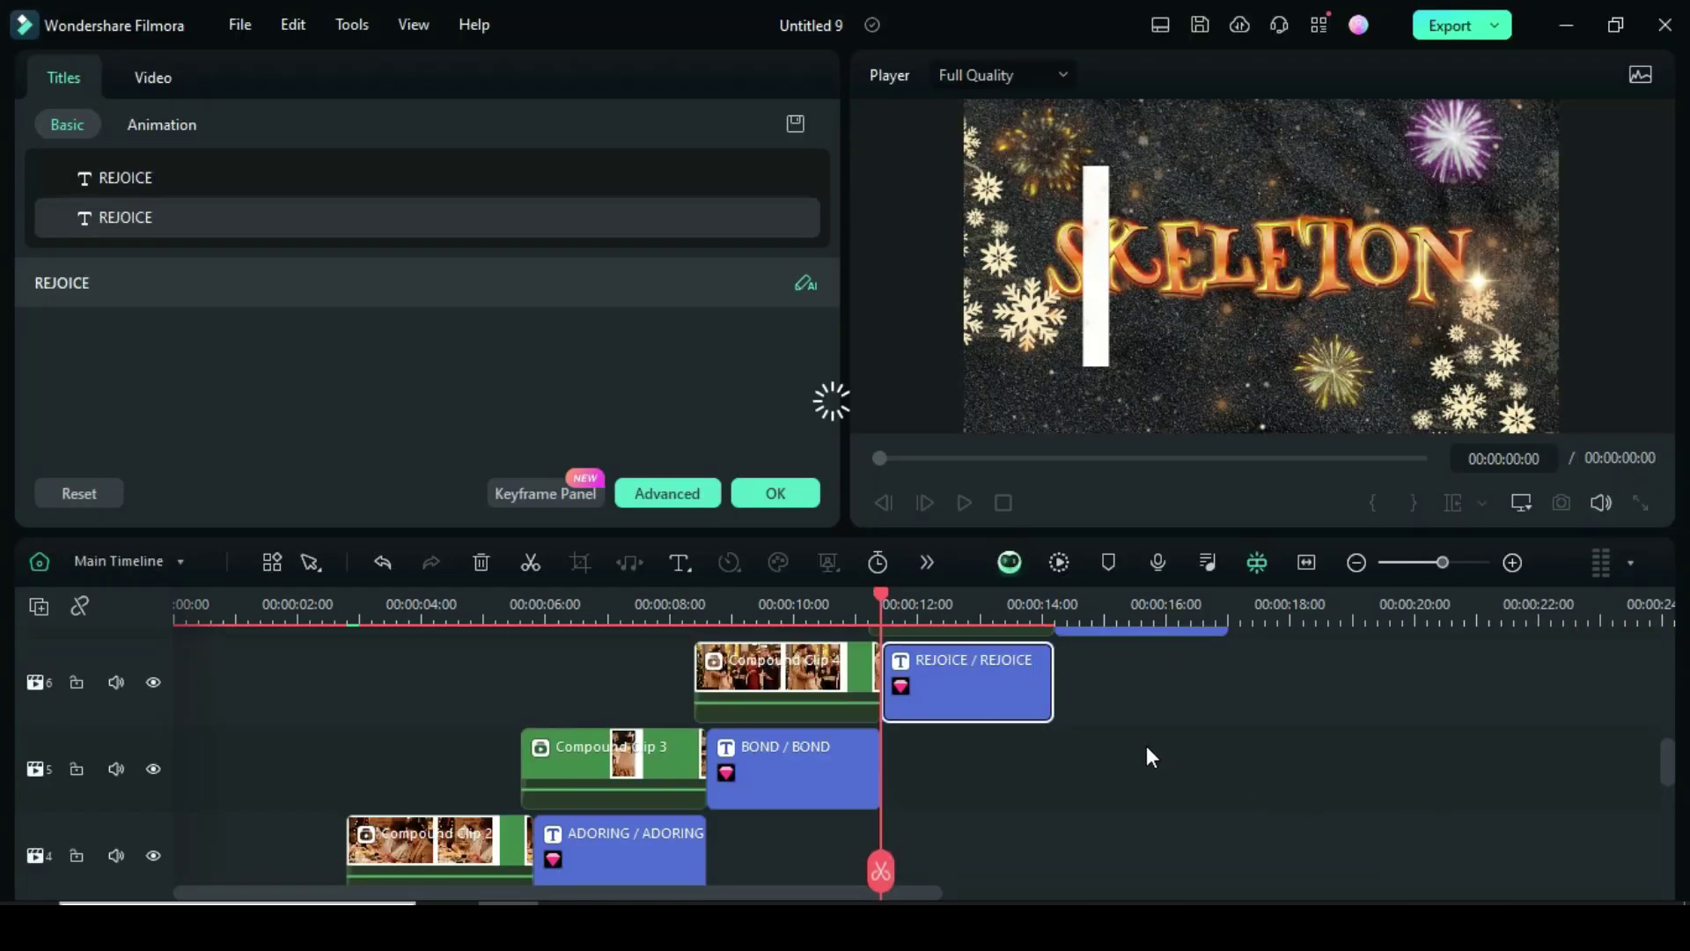
Change the following title to GRATITUDE in both layers, fixing a typo, at size 90
click(827, 748)
click(667, 493)
double_click(1169, 188)
text(GRATITUE)
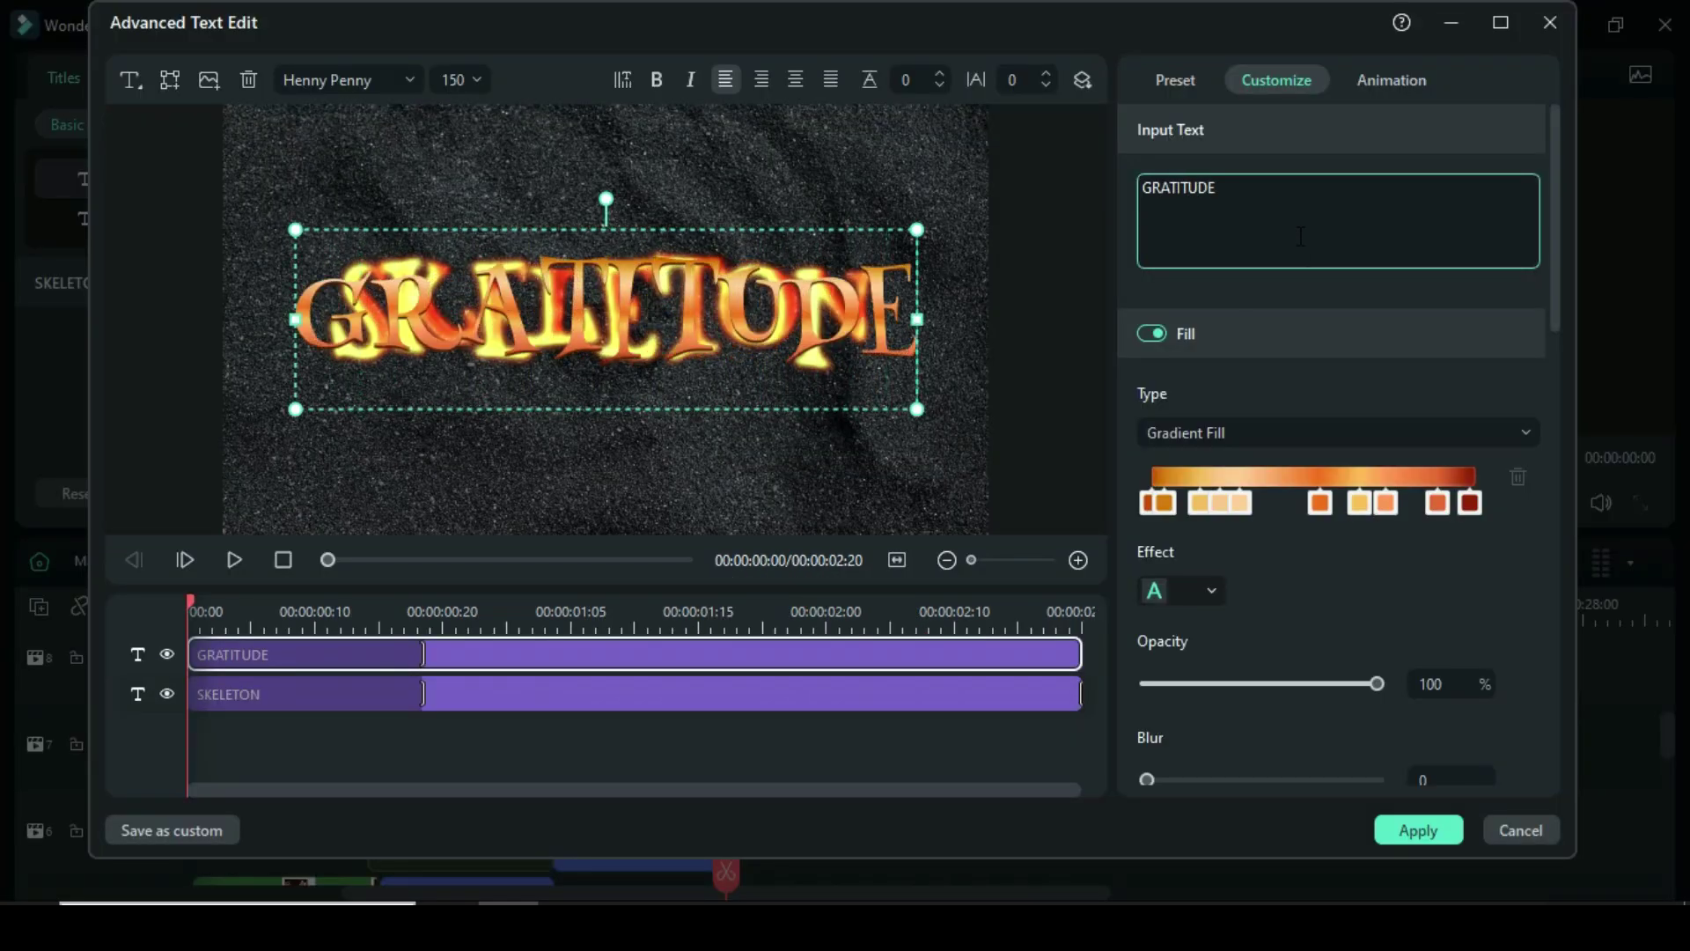
click(599, 694)
double_click(1169, 188)
text(GRATO)
key(BackSpace)
text(ITUDE)
click(459, 81)
click(462, 119)
click(1418, 829)
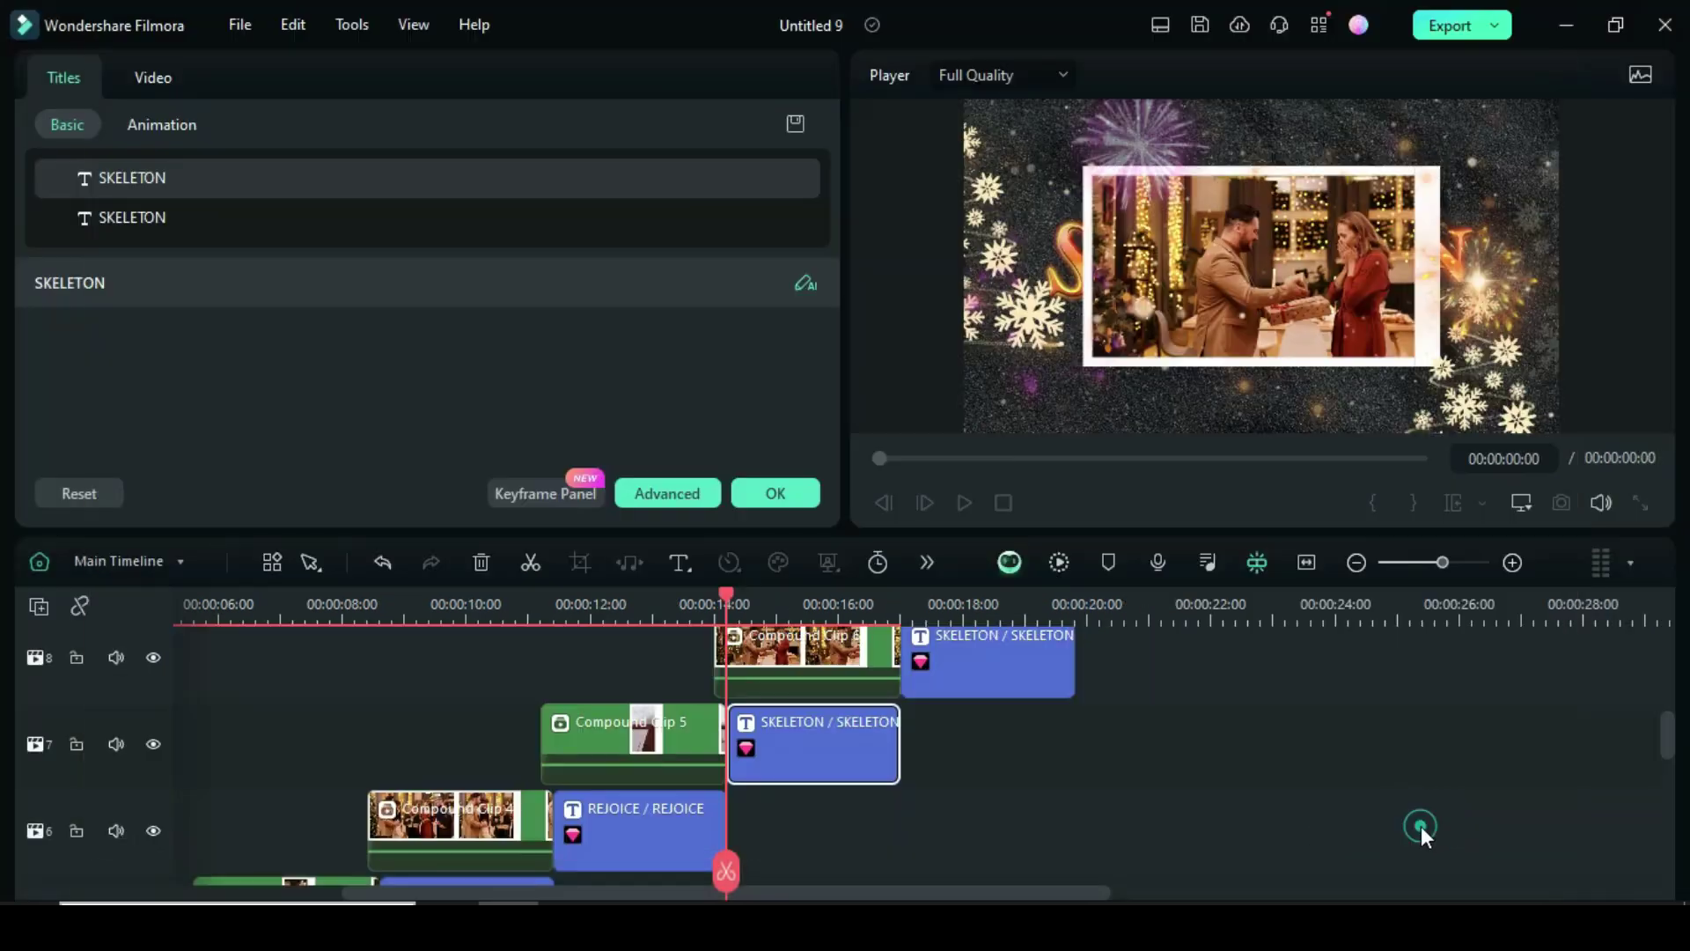
scroll(951, 734, up, 1)
Change the next title to HAPPY in both layers at size 90
click(1018, 726)
click(667, 493)
text(HAPPY)
click(634, 694)
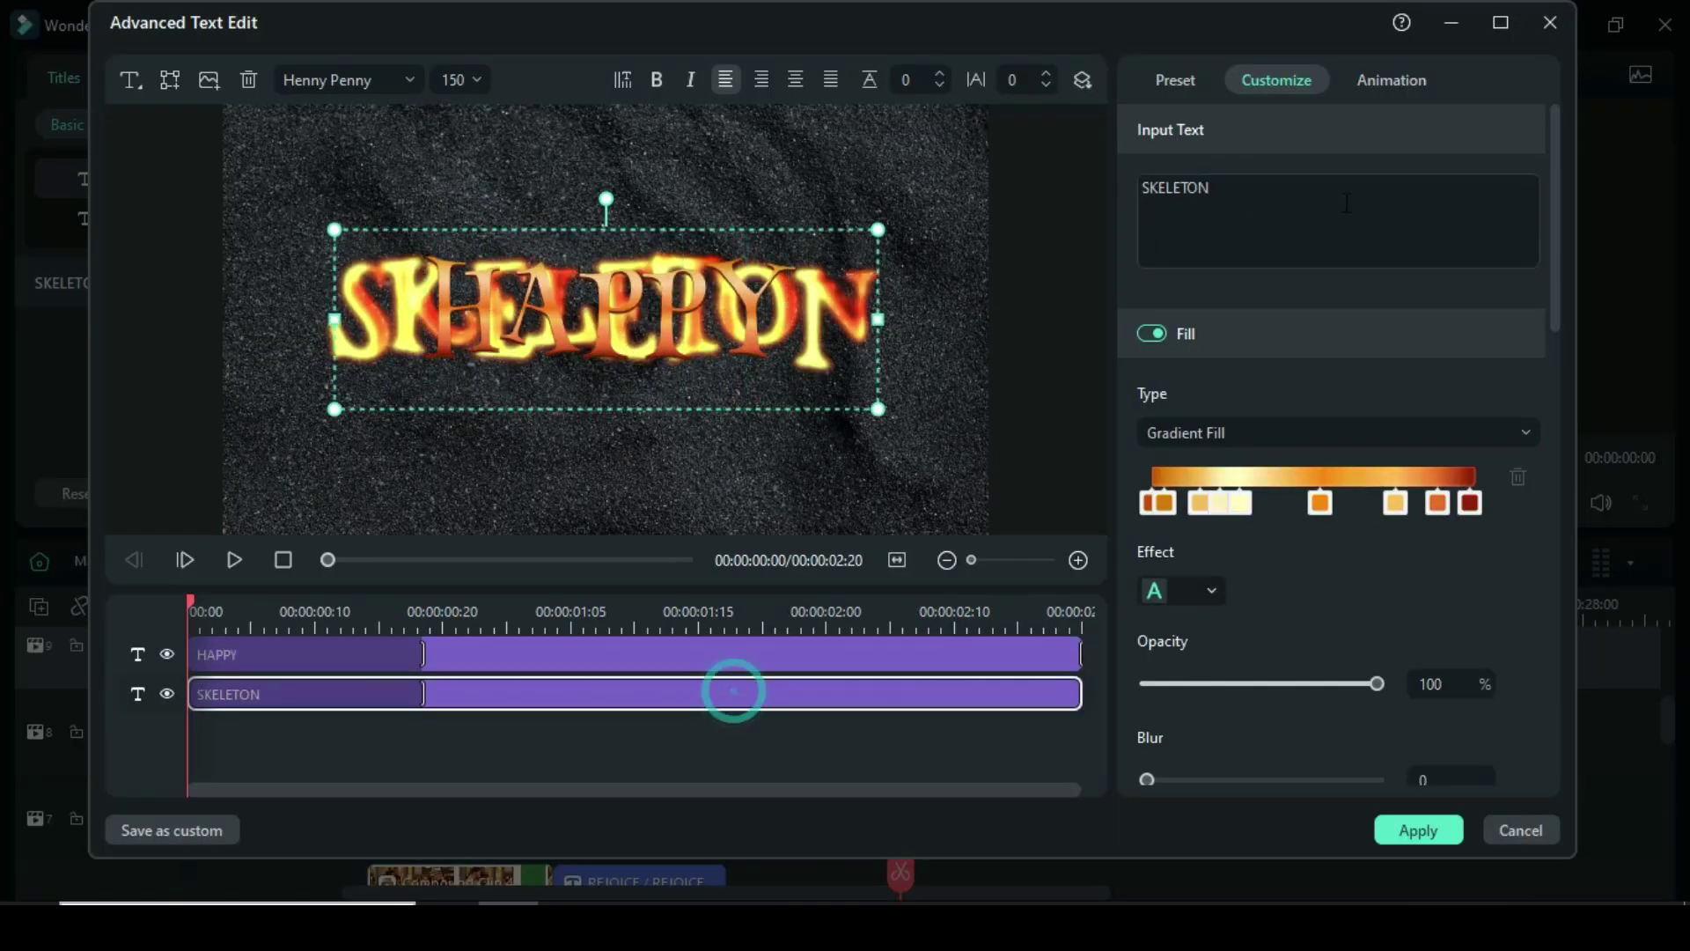
click(1218, 218)
key(ctrl+a)
text(HAPPY)
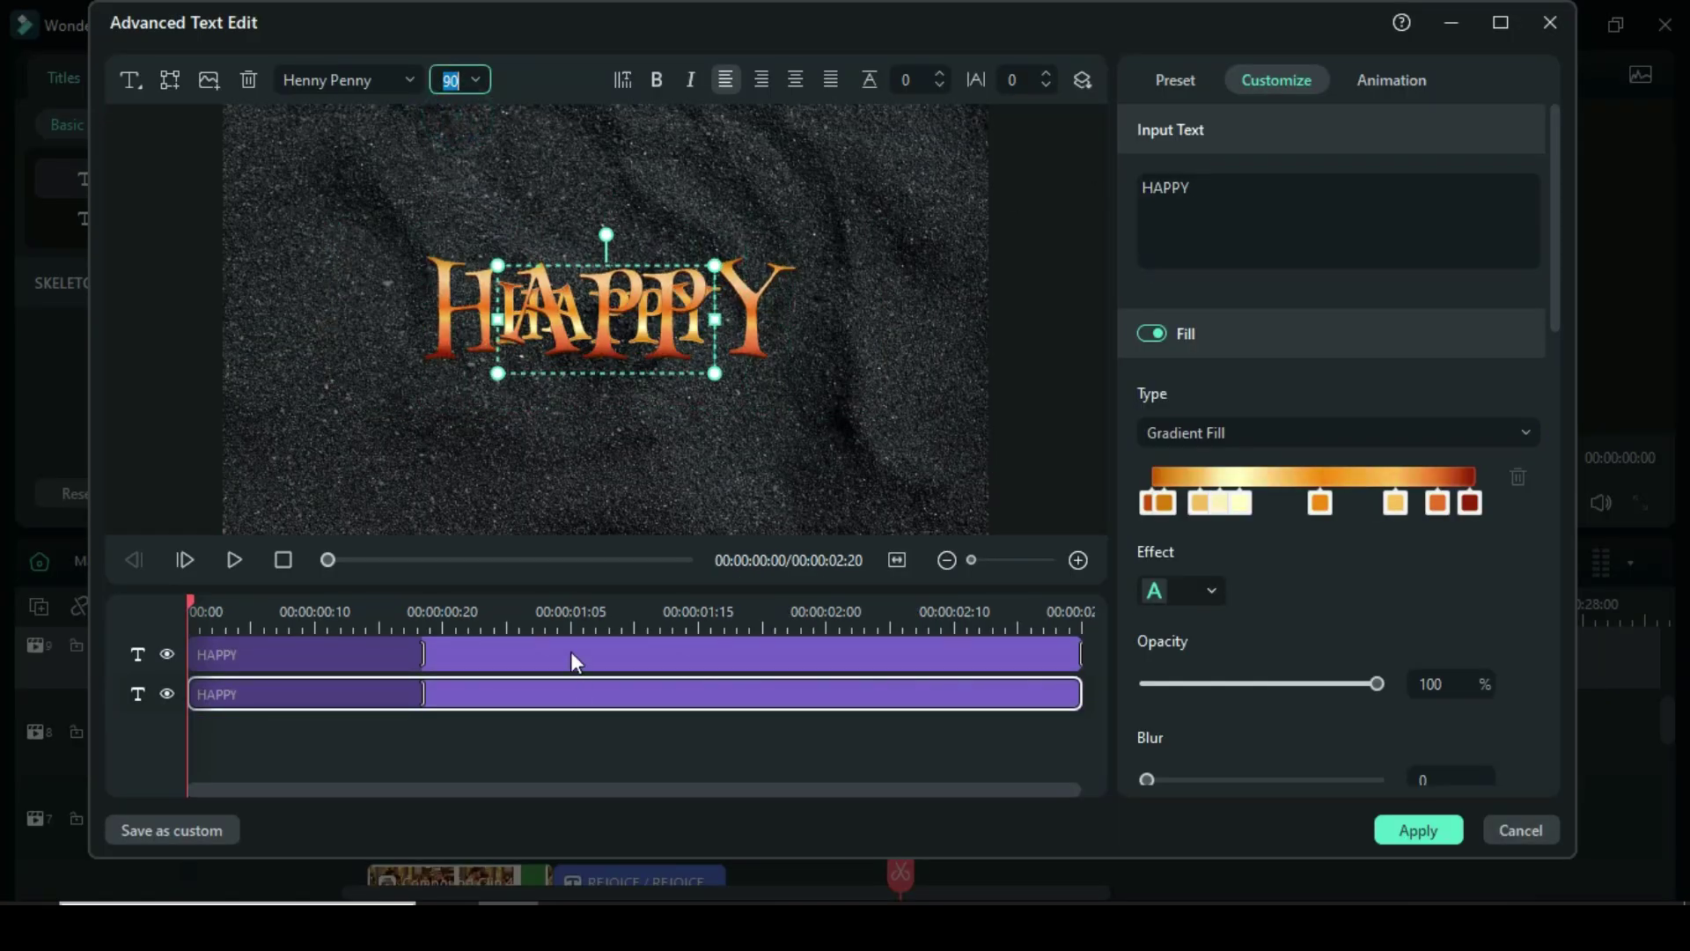
click(574, 661)
click(461, 80)
click(465, 121)
click(1410, 823)
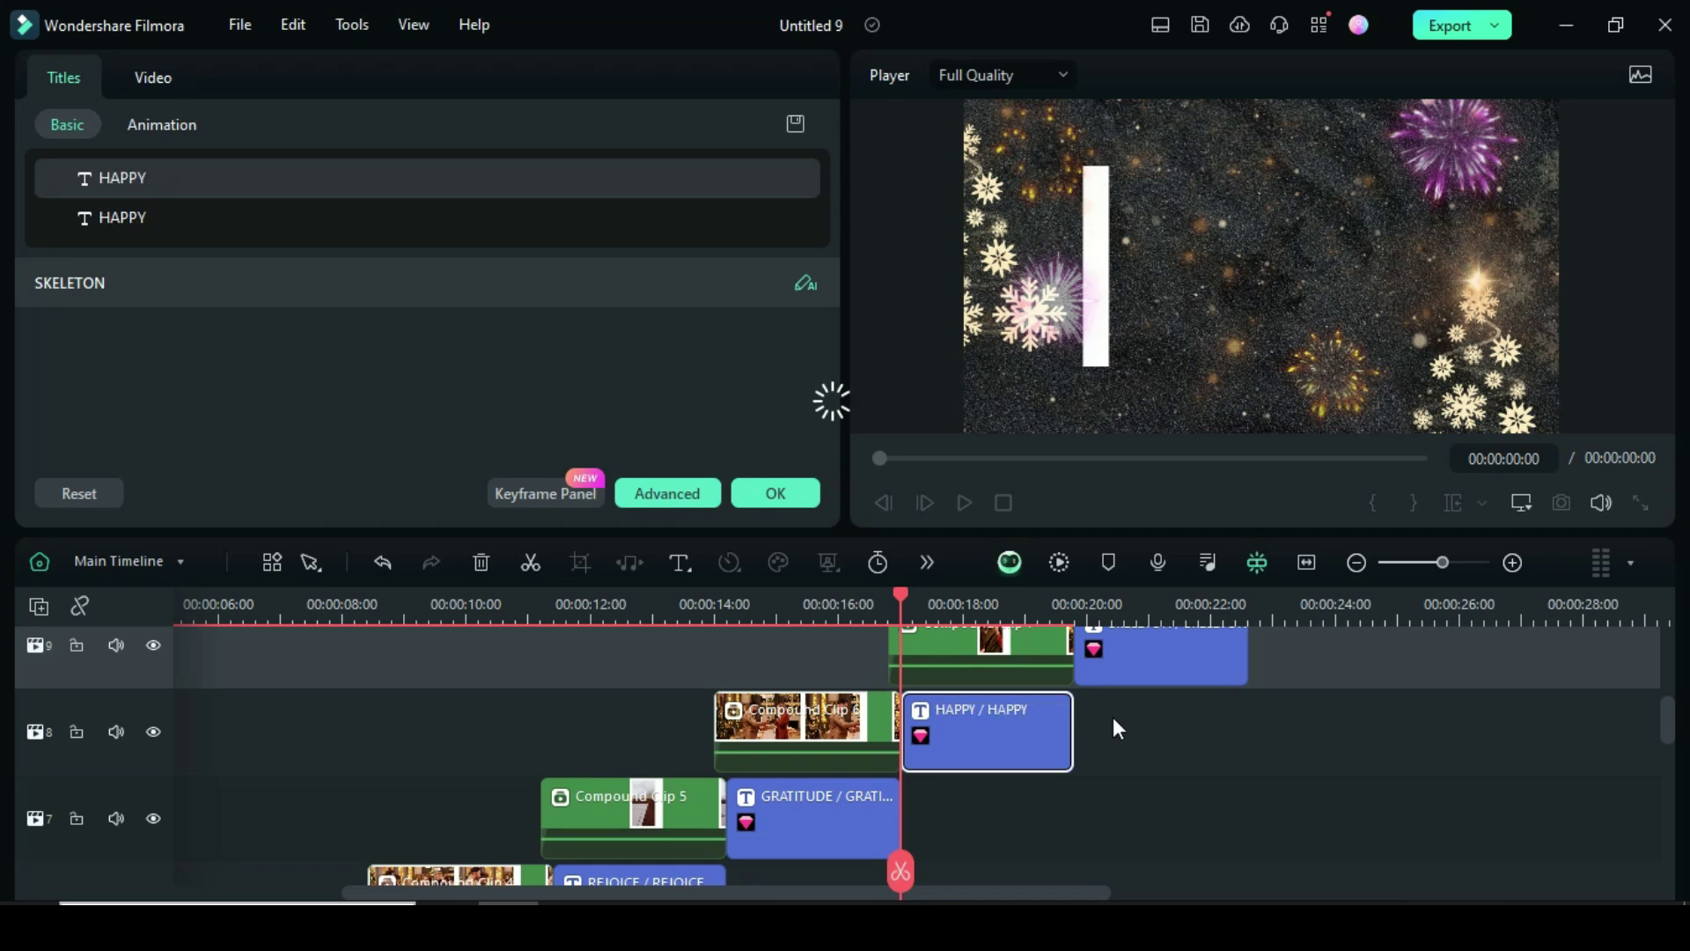
scroll(1154, 749, up, 3)
Change the last title to FAMILY, setting both layers to size 90
click(1153, 737)
click(678, 496)
double_click(1226, 189)
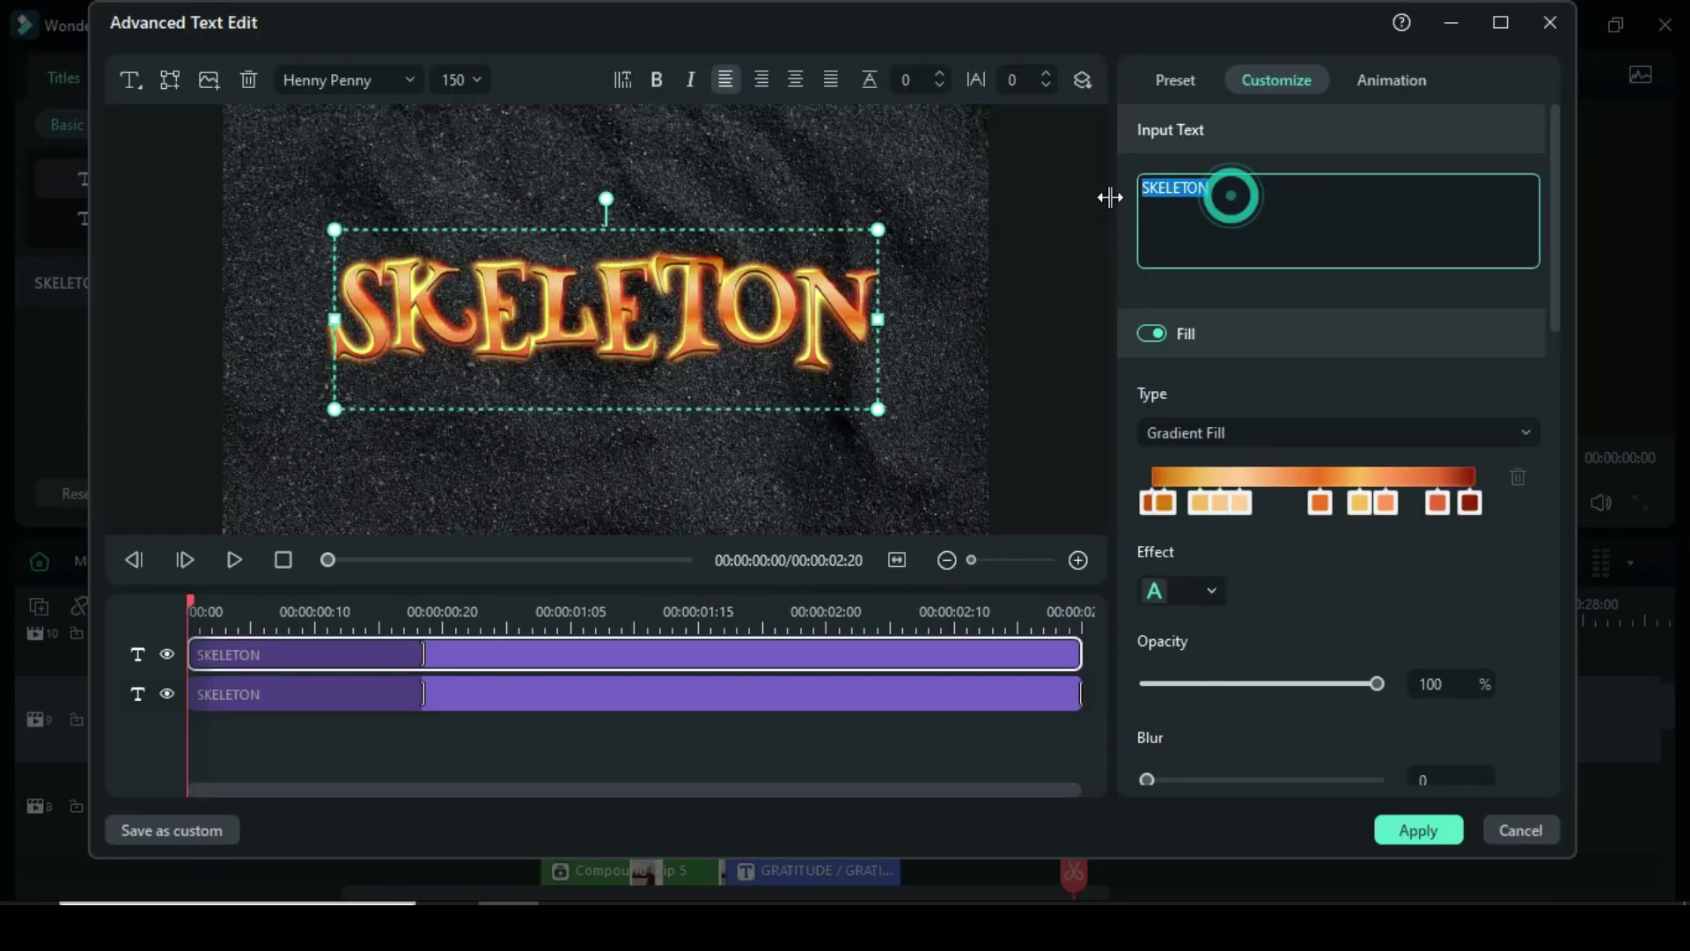
text(FAMILY)
click(603, 702)
text(FAMILY)
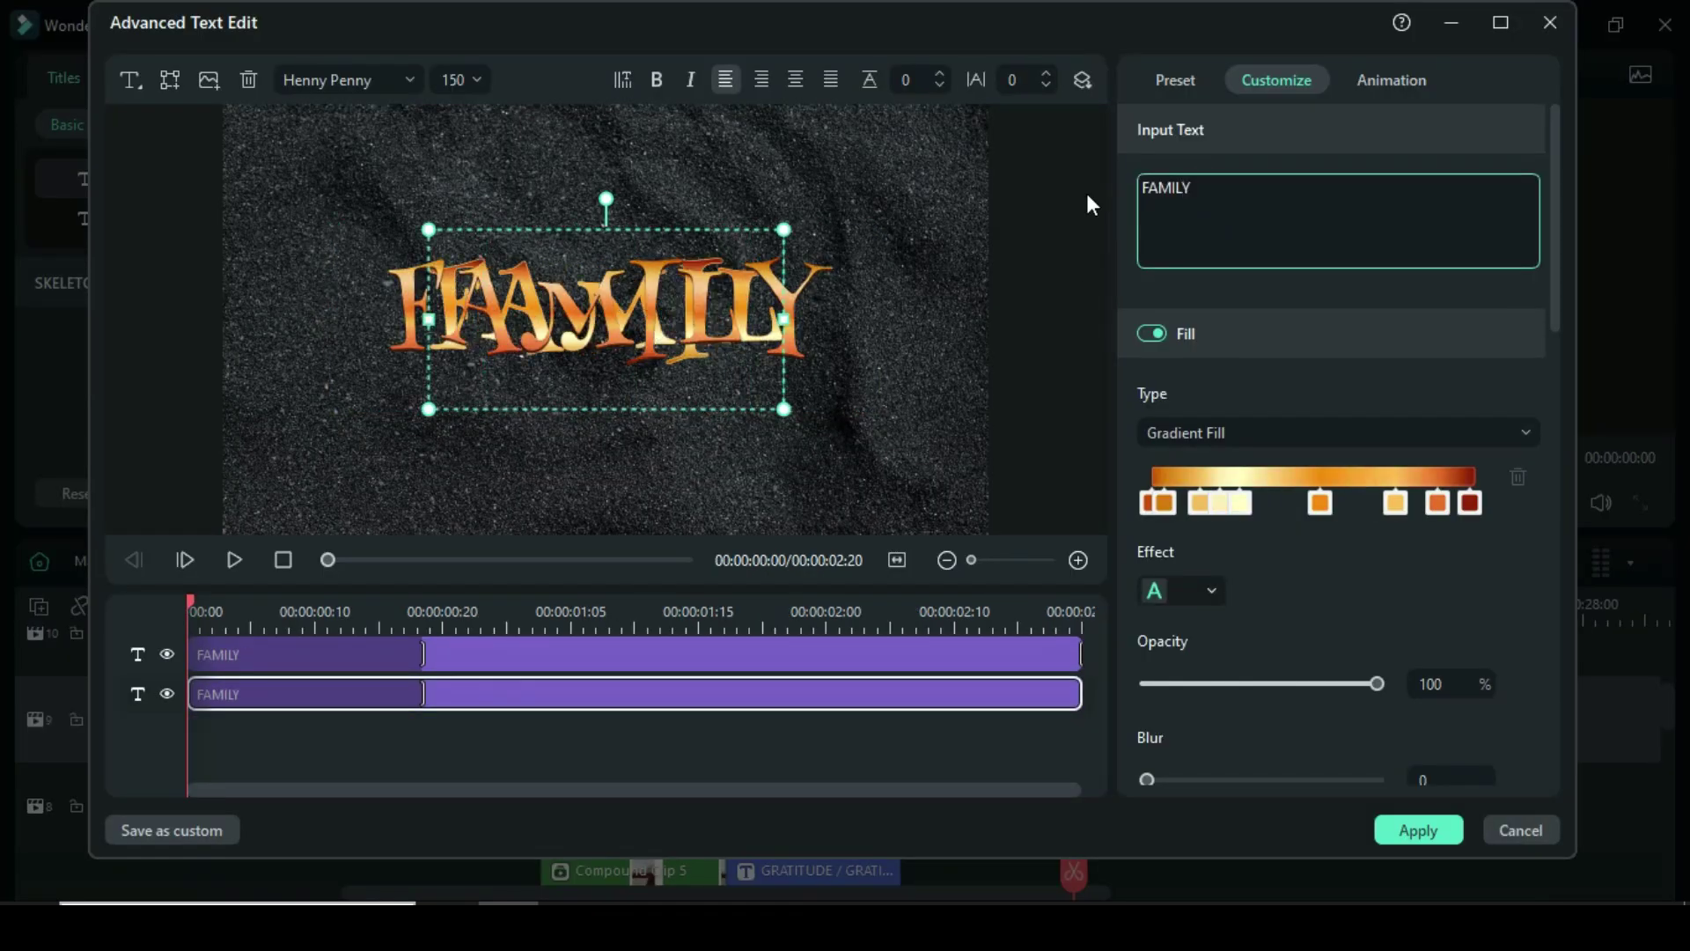
click(460, 80)
click(465, 120)
click(565, 661)
click(459, 81)
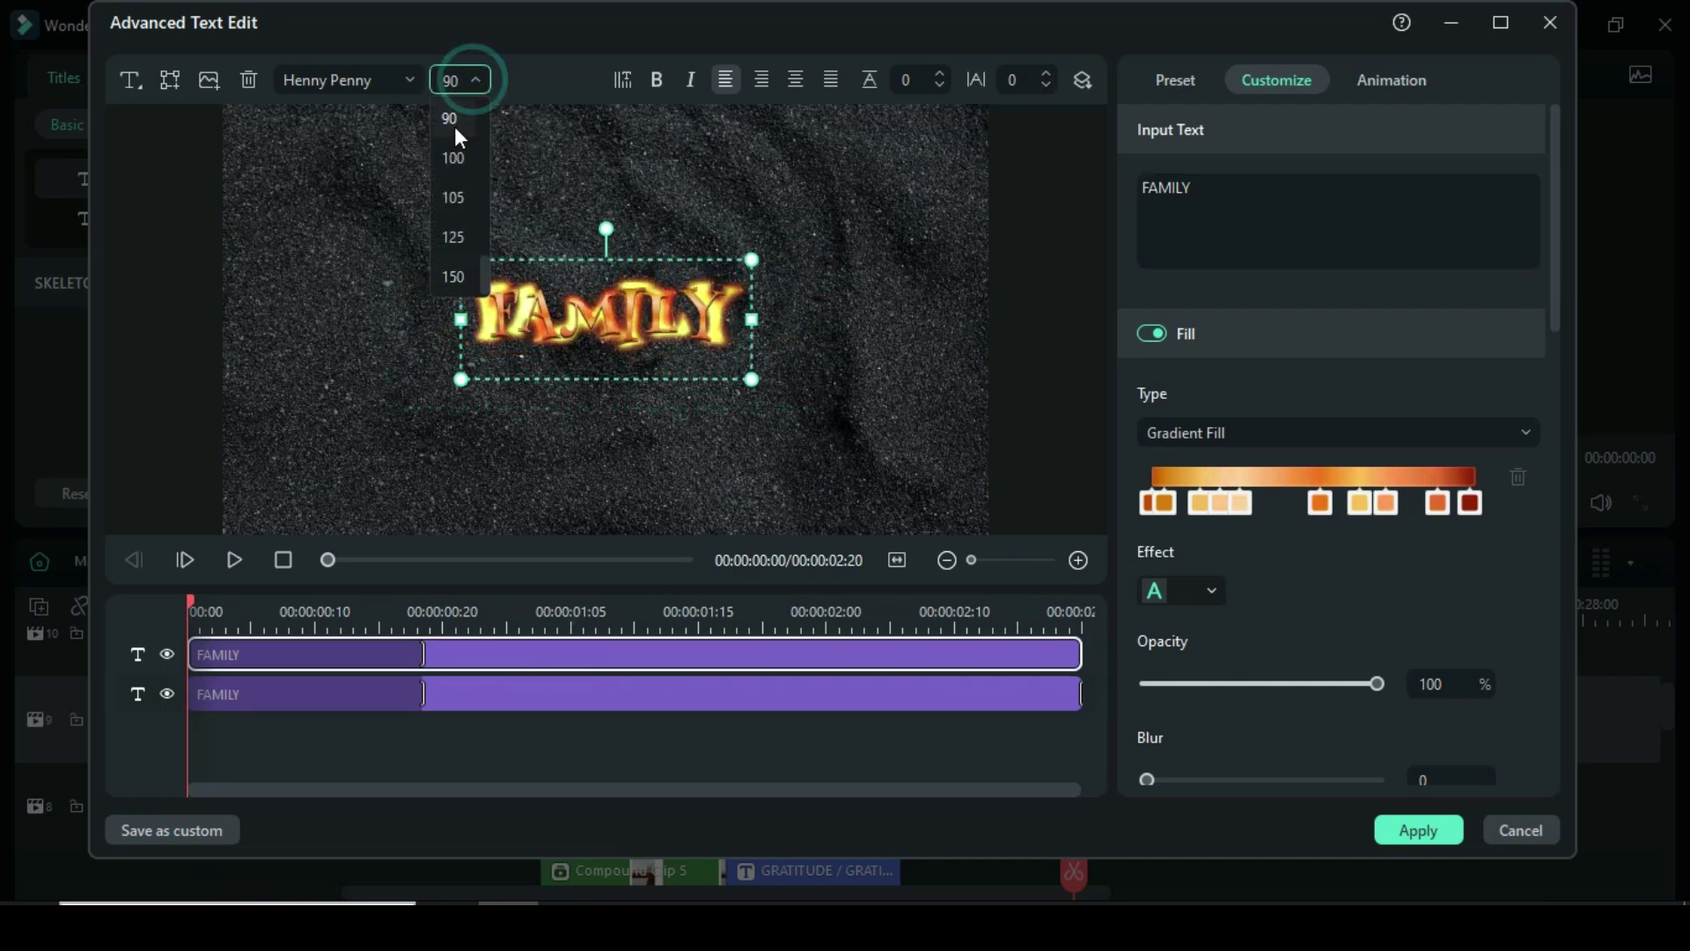
click(1419, 830)
scroll(1208, 710, down, 3)
scroll(1190, 709, down, 3)
Trim the dark sand background clip's right edge to end at 00:00:22:15
click(1218, 714)
drag(1268, 722, 1247, 723)
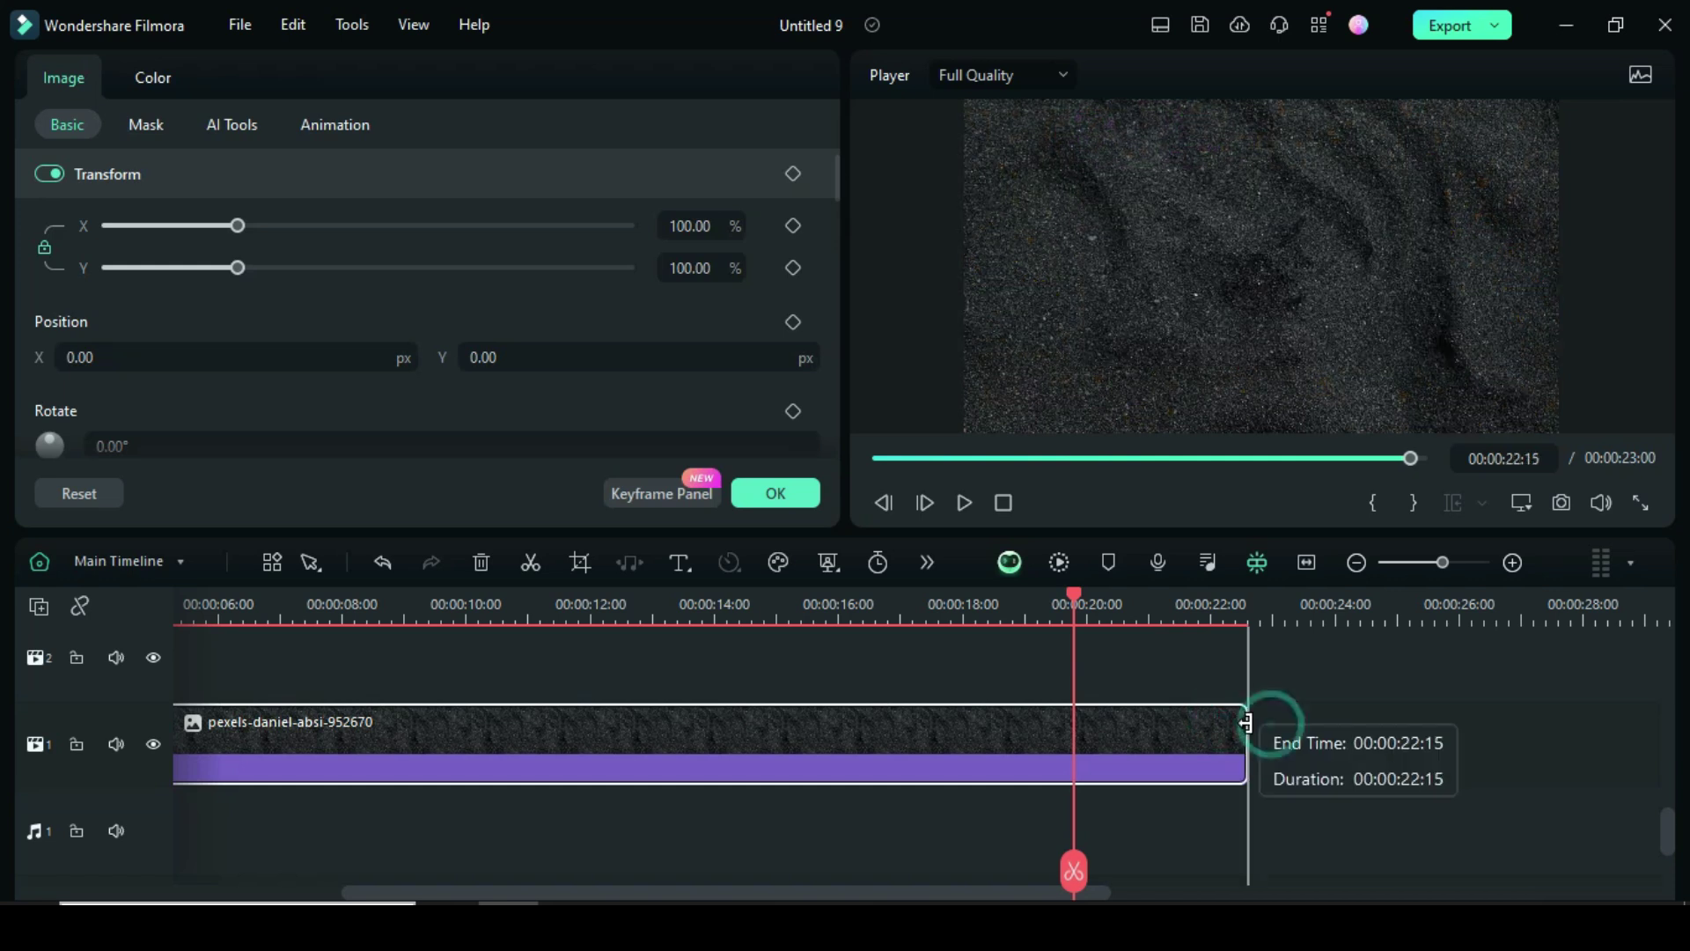
scroll(1196, 733, up, 5)
scroll(1196, 738, up, 5)
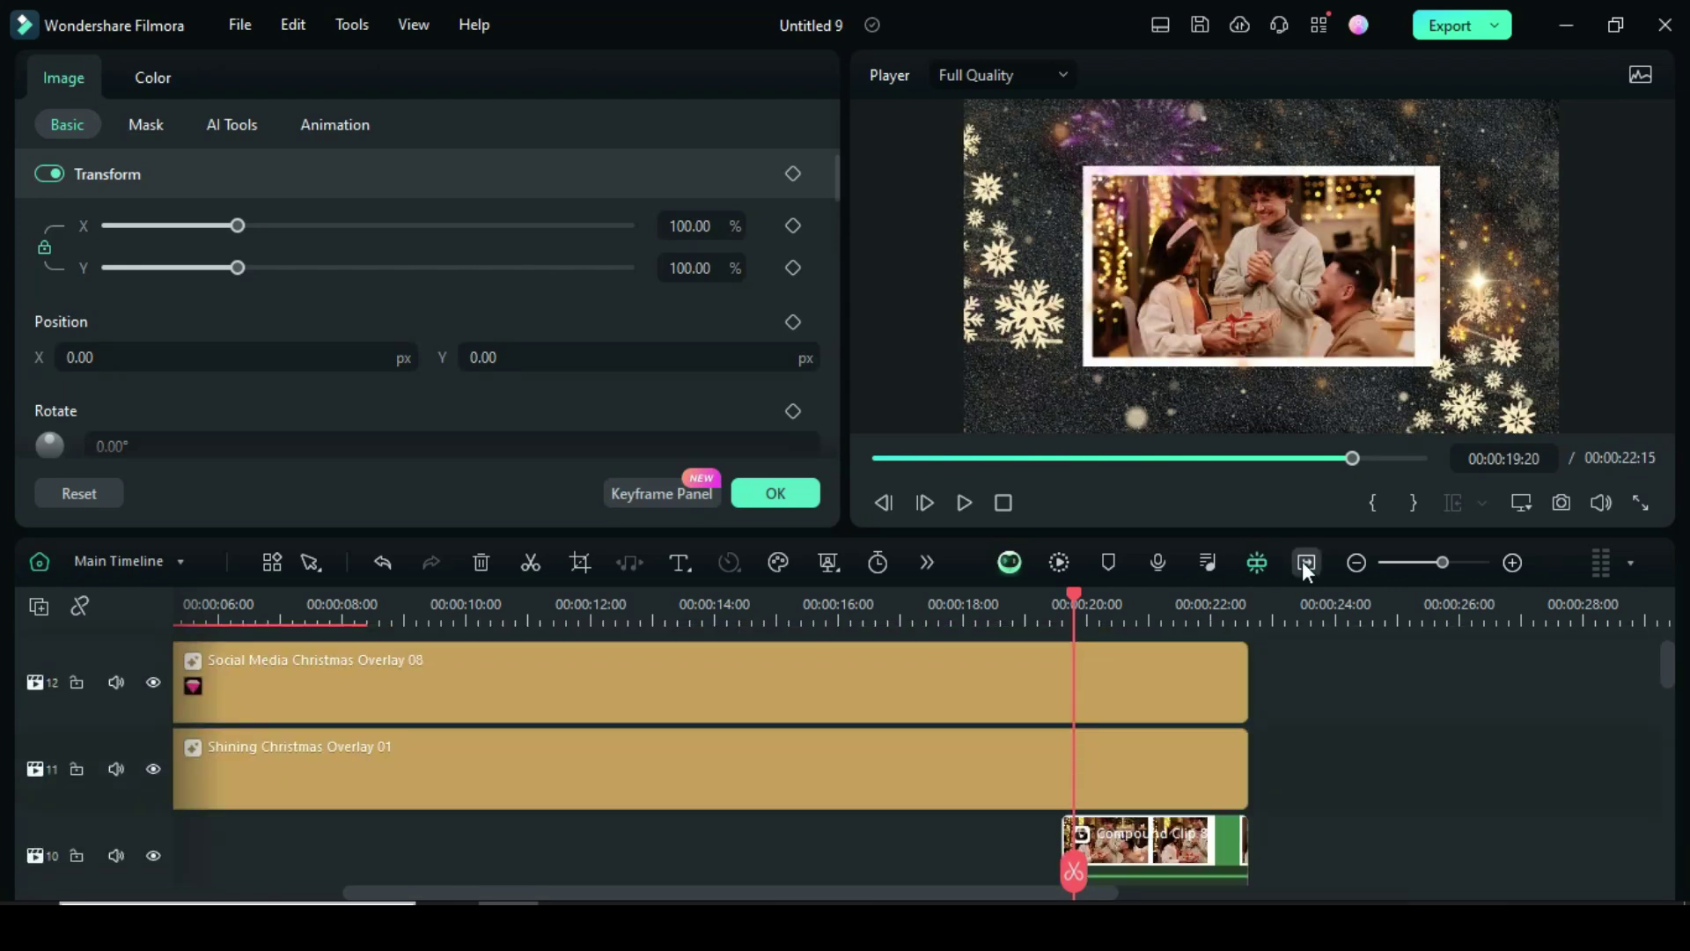